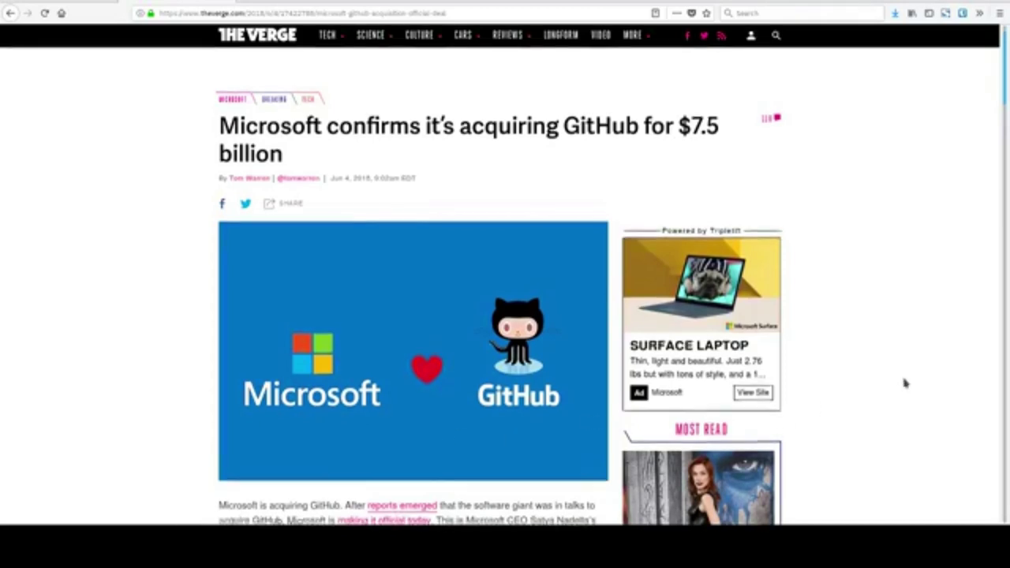
Scroll the Verge GitHub acquisition article past the headline image to its opening paragraphs.
{"action": "scroll", "coordinate": [906, 383], "scroll_direction": "down", "scroll_amount": 5}
{"action": "scroll", "coordinate": [905, 383], "scroll_direction": "down", "scroll_amount": 3}
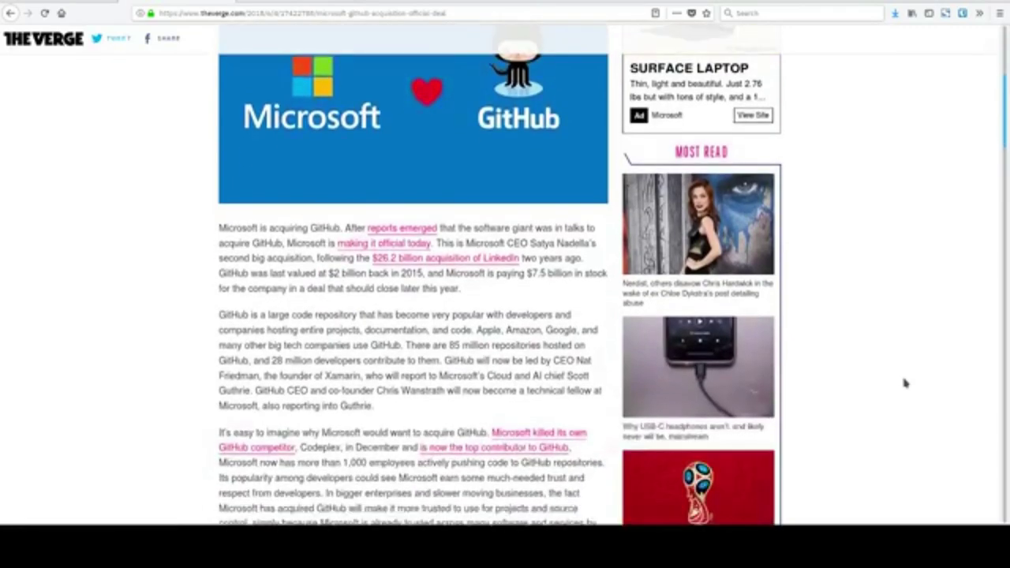
{"action": "scroll", "coordinate": [905, 383], "scroll_direction": "up", "scroll_amount": 5}
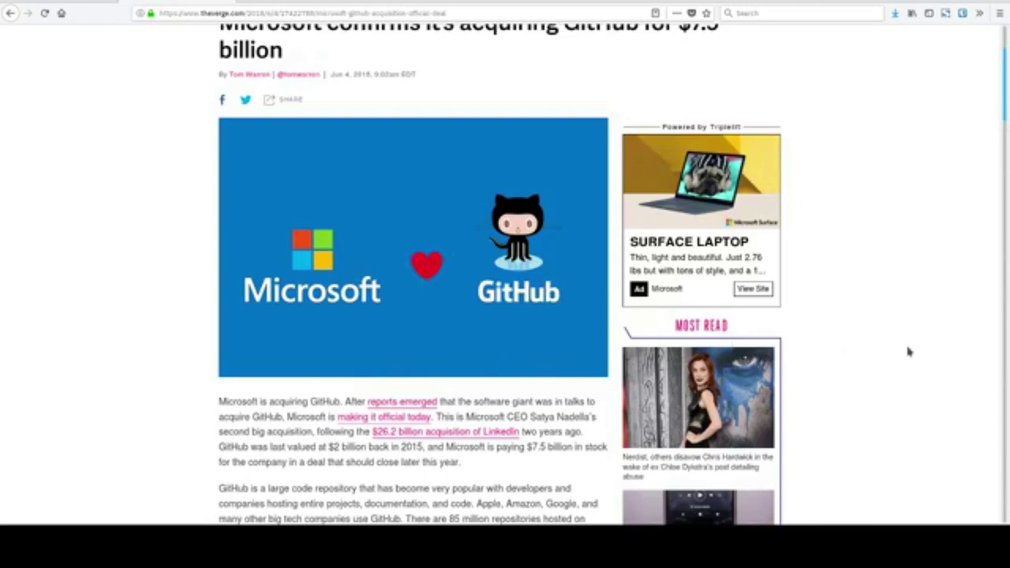
{"action": "scroll", "coordinate": [905, 345], "scroll_direction": "down", "scroll_amount": 3}
{"action": "scroll", "coordinate": [905, 345], "scroll_direction": "down", "scroll_amount": 4}
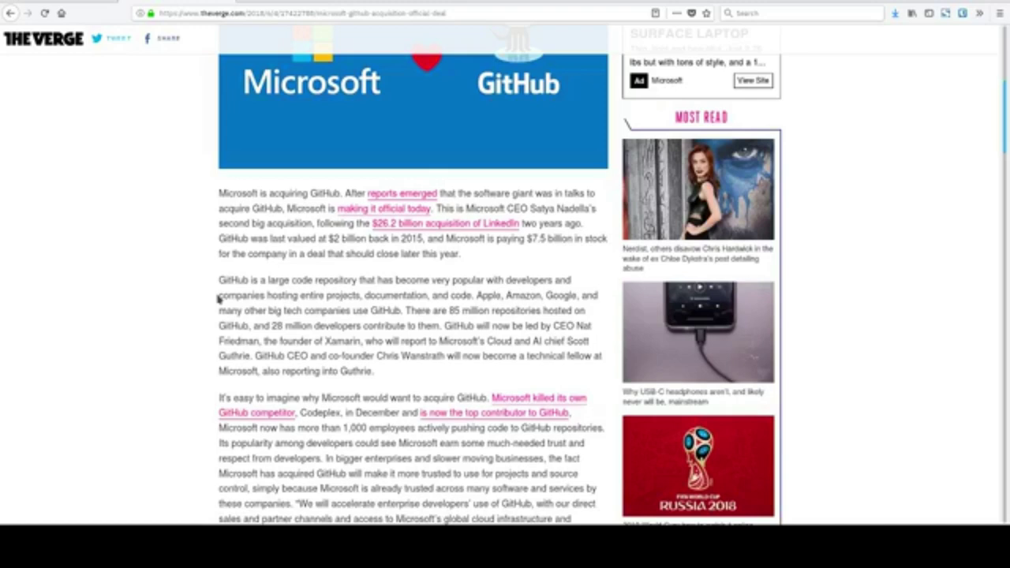
Highlight '85 million repositories hosted on GitHub', clear it, then select the sentence on GitHub's new Xamarin-founder CEO.
{"action": "left_click_drag", "start_coordinate": [450, 313], "coordinate": [250, 342]}
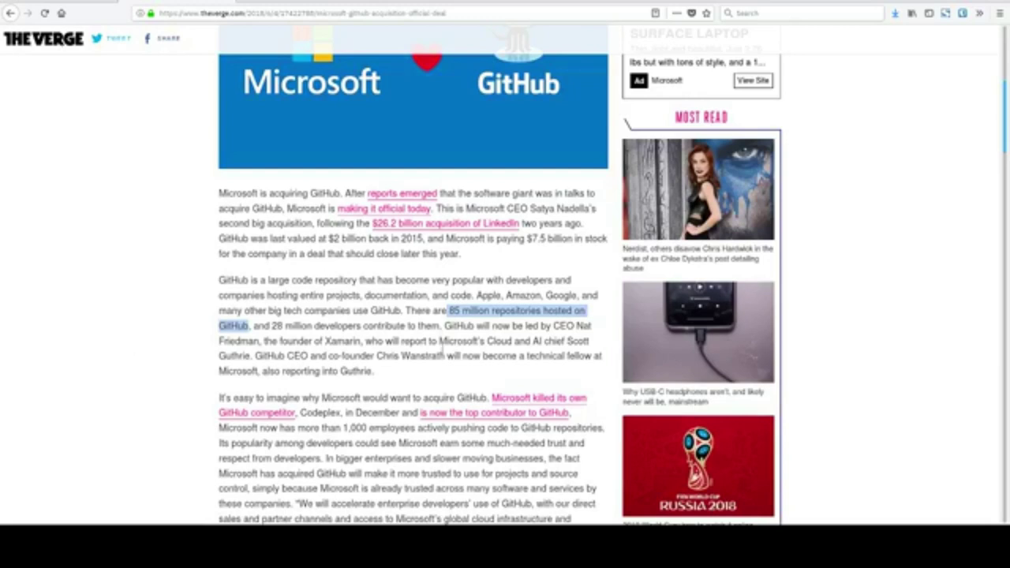
{"action": "left_click", "coordinate": [449, 338]}
{"action": "left_click_drag", "start_coordinate": [448, 331], "coordinate": [364, 359]}
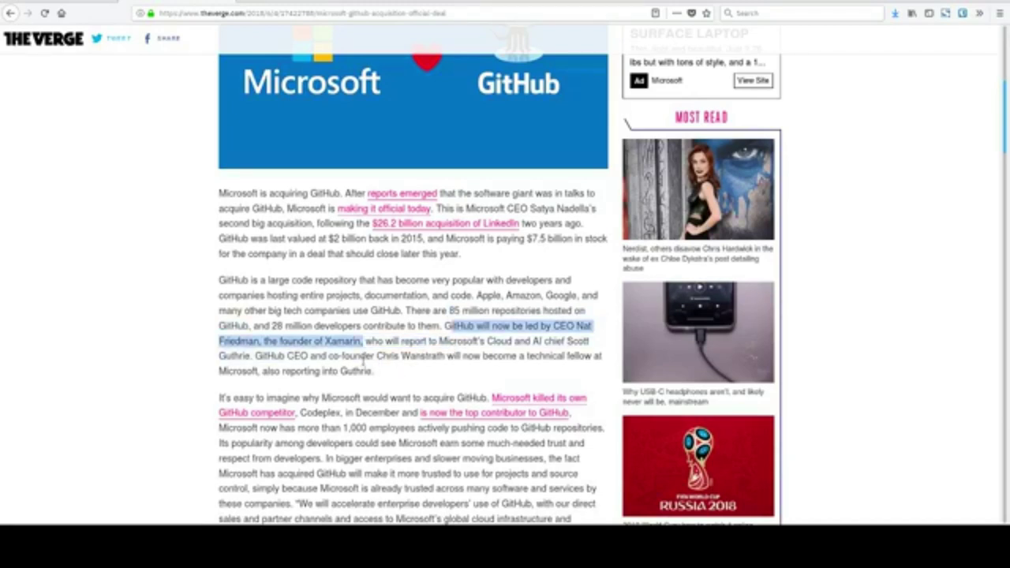
Scroll to the paragraph on why Microsoft wants GitHub and select its CEO's enterprise-developers quote.
{"action": "scroll", "coordinate": [368, 365], "scroll_direction": "down", "scroll_amount": 2}
{"action": "scroll", "coordinate": [370, 364], "scroll_direction": "down", "scroll_amount": 2}
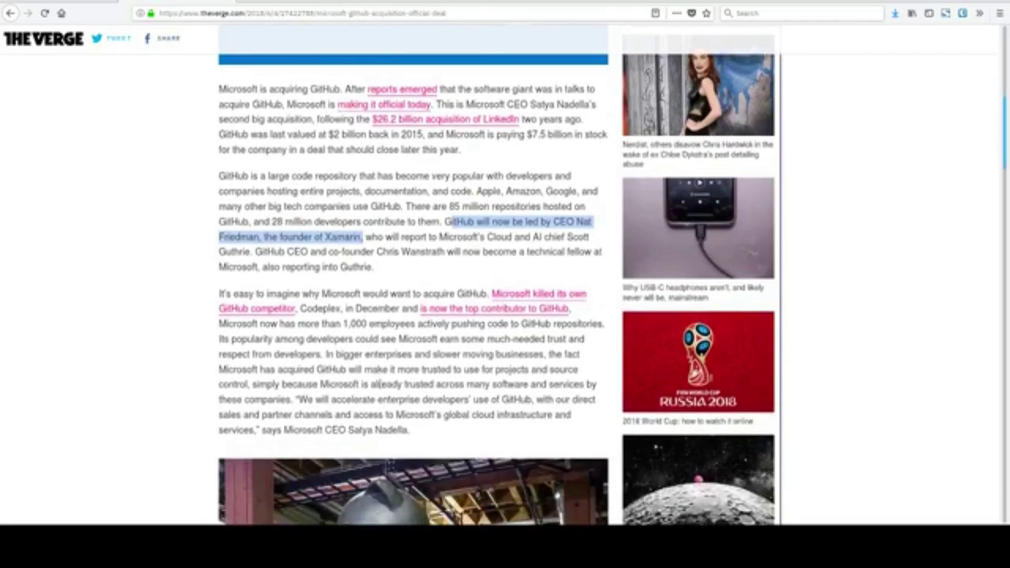
{"action": "scroll", "coordinate": [318, 387], "scroll_direction": "down", "scroll_amount": 2}
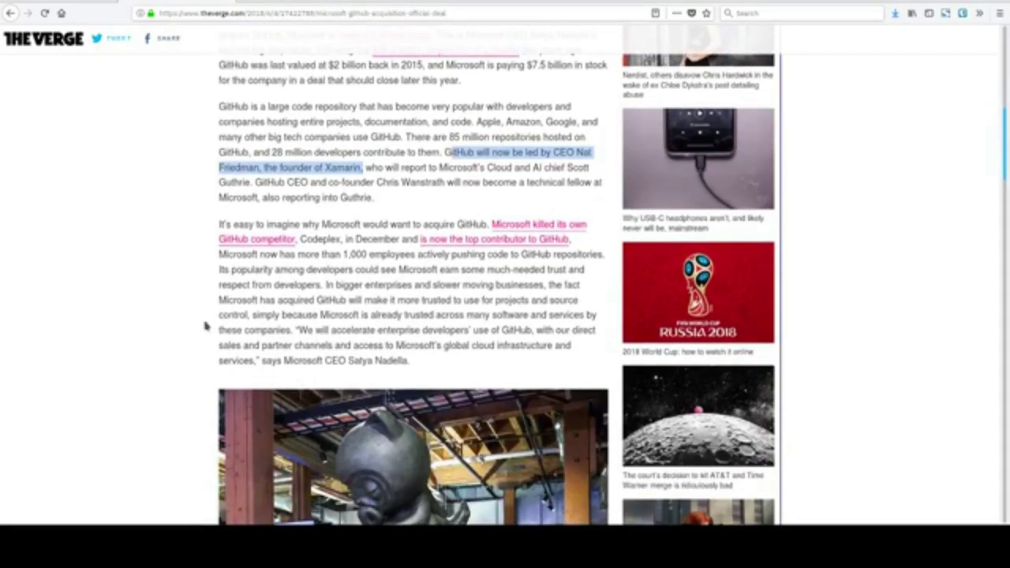
{"action": "scroll", "coordinate": [187, 328], "scroll_direction": "down", "scroll_amount": 1}
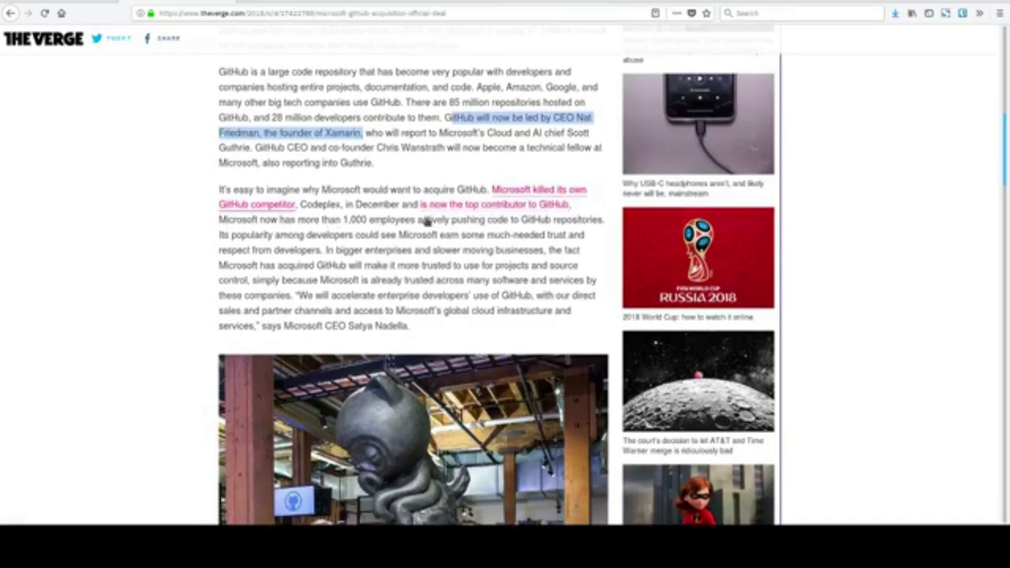
{"action": "scroll", "coordinate": [158, 324], "scroll_direction": "down", "scroll_amount": 2}
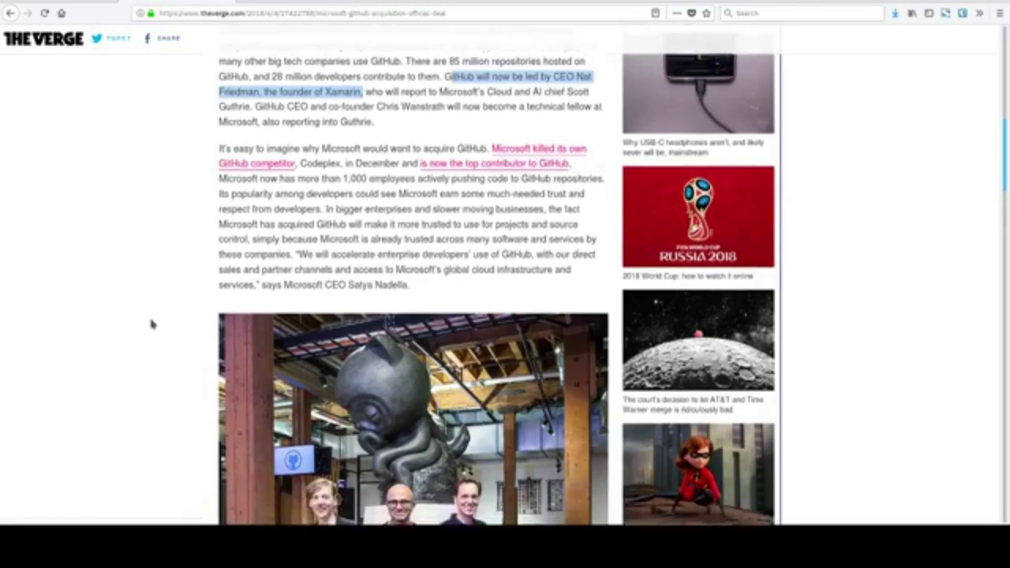
{"action": "left_click_drag", "start_coordinate": [295, 227], "coordinate": [428, 281]}
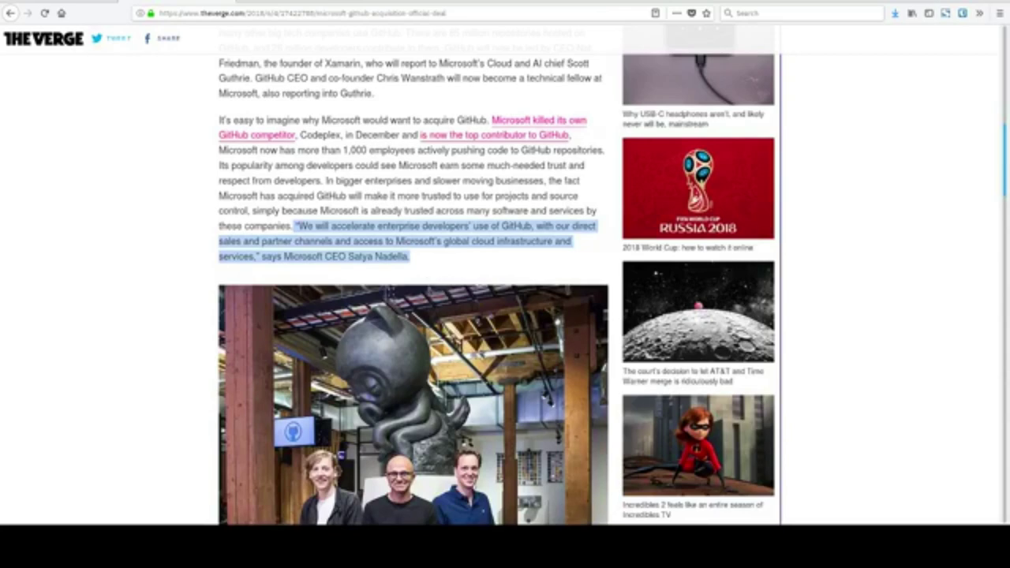
Scroll past the office photo to the 'earn trust and respect from developers' section mentioning GitLab.
{"action": "scroll", "coordinate": [410, 315], "scroll_direction": "down", "scroll_amount": 5}
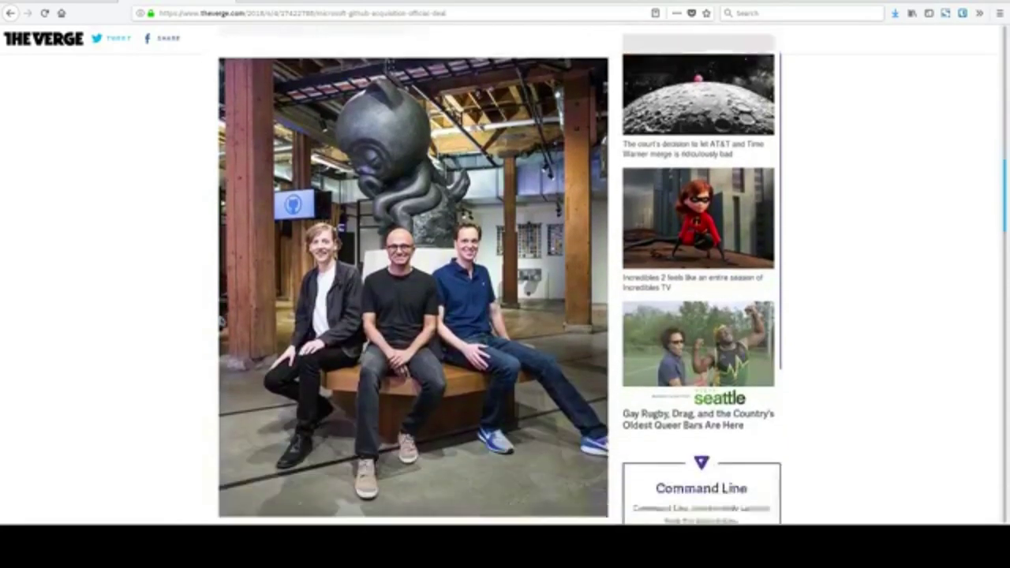
{"action": "scroll", "coordinate": [221, 315], "scroll_direction": "down", "scroll_amount": 6}
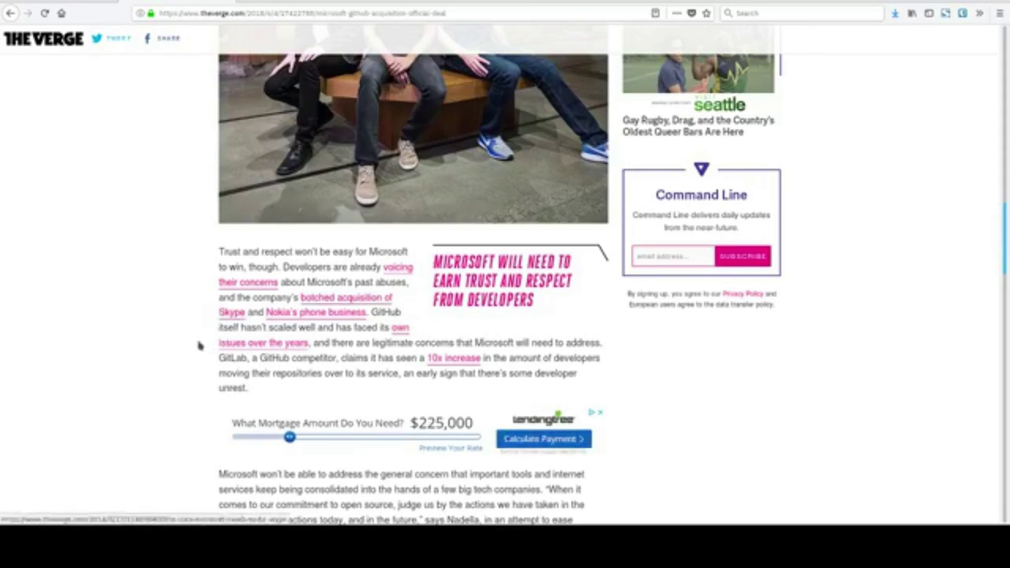
{"action": "scroll", "coordinate": [198, 342], "scroll_direction": "down", "scroll_amount": 2}
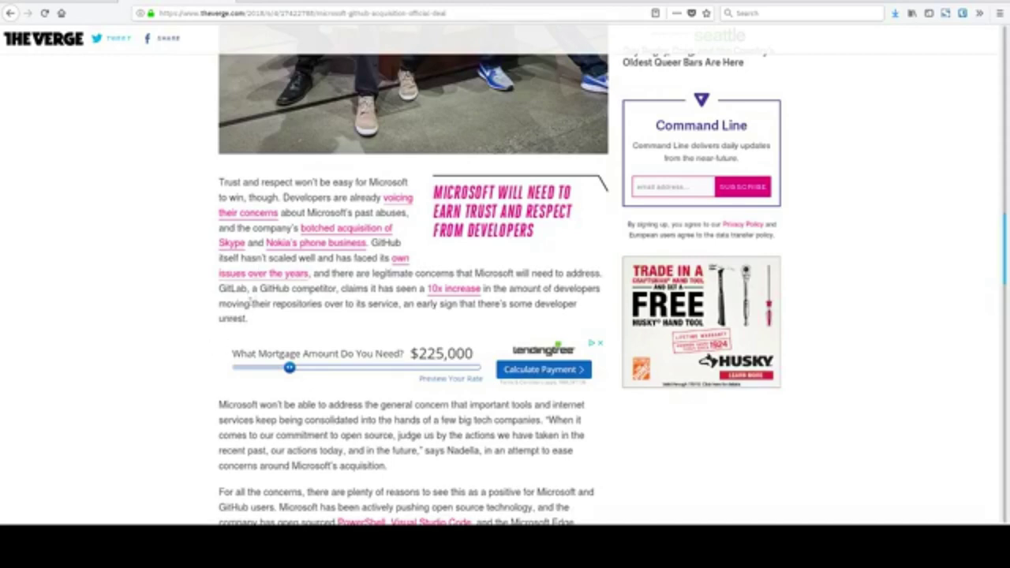
Highlight the passage on GitLab's 10x increase, then open the Linux Foundation's reaction post.
{"action": "left_click_drag", "start_coordinate": [220, 288], "coordinate": [267, 341]}
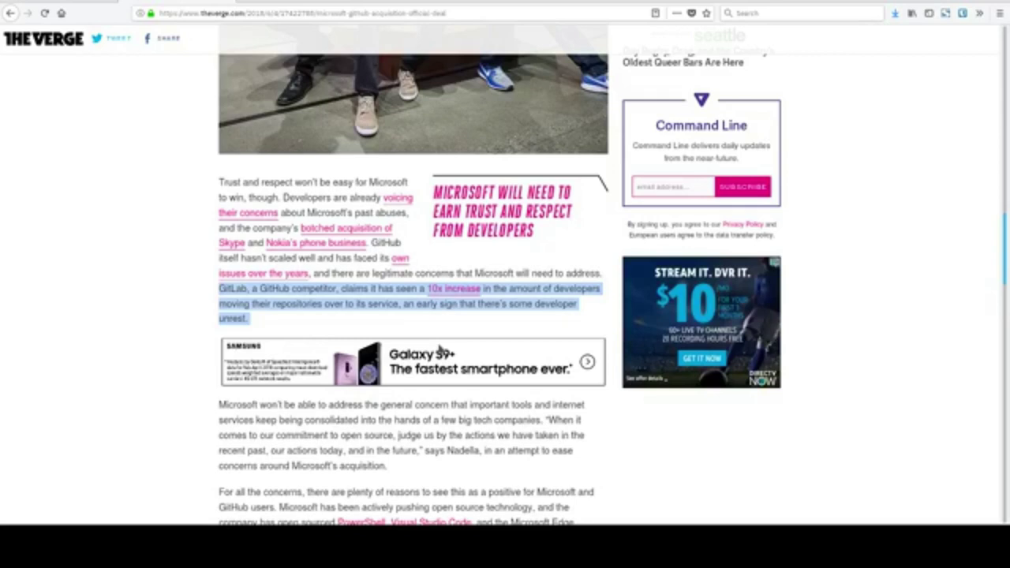
{"action": "left_click_drag", "start_coordinate": [371, 292], "coordinate": [300, 13]}
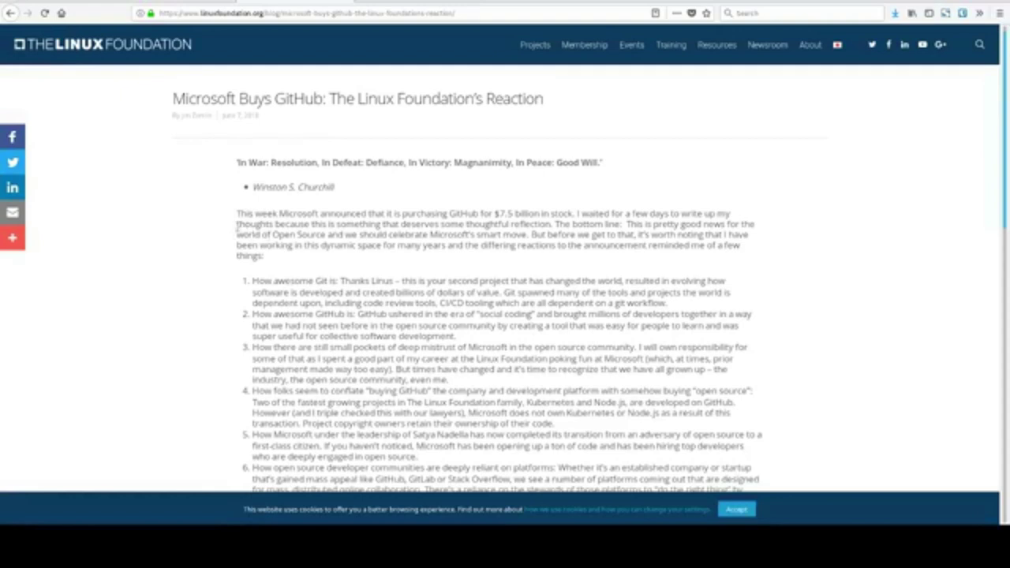
Select the 'This week Microsoft announced...' $7.5 billion purchase paragraph and scroll on to the open source discussion.
{"action": "left_click_drag", "start_coordinate": [237, 220], "coordinate": [293, 273]}
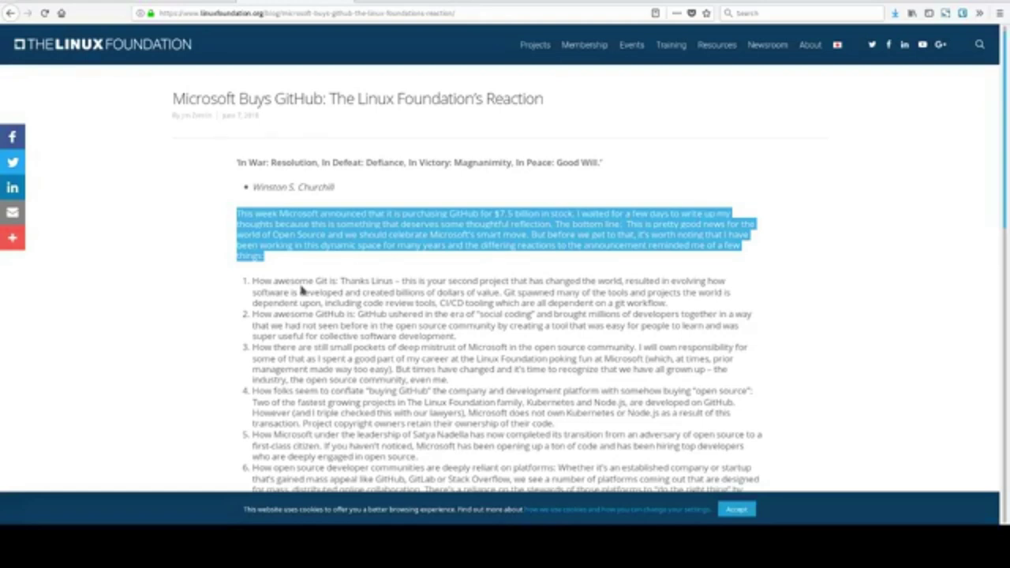
{"action": "scroll", "coordinate": [302, 290], "scroll_direction": "down", "scroll_amount": 6}
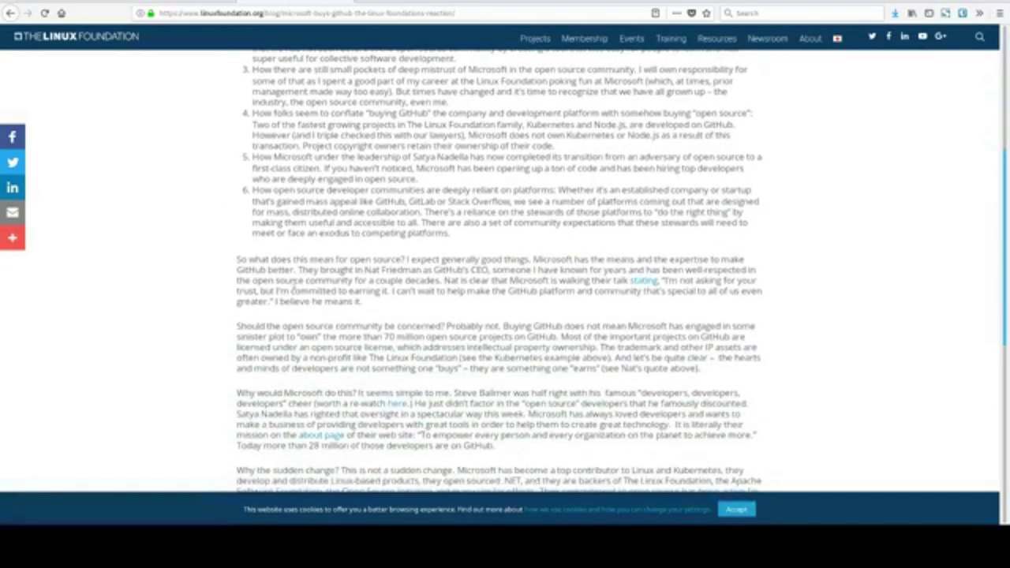
Scroll the Linux Foundation post, then switch to The Verge tab and scroll to its headline.
{"action": "scroll", "coordinate": [292, 285], "scroll_direction": "down", "scroll_amount": 2}
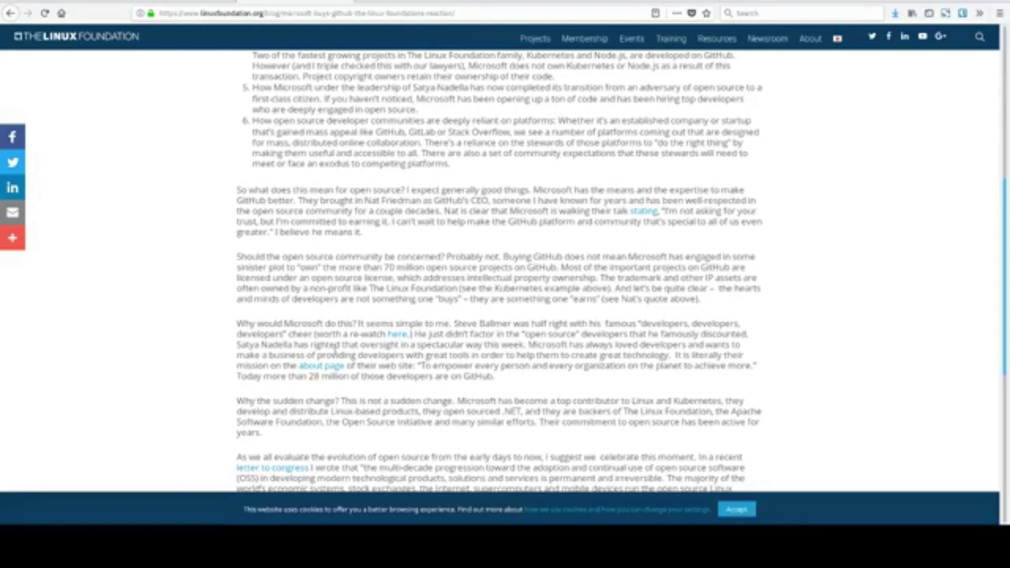
{"action": "scroll", "coordinate": [335, 315], "scroll_direction": "up", "scroll_amount": 5}
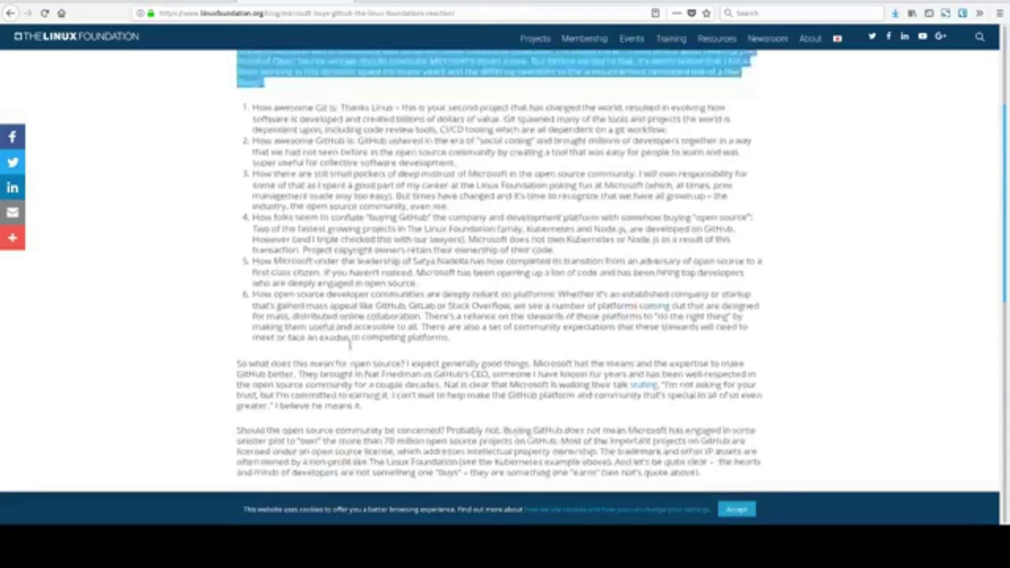
{"action": "key", "text": "ctrl+Tab"}
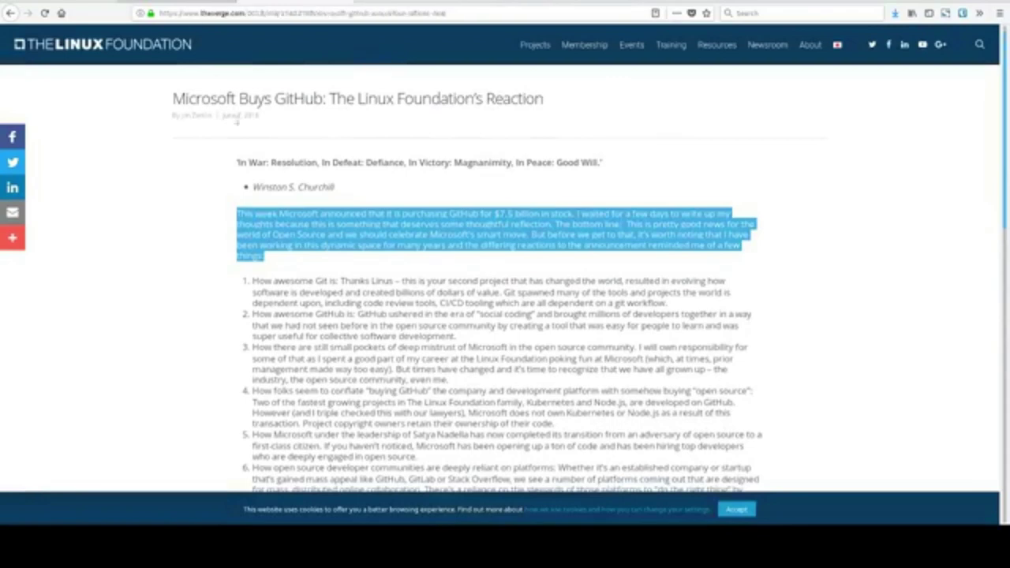
{"action": "scroll", "coordinate": [318, 262], "scroll_direction": "up", "scroll_amount": 10}
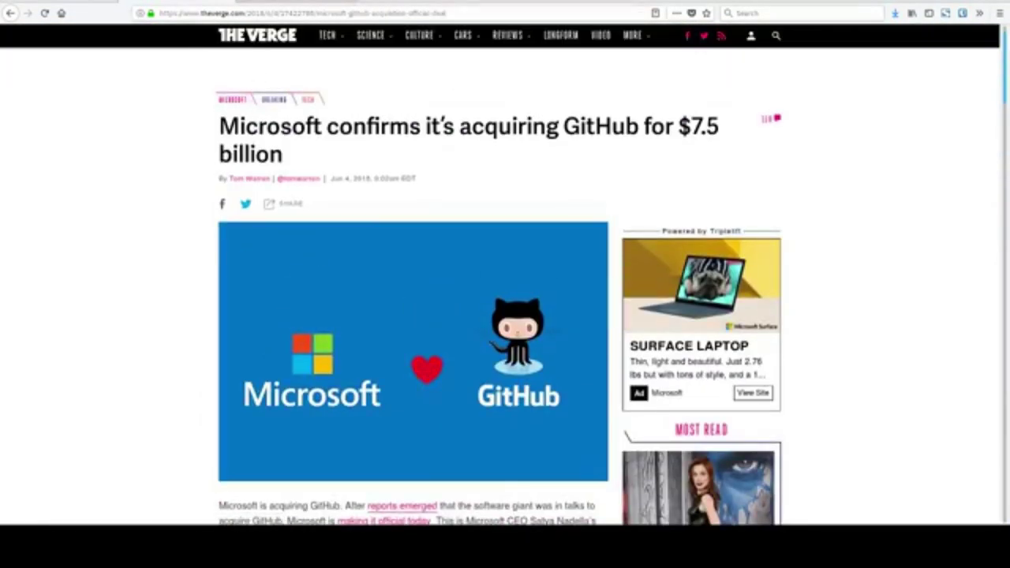
Use Ctrl+Tab to switch from The Verge tab back toward the Linux Foundation article.
{"action": "key", "text": "ctrl+Tab"}
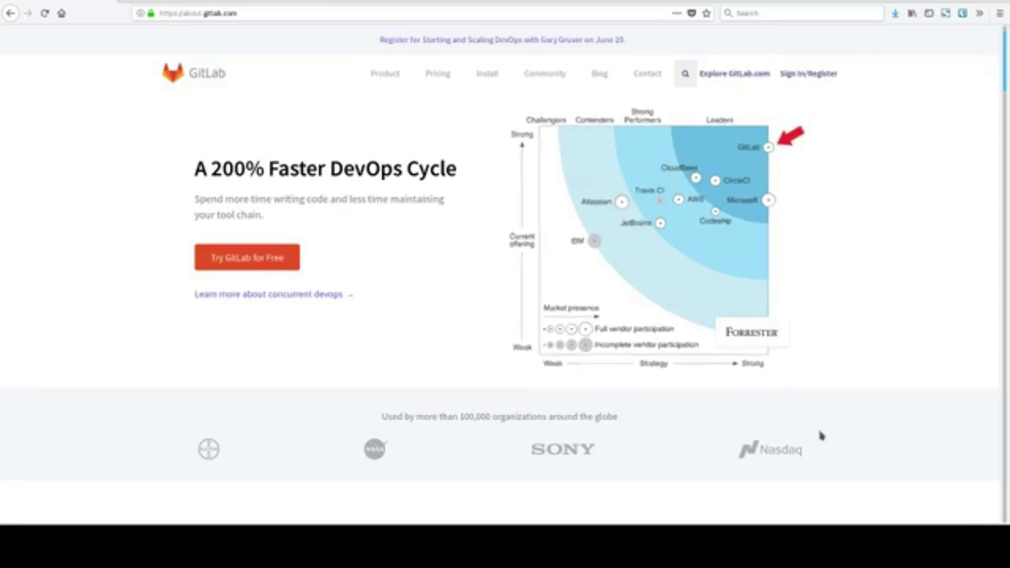
Scroll the GitLab homepage down to the Forrester DevOps chart and 'Ship better software, faster' section.
{"action": "scroll", "coordinate": [819, 434], "scroll_direction": "down", "scroll_amount": 3}
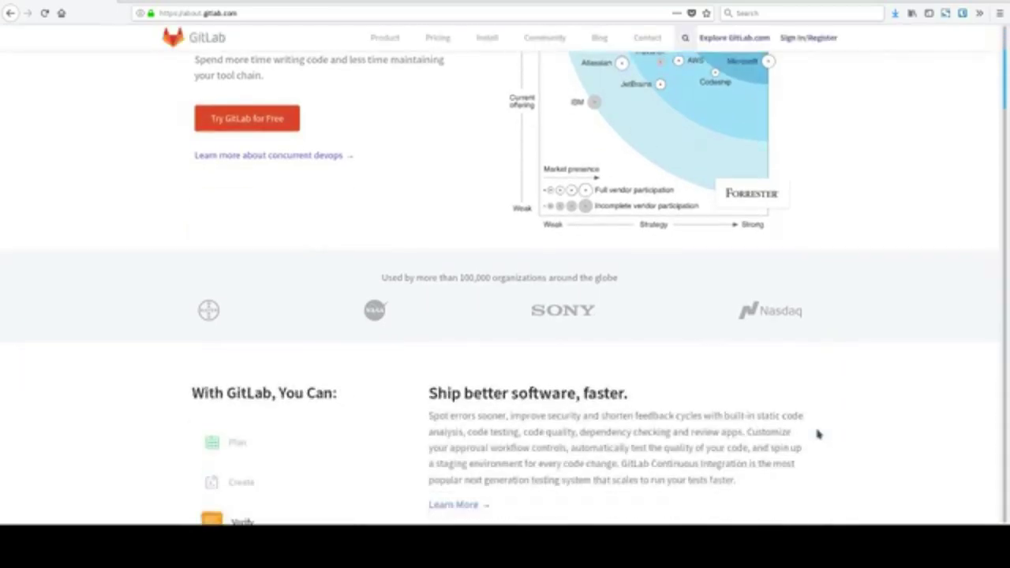
In 'With GitLab, You Can', show the Plan description, then switch the panel to Verify.
{"action": "scroll", "coordinate": [817, 433], "scroll_direction": "down", "scroll_amount": 2}
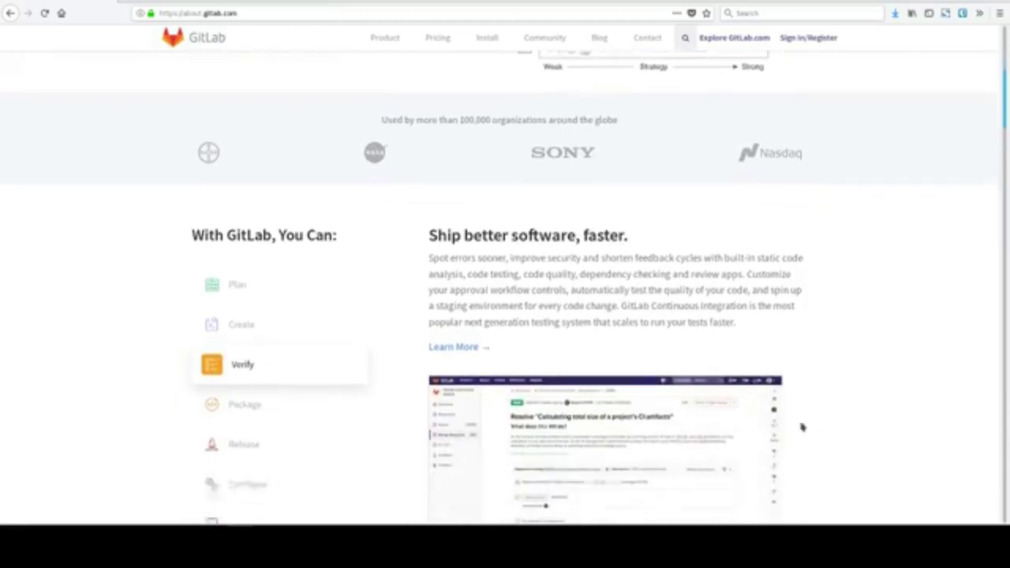
{"action": "left_click", "coordinate": [300, 286]}
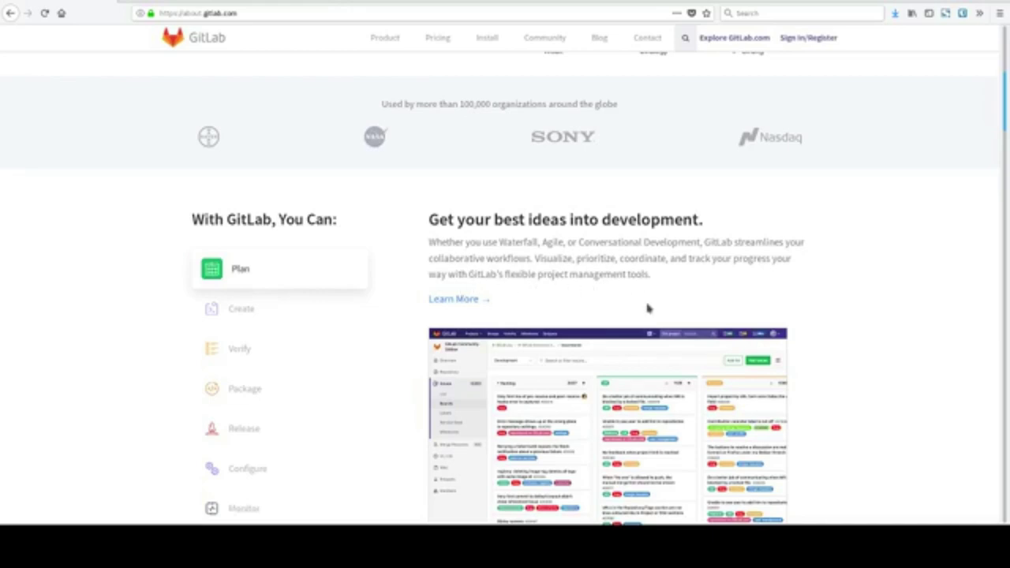
{"action": "scroll", "coordinate": [836, 336], "scroll_direction": "down", "scroll_amount": 2}
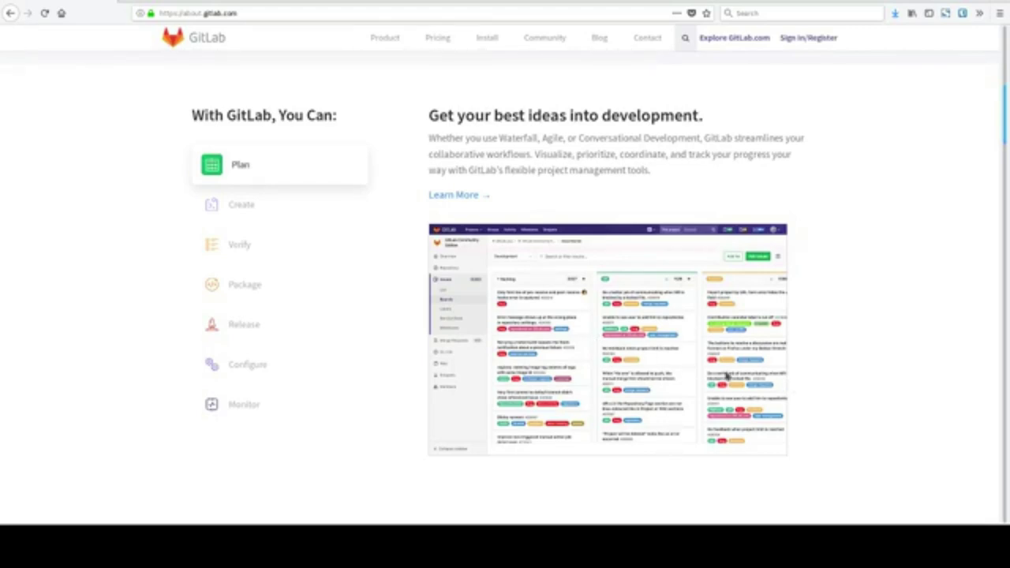
{"action": "left_click", "coordinate": [281, 215]}
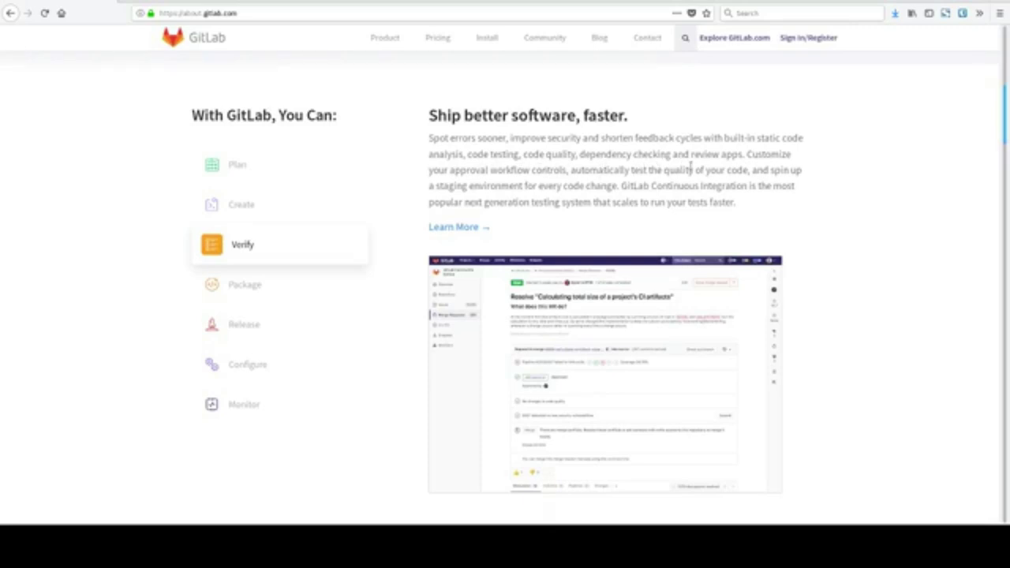
Highlight the 'Spot errors sooner' sentence, then switch the stage showcase to Package.
{"action": "left_click_drag", "start_coordinate": [743, 155], "coordinate": [423, 160]}
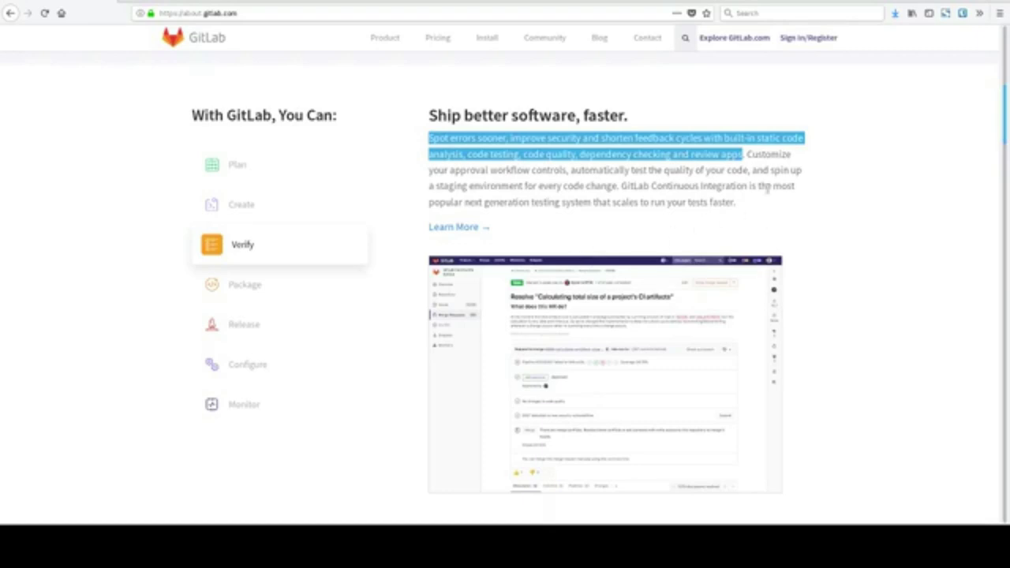
{"action": "left_click", "coordinate": [640, 187]}
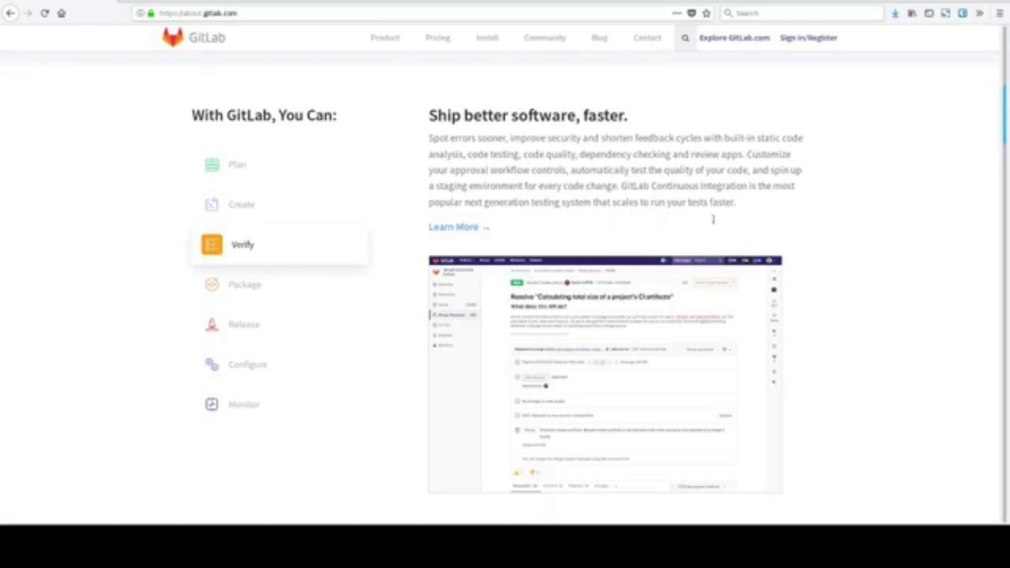
{"action": "left_click", "coordinate": [271, 302]}
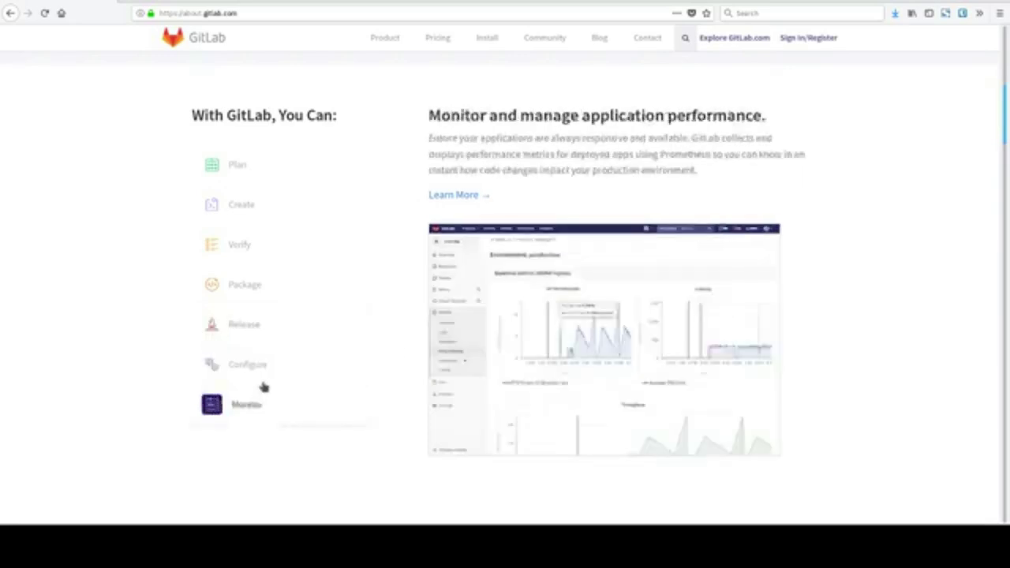
Show the Monitor stage's performance overview, then scroll down toward the benefits section.
{"action": "mouse_move", "coordinate": [265, 385]}
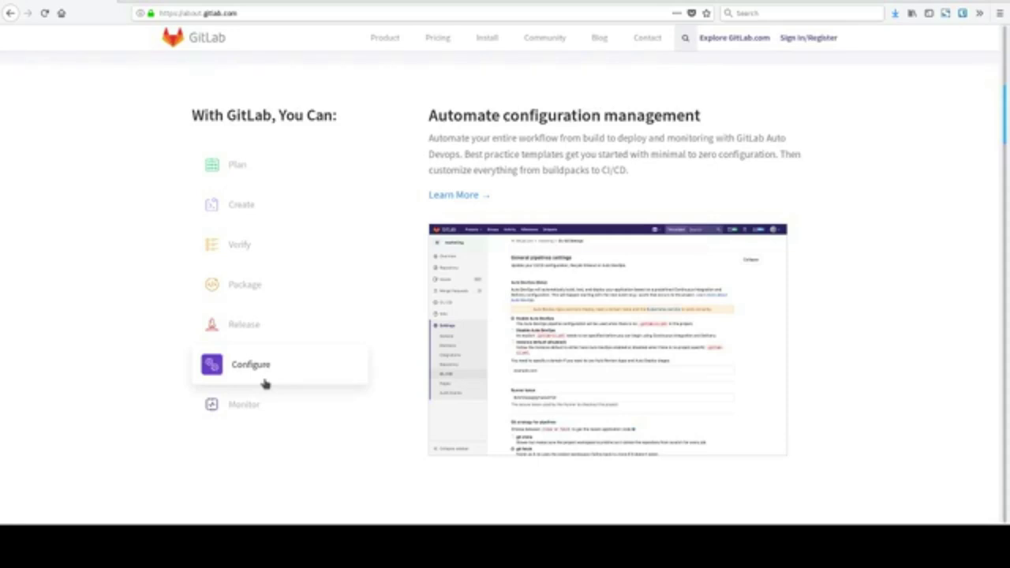
{"action": "left_click", "coordinate": [254, 411]}
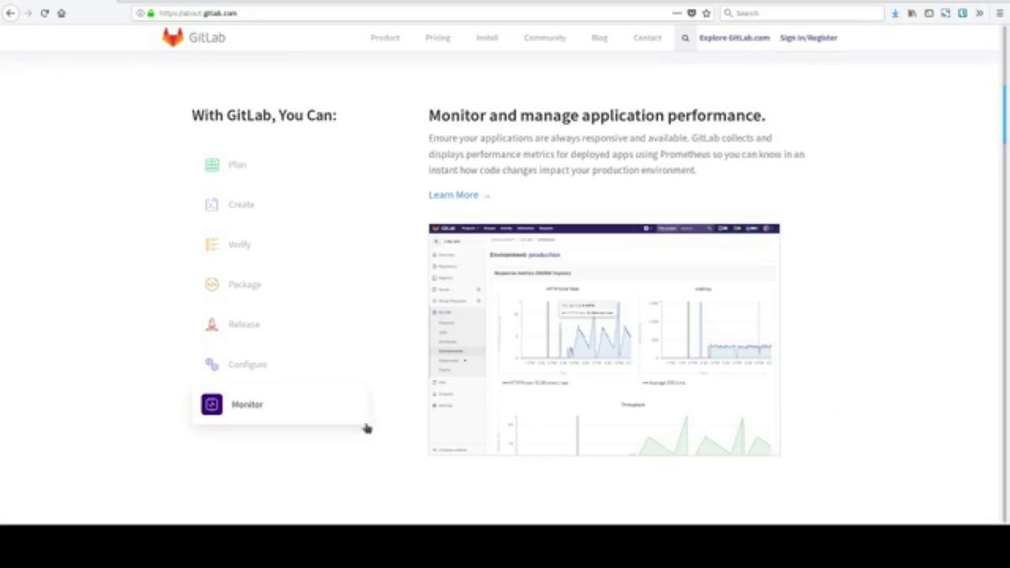
{"action": "mouse_move", "coordinate": [251, 183]}
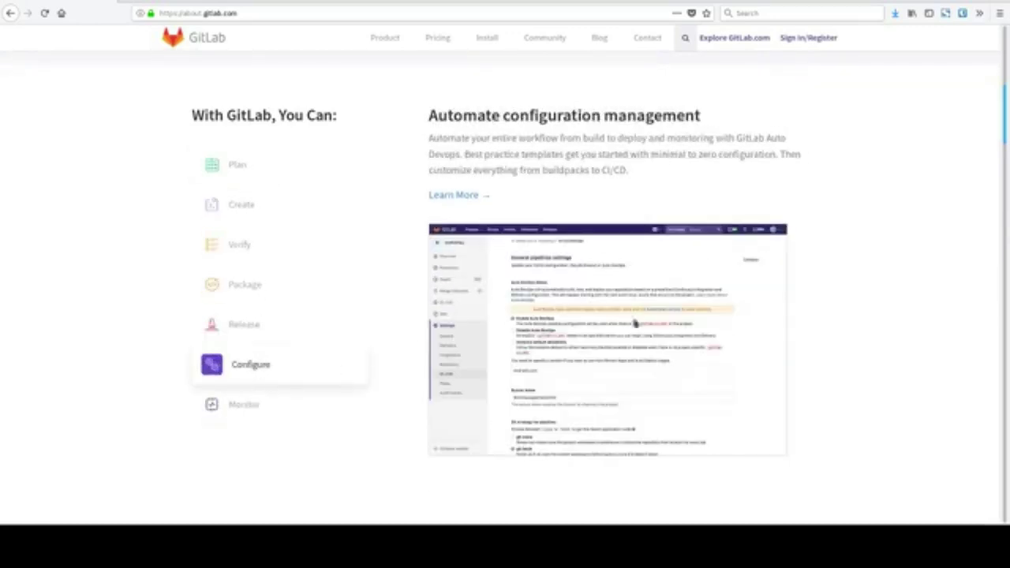
{"action": "scroll", "coordinate": [906, 360], "scroll_direction": "down", "scroll_amount": 5}
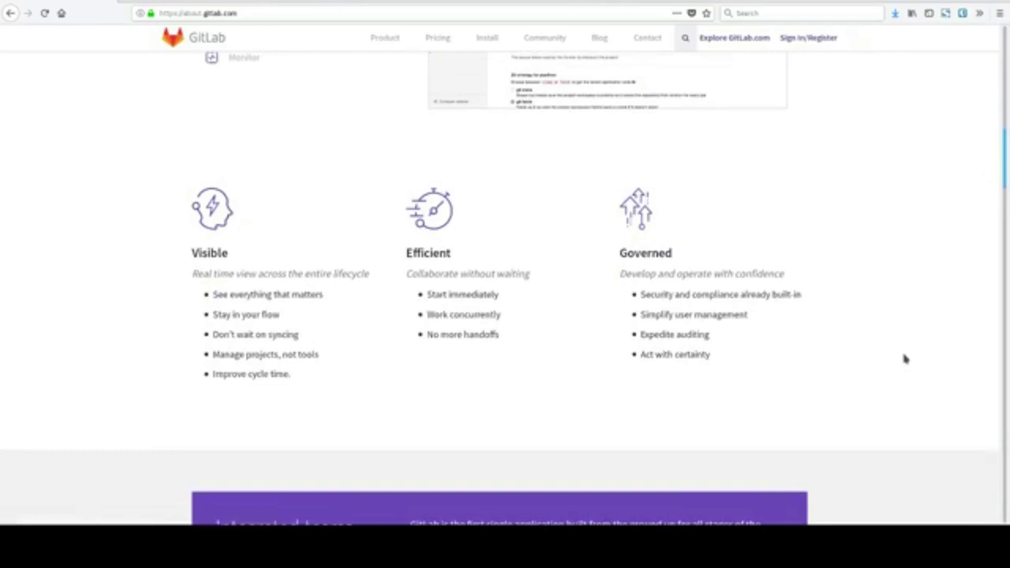
Scroll down the homepage past Google Cloud to the 30-day GitLab Ultimate free-trial banner.
{"action": "scroll", "coordinate": [906, 359], "scroll_direction": "down", "scroll_amount": 2}
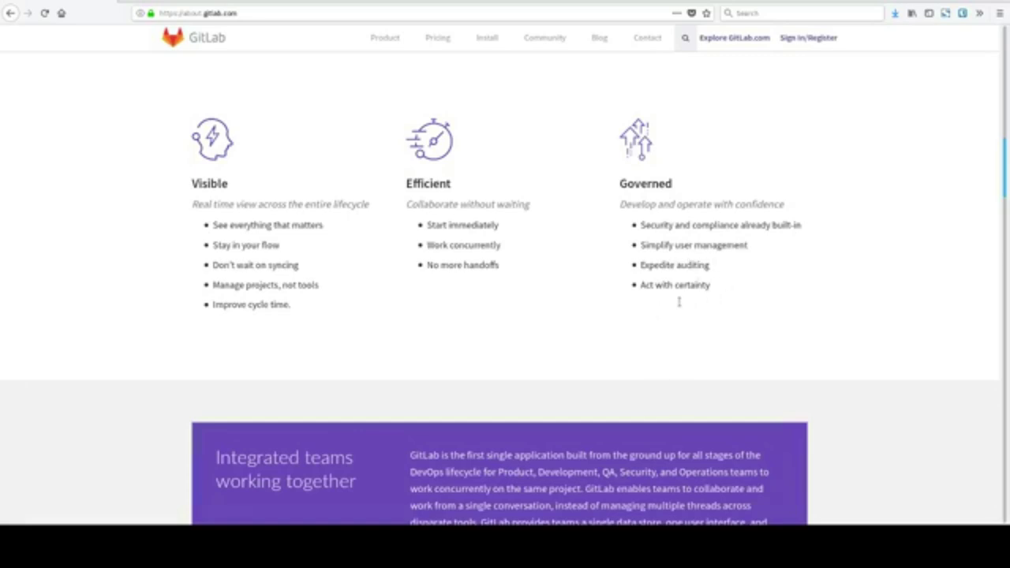
{"action": "scroll", "coordinate": [875, 345], "scroll_direction": "down", "scroll_amount": 5}
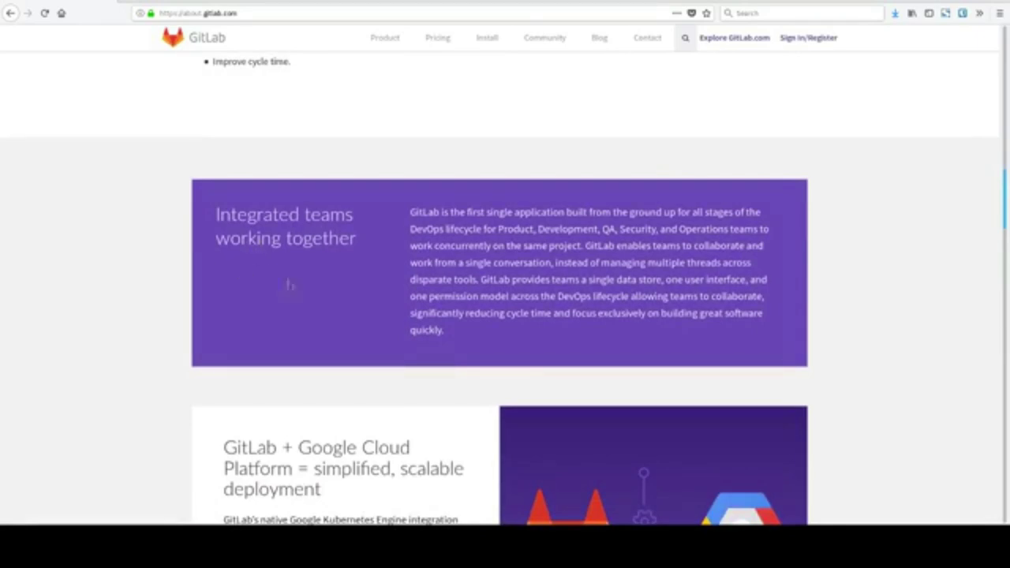
{"action": "scroll", "coordinate": [478, 310], "scroll_direction": "down", "scroll_amount": 3}
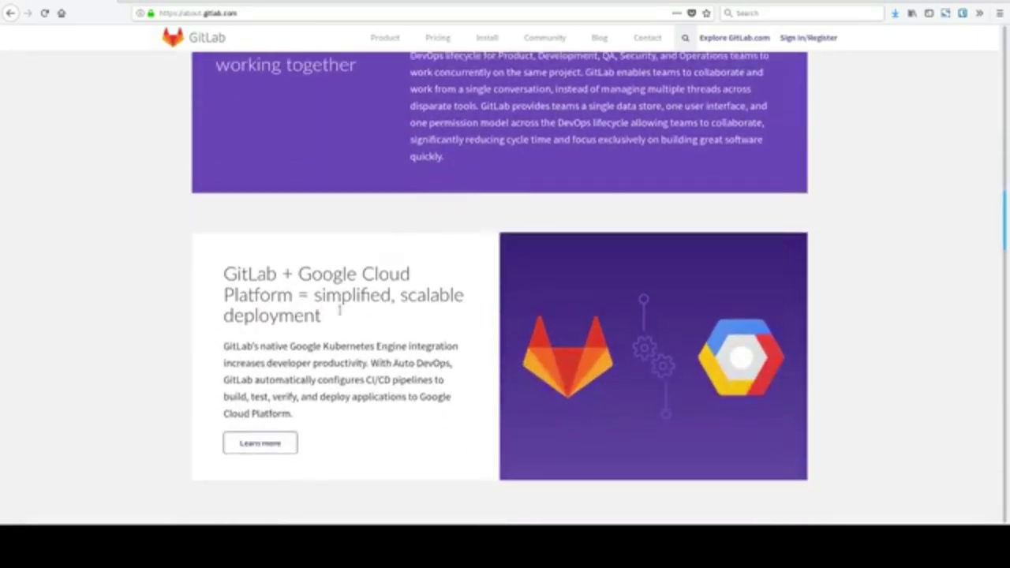
{"action": "scroll", "coordinate": [514, 325], "scroll_direction": "down", "scroll_amount": 5}
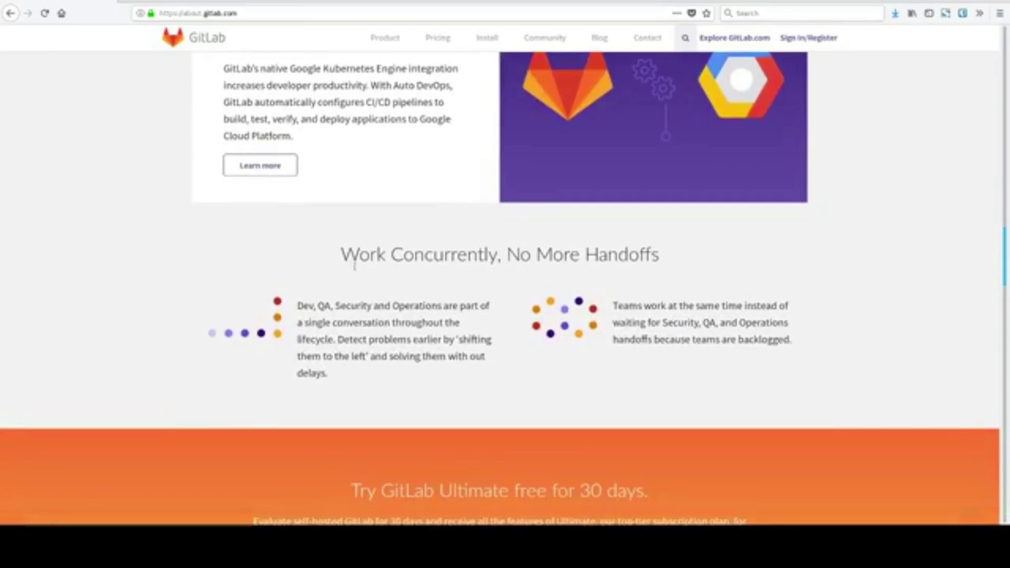
{"action": "scroll", "coordinate": [769, 282], "scroll_direction": "down", "scroll_amount": 1}
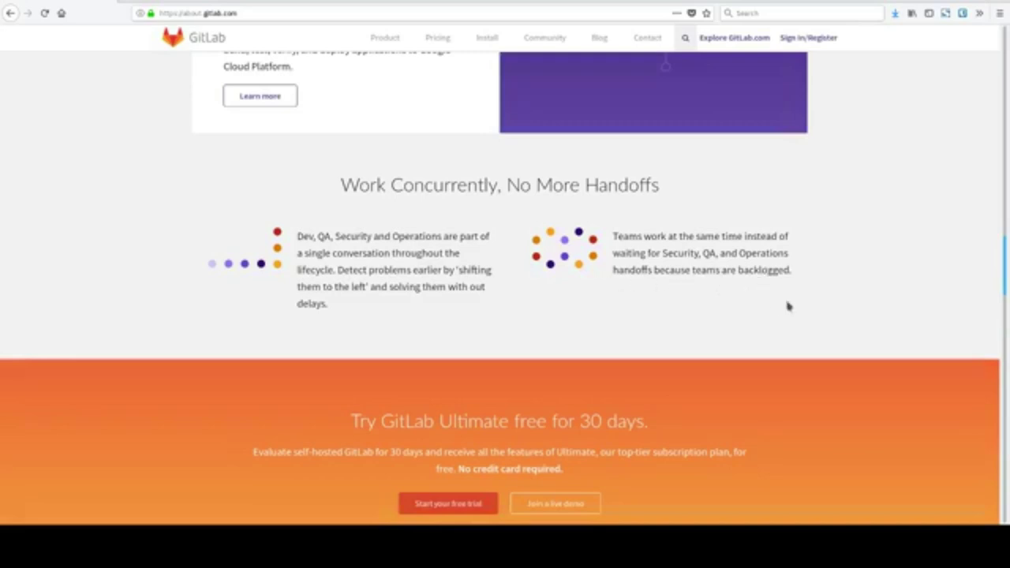
{"action": "scroll", "coordinate": [893, 355], "scroll_direction": "down", "scroll_amount": 3}
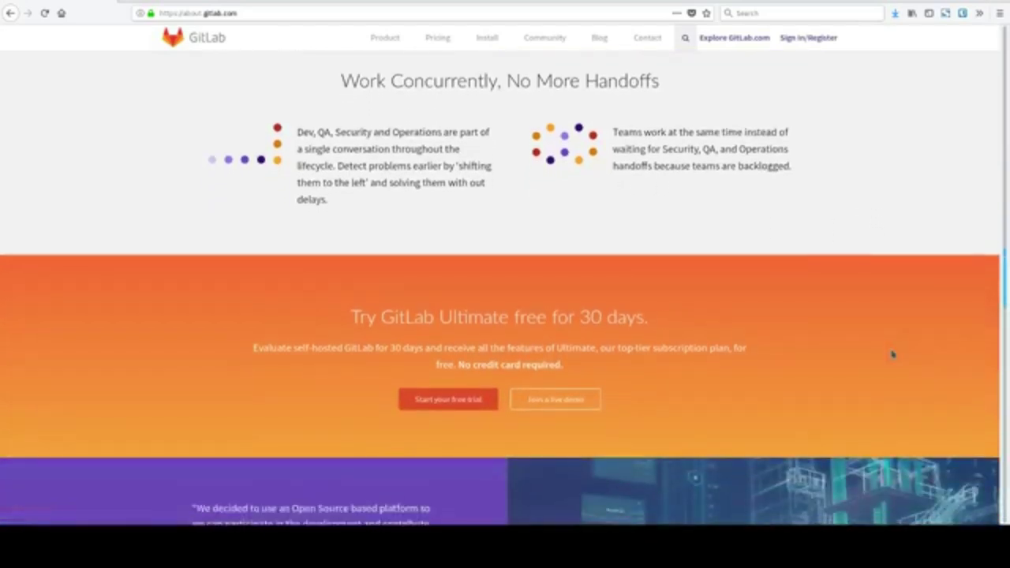
Scroll down past the Siemens testimonial and 10.8 banner to the homepage footer.
{"action": "scroll", "coordinate": [893, 355], "scroll_direction": "down", "scroll_amount": 4}
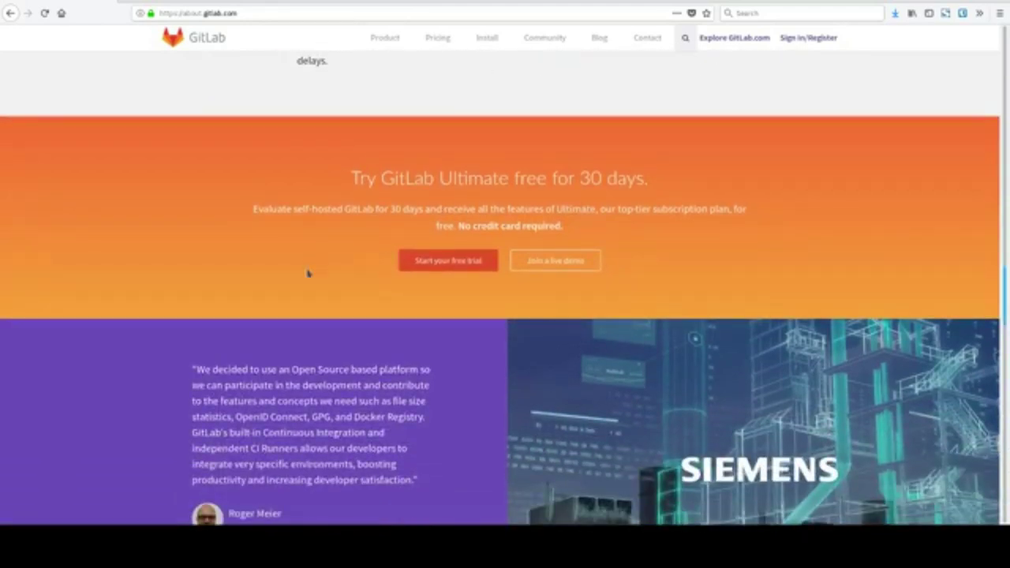
{"action": "scroll", "coordinate": [435, 366], "scroll_direction": "down", "scroll_amount": 3}
{"action": "scroll", "coordinate": [470, 372], "scroll_direction": "down", "scroll_amount": 1}
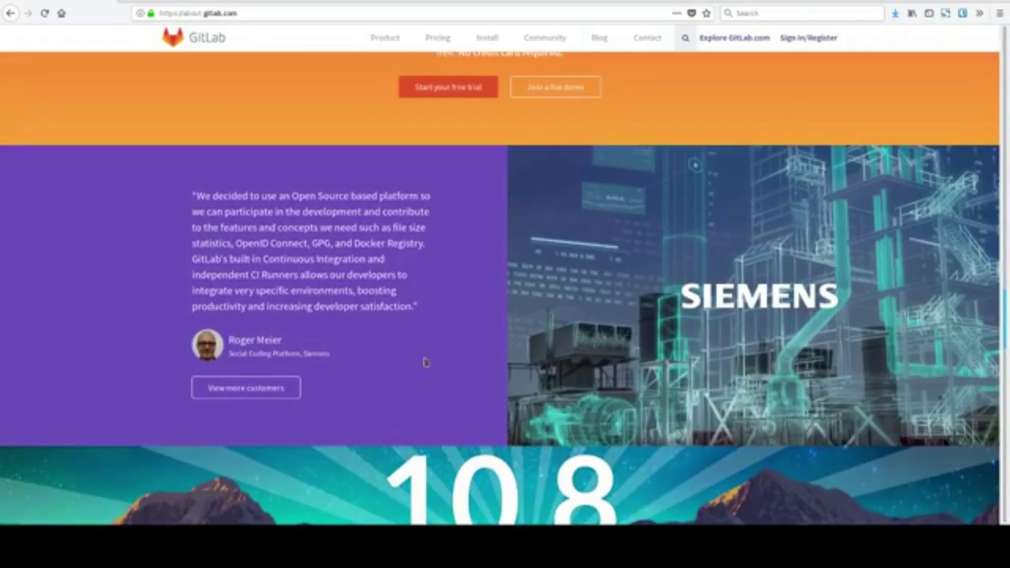
{"action": "scroll", "coordinate": [425, 362], "scroll_direction": "down", "scroll_amount": 1}
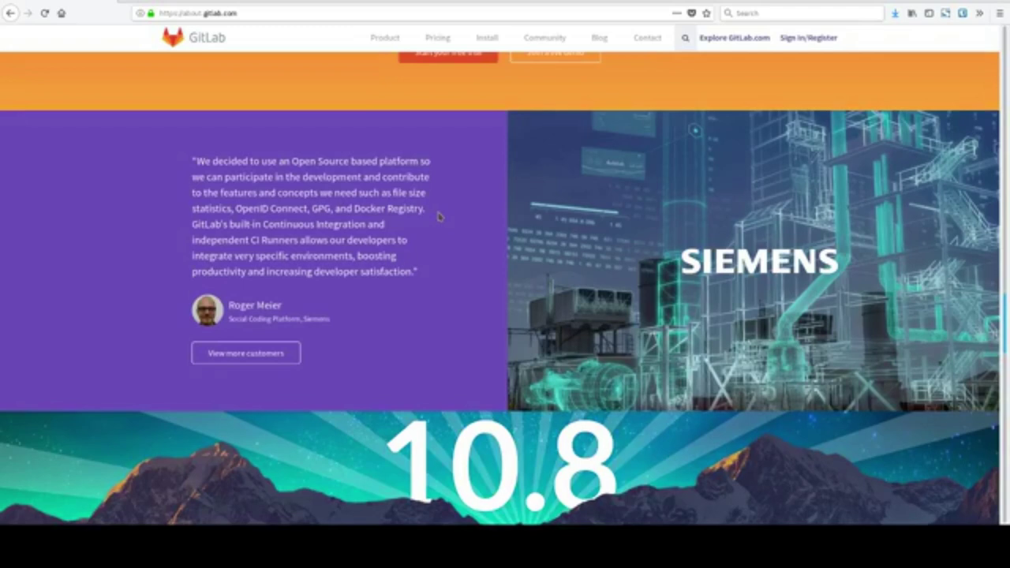
{"action": "scroll", "coordinate": [439, 215], "scroll_direction": "down", "scroll_amount": 4}
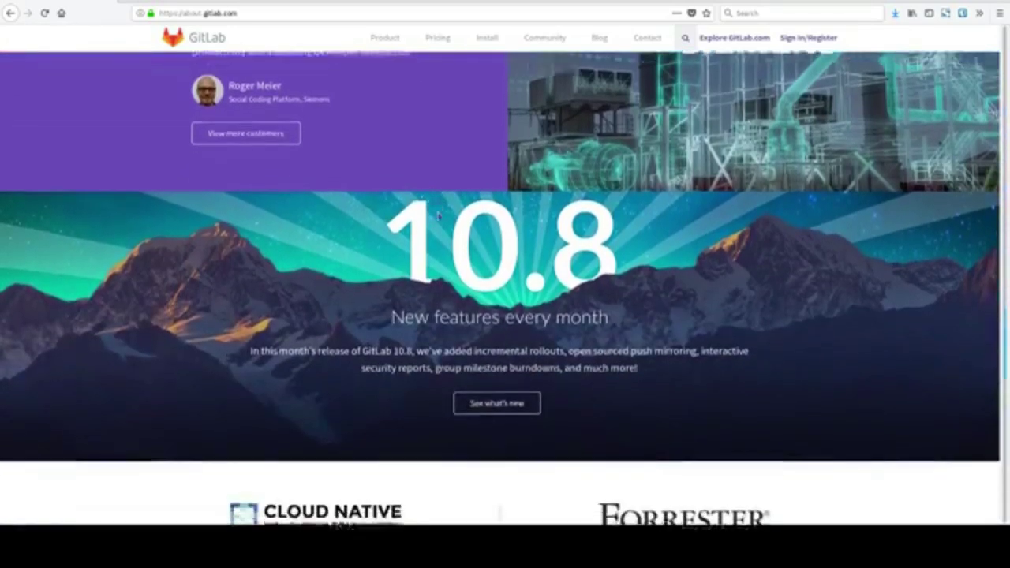
{"action": "scroll", "coordinate": [440, 215], "scroll_direction": "down", "scroll_amount": 1}
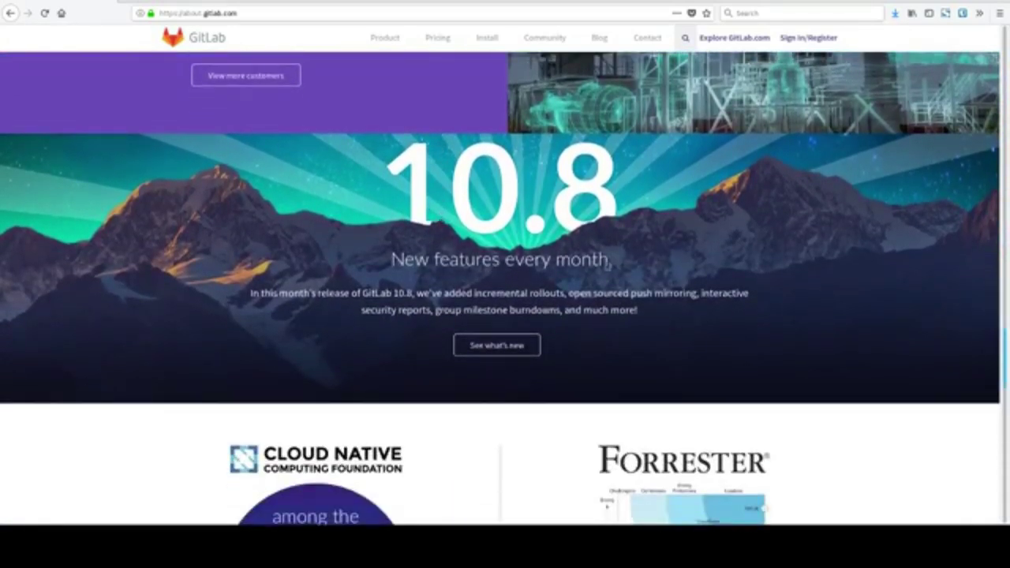
{"action": "scroll", "coordinate": [334, 345], "scroll_direction": "down", "scroll_amount": 2}
{"action": "scroll", "coordinate": [203, 343], "scroll_direction": "down", "scroll_amount": 2}
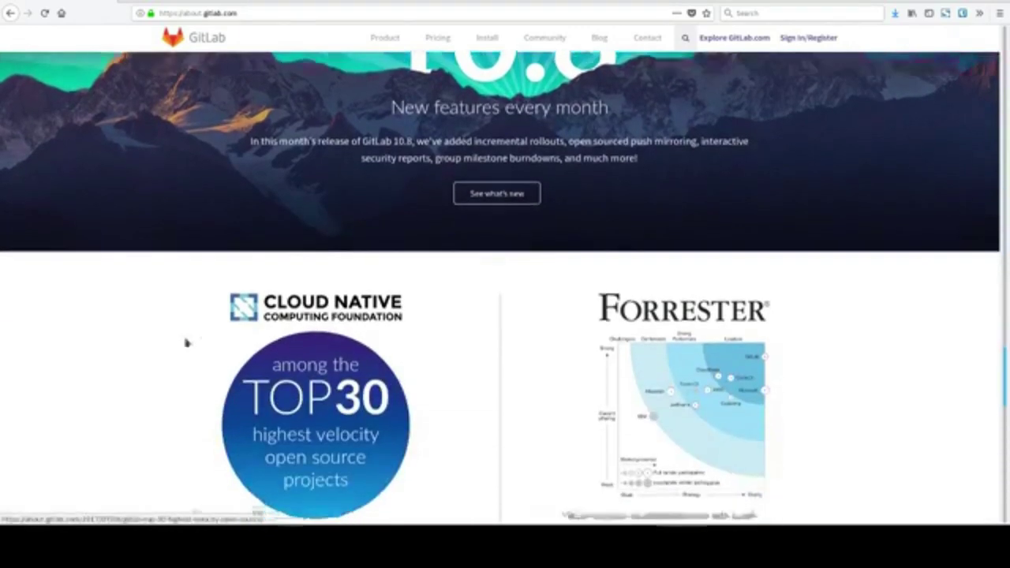
{"action": "scroll", "coordinate": [165, 341], "scroll_direction": "down", "scroll_amount": 6}
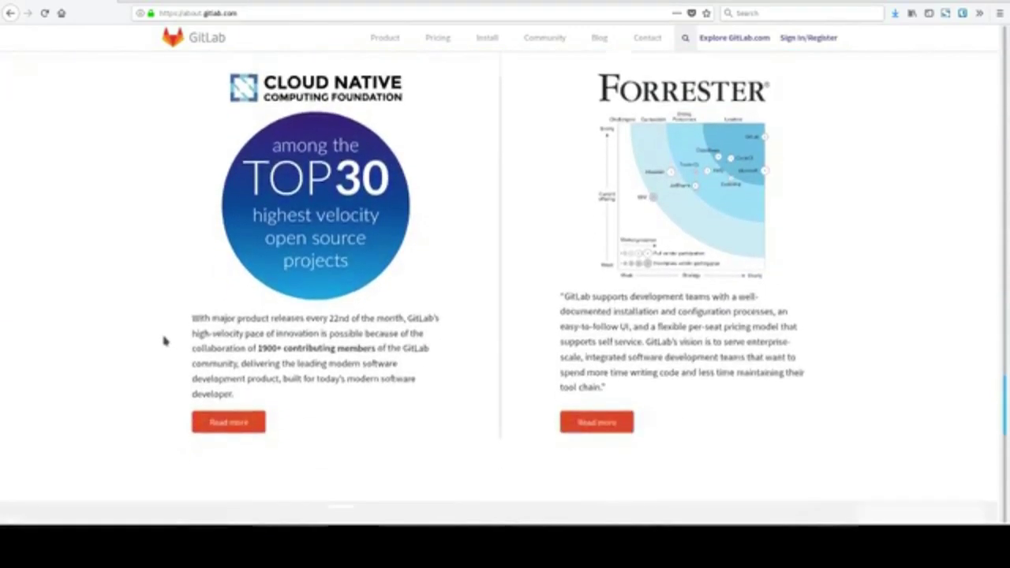
{"action": "scroll", "coordinate": [164, 341], "scroll_direction": "down", "scroll_amount": 1}
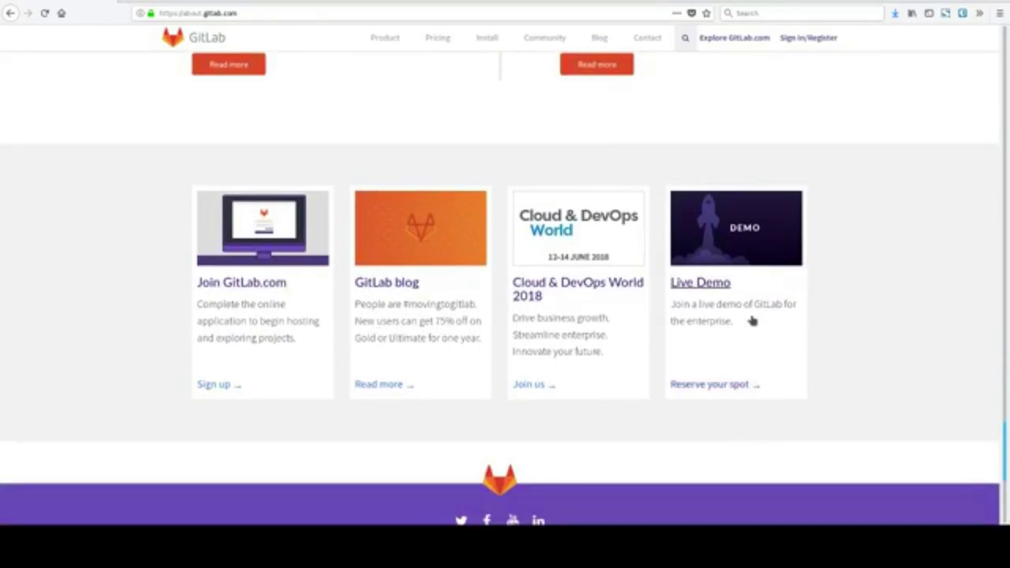
{"action": "scroll", "coordinate": [743, 332], "scroll_direction": "down", "scroll_amount": 1}
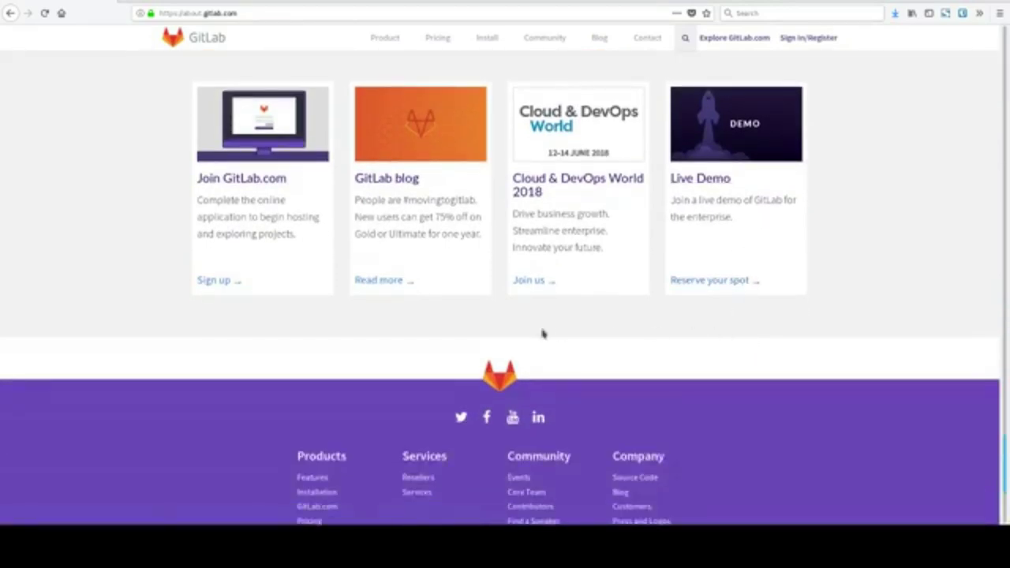
{"action": "scroll", "coordinate": [542, 331], "scroll_direction": "down", "scroll_amount": 3}
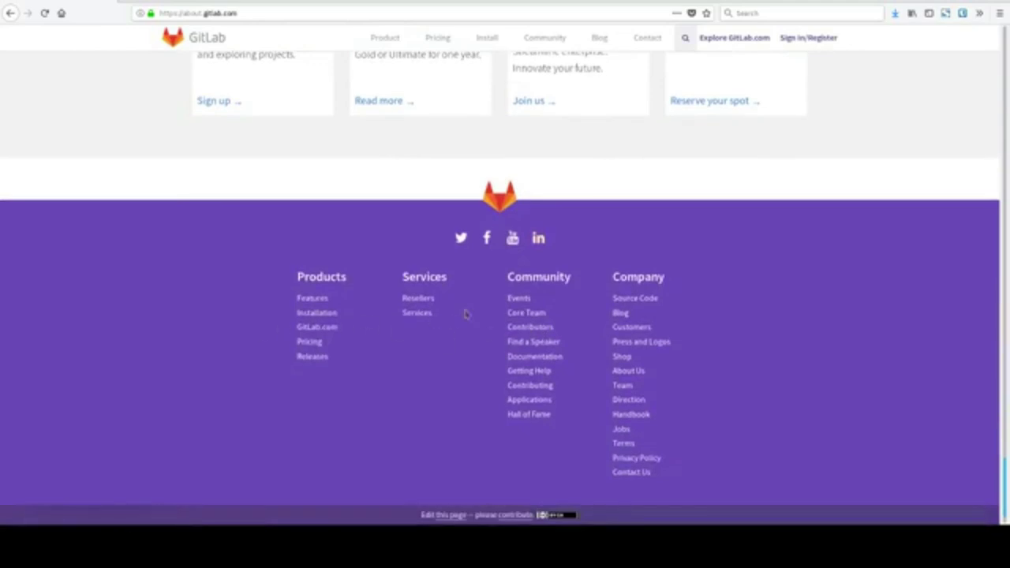
Scroll back up to the four cards and open the Product overview page.
{"action": "scroll", "coordinate": [466, 314], "scroll_direction": "up", "scroll_amount": 3}
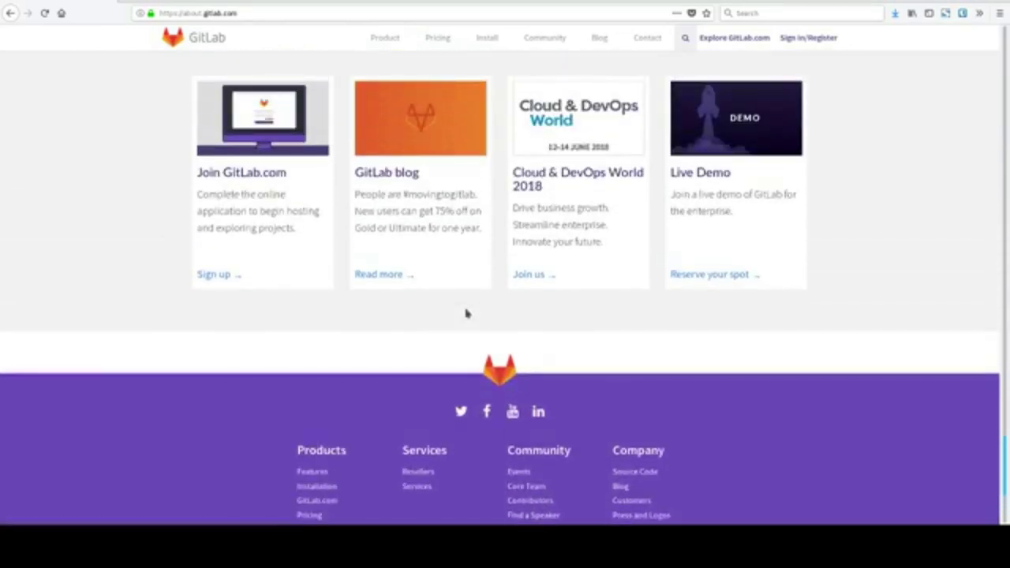
{"action": "scroll", "coordinate": [465, 313], "scroll_direction": "up", "scroll_amount": 2}
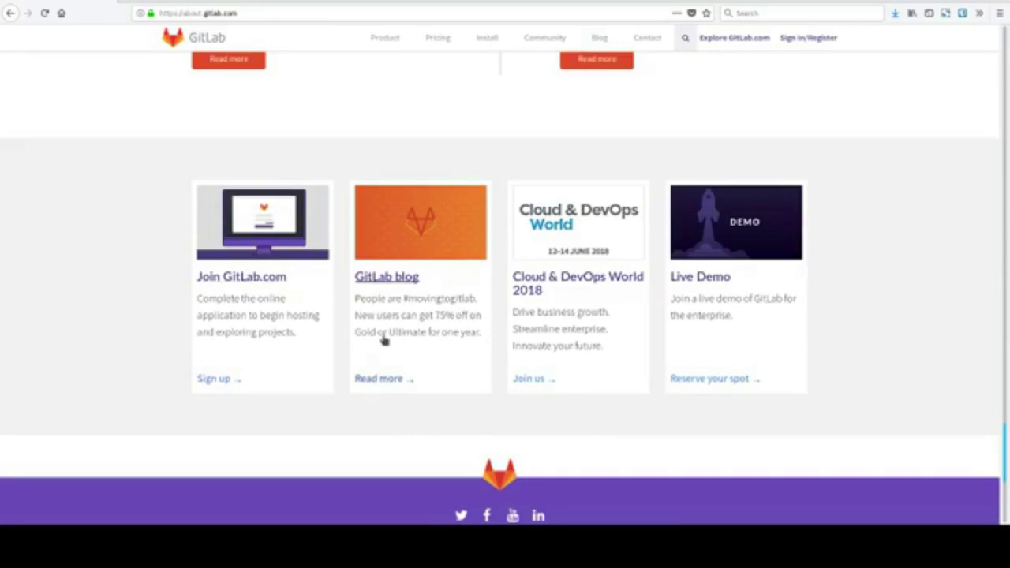
{"action": "scroll", "coordinate": [384, 338], "scroll_direction": "up", "scroll_amount": 4}
{"action": "left_click", "coordinate": [379, 41]}
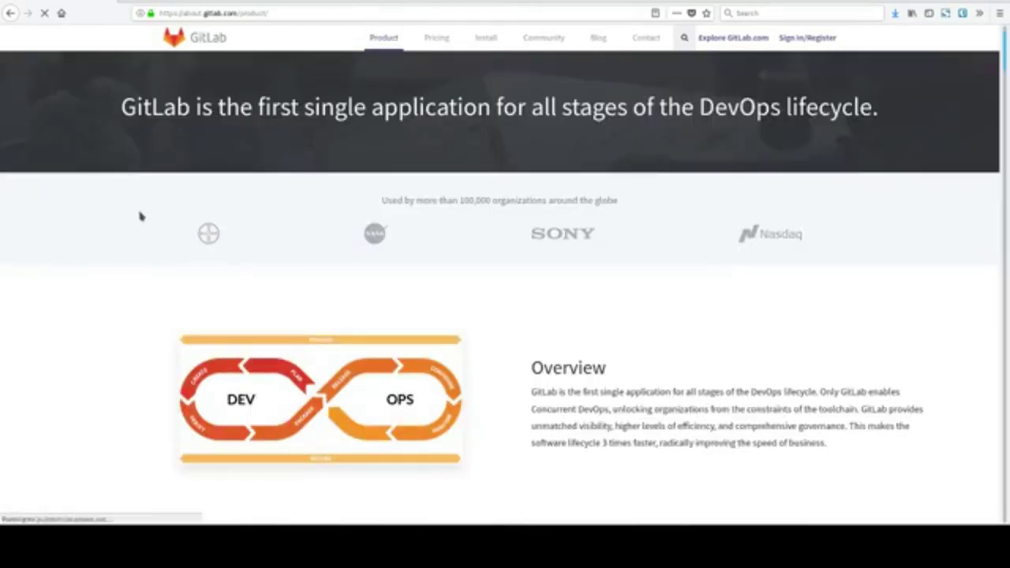
{"action": "scroll", "coordinate": [67, 242], "scroll_direction": "down", "scroll_amount": 1}
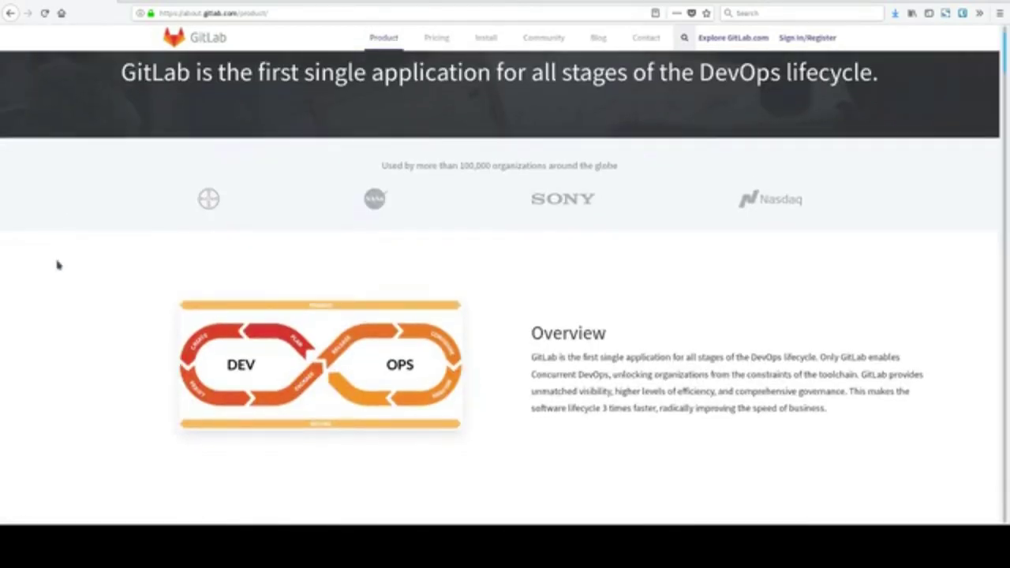
{"action": "scroll", "coordinate": [505, 377], "scroll_direction": "down", "scroll_amount": 2}
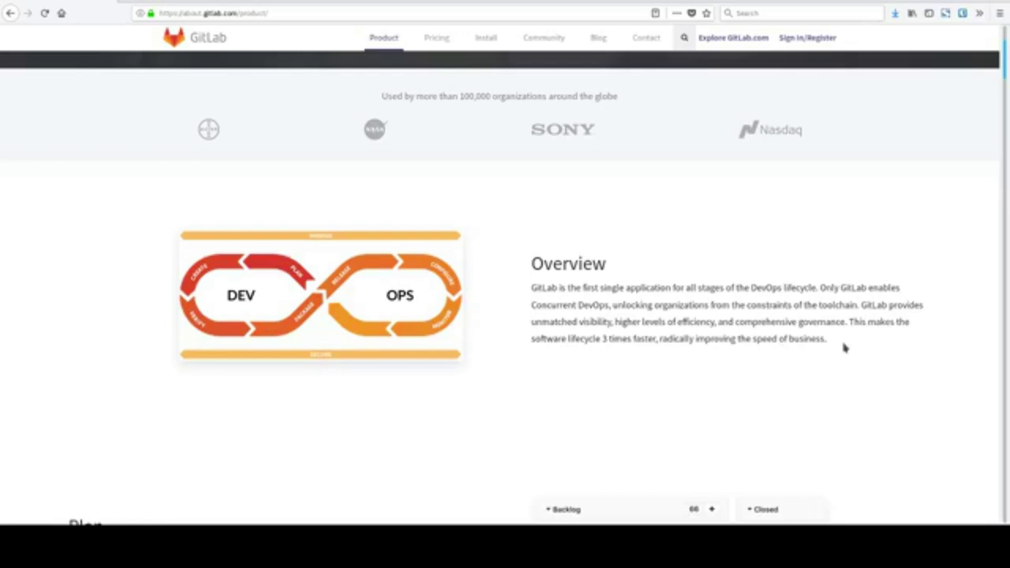
{"action": "scroll", "coordinate": [860, 383], "scroll_direction": "down", "scroll_amount": 3}
{"action": "scroll", "coordinate": [860, 383], "scroll_direction": "down", "scroll_amount": 12}
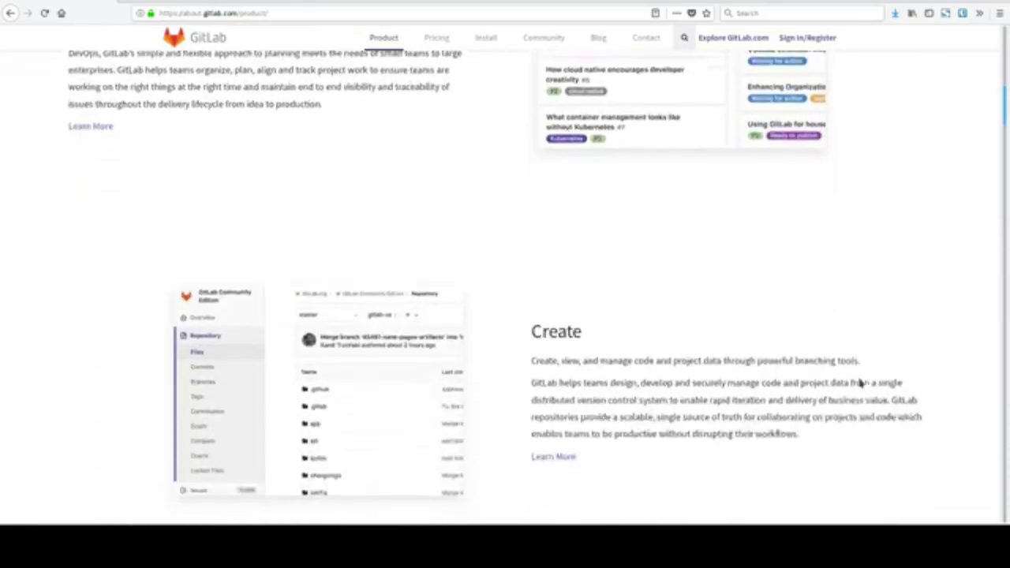
{"action": "scroll", "coordinate": [860, 384], "scroll_direction": "down", "scroll_amount": 19}
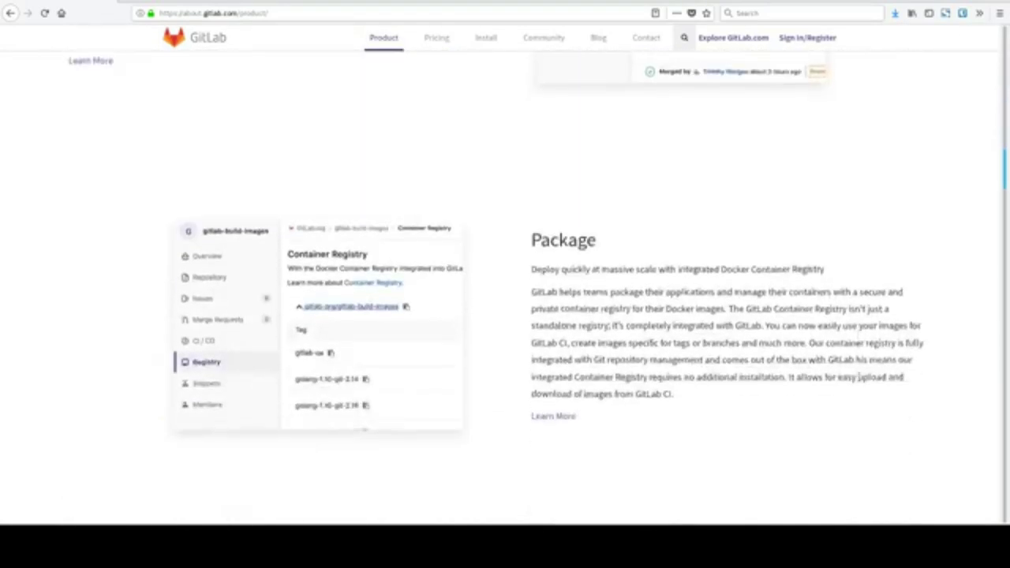
{"action": "scroll", "coordinate": [860, 377], "scroll_direction": "down", "scroll_amount": 20}
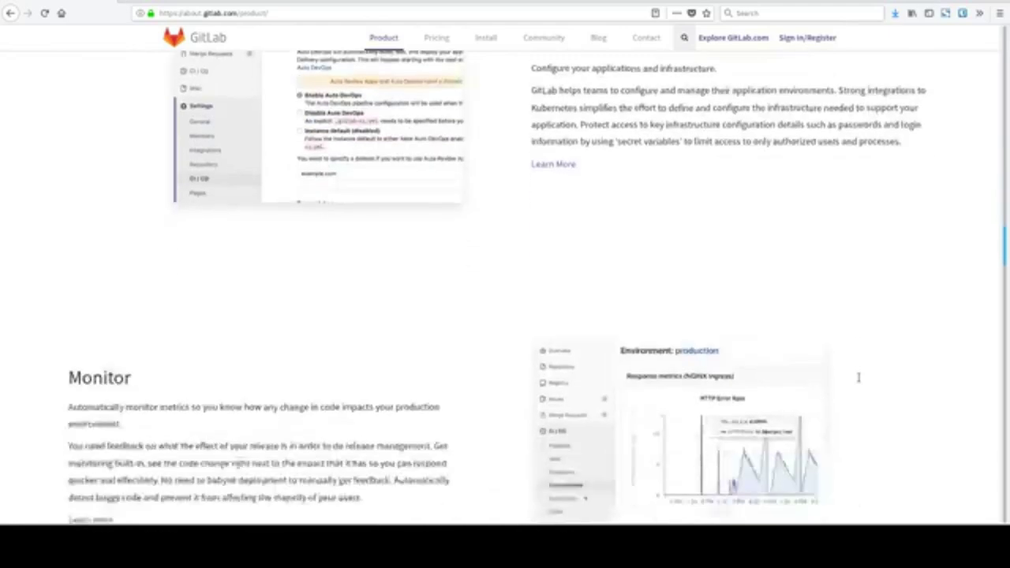
{"action": "scroll", "coordinate": [859, 378], "scroll_direction": "down", "scroll_amount": 20}
{"action": "scroll", "coordinate": [861, 380], "scroll_direction": "down", "scroll_amount": 20}
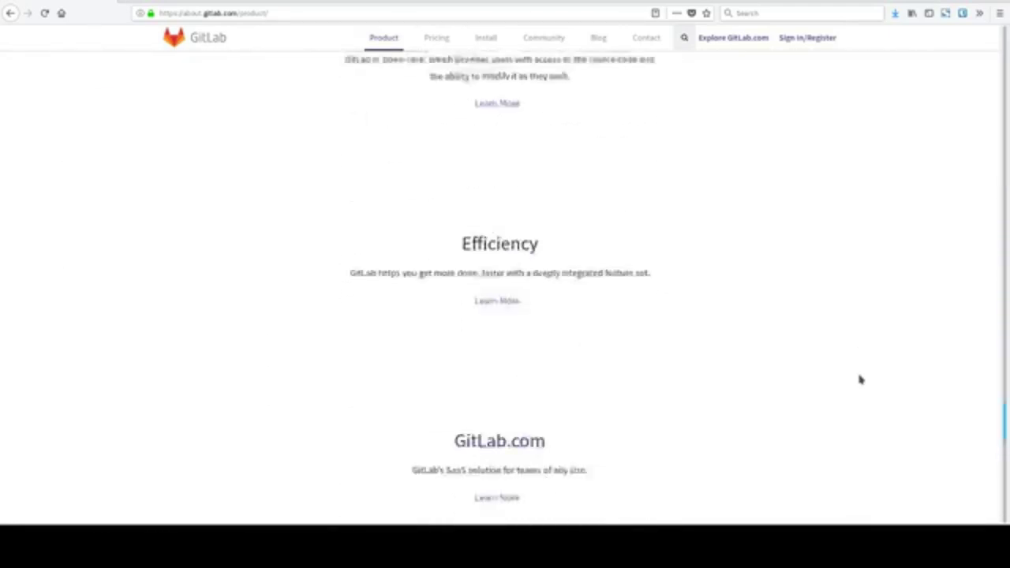
{"action": "scroll", "coordinate": [860, 379], "scroll_direction": "up", "scroll_amount": 3}
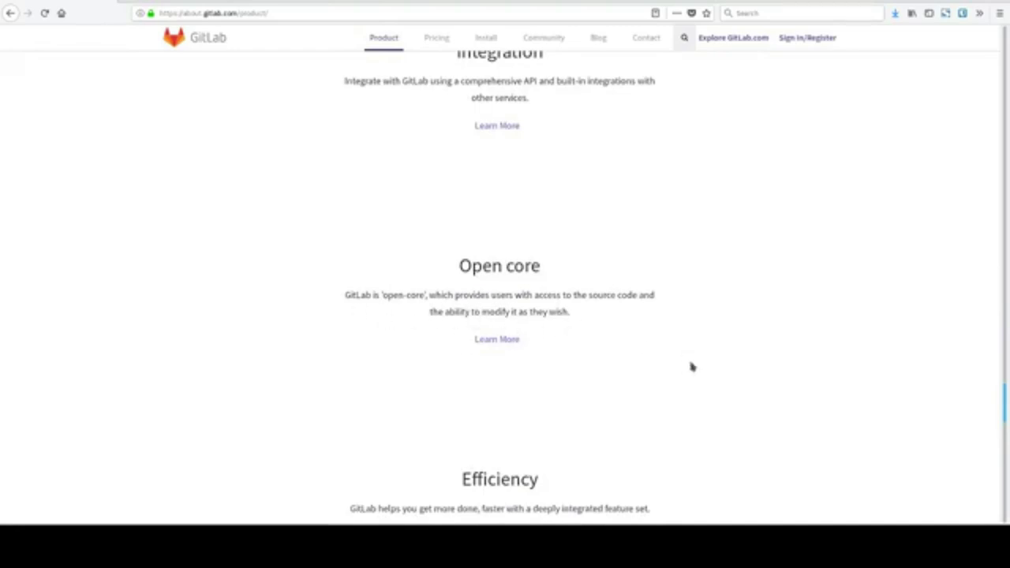
{"action": "left_click", "coordinate": [495, 347]}
{"action": "scroll", "coordinate": [754, 388], "scroll_direction": "down", "scroll_amount": 2}
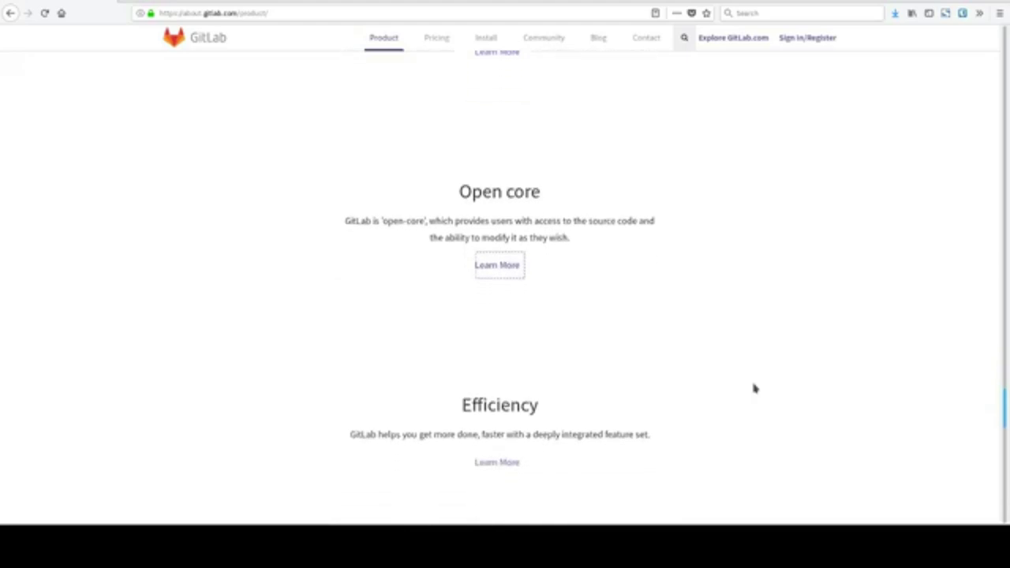
{"action": "scroll", "coordinate": [813, 373], "scroll_direction": "down", "scroll_amount": 2}
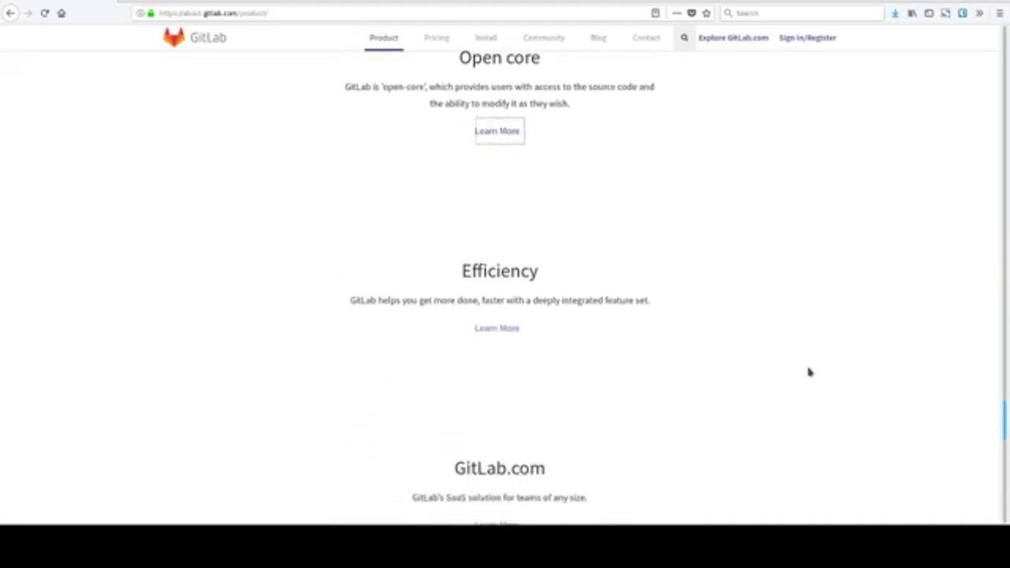
{"action": "scroll", "coordinate": [810, 372], "scroll_direction": "down", "scroll_amount": 6}
{"action": "scroll", "coordinate": [809, 372], "scroll_direction": "down", "scroll_amount": 10}
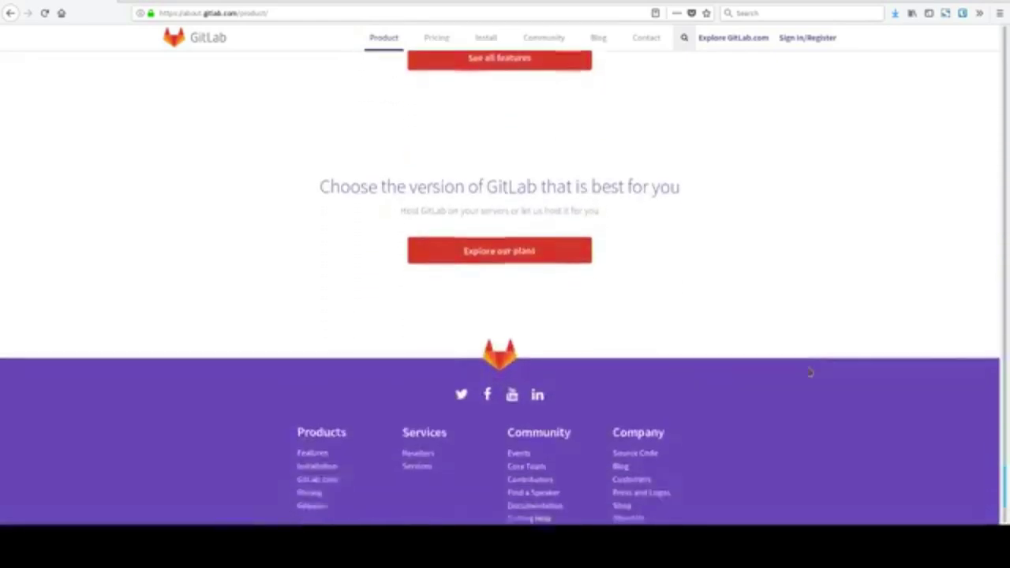
Open the plan comparison Pricing page and scroll through the self-hosted FAQ.
{"action": "left_click", "coordinate": [518, 228]}
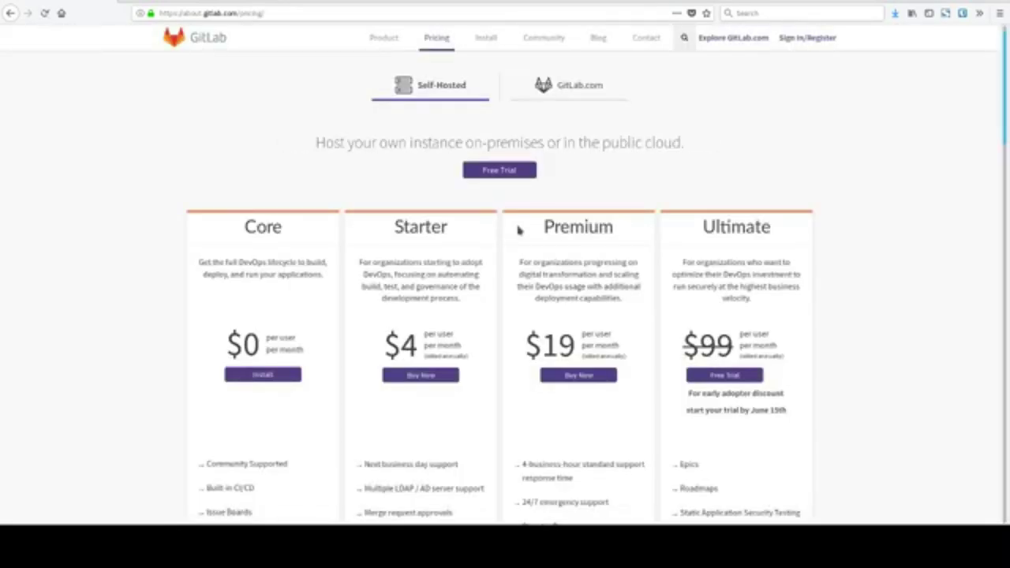
{"action": "scroll", "coordinate": [519, 230], "scroll_direction": "down", "scroll_amount": 1}
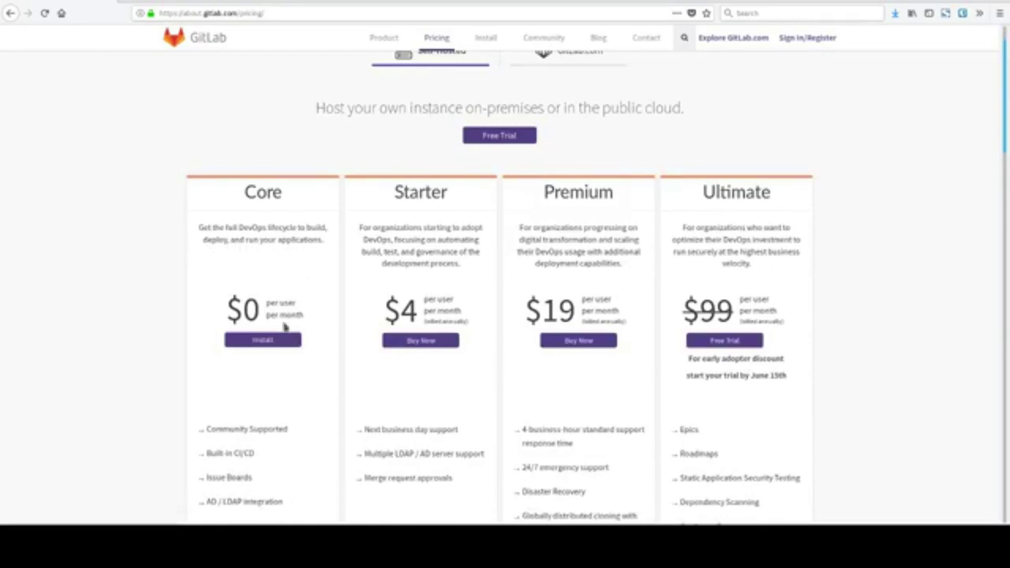
{"action": "scroll", "coordinate": [313, 334], "scroll_direction": "down", "scroll_amount": 2}
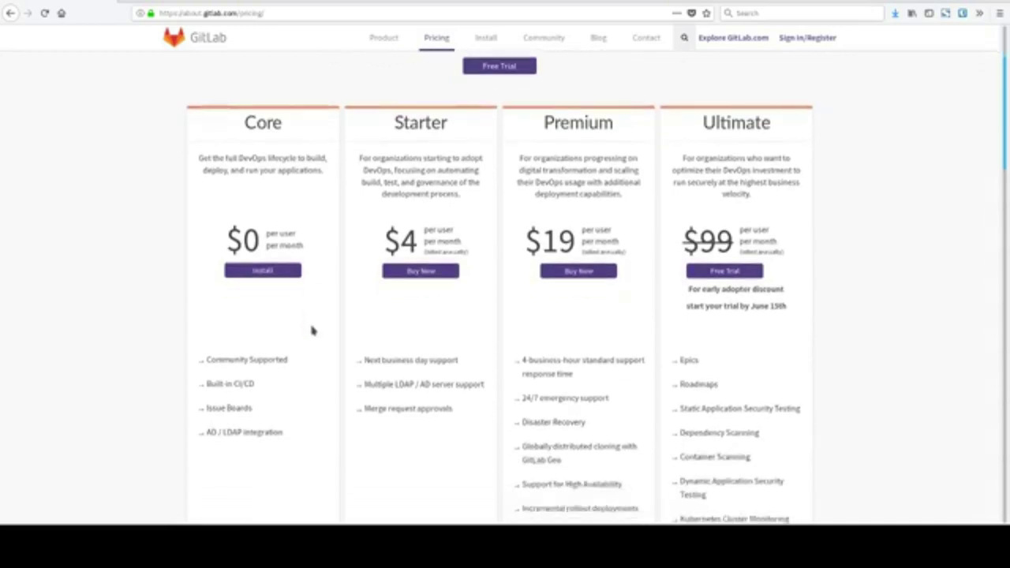
{"action": "scroll", "coordinate": [282, 384], "scroll_direction": "down", "scroll_amount": 1}
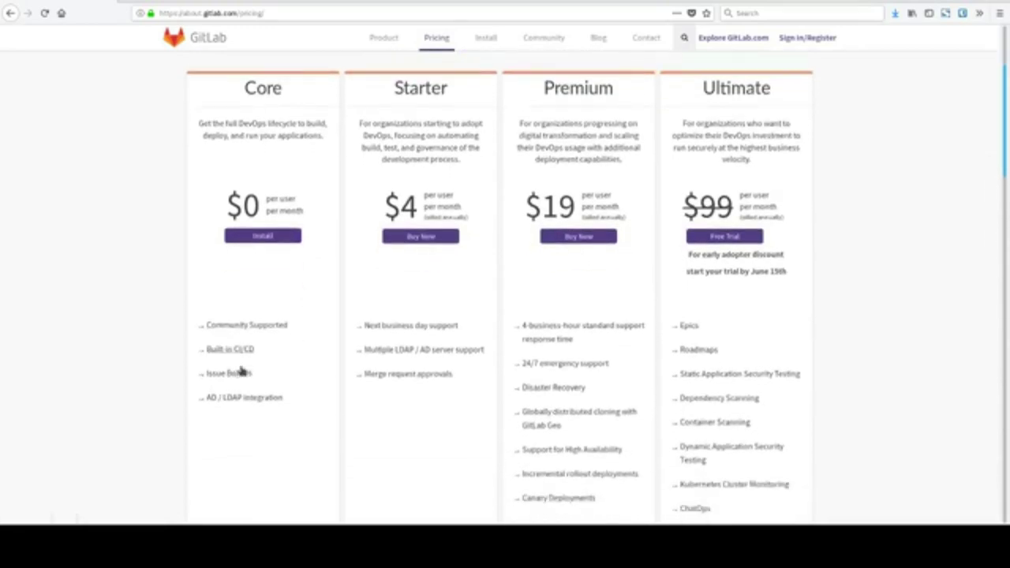
{"action": "scroll", "coordinate": [249, 399], "scroll_direction": "down", "scroll_amount": 1}
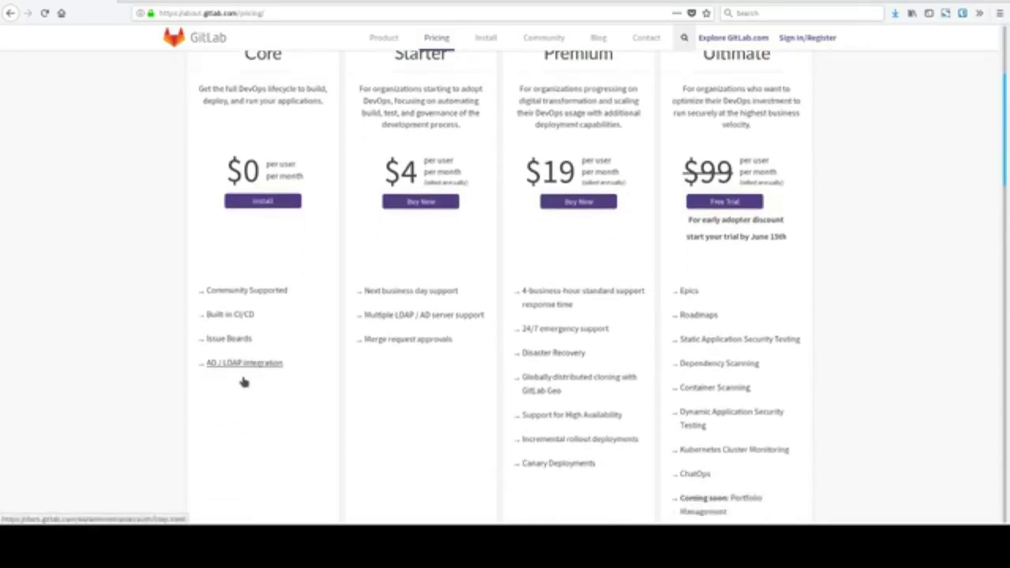
{"action": "scroll", "coordinate": [243, 383], "scroll_direction": "down", "scroll_amount": 9}
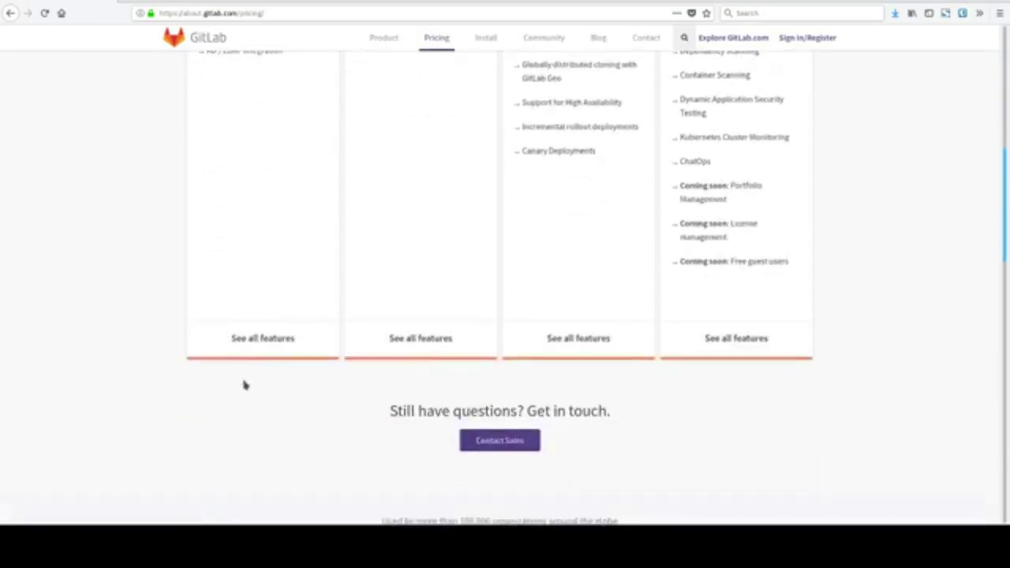
{"action": "scroll", "coordinate": [399, 360], "scroll_direction": "up", "scroll_amount": 13}
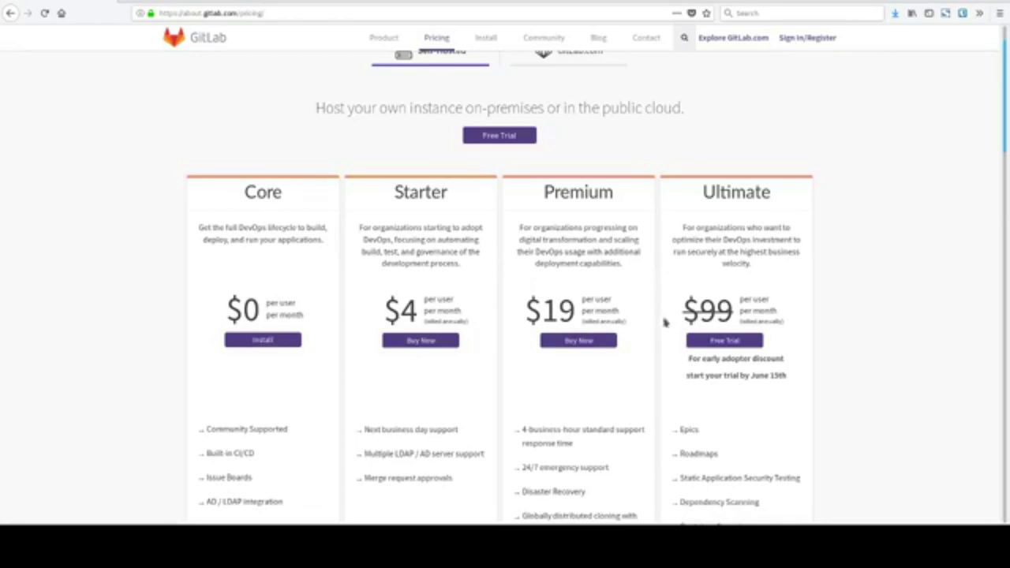
Scroll to the footer, back up to the Self-Hosted tiers, and highlight the tab labels.
{"action": "scroll", "coordinate": [715, 316], "scroll_direction": "down", "scroll_amount": 3}
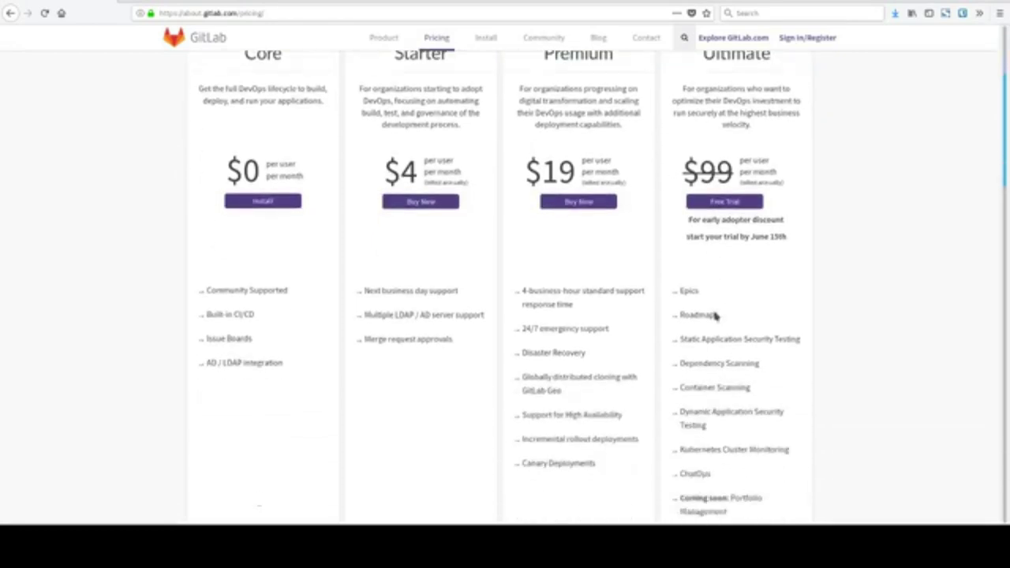
{"action": "scroll", "coordinate": [715, 314], "scroll_direction": "down", "scroll_amount": 10}
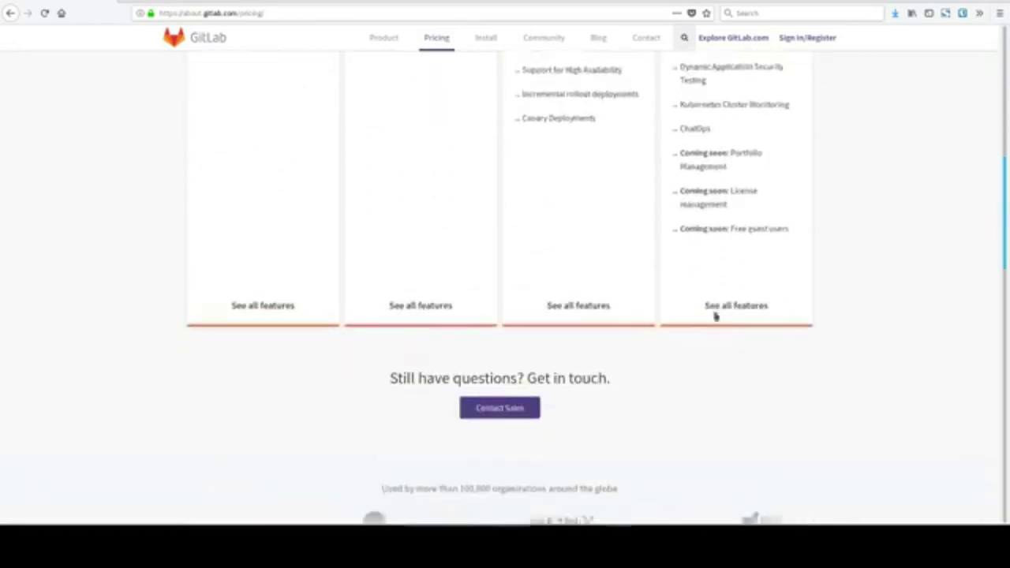
{"action": "scroll", "coordinate": [714, 313], "scroll_direction": "down", "scroll_amount": 4}
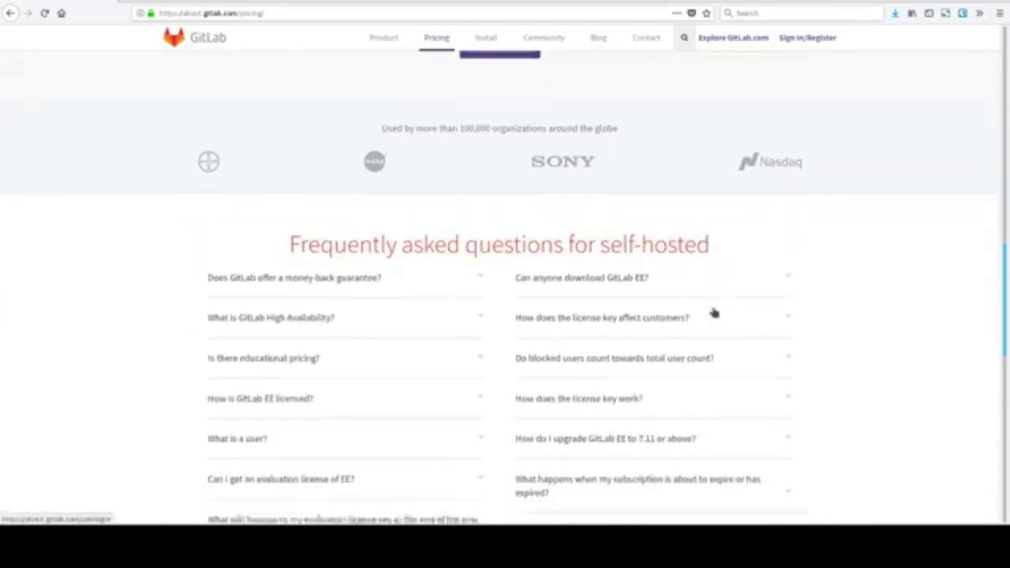
{"action": "scroll", "coordinate": [713, 314], "scroll_direction": "down", "scroll_amount": 7}
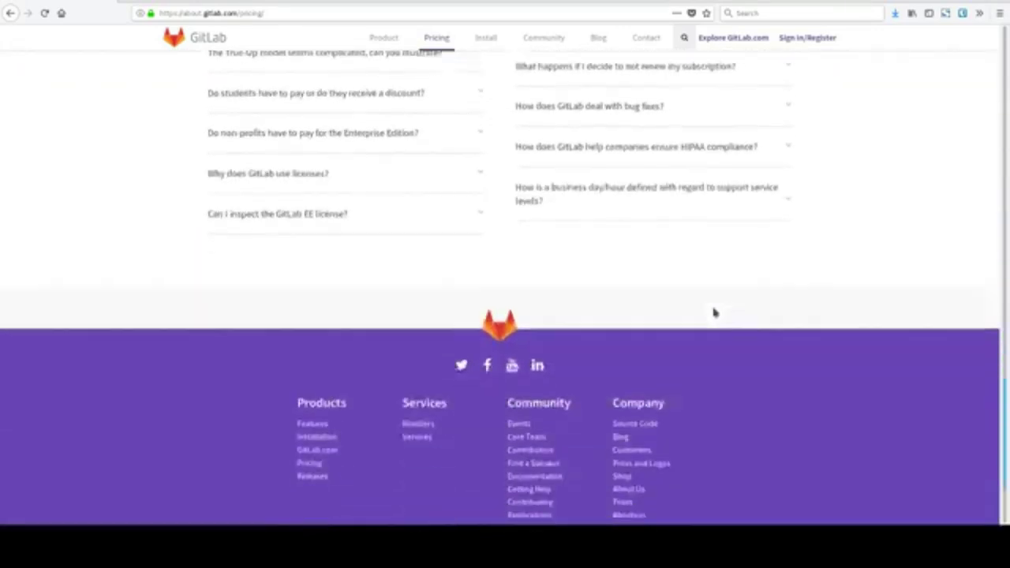
{"action": "scroll", "coordinate": [713, 314], "scroll_direction": "up", "scroll_amount": 5}
{"action": "scroll", "coordinate": [714, 313], "scroll_direction": "up", "scroll_amount": 15}
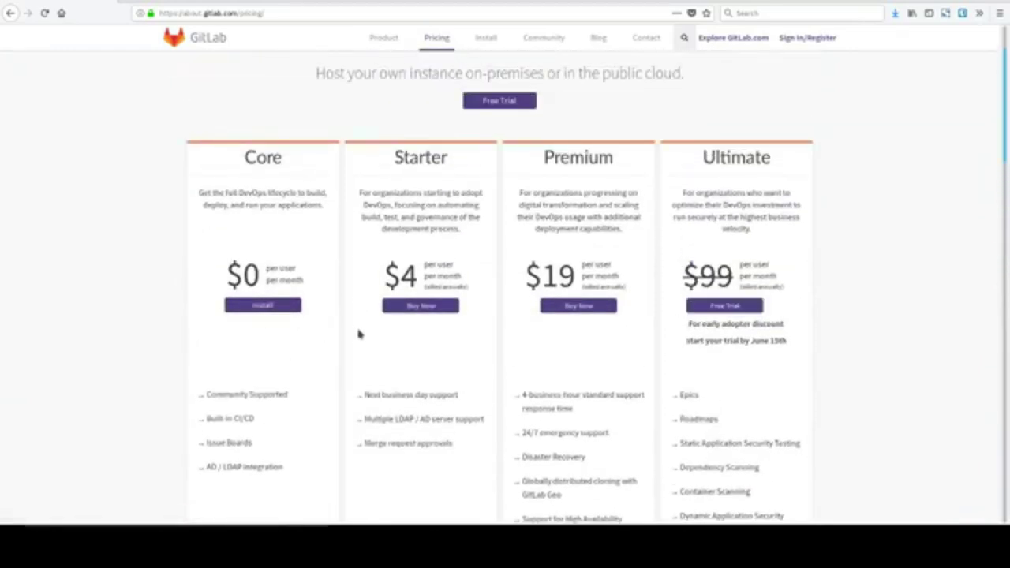
{"action": "scroll", "coordinate": [358, 334], "scroll_direction": "up", "scroll_amount": 2}
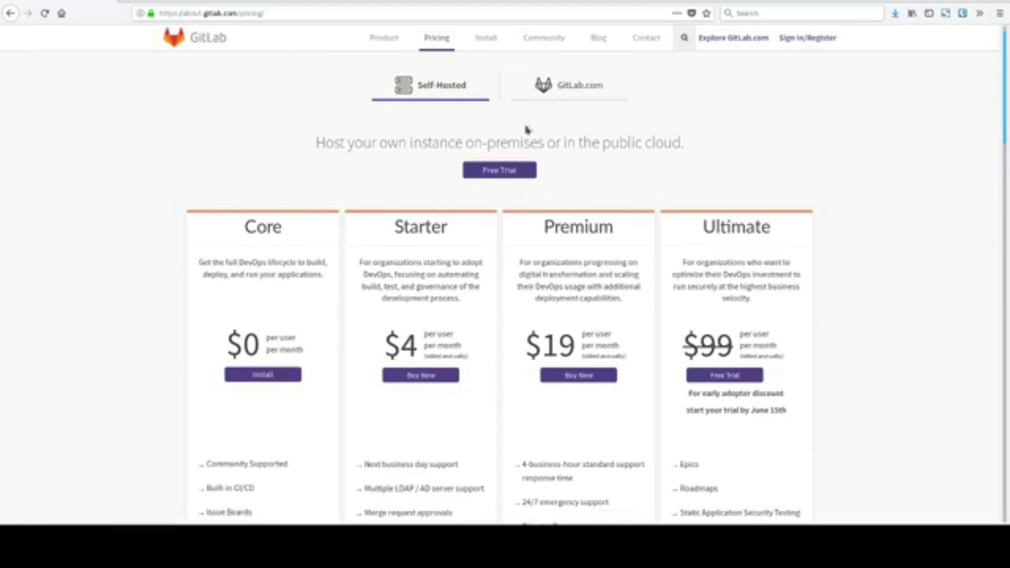
{"action": "left_click_drag", "start_coordinate": [338, 95], "coordinate": [652, 106]}
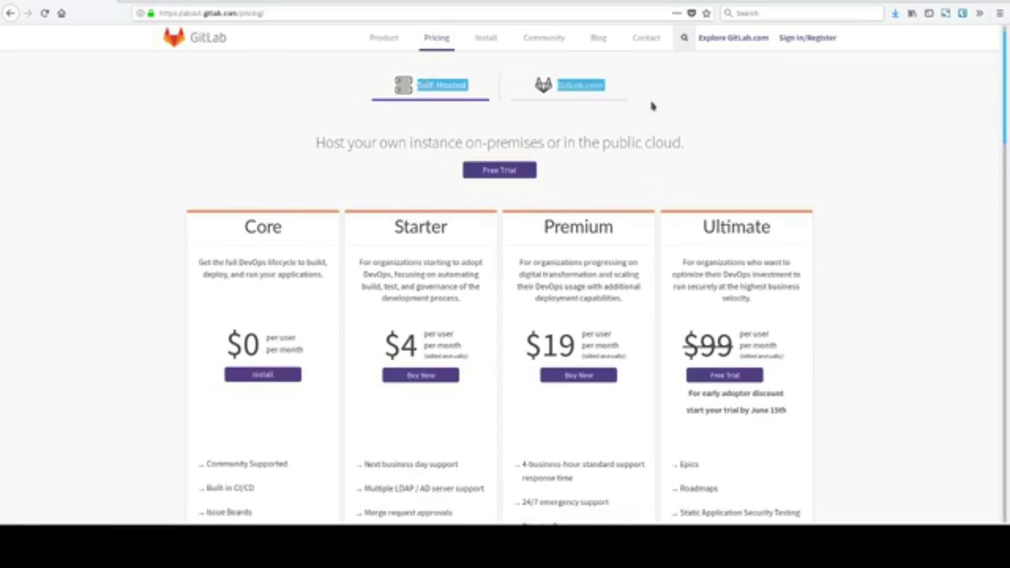
Clear the selection and show the GitLab.com tiers Free, Bronze, Silver and Gold.
{"action": "left_click", "coordinate": [701, 135]}
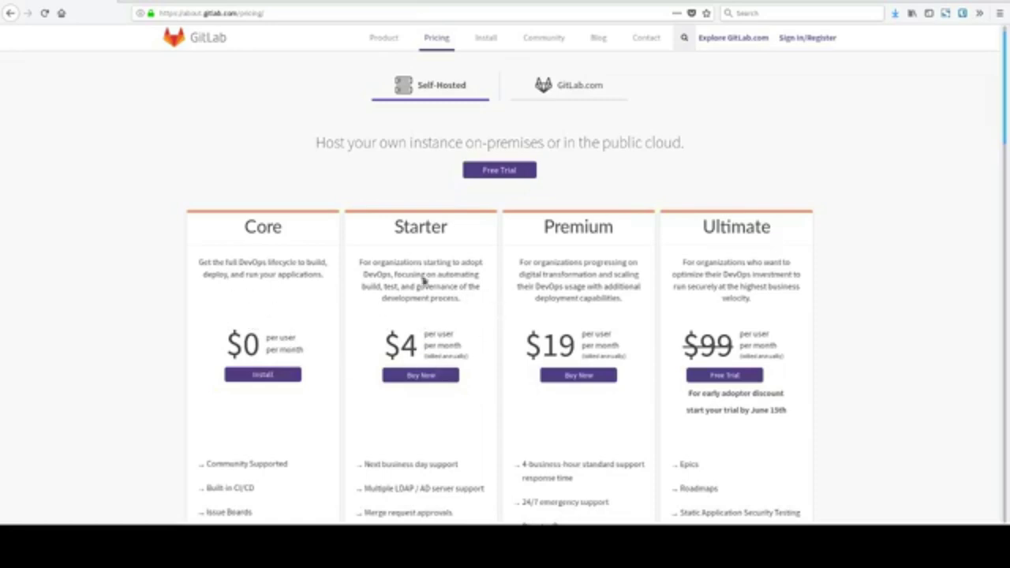
{"action": "left_click", "coordinate": [571, 101]}
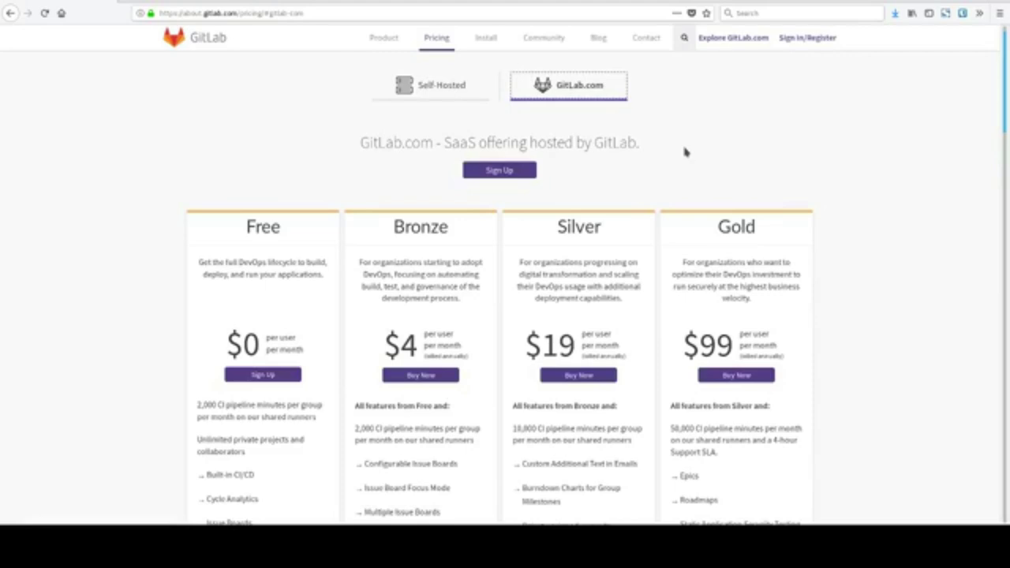
Toggle between the Self-Hosted and GitLab.com tabs, staying on the GitLab.com plans.
{"action": "left_click", "coordinate": [446, 98]}
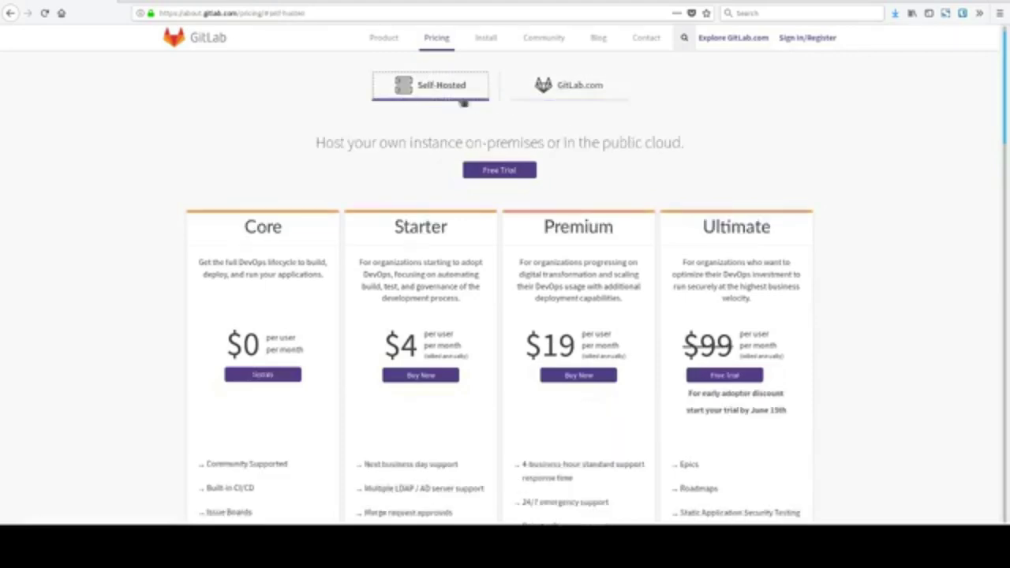
{"action": "left_click", "coordinate": [574, 95]}
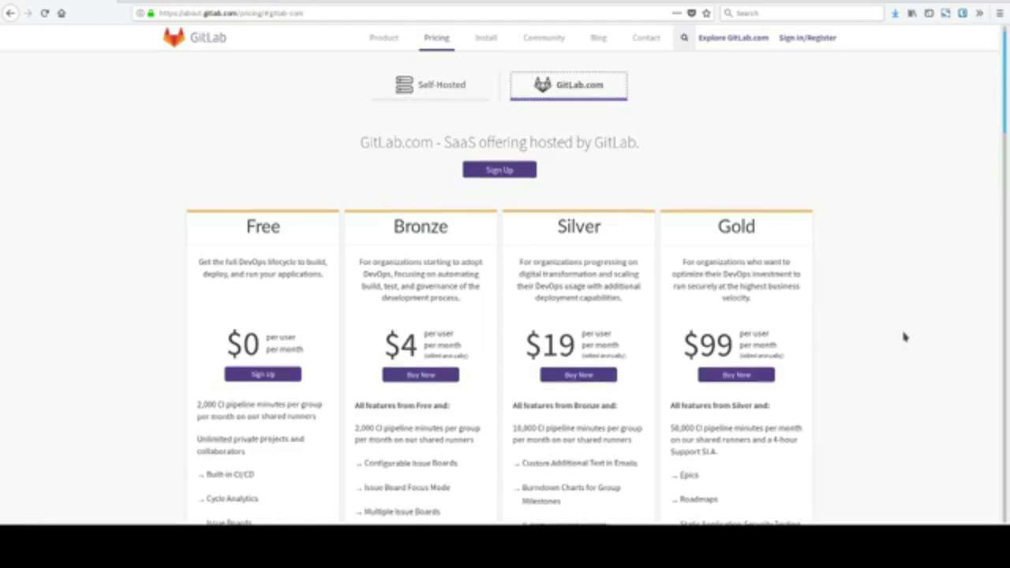
{"action": "scroll", "coordinate": [905, 337], "scroll_direction": "down", "scroll_amount": 3}
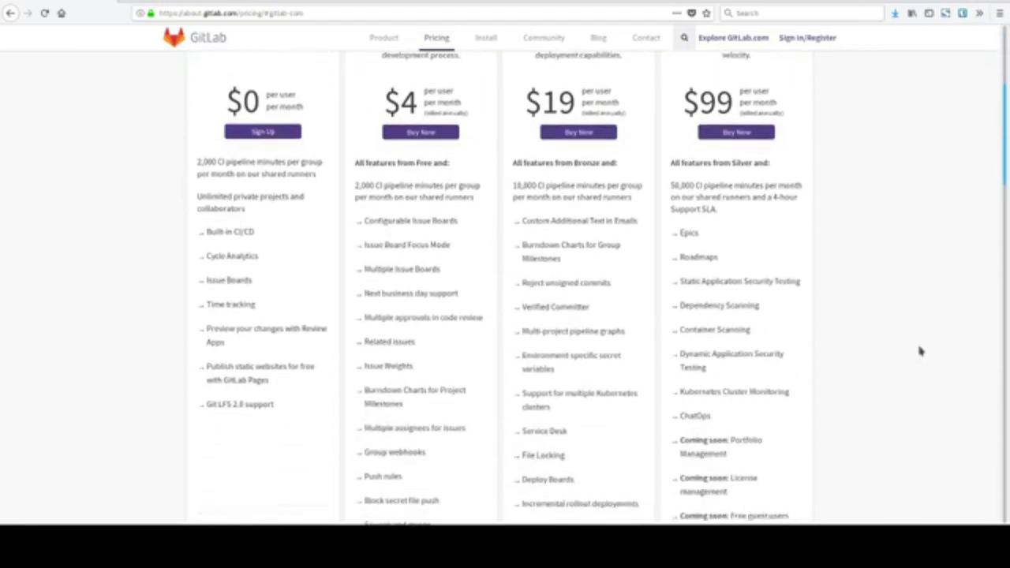
{"action": "scroll", "coordinate": [891, 375], "scroll_direction": "up", "scroll_amount": 1}
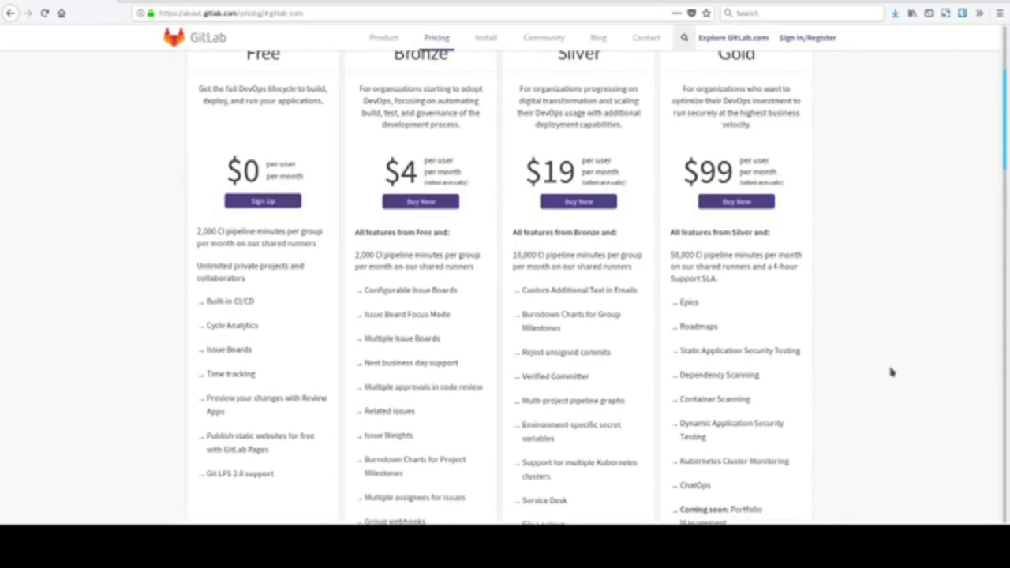
{"action": "scroll", "coordinate": [890, 376], "scroll_direction": "up", "scroll_amount": 1}
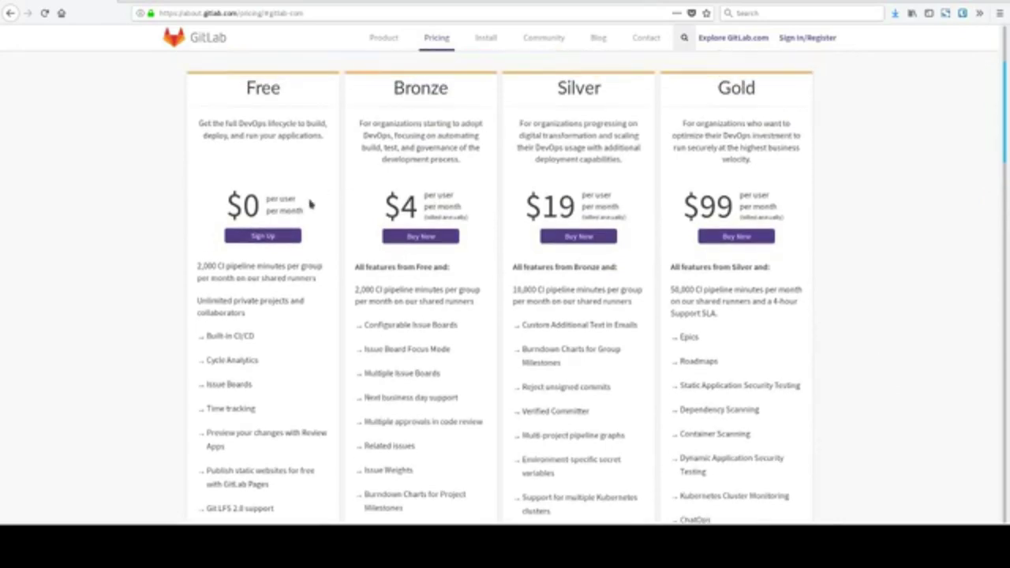
Compare the GitLab.com feature lists, then sign up for the Free plan.
{"action": "scroll", "coordinate": [213, 177], "scroll_direction": "down", "scroll_amount": 1}
{"action": "scroll", "coordinate": [213, 177], "scroll_direction": "down", "scroll_amount": 1}
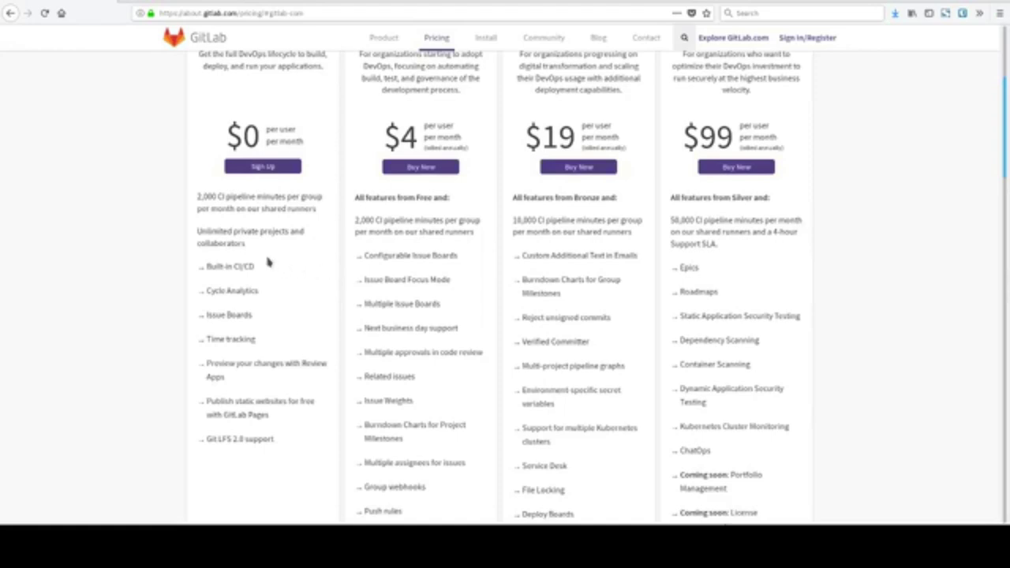
{"action": "scroll", "coordinate": [267, 263], "scroll_direction": "down", "scroll_amount": 1}
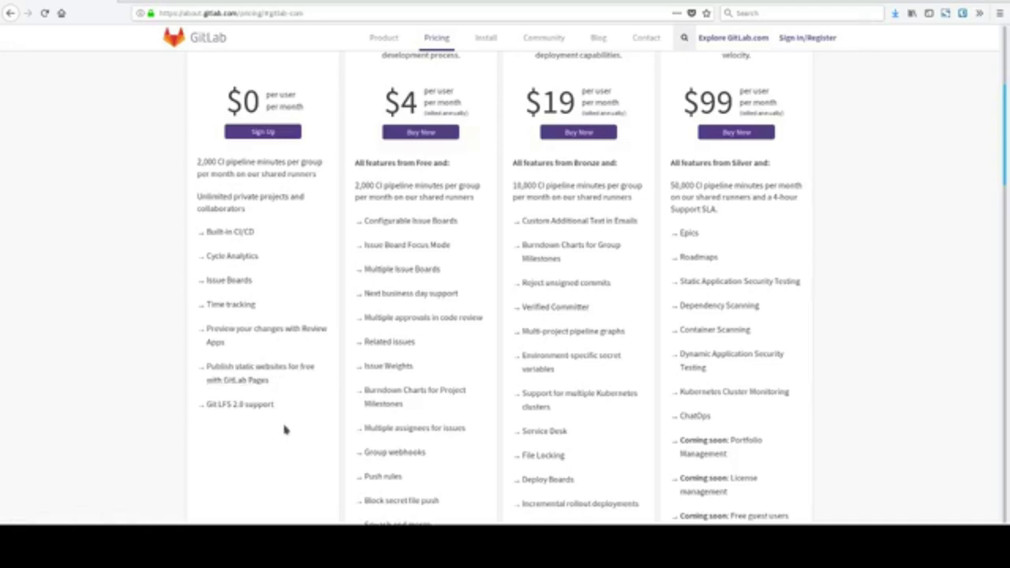
{"action": "scroll", "coordinate": [286, 429], "scroll_direction": "down", "scroll_amount": 5}
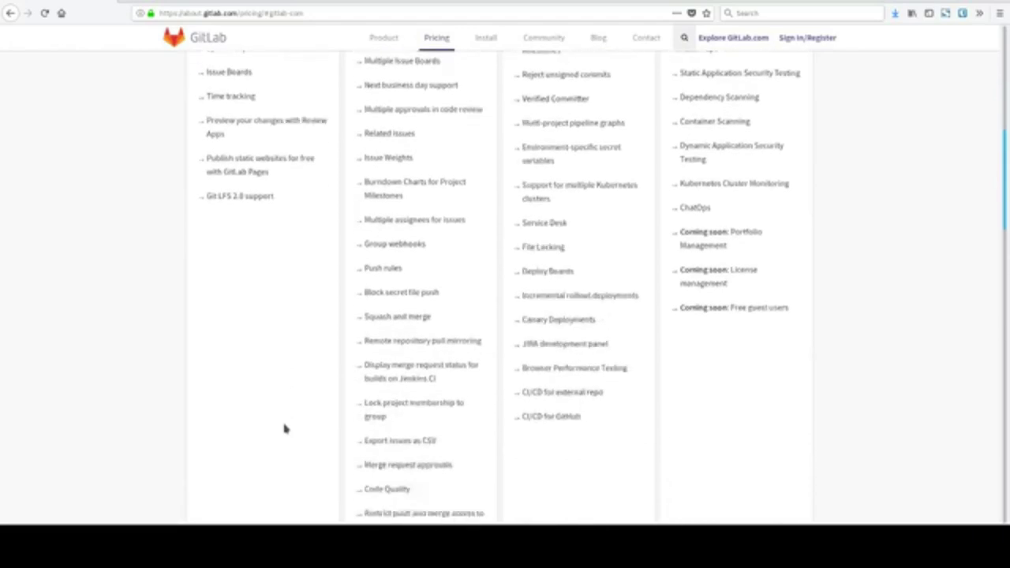
{"action": "scroll", "coordinate": [285, 426], "scroll_direction": "up", "scroll_amount": 8}
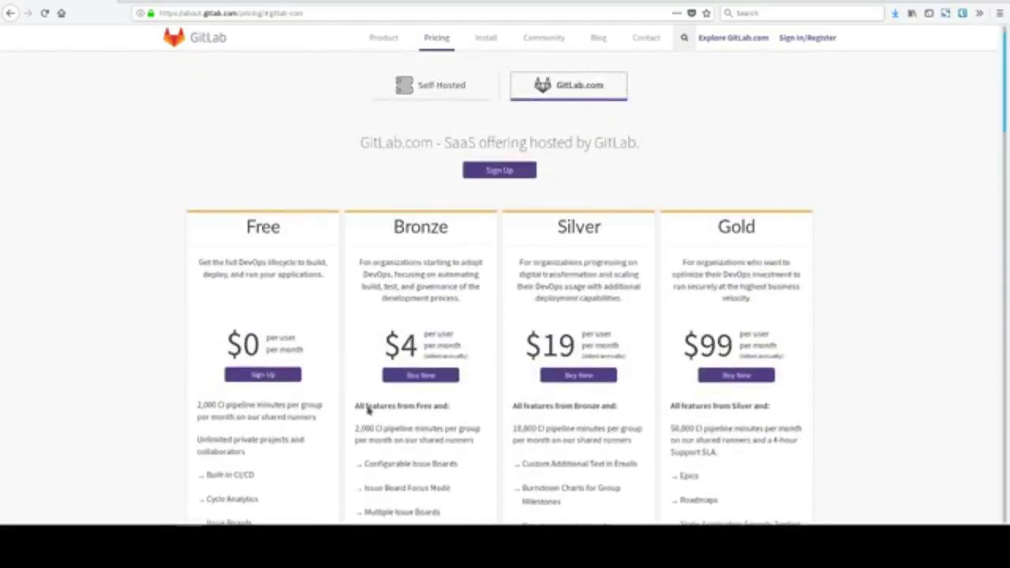
{"action": "left_click", "coordinate": [266, 391]}
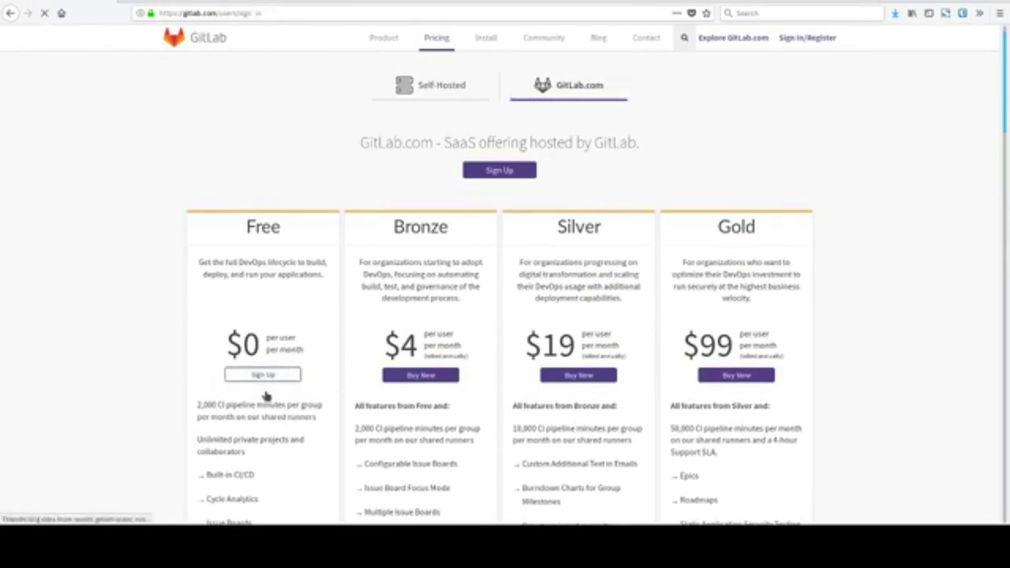
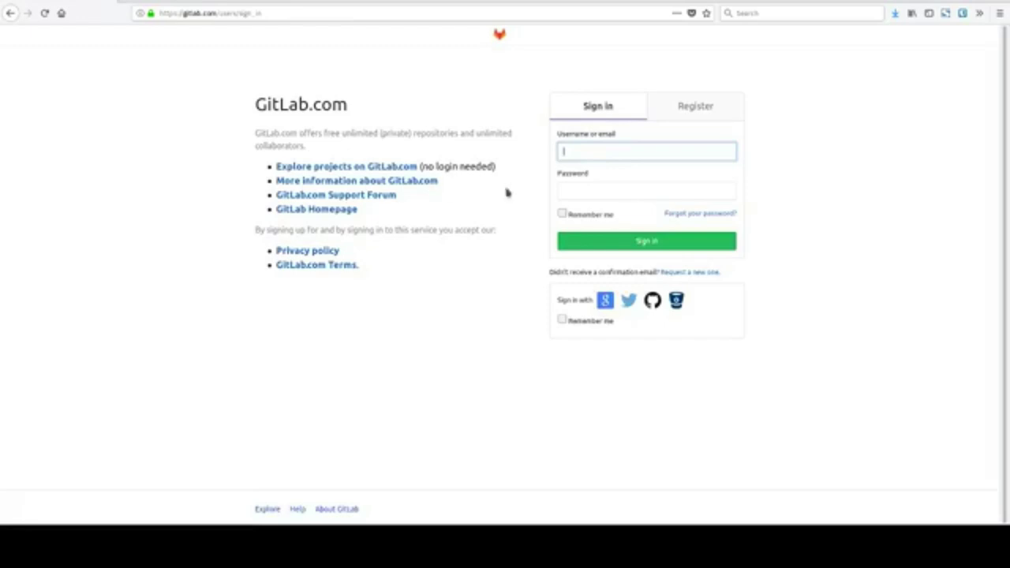
Register a new GitLab.com account by entering the user's full name in the signup form.
{"action": "left_click", "coordinate": [692, 110]}
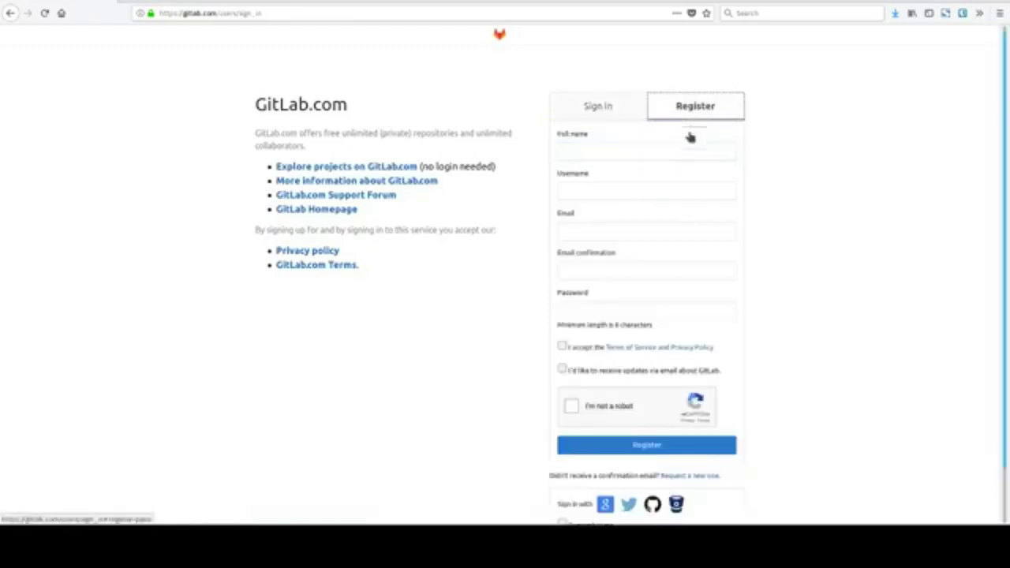
{"action": "type", "text": "Eduardo"}
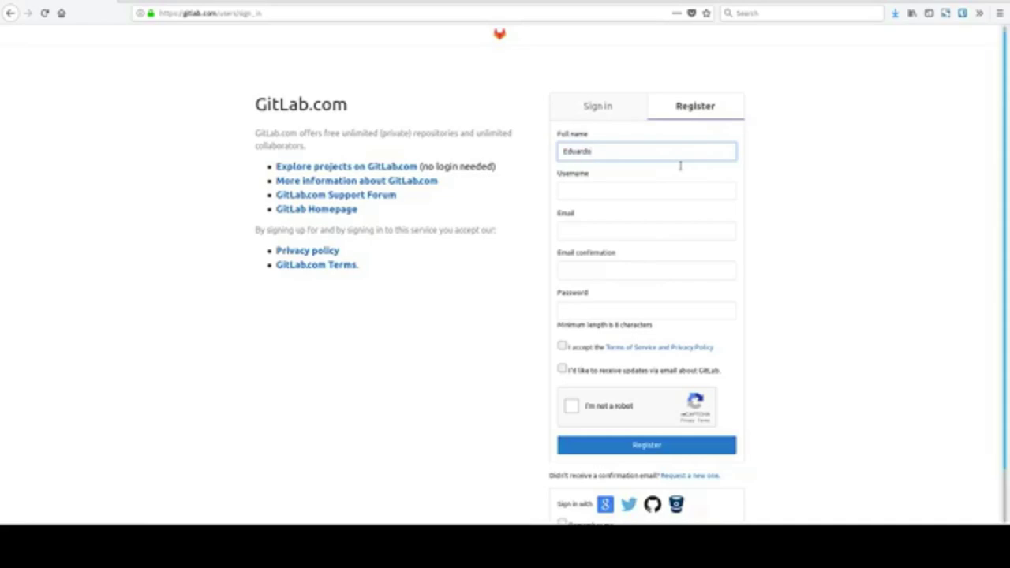
{"action": "left_click", "coordinate": [47, 113]}
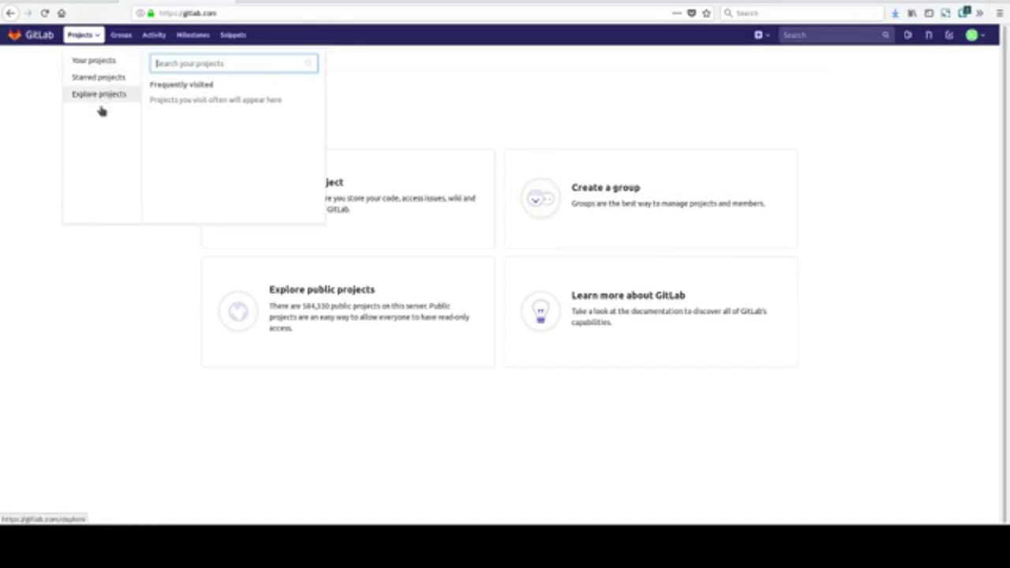
Open the Groups dashboard and browse the list of public groups.
{"action": "left_click", "coordinate": [119, 36]}
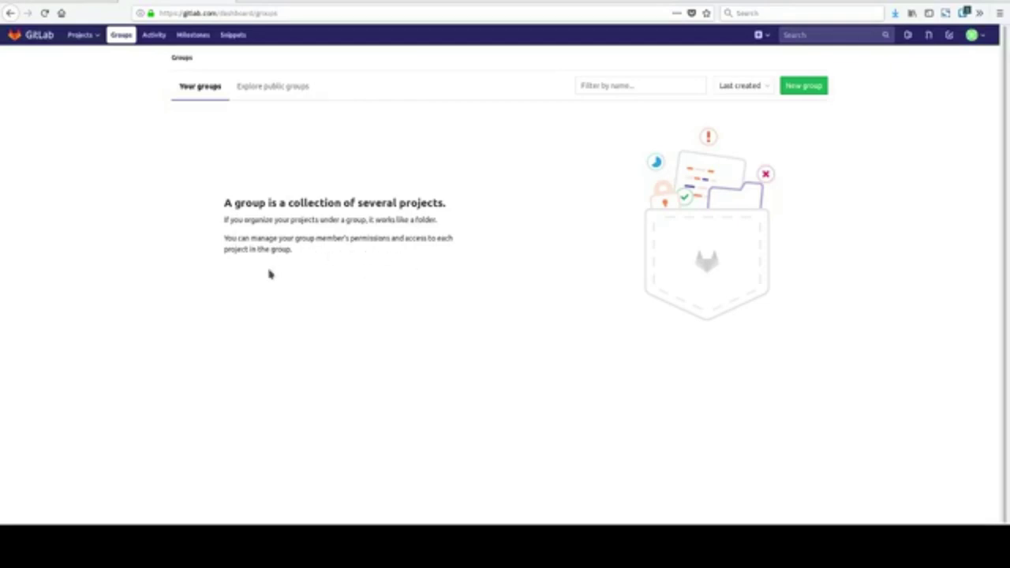
{"action": "left_click", "coordinate": [284, 109]}
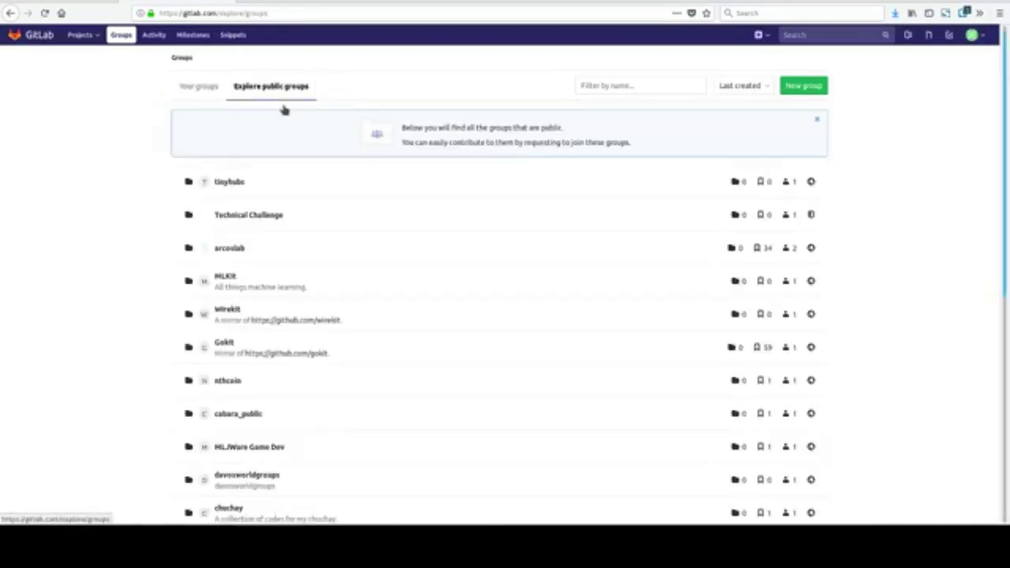
{"action": "scroll", "coordinate": [300, 251], "scroll_direction": "down", "scroll_amount": 5}
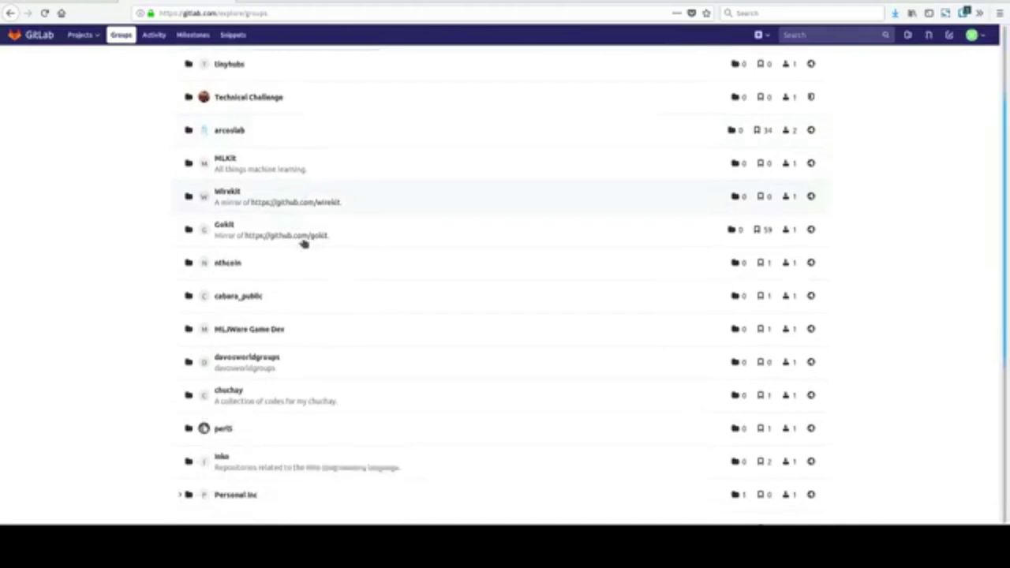
{"action": "scroll", "coordinate": [304, 241], "scroll_direction": "up", "scroll_amount": 5}
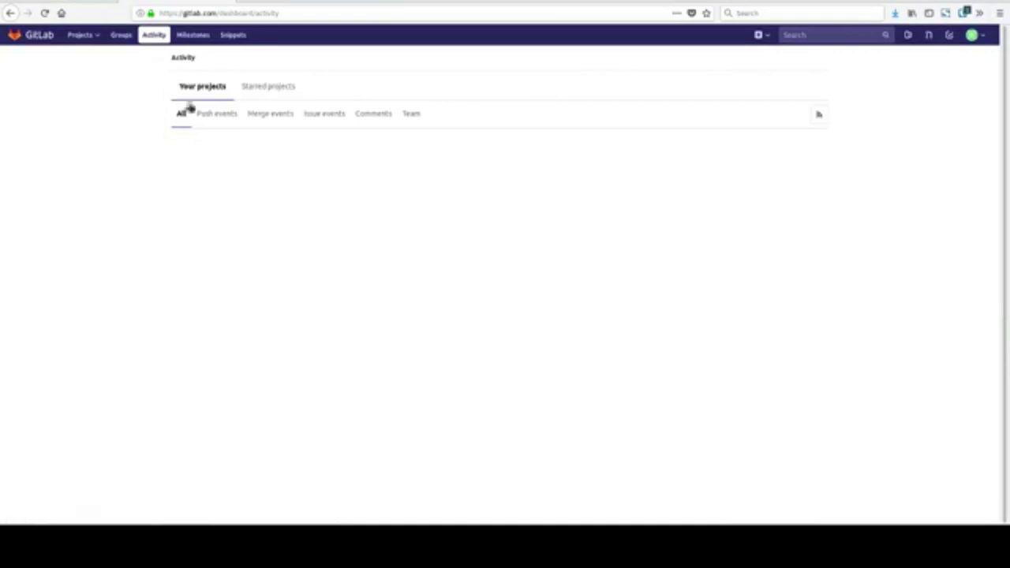
View starred-project activity, then the Milestones and Snippets dashboards.
{"action": "left_click", "coordinate": [283, 100]}
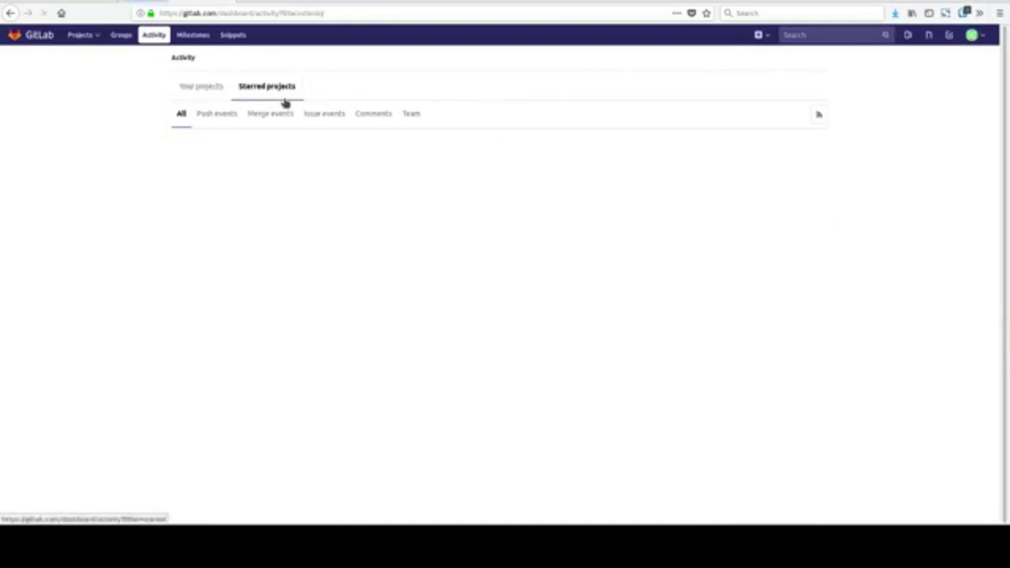
{"action": "left_click", "coordinate": [192, 35]}
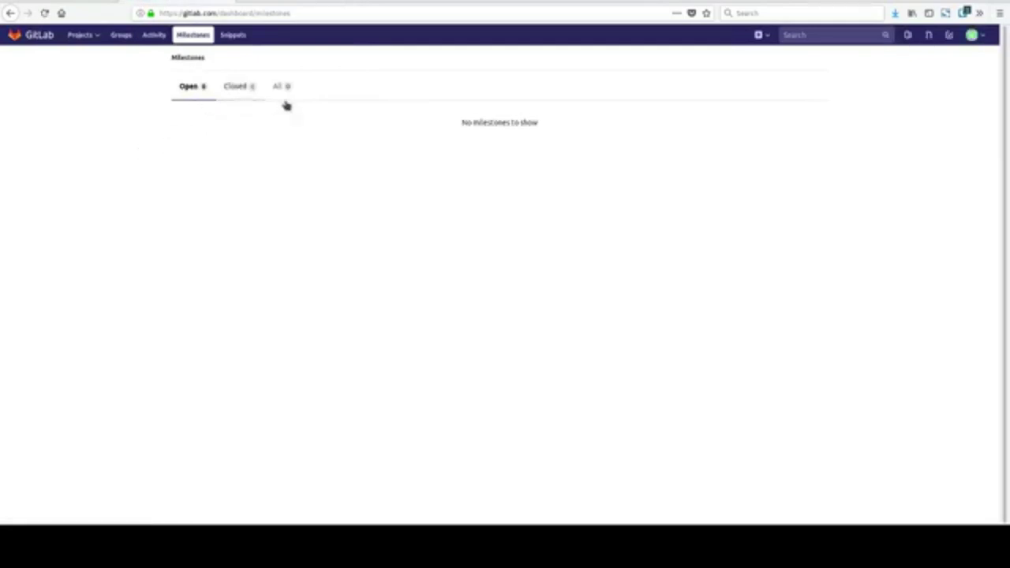
{"action": "left_click", "coordinate": [233, 34]}
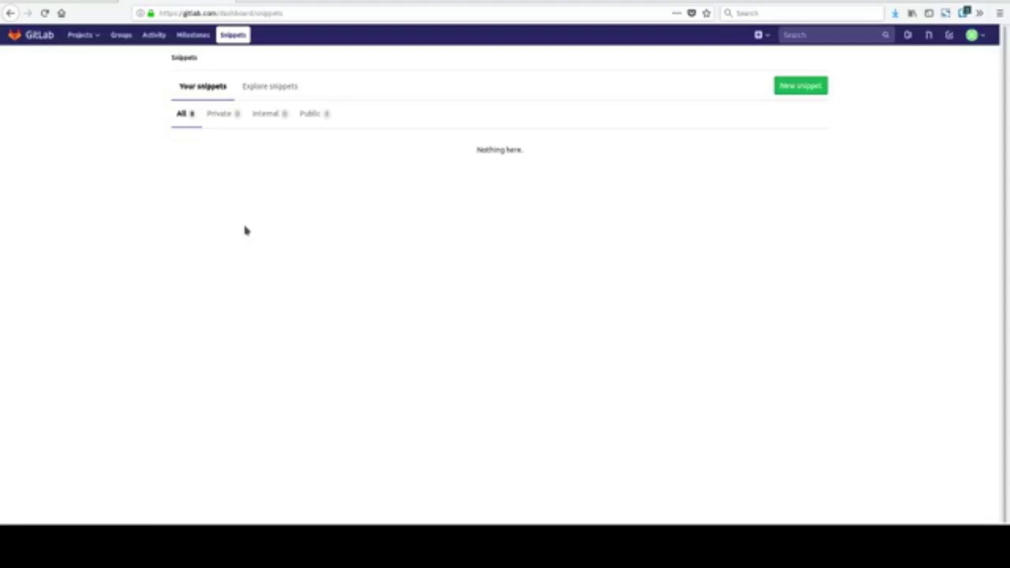
Visit the projects start page and the new-item menu, then check assigned merge requests and Todos.
{"action": "left_click", "coordinate": [81, 35]}
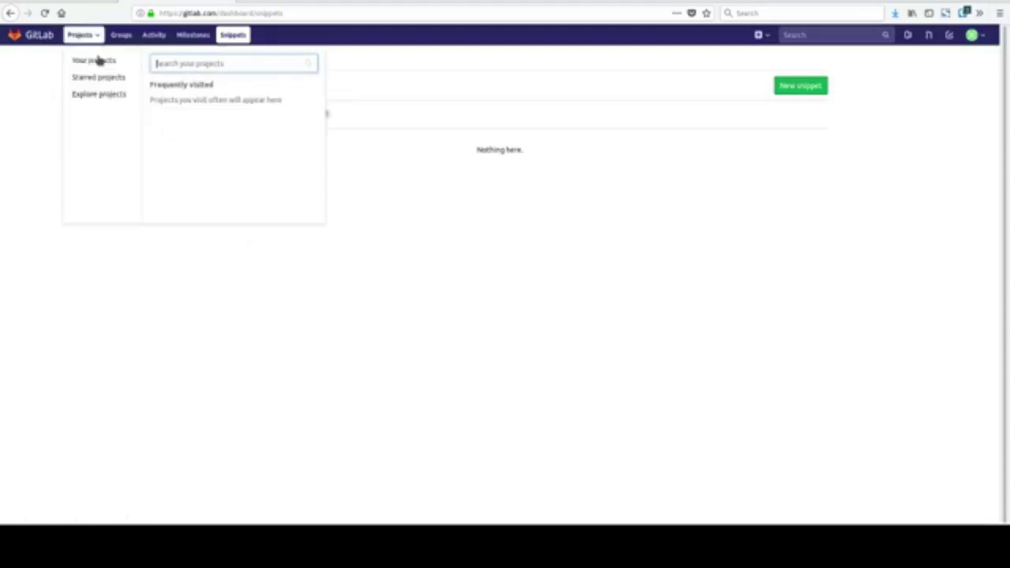
{"action": "left_click", "coordinate": [40, 52]}
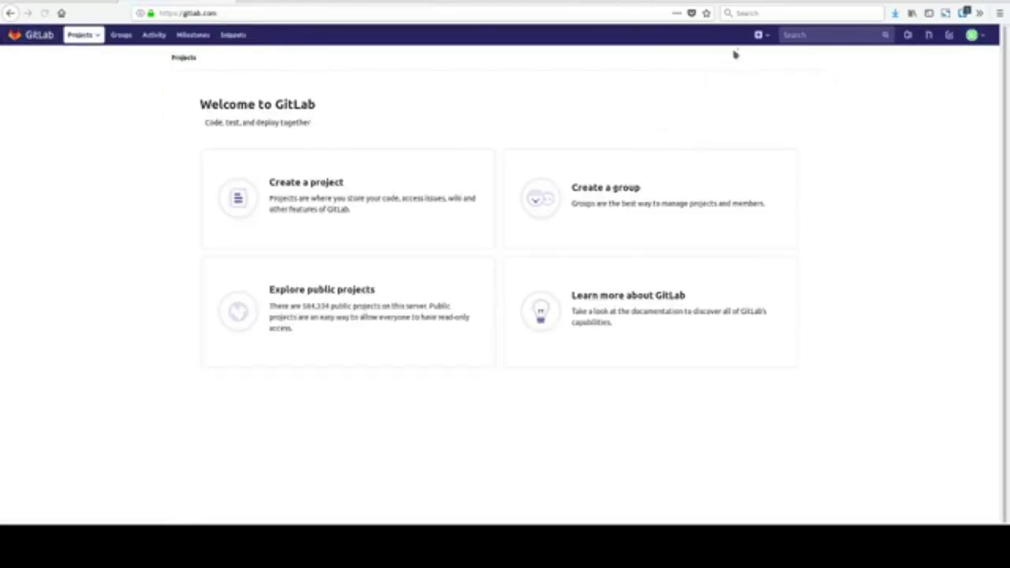
{"action": "left_click", "coordinate": [760, 34]}
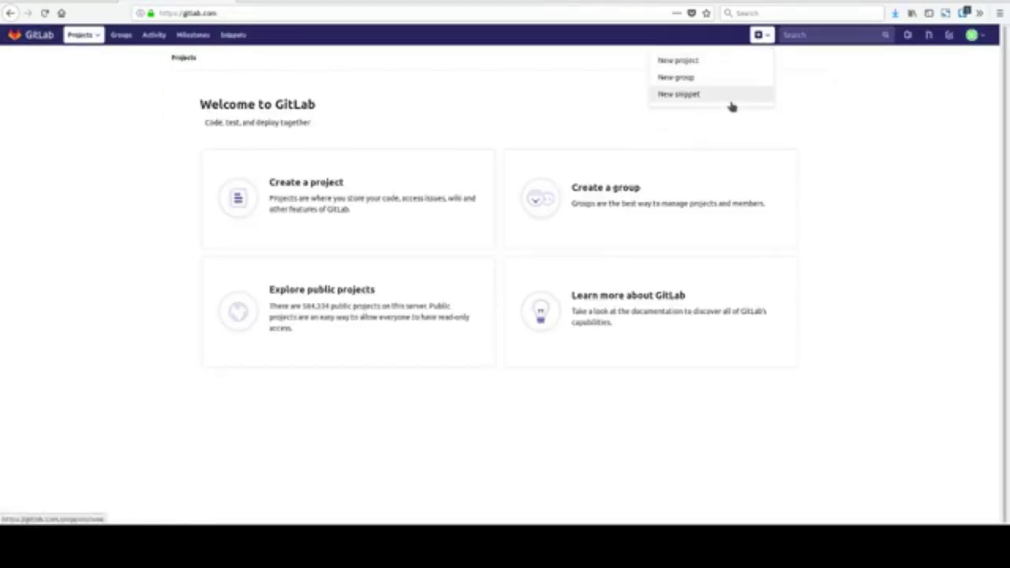
{"action": "left_click", "coordinate": [836, 82]}
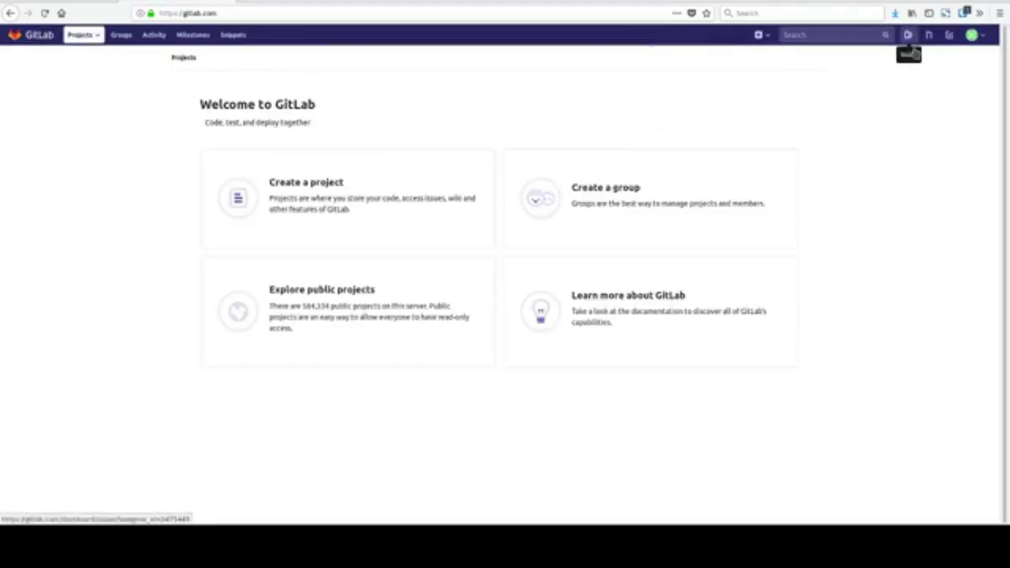
{"action": "left_click", "coordinate": [931, 54]}
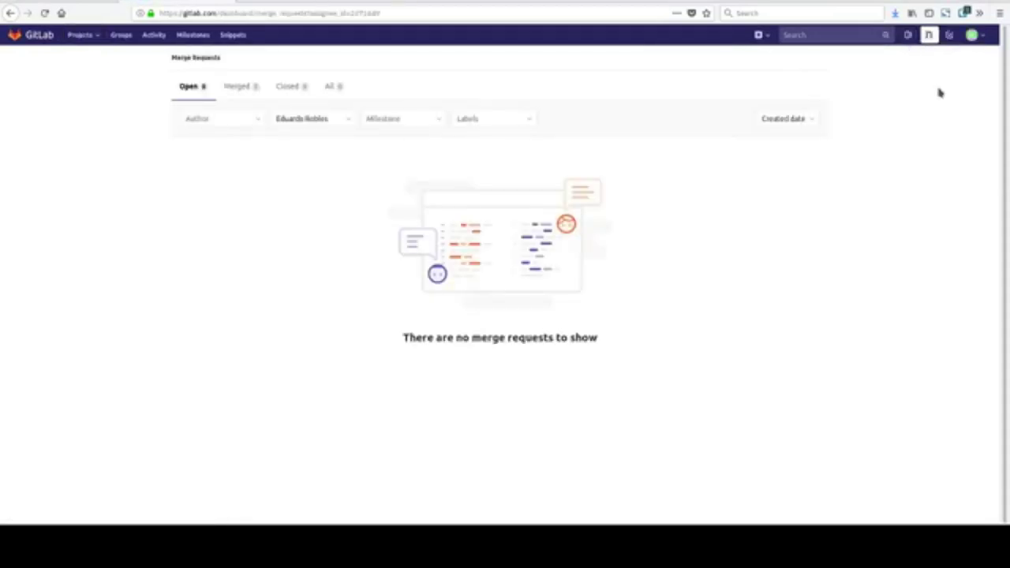
{"action": "left_click", "coordinate": [949, 35]}
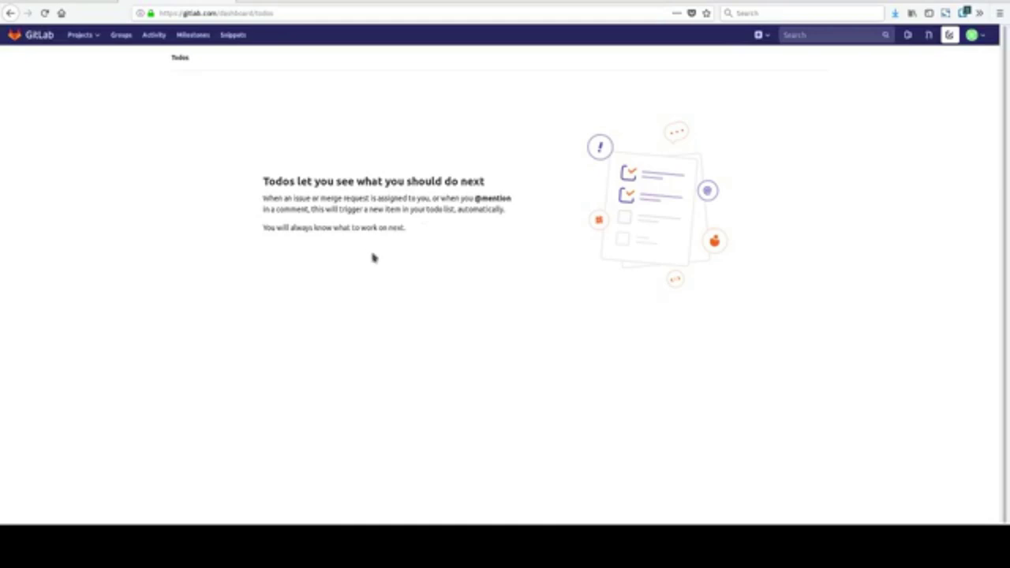
Browse the profile's Groups, Contributed projects, Personal projects and Snippets tabs, then open user Settings.
{"action": "left_click", "coordinate": [978, 37]}
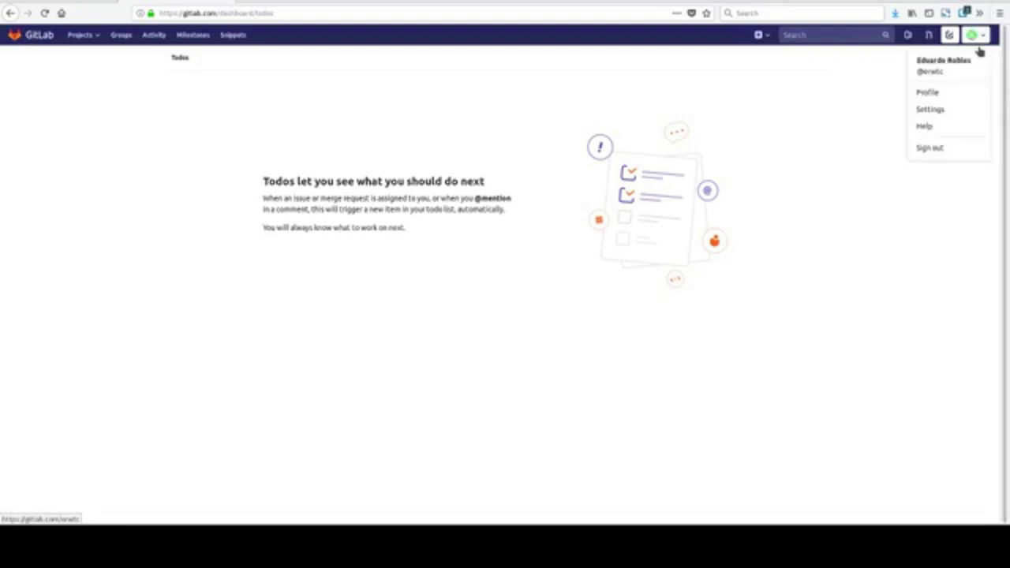
{"action": "left_click", "coordinate": [937, 118]}
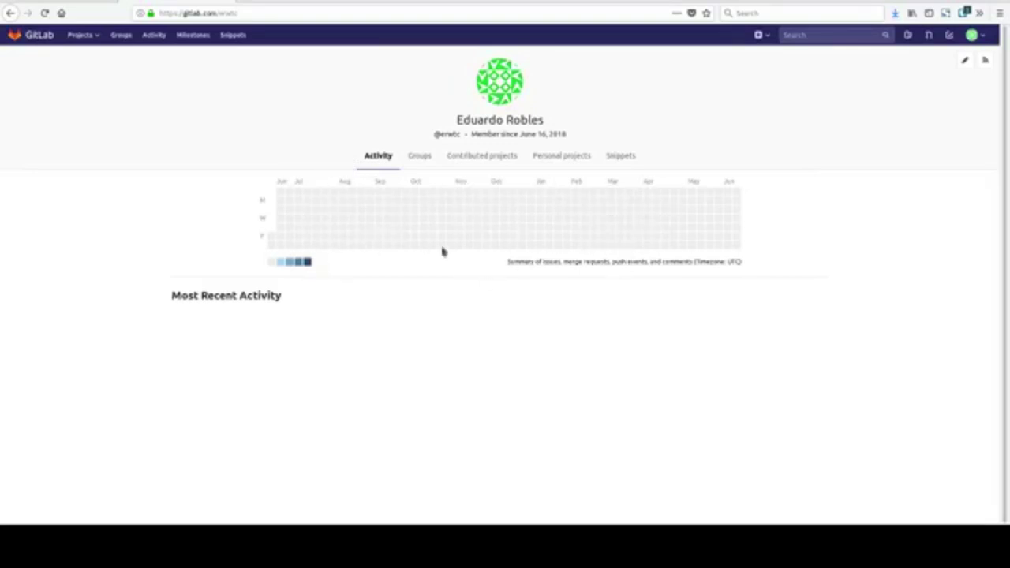
{"action": "left_click", "coordinate": [435, 167]}
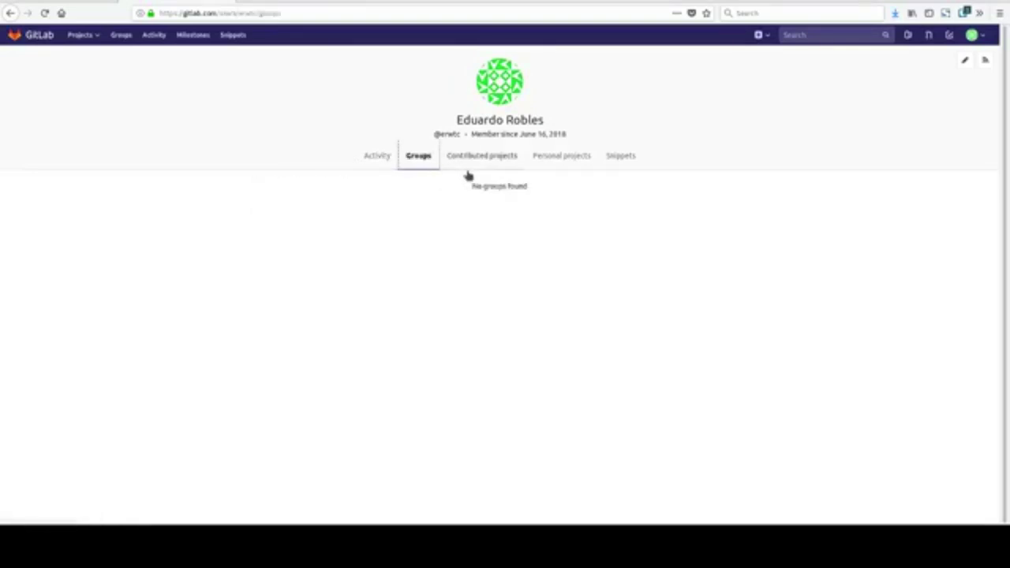
{"action": "left_click", "coordinate": [471, 167]}
{"action": "left_click", "coordinate": [587, 164]}
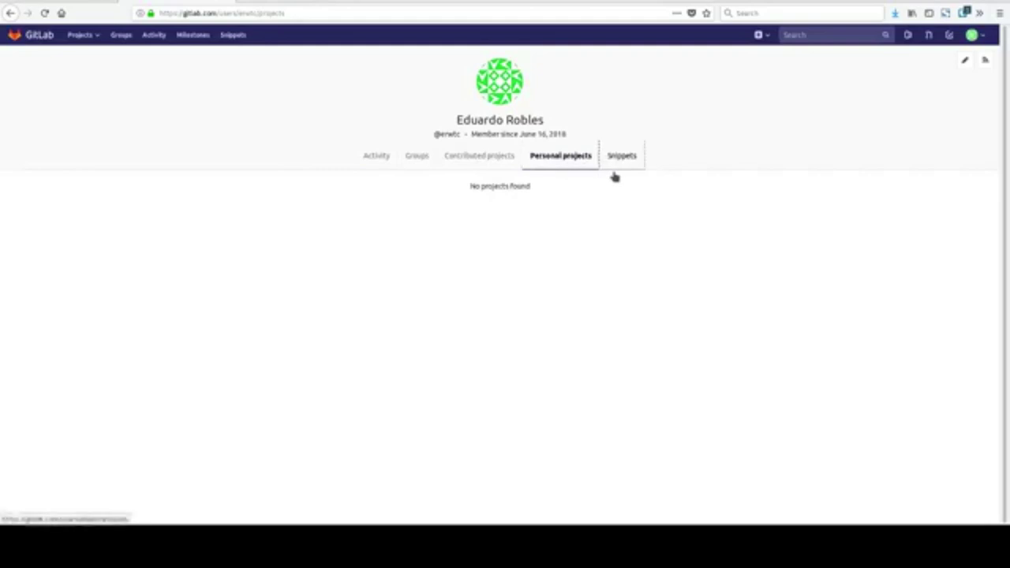
{"action": "left_click", "coordinate": [615, 164]}
{"action": "left_click", "coordinate": [975, 35]}
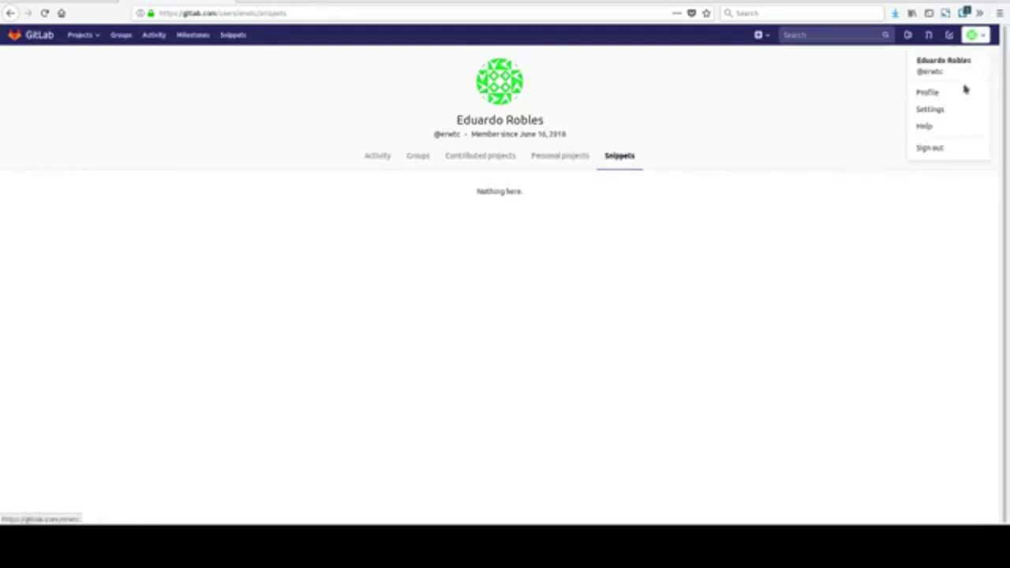
{"action": "left_click", "coordinate": [952, 119]}
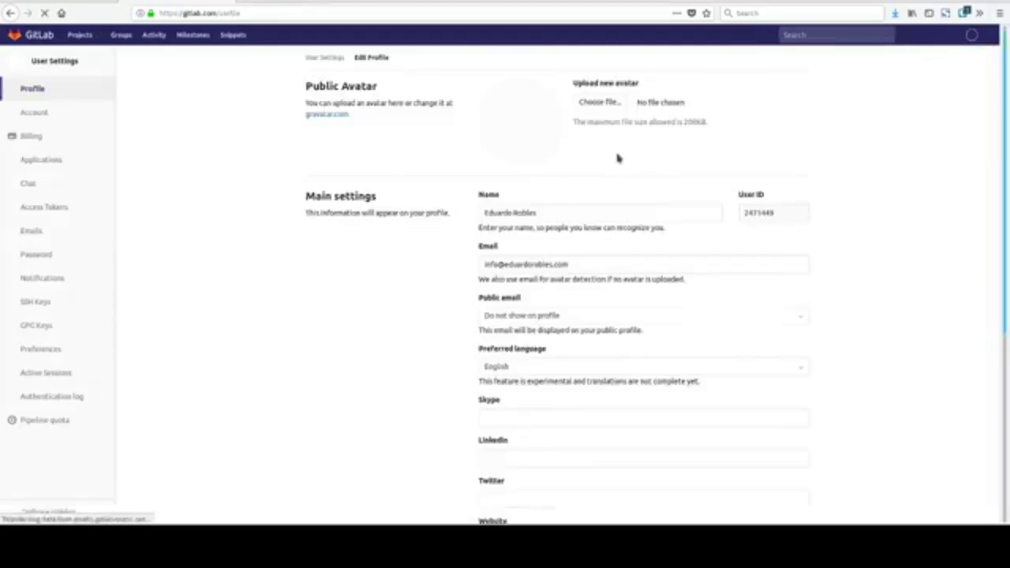
Look through the SSH Keys and GPG Keys settings pages.
{"action": "scroll", "coordinate": [271, 214], "scroll_direction": "down", "scroll_amount": 4}
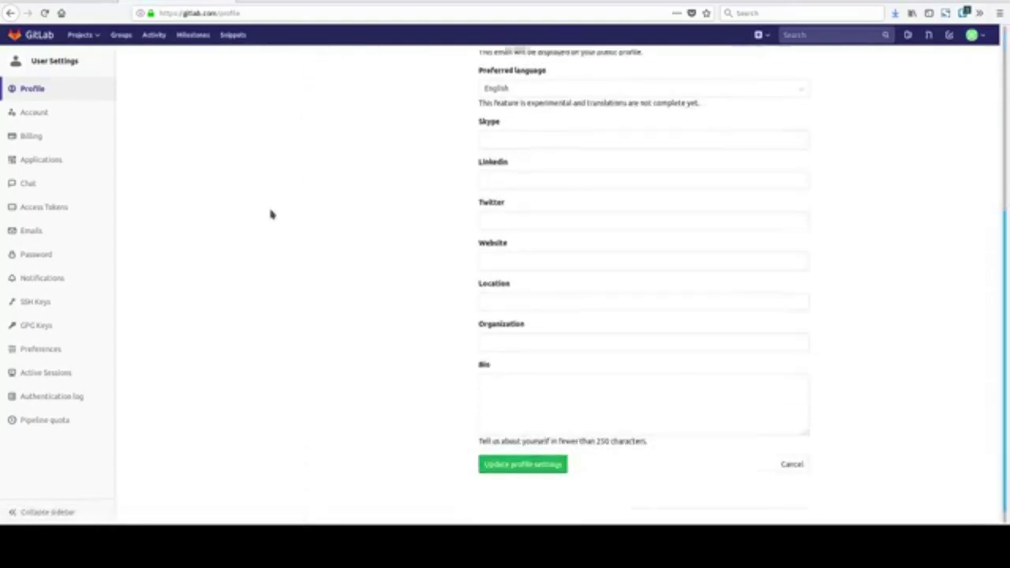
{"action": "left_click", "coordinate": [38, 309]}
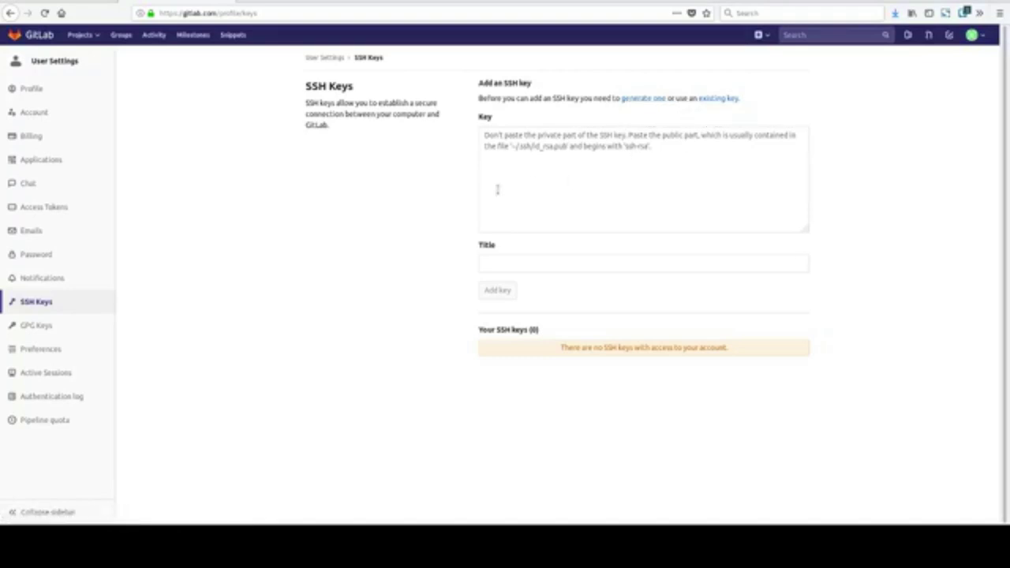
{"action": "left_click", "coordinate": [56, 330]}
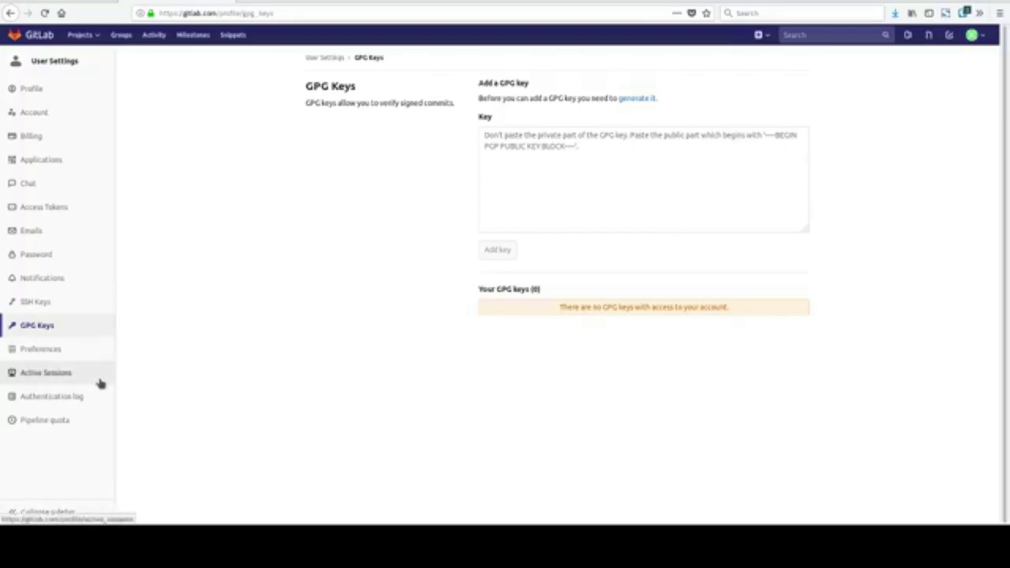
Return to Profile settings and scroll through the Skype, LinkedIn, Twitter, Website and Bio fields.
{"action": "left_click", "coordinate": [60, 79]}
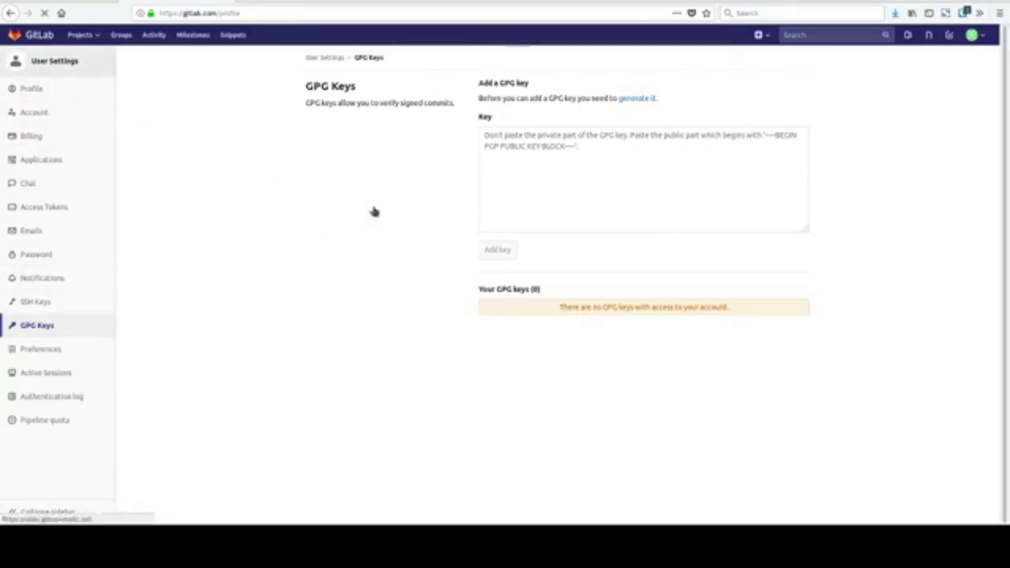
{"action": "scroll", "coordinate": [821, 302], "scroll_direction": "down", "scroll_amount": 2}
{"action": "scroll", "coordinate": [821, 302], "scroll_direction": "down", "scroll_amount": 3}
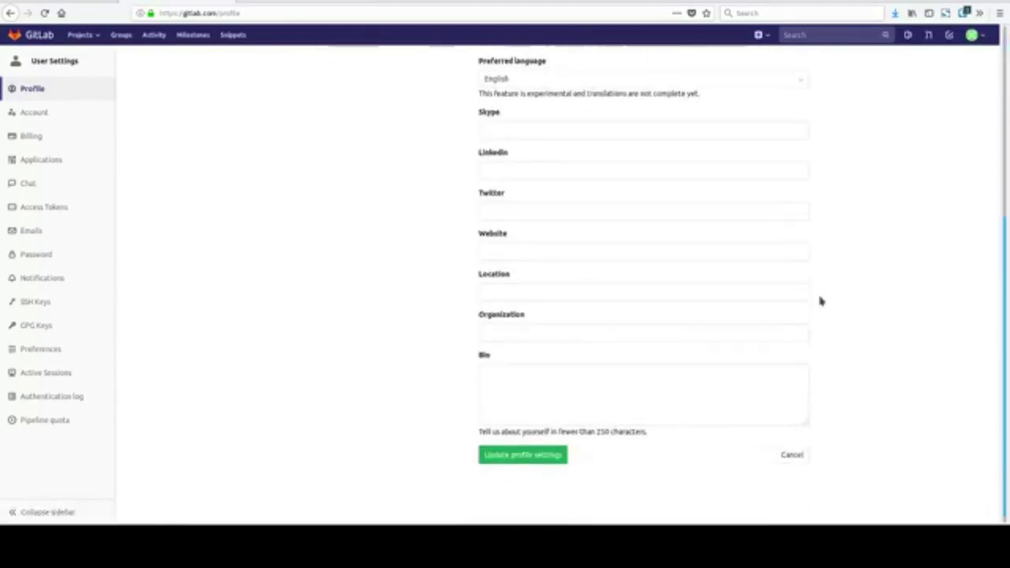
{"action": "scroll", "coordinate": [825, 293], "scroll_direction": "up", "scroll_amount": 5}
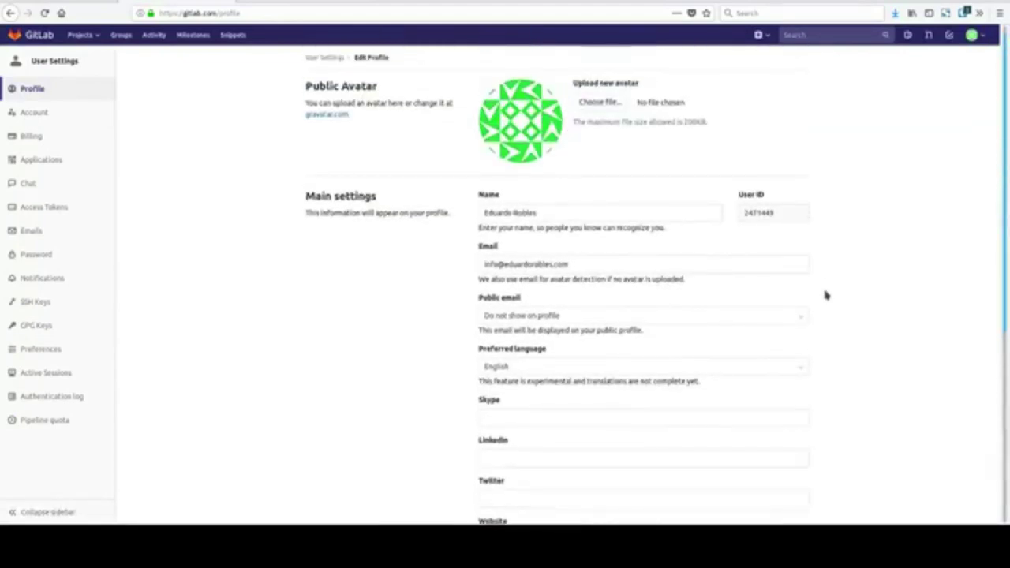
{"action": "left_click", "coordinate": [975, 34]}
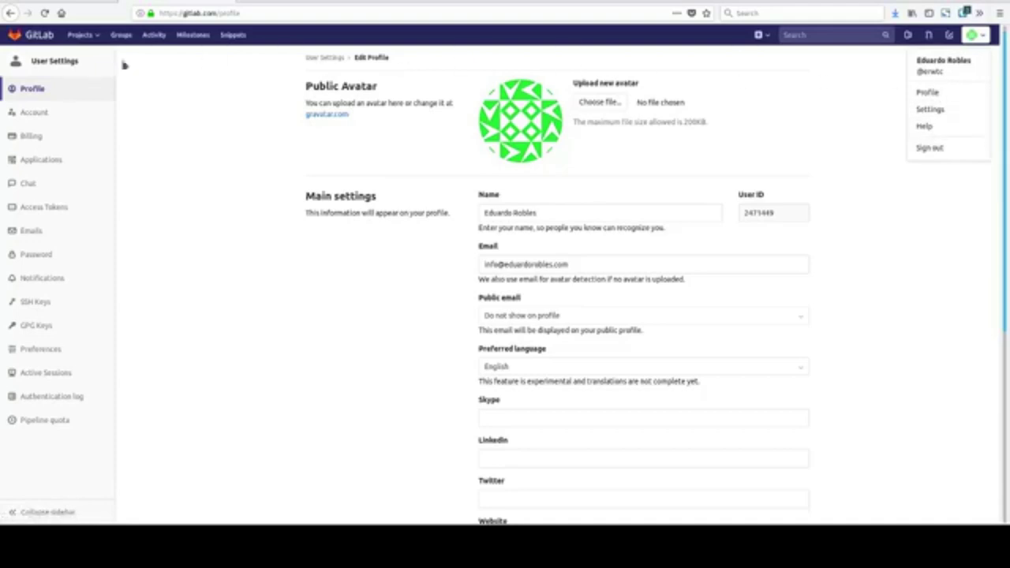
Go back to the Welcome to GitLab page and open the docs via 'Learn more about GitLab'.
{"action": "left_click", "coordinate": [43, 58]}
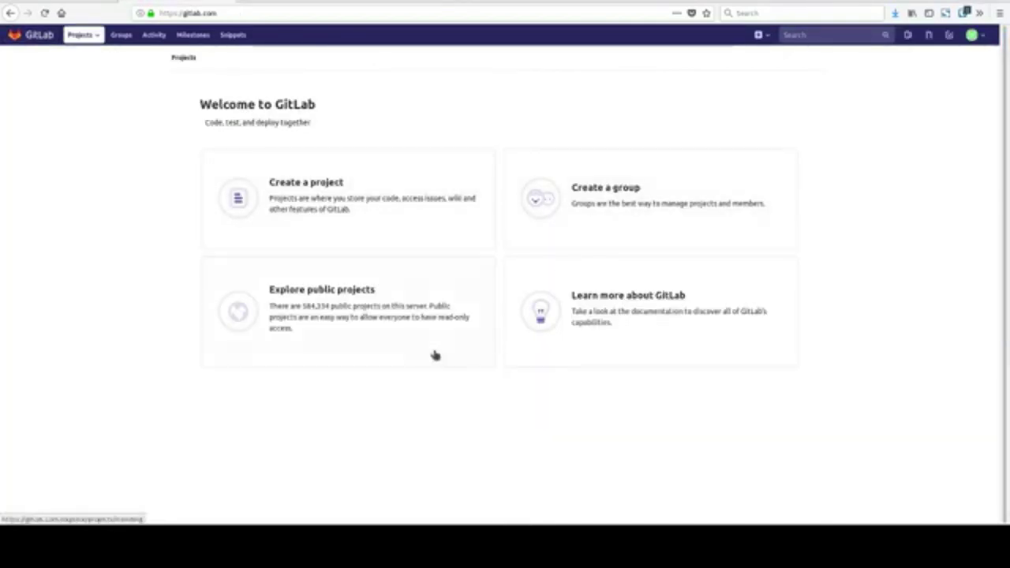
{"action": "left_click", "coordinate": [656, 358]}
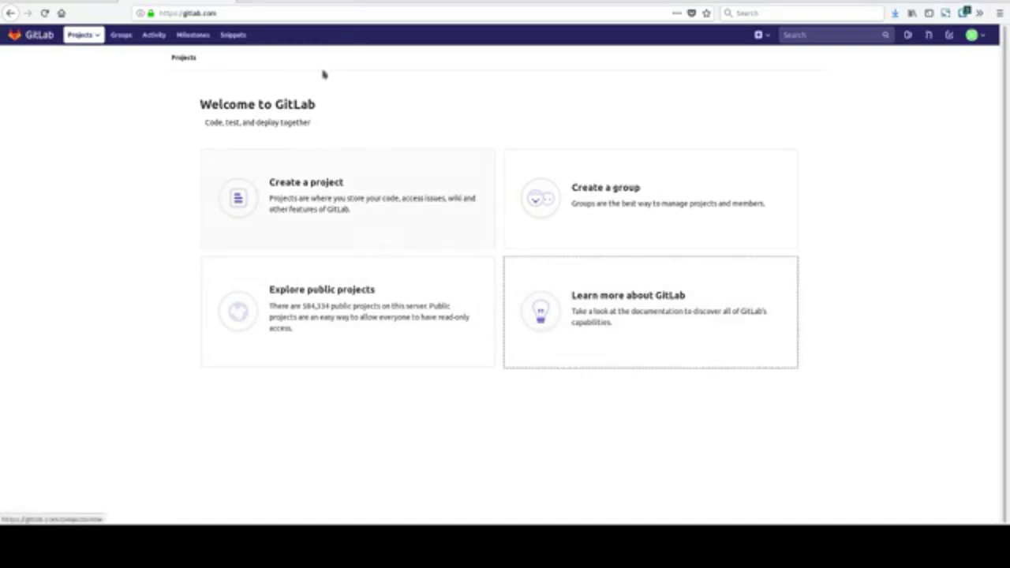
{"action": "scroll", "coordinate": [146, 234], "scroll_direction": "down", "scroll_amount": 3}
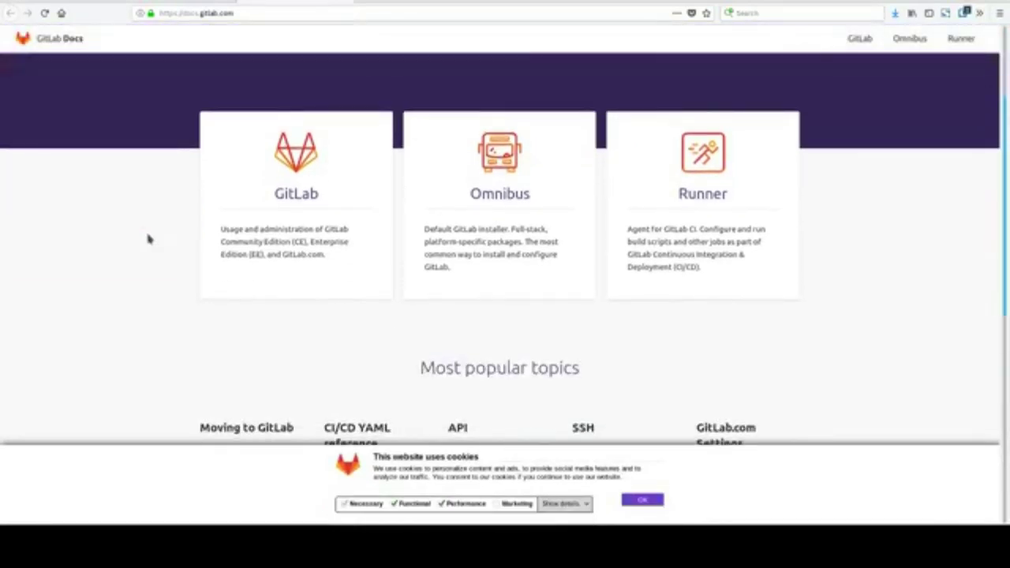
Accept the docs cookie banner with OK, then open the main GitLab Documentation page.
{"action": "scroll", "coordinate": [148, 237], "scroll_direction": "down", "scroll_amount": 3}
{"action": "scroll", "coordinate": [148, 239], "scroll_direction": "down", "scroll_amount": 1}
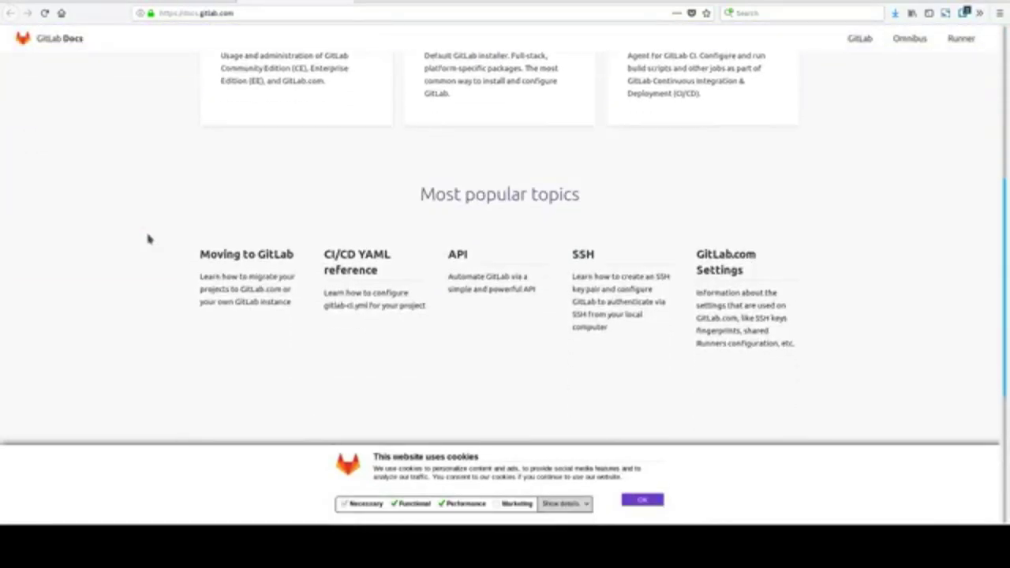
{"action": "left_click", "coordinate": [647, 503]}
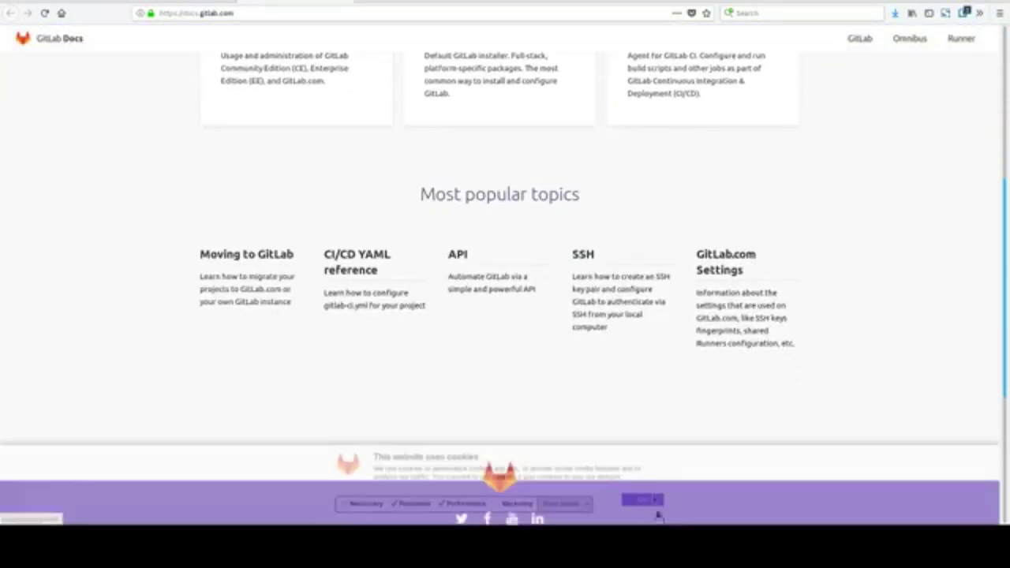
{"action": "scroll", "coordinate": [560, 363], "scroll_direction": "down", "scroll_amount": 5}
{"action": "scroll", "coordinate": [560, 364], "scroll_direction": "up", "scroll_amount": 5}
{"action": "scroll", "coordinate": [560, 364], "scroll_direction": "up", "scroll_amount": 4}
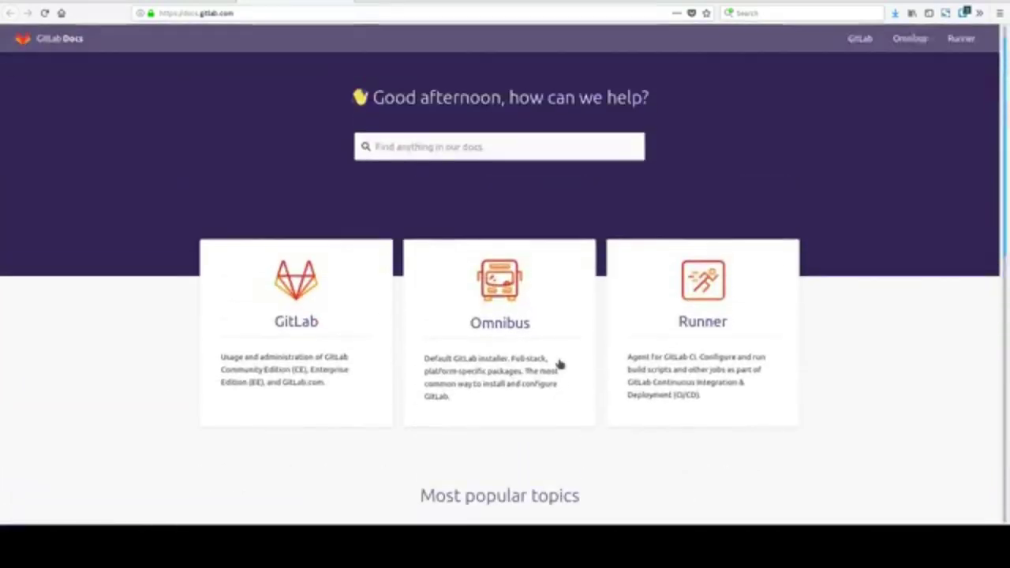
{"action": "left_click", "coordinate": [320, 338]}
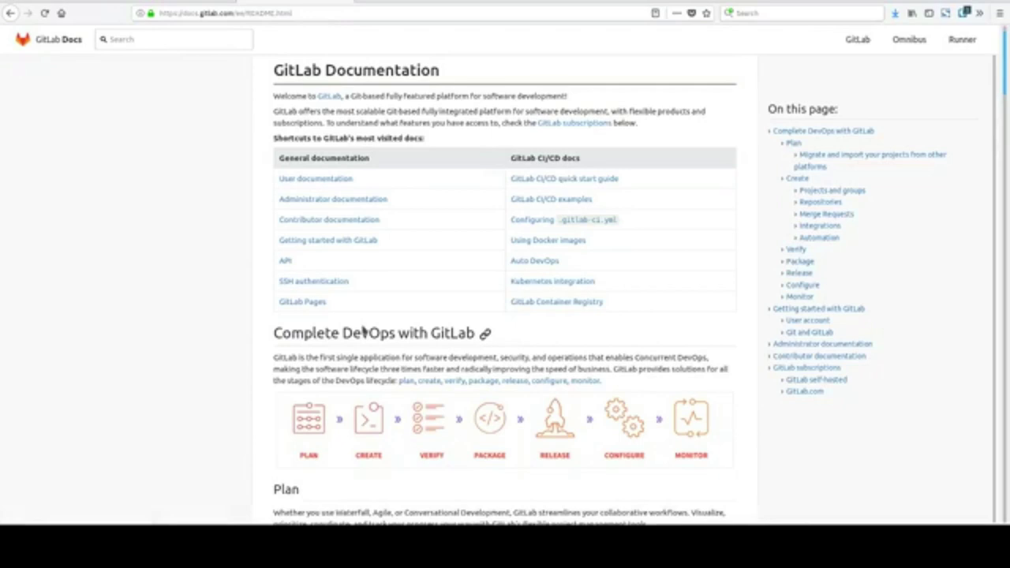
Scroll the documentation overview down to the Create section's Projects and groups list.
{"action": "scroll", "coordinate": [364, 331], "scroll_direction": "down", "scroll_amount": 5}
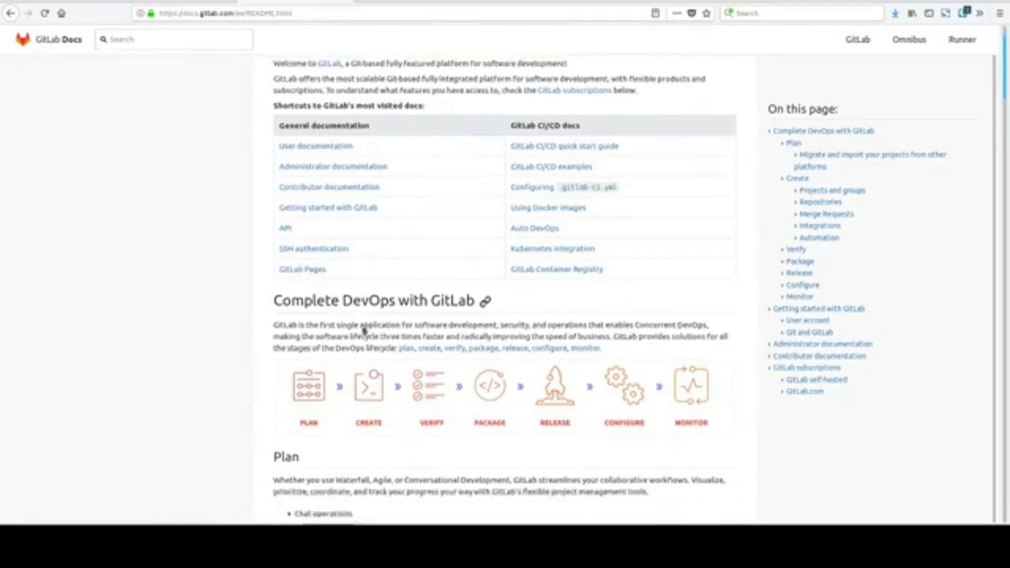
{"action": "scroll", "coordinate": [364, 332], "scroll_direction": "down", "scroll_amount": 1}
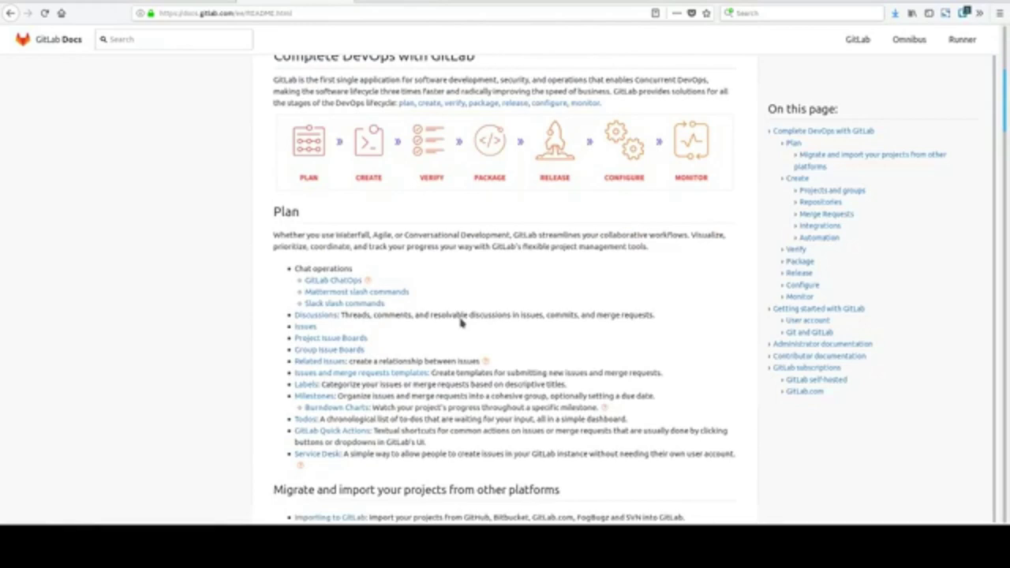
{"action": "scroll", "coordinate": [462, 322], "scroll_direction": "down", "scroll_amount": 5}
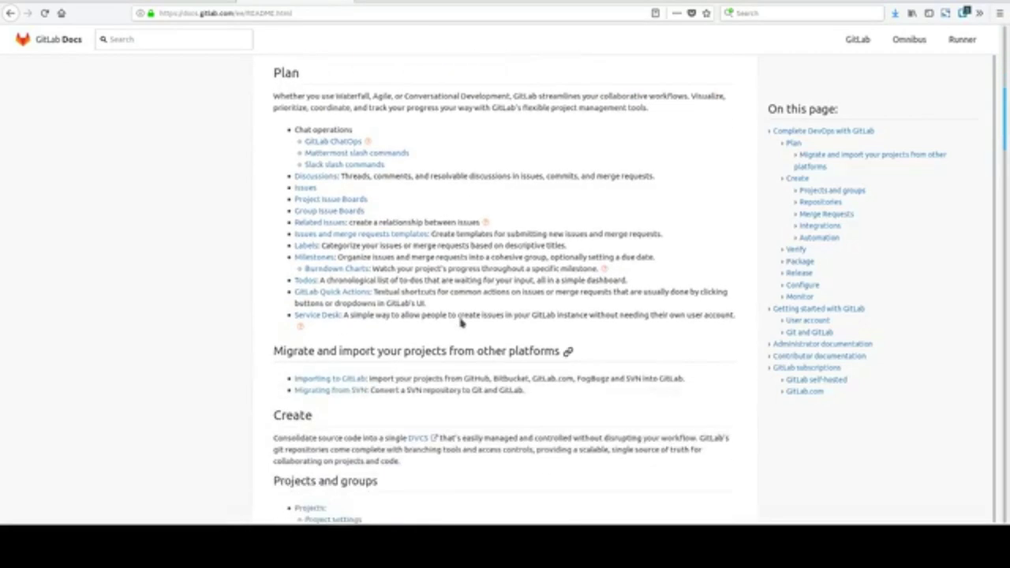
{"action": "scroll", "coordinate": [462, 323], "scroll_direction": "down", "scroll_amount": 2}
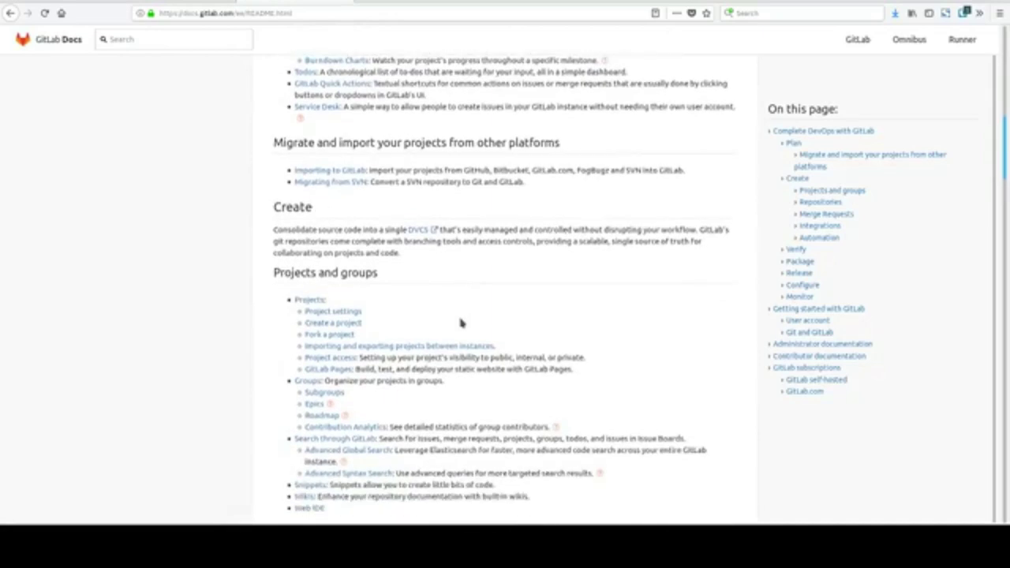
{"action": "scroll", "coordinate": [462, 320], "scroll_direction": "down", "scroll_amount": 3}
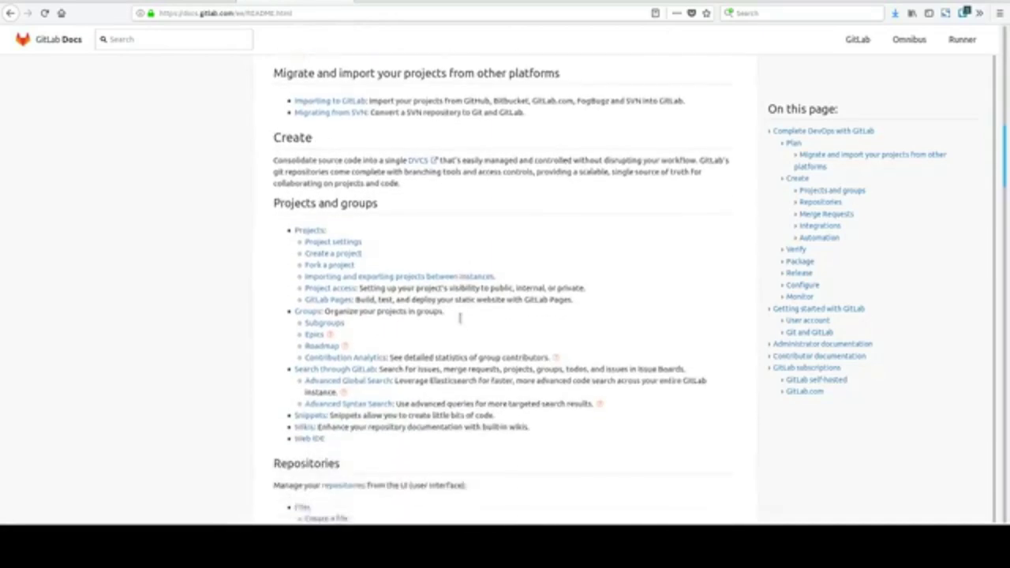
{"action": "scroll", "coordinate": [461, 318], "scroll_direction": "down", "scroll_amount": 5}
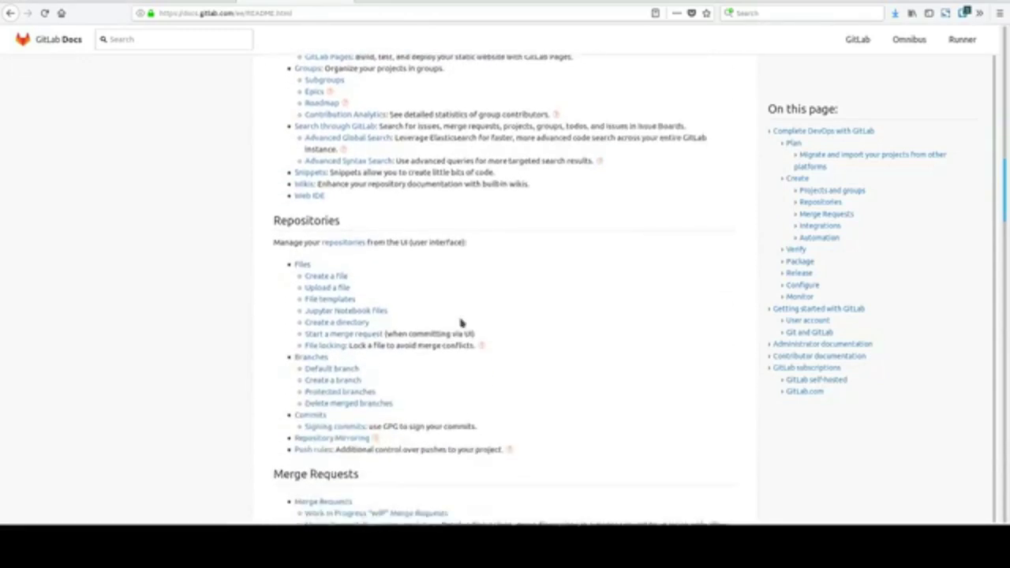
{"action": "scroll", "coordinate": [461, 322], "scroll_direction": "down", "scroll_amount": 4}
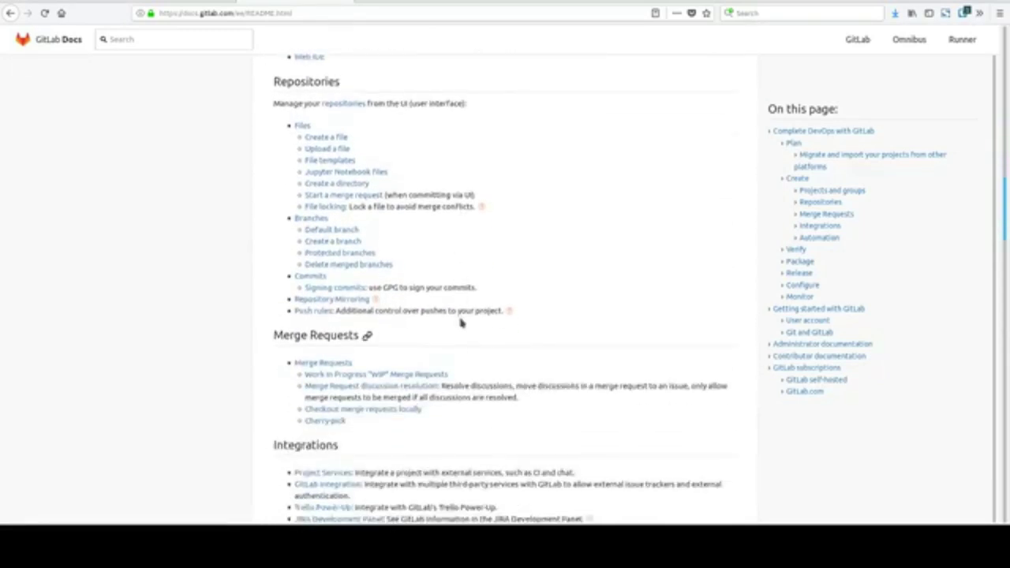
{"action": "scroll", "coordinate": [462, 322], "scroll_direction": "down", "scroll_amount": 3}
{"action": "scroll", "coordinate": [462, 322], "scroll_direction": "down", "scroll_amount": 9}
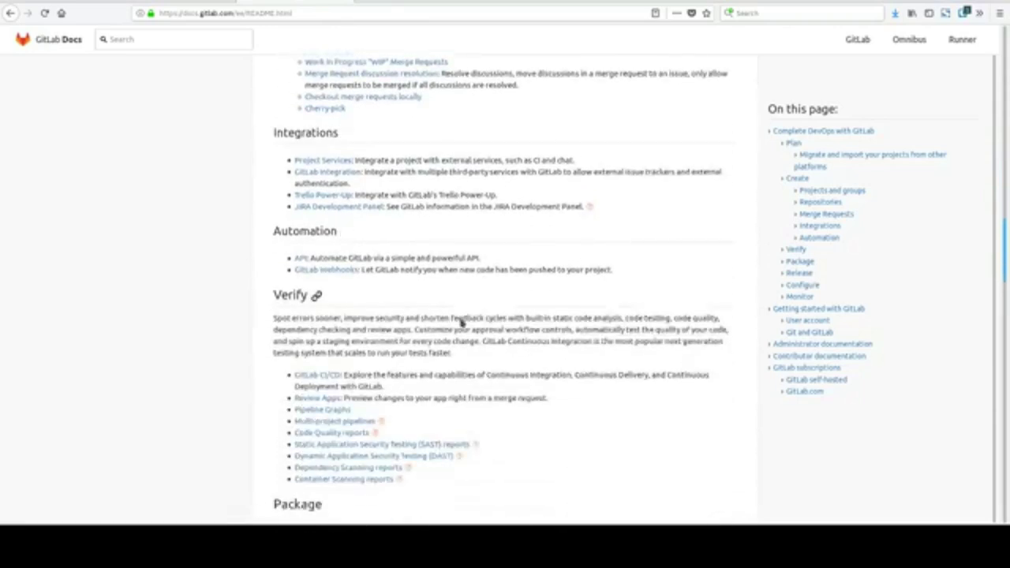
{"action": "scroll", "coordinate": [461, 322], "scroll_direction": "down", "scroll_amount": 14}
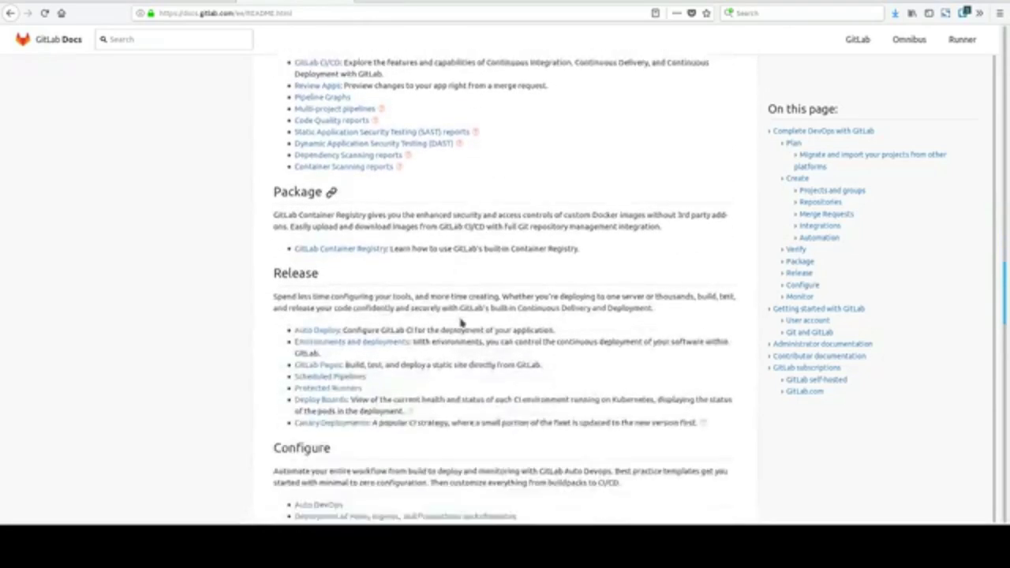
{"action": "scroll", "coordinate": [461, 322], "scroll_direction": "down", "scroll_amount": 4}
{"action": "scroll", "coordinate": [462, 322], "scroll_direction": "up", "scroll_amount": 20}
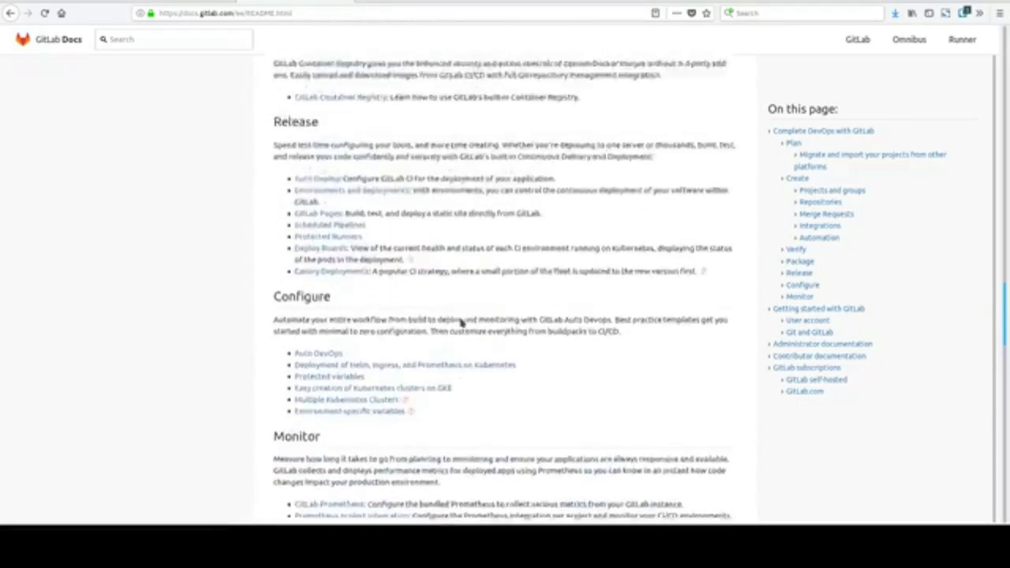
{"action": "scroll", "coordinate": [462, 322], "scroll_direction": "up", "scroll_amount": 20}
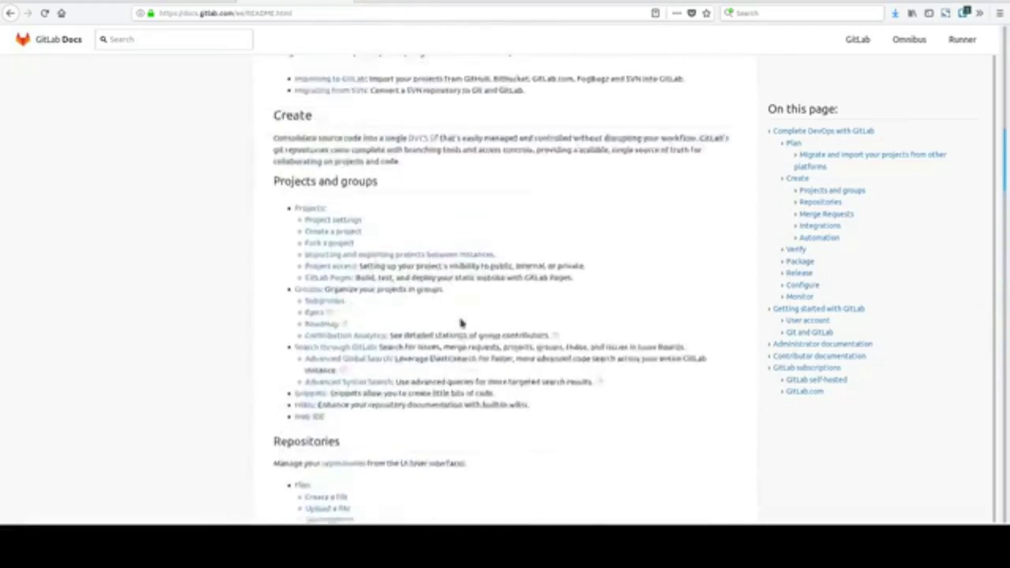
{"action": "scroll", "coordinate": [462, 322], "scroll_direction": "up", "scroll_amount": 8}
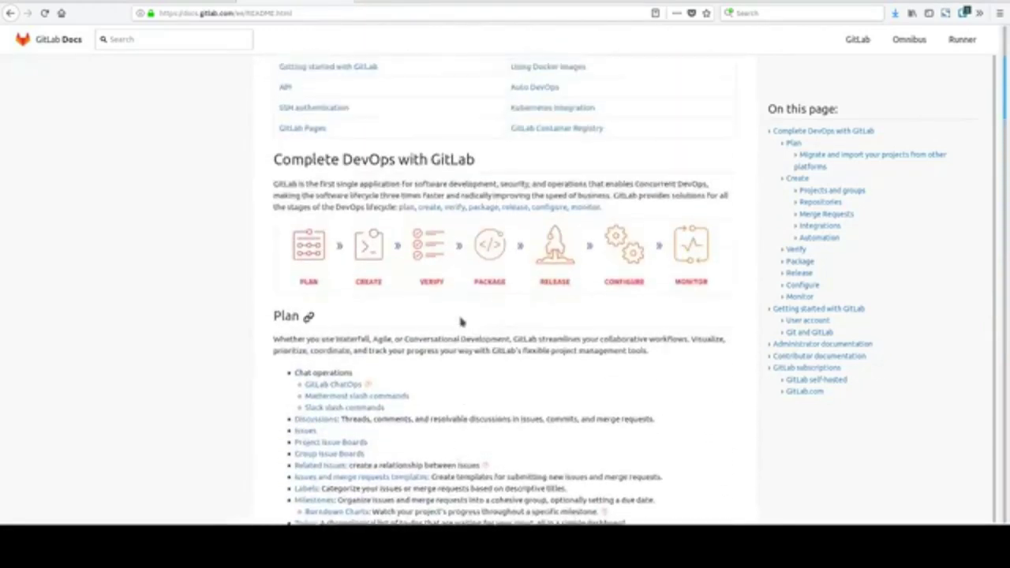
{"action": "scroll", "coordinate": [462, 322], "scroll_direction": "down", "scroll_amount": 2}
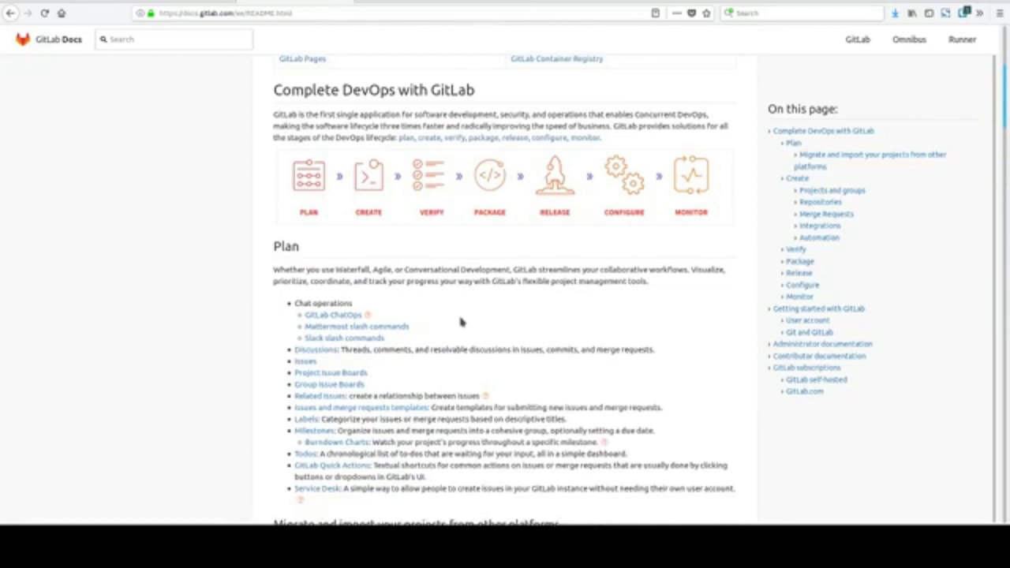
{"action": "scroll", "coordinate": [461, 322], "scroll_direction": "down", "scroll_amount": 10}
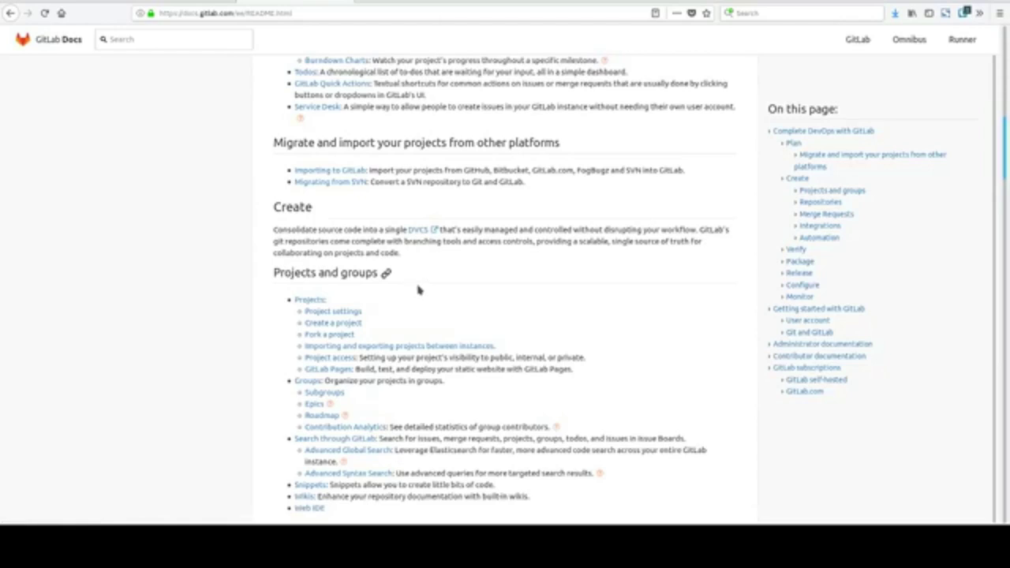
{"action": "scroll", "coordinate": [418, 290], "scroll_direction": "down", "scroll_amount": 2}
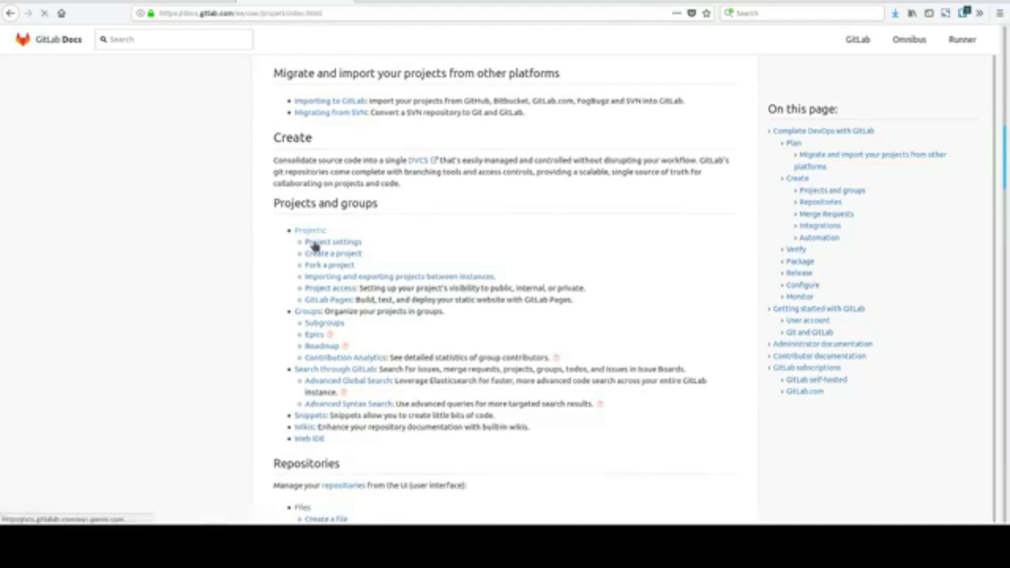
{"action": "left_click", "coordinate": [312, 243]}
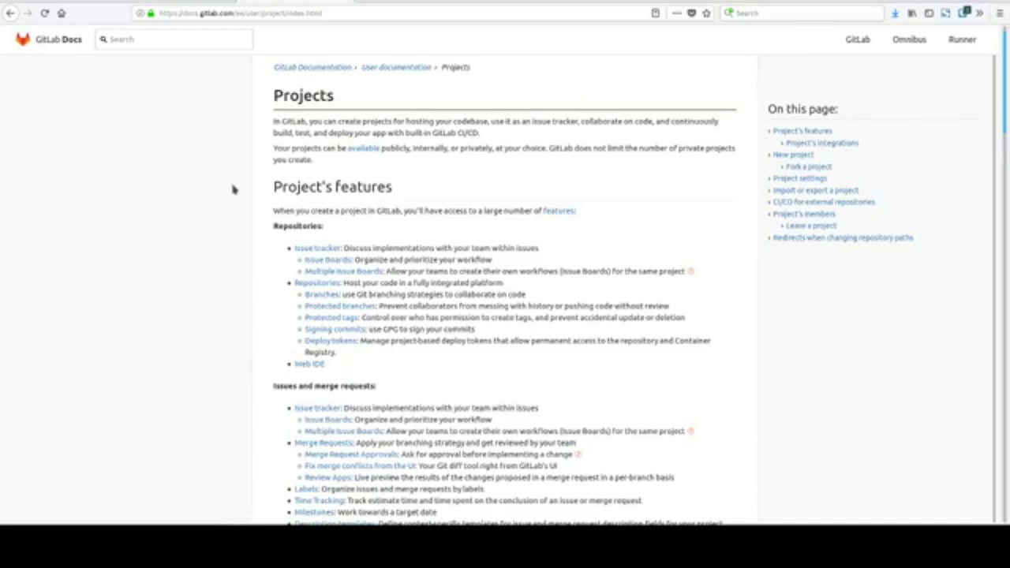
{"action": "scroll", "coordinate": [292, 286], "scroll_direction": "down", "scroll_amount": 4}
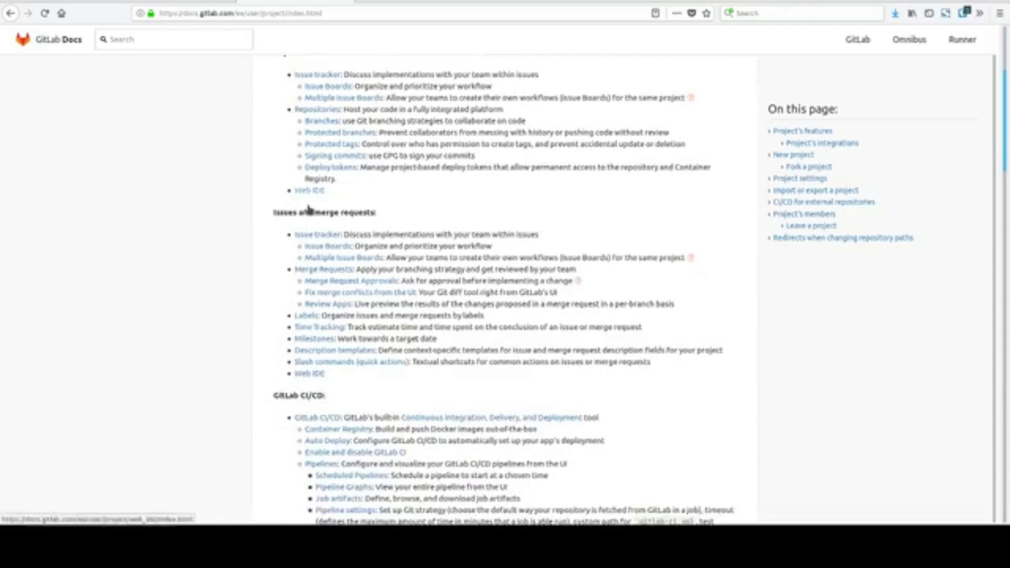
{"action": "scroll", "coordinate": [299, 190], "scroll_direction": "down", "scroll_amount": 2}
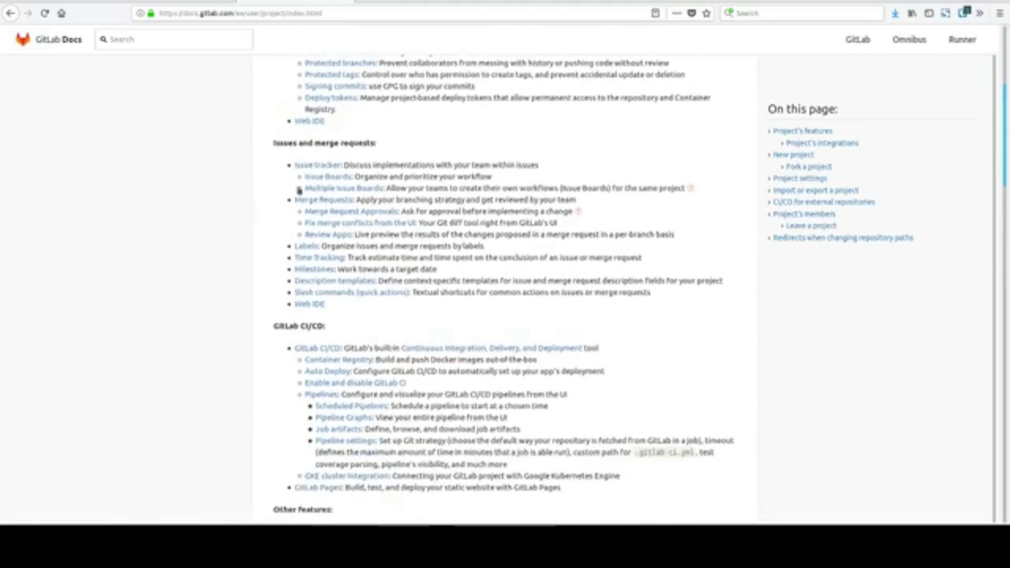
{"action": "scroll", "coordinate": [261, 292], "scroll_direction": "down", "scroll_amount": 3}
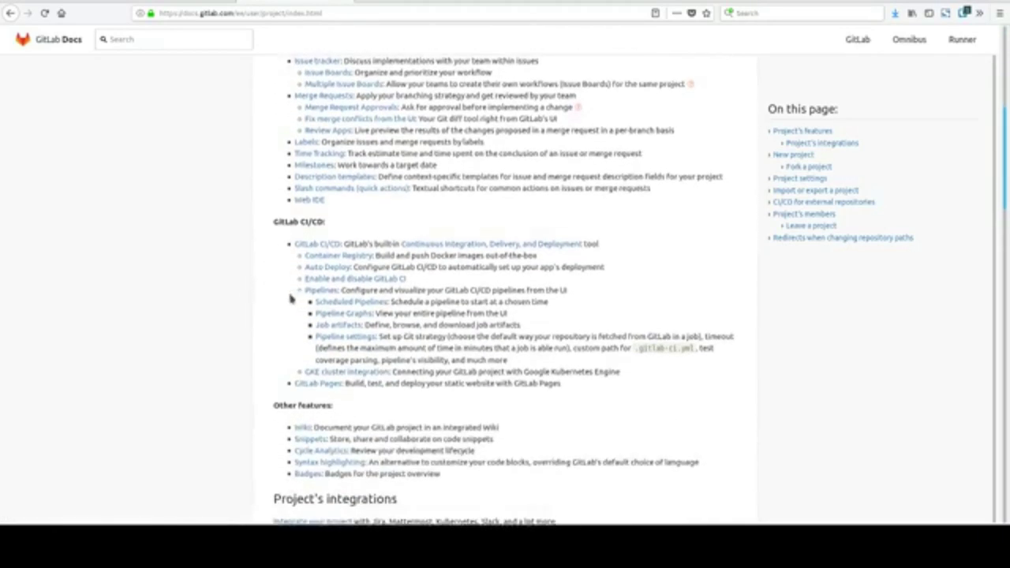
{"action": "scroll", "coordinate": [293, 296], "scroll_direction": "down", "scroll_amount": 5}
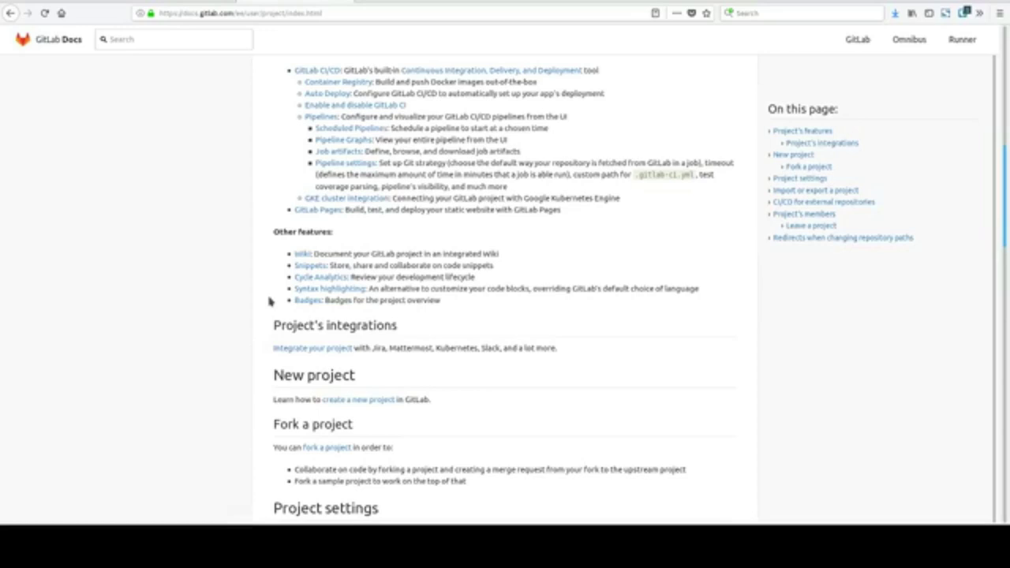
{"action": "scroll", "coordinate": [268, 301], "scroll_direction": "down", "scroll_amount": 3}
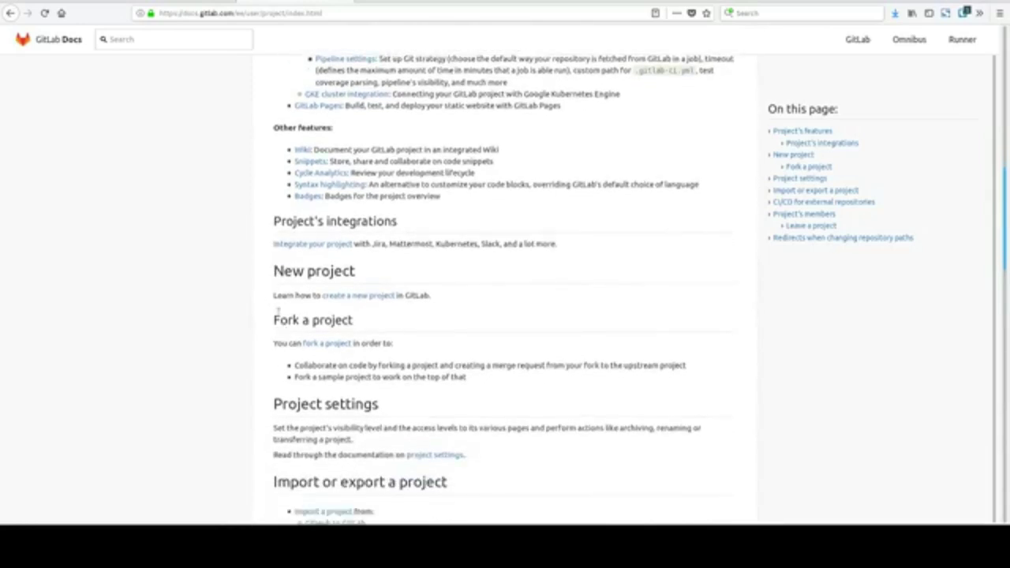
{"action": "left_click", "coordinate": [357, 296]}
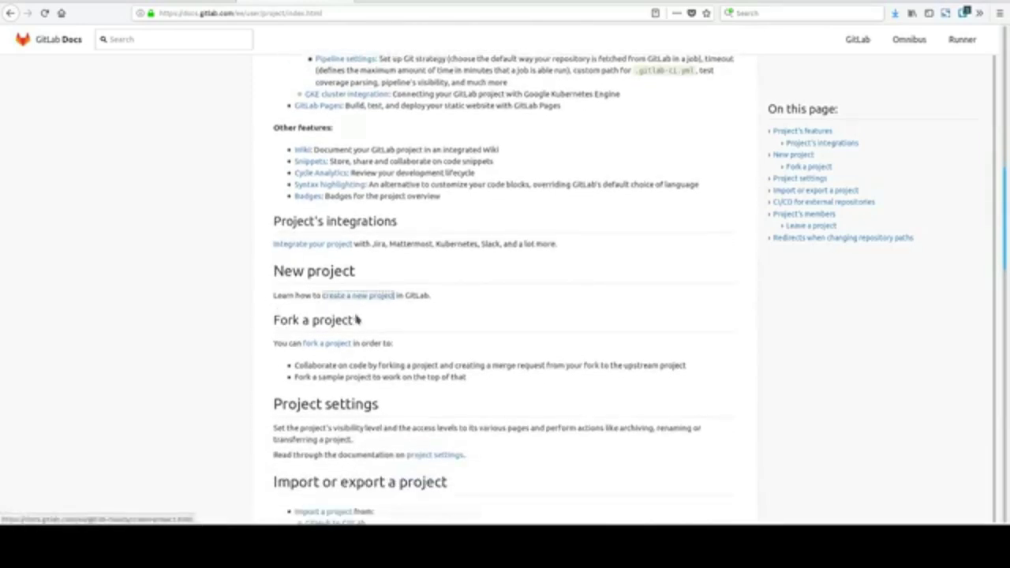
{"action": "scroll", "coordinate": [279, 327], "scroll_direction": "down", "scroll_amount": 4}
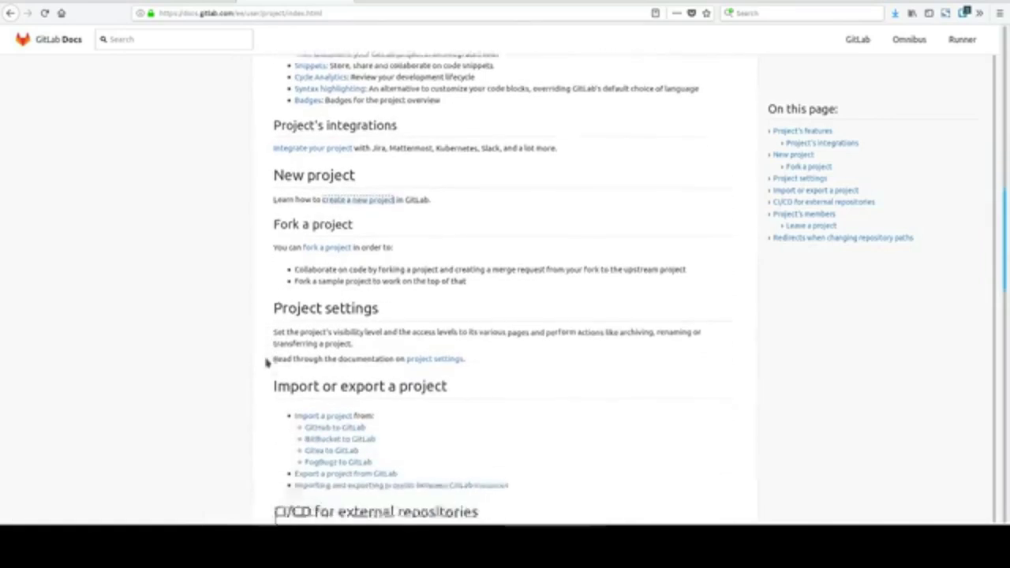
{"action": "scroll", "coordinate": [248, 366], "scroll_direction": "down", "scroll_amount": 2}
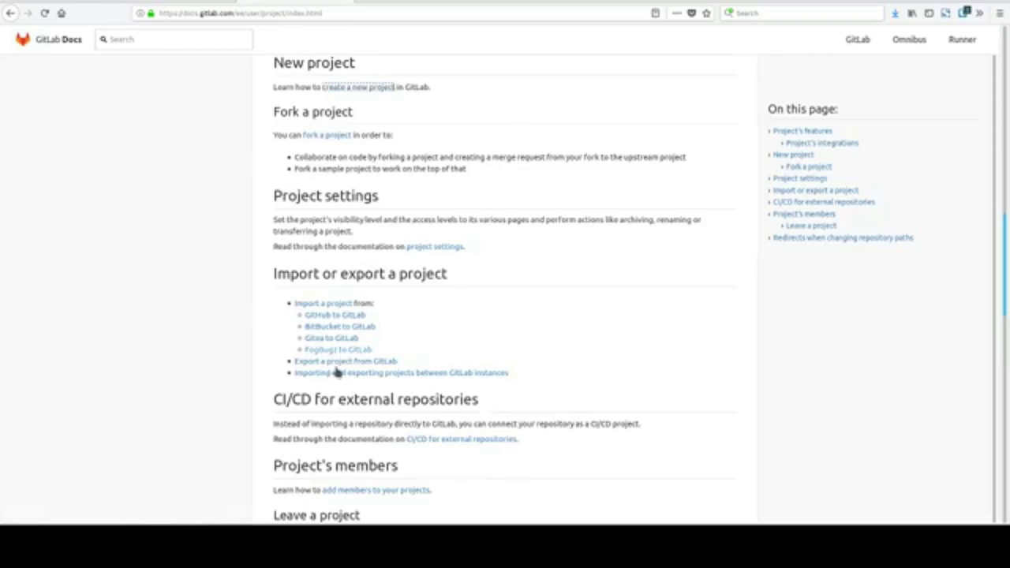
{"action": "scroll", "coordinate": [337, 371], "scroll_direction": "down", "scroll_amount": 2}
{"action": "scroll", "coordinate": [337, 369], "scroll_direction": "down", "scroll_amount": 5}
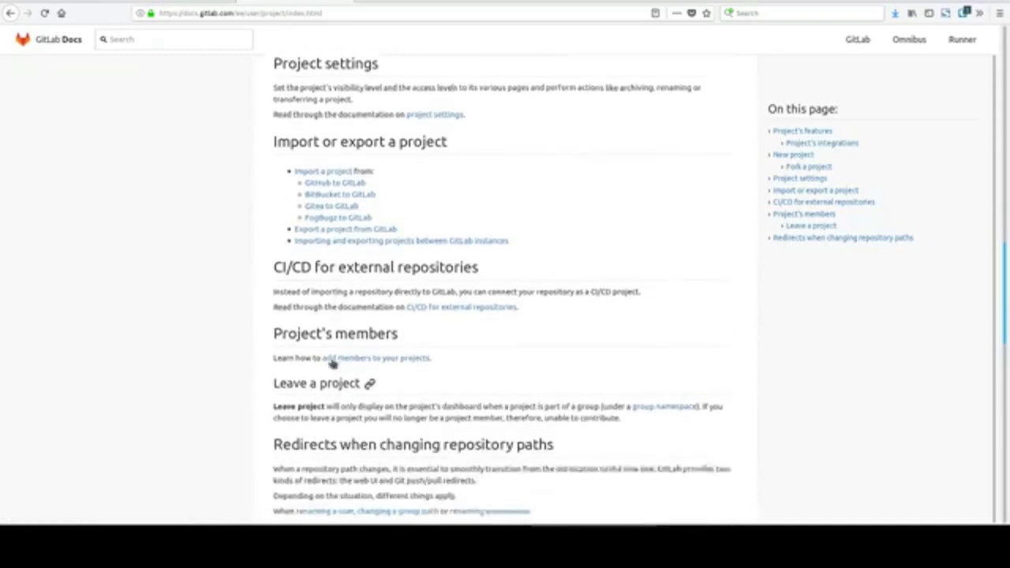
{"action": "scroll", "coordinate": [332, 360], "scroll_direction": "down", "scroll_amount": 8}
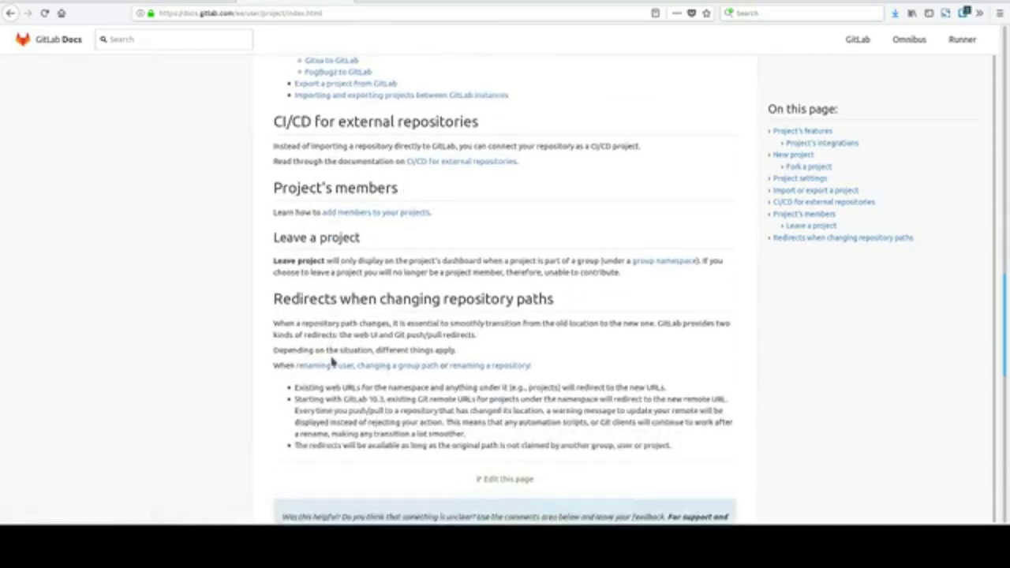
{"action": "key", "text": "Home"}
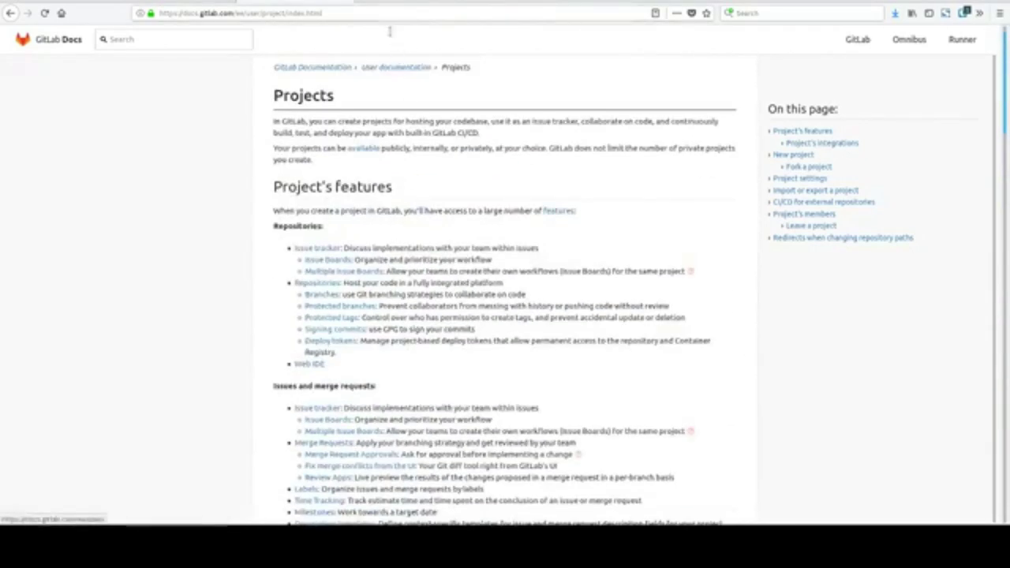
Switch to the browser tab holding the 'How to create a project in GitLab' guide.
{"action": "left_click", "coordinate": [415, 2]}
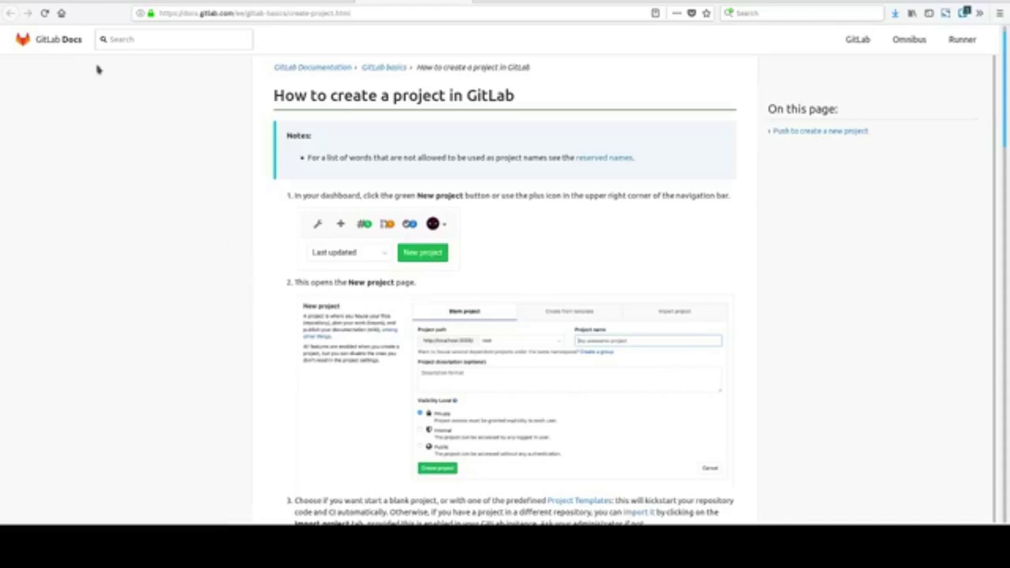
Switch to the GitLab dashboard tab and start a new project from the Create a project card.
{"action": "key", "text": "ctrl+Tab"}
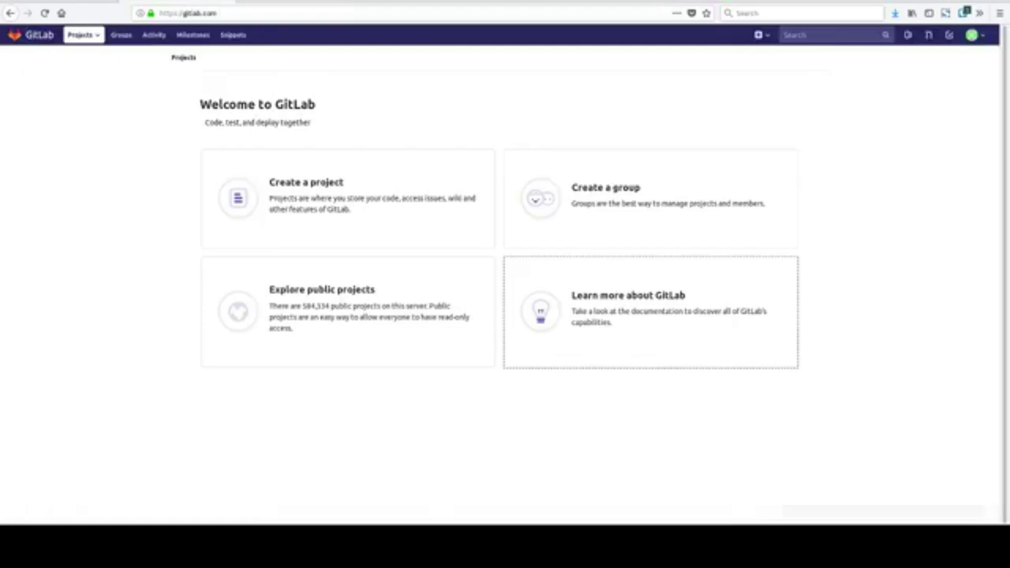
{"action": "key", "text": "ctrl+shift+Tab"}
{"action": "key", "text": "ctrl+Tab"}
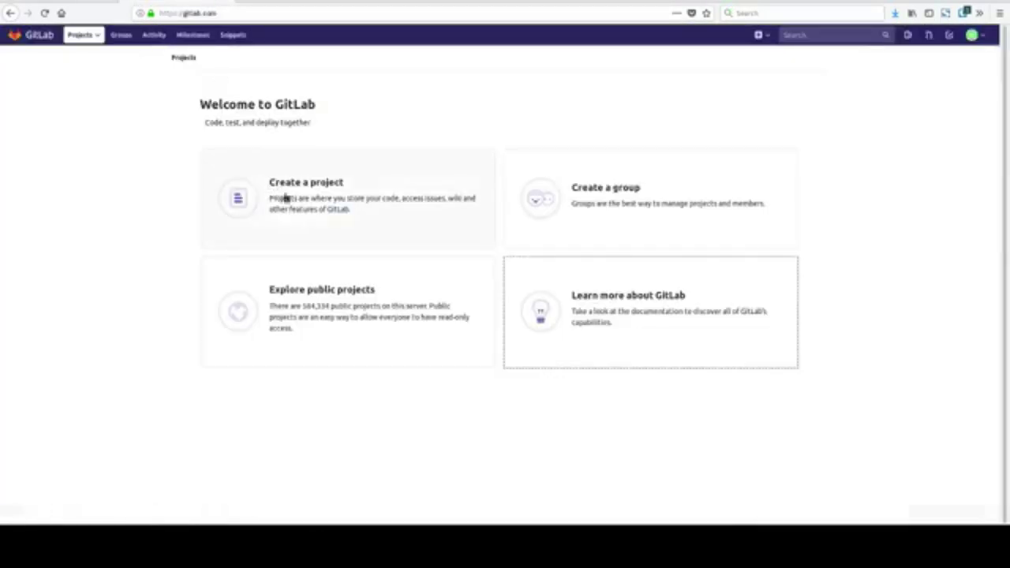
{"action": "left_click", "coordinate": [305, 185]}
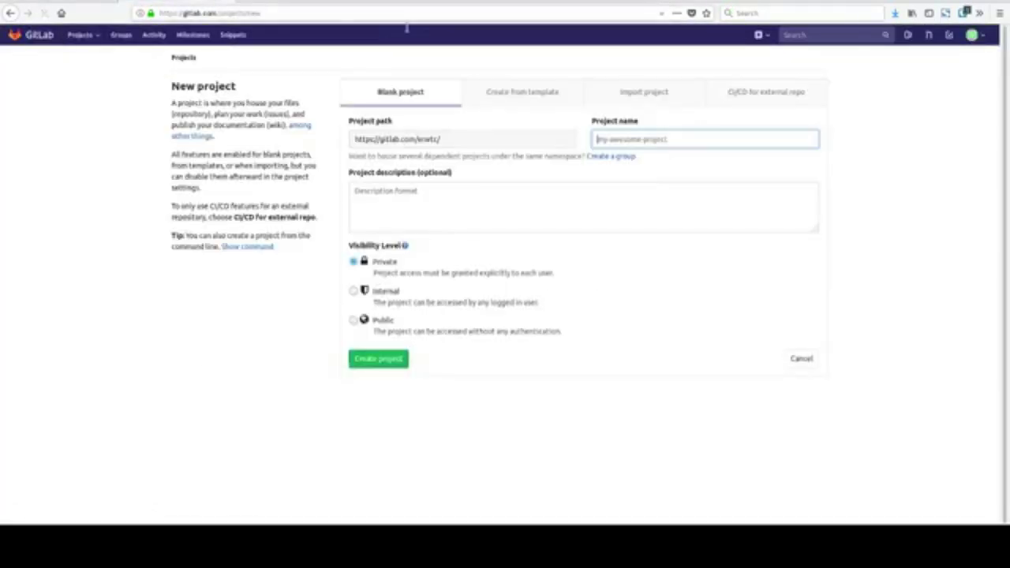
Read the create-a-project guide's steps, comparing them against the New project form.
{"action": "key", "text": "ctrl+Tab"}
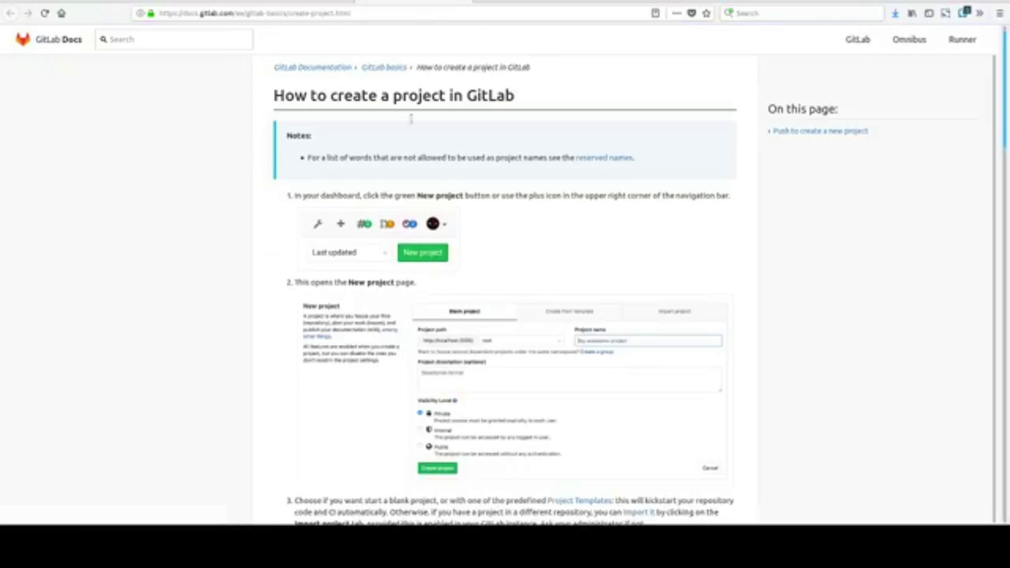
{"action": "scroll", "coordinate": [283, 347], "scroll_direction": "down", "scroll_amount": 1}
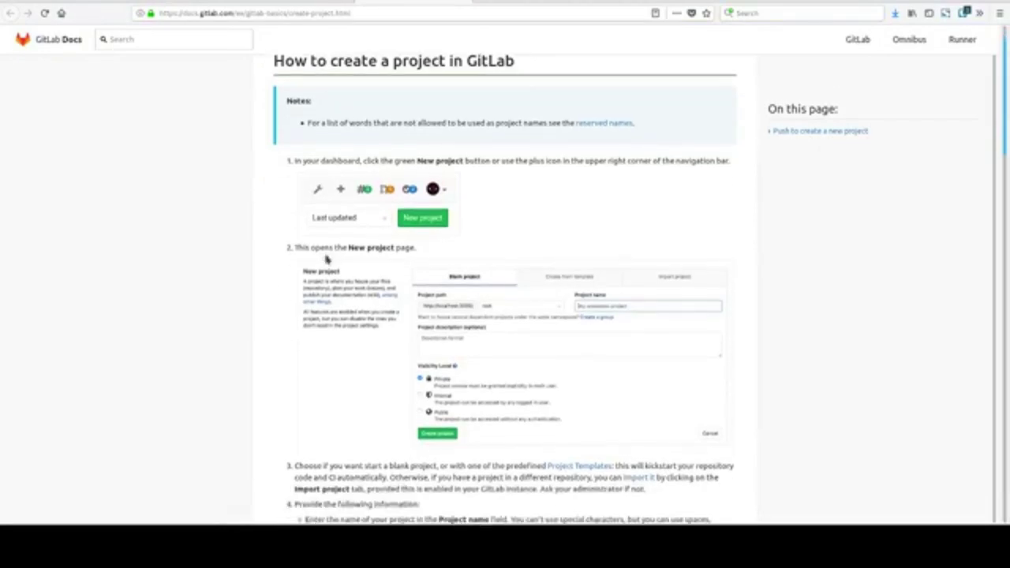
{"action": "scroll", "coordinate": [327, 284], "scroll_direction": "down", "scroll_amount": 1}
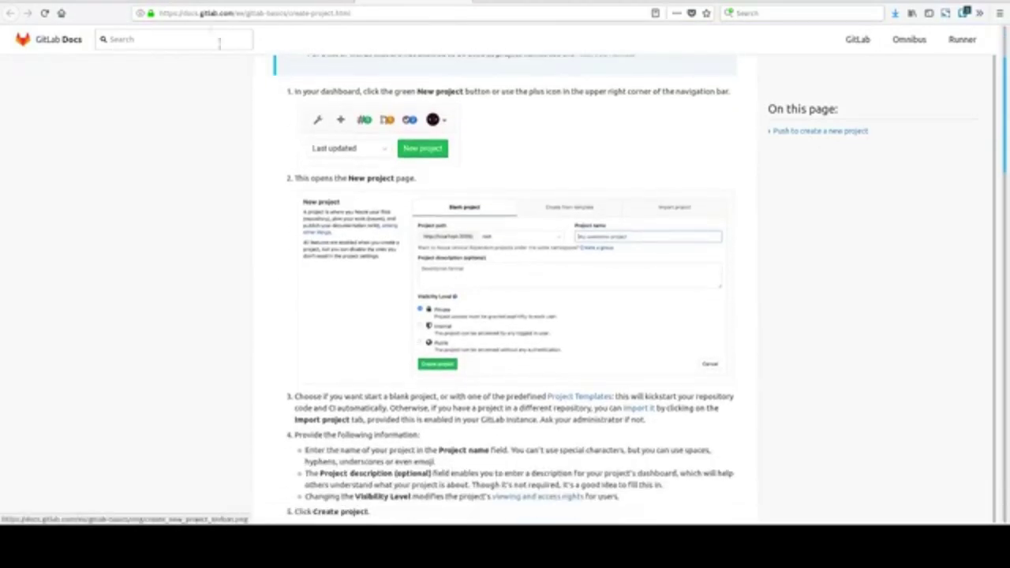
{"action": "key", "text": "ctrl+Tab"}
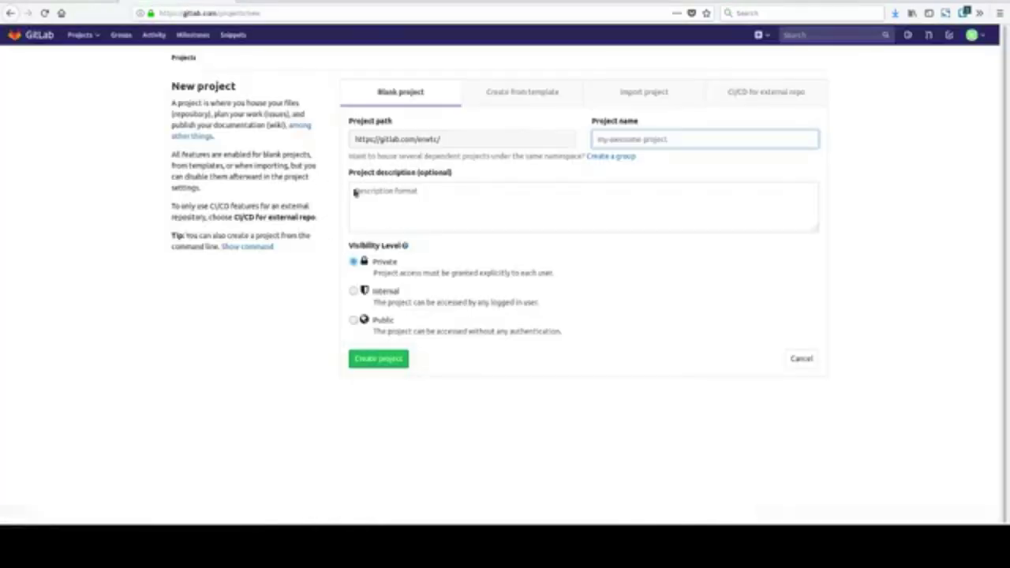
{"action": "left_click", "coordinate": [367, 2]}
{"action": "scroll", "coordinate": [359, 339], "scroll_direction": "down", "scroll_amount": 3}
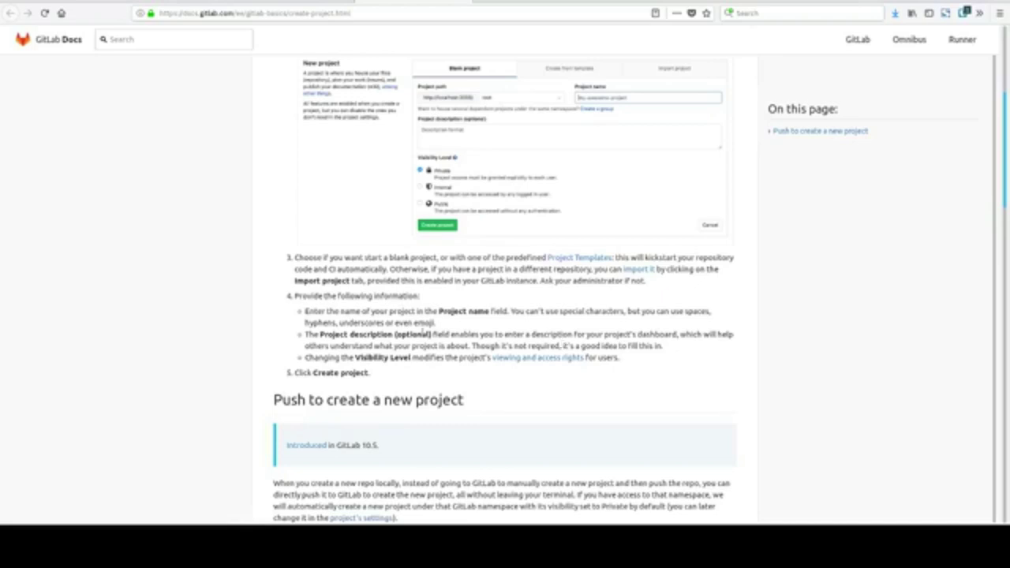
Scroll the create-a-project guide down to the 'Push to create a new project' heading, briefly highlighting 'even emoji'.
{"action": "left_click_drag", "start_coordinate": [394, 333], "coordinate": [442, 338]}
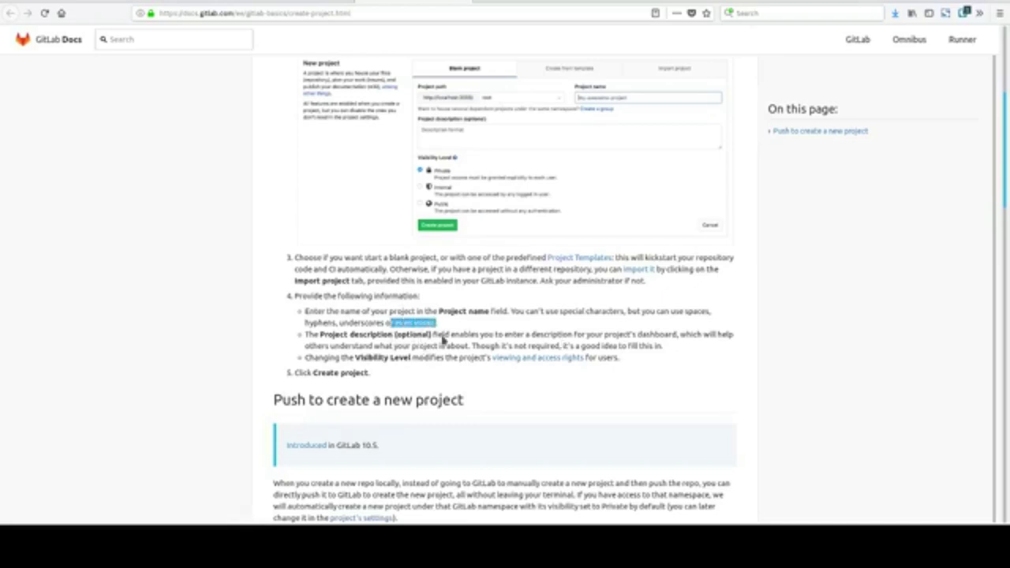
{"action": "left_click", "coordinate": [443, 339]}
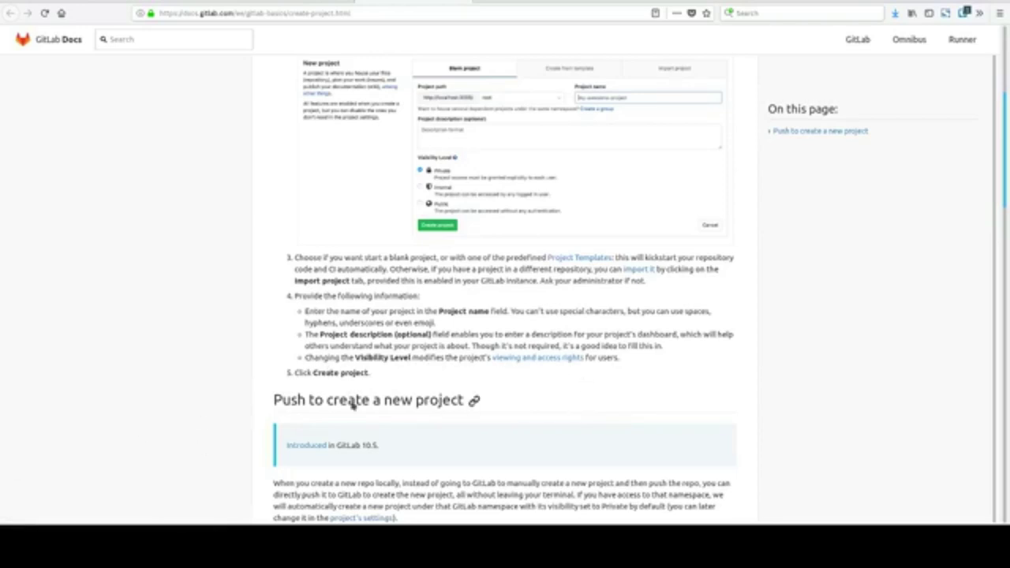
{"action": "scroll", "coordinate": [318, 454], "scroll_direction": "down", "scroll_amount": 2}
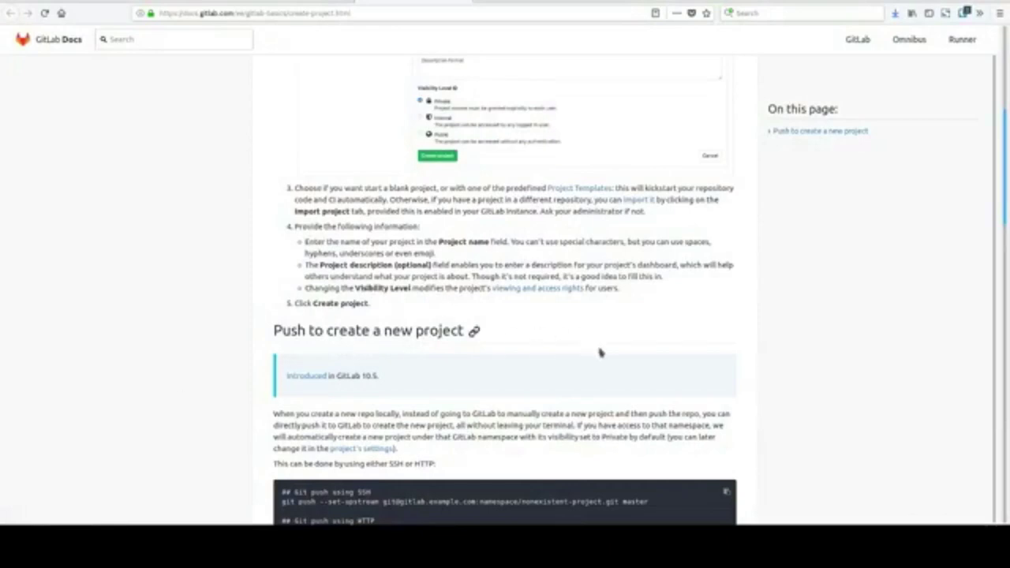
{"action": "scroll", "coordinate": [686, 420], "scroll_direction": "down", "scroll_amount": 3}
Scroll through the SSH and HTTP git push commands to the remote message, briefly highlighting the 'Once the push finishes' paragraph.
{"action": "scroll", "coordinate": [320, 267], "scroll_direction": "down", "scroll_amount": 3}
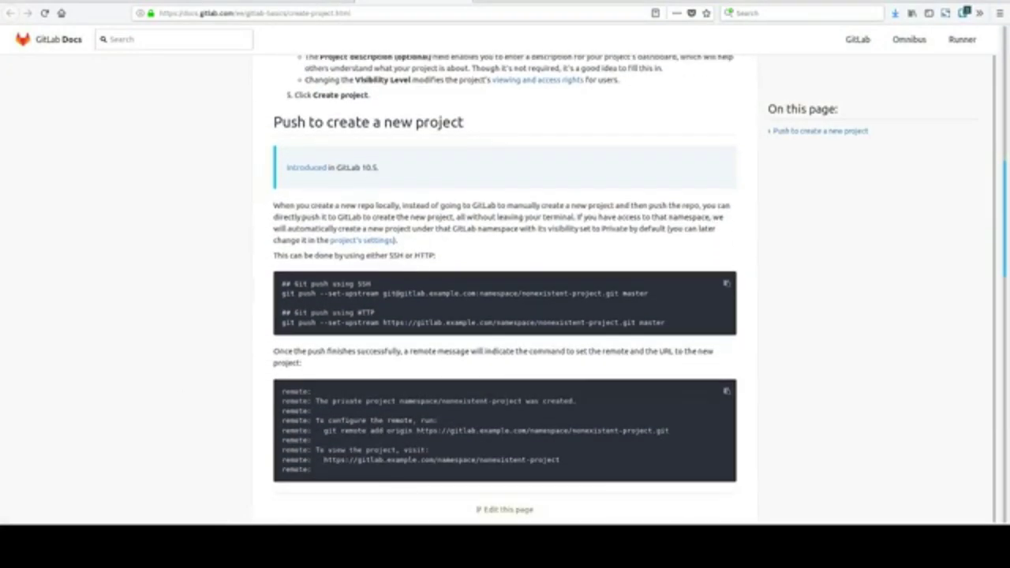
{"action": "scroll", "coordinate": [210, 314], "scroll_direction": "down", "scroll_amount": 1}
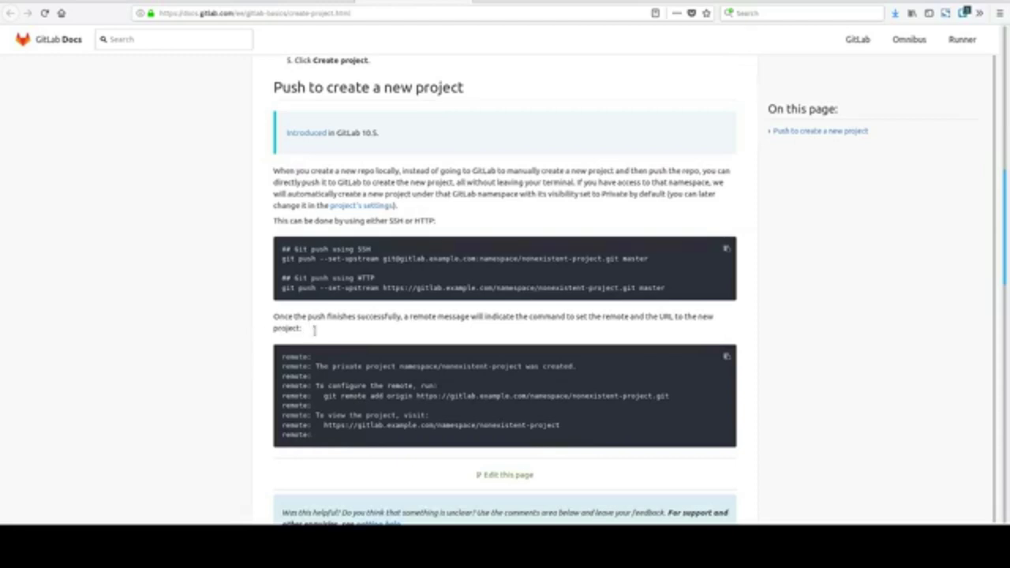
{"action": "left_click_drag", "start_coordinate": [304, 330], "coordinate": [271, 332]}
{"action": "scroll", "coordinate": [275, 357], "scroll_direction": "down", "scroll_amount": 1}
{"action": "left_click", "coordinate": [256, 351]}
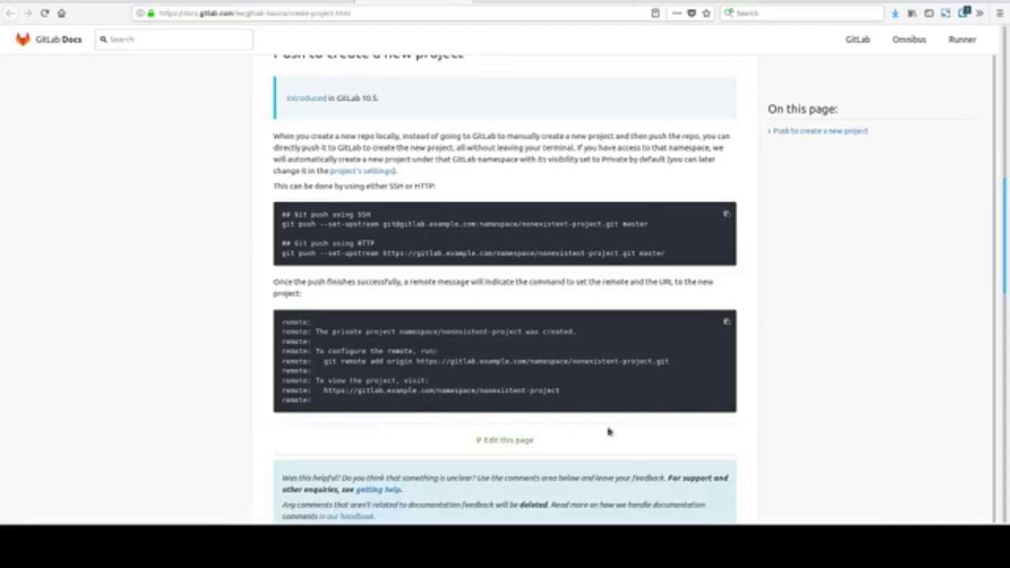
{"action": "scroll", "coordinate": [198, 449], "scroll_direction": "down", "scroll_amount": 3}
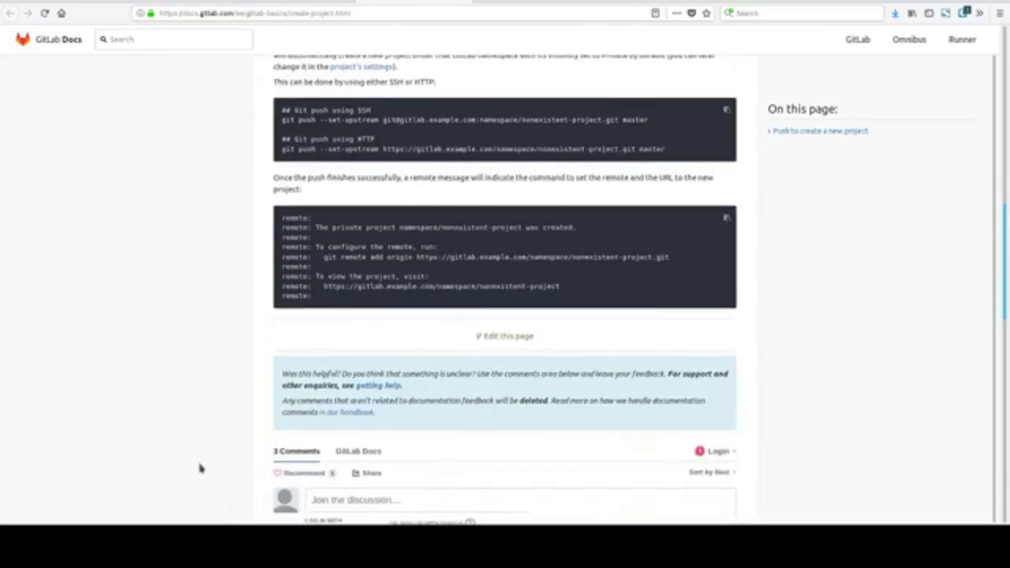
{"action": "scroll", "coordinate": [214, 456], "scroll_direction": "down", "scroll_amount": 2}
{"action": "scroll", "coordinate": [214, 456], "scroll_direction": "down", "scroll_amount": 1}
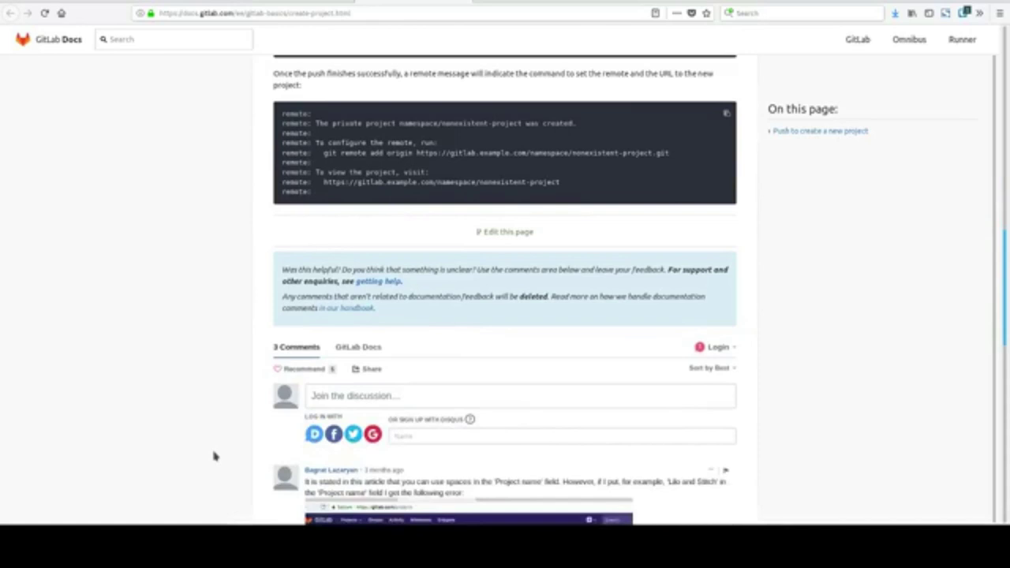
{"action": "scroll", "coordinate": [214, 455], "scroll_direction": "down", "scroll_amount": 6}
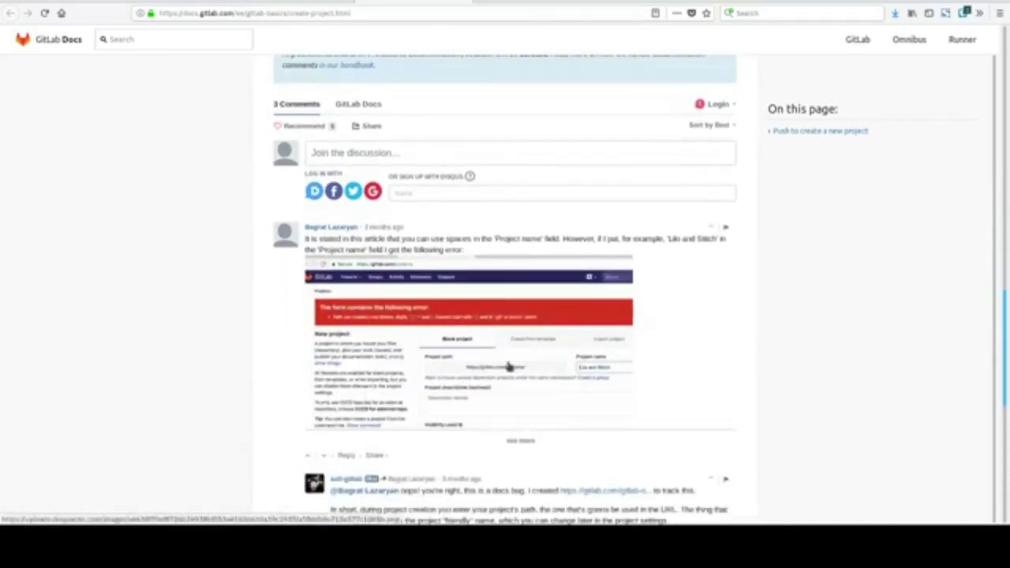
{"action": "scroll", "coordinate": [295, 393], "scroll_direction": "up", "scroll_amount": 10}
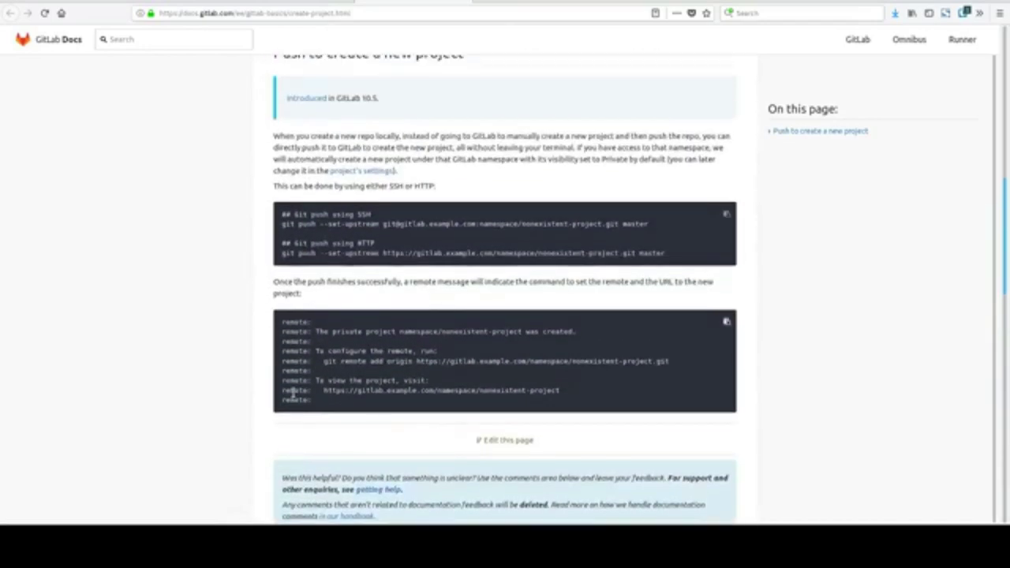
Scroll up and down through the docs' project-creation steps to review them.
{"action": "scroll", "coordinate": [294, 393], "scroll_direction": "up", "scroll_amount": 10}
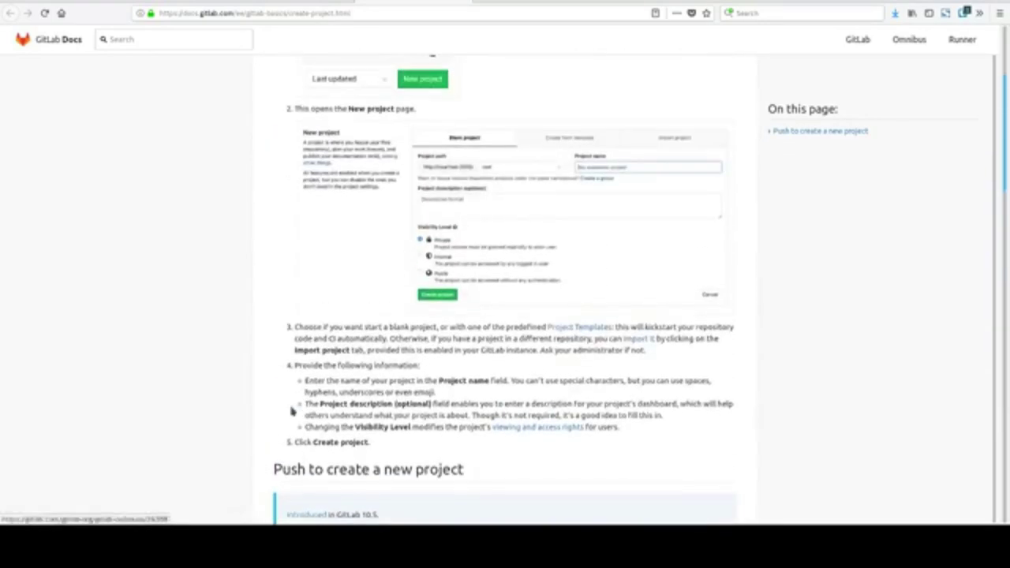
{"action": "scroll", "coordinate": [291, 411], "scroll_direction": "up", "scroll_amount": 2}
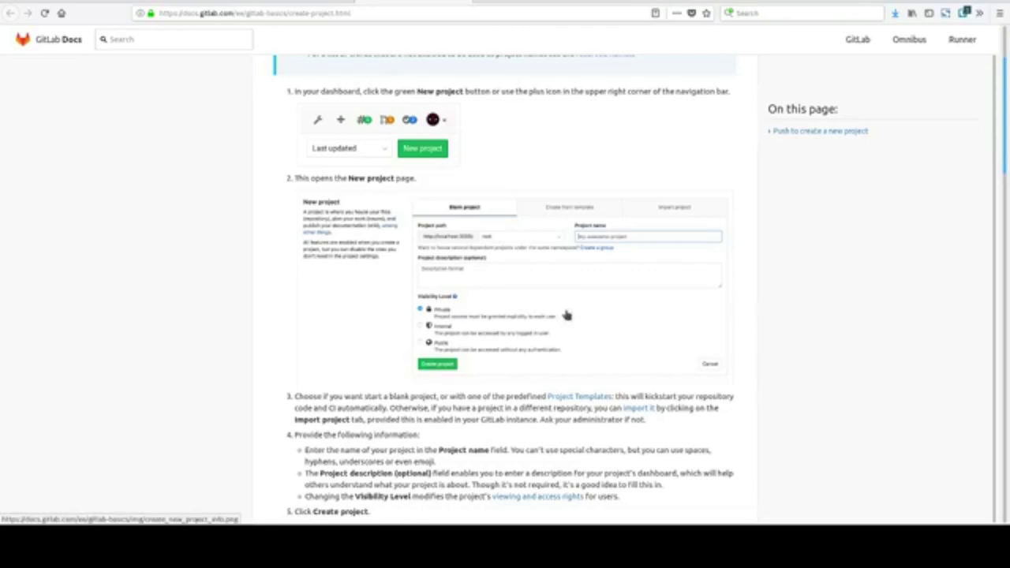
{"action": "scroll", "coordinate": [566, 315], "scroll_direction": "down", "scroll_amount": 10}
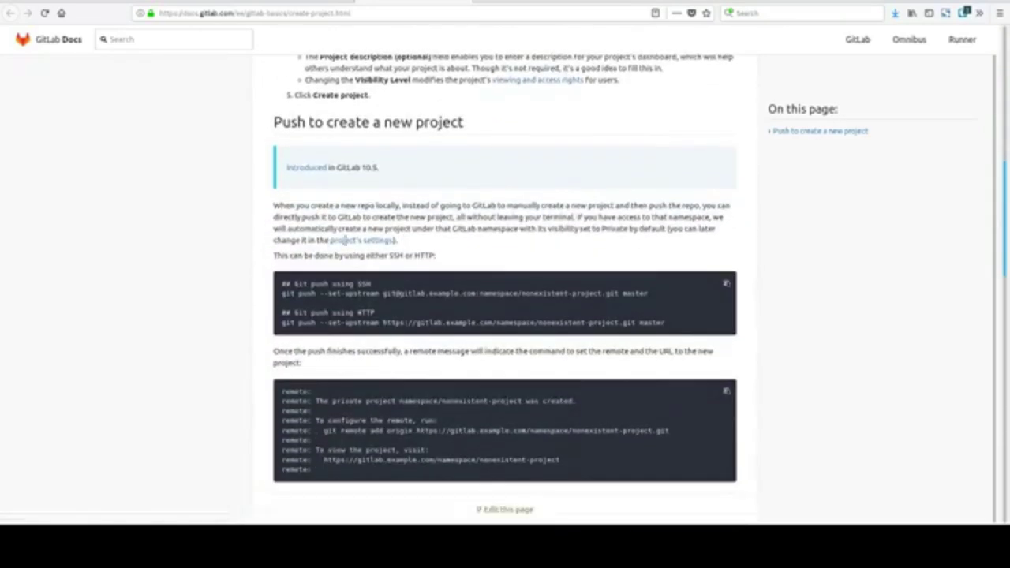
{"action": "scroll", "coordinate": [422, 467], "scroll_direction": "up", "scroll_amount": 5}
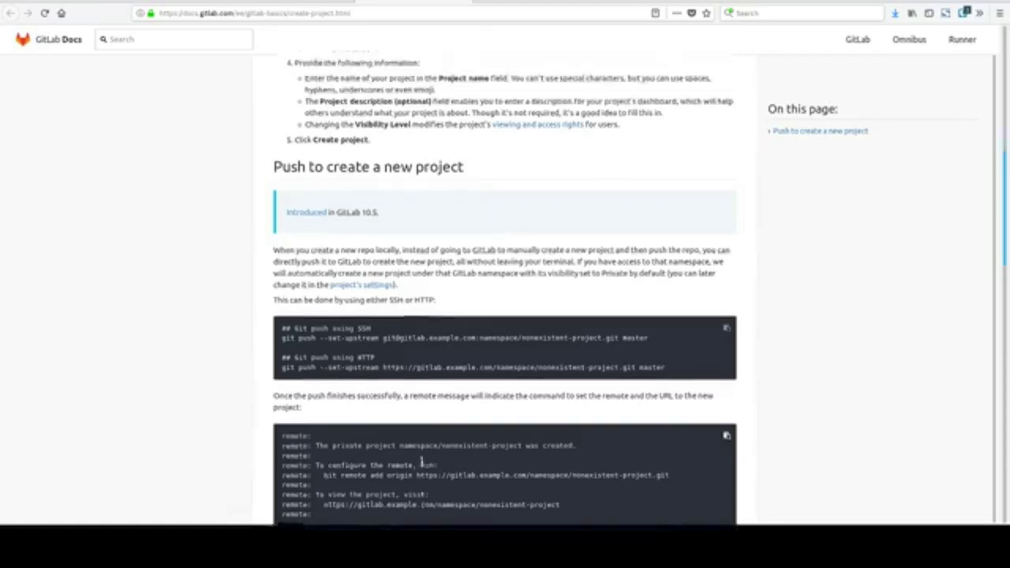
{"action": "scroll", "coordinate": [422, 465], "scroll_direction": "down", "scroll_amount": 3}
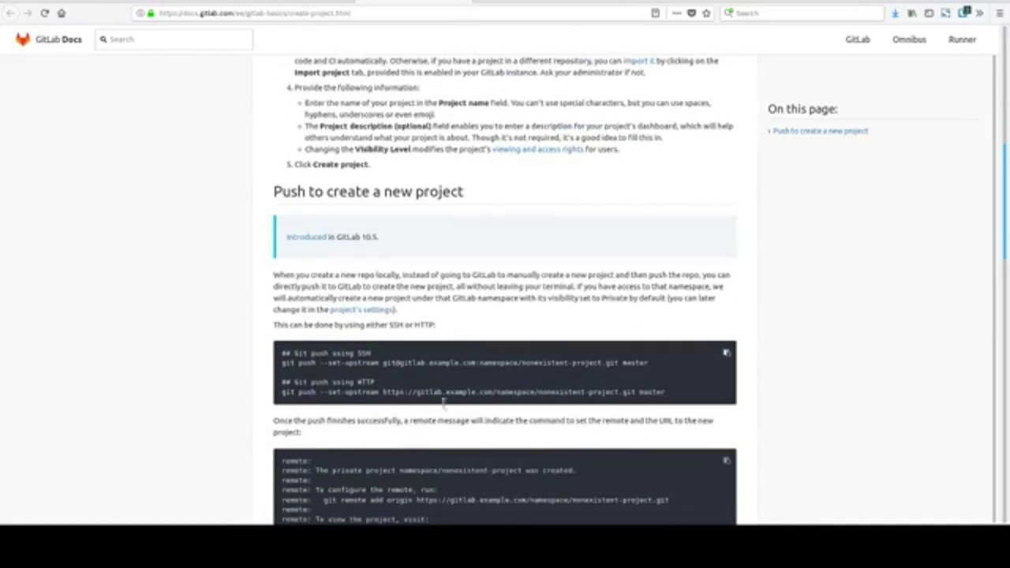
{"action": "scroll", "coordinate": [444, 404], "scroll_direction": "down", "scroll_amount": 3}
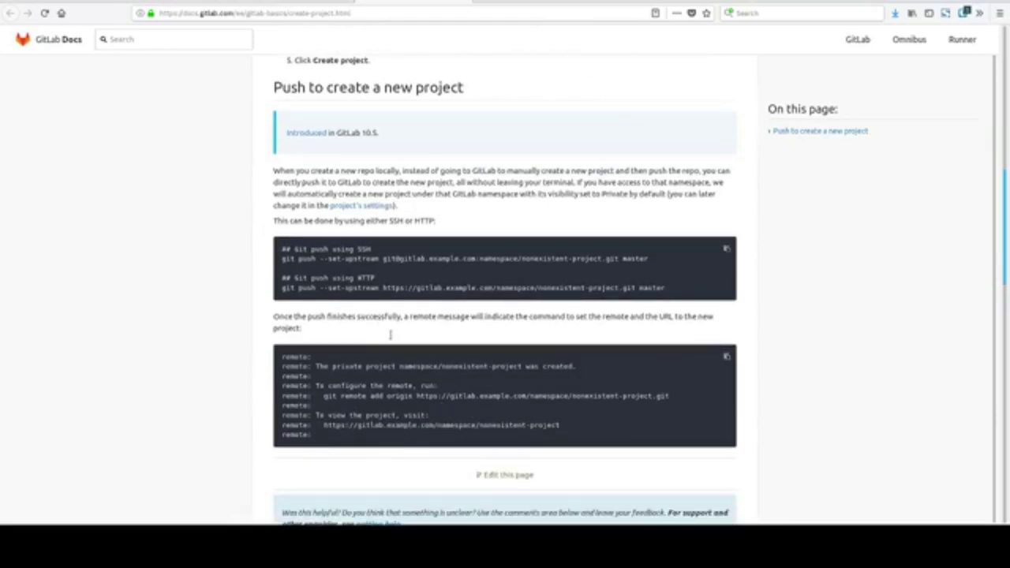
{"action": "scroll", "coordinate": [499, 335], "scroll_direction": "up", "scroll_amount": 10}
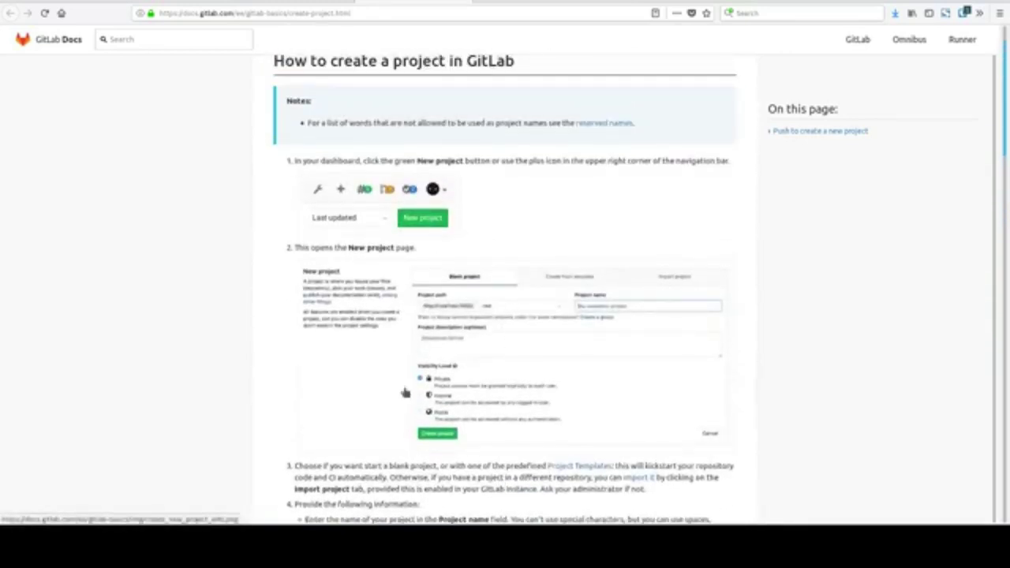
{"action": "scroll", "coordinate": [474, 383], "scroll_direction": "down", "scroll_amount": 5}
{"action": "scroll", "coordinate": [475, 383], "scroll_direction": "up", "scroll_amount": 5}
{"action": "scroll", "coordinate": [483, 328], "scroll_direction": "down", "scroll_amount": 1}
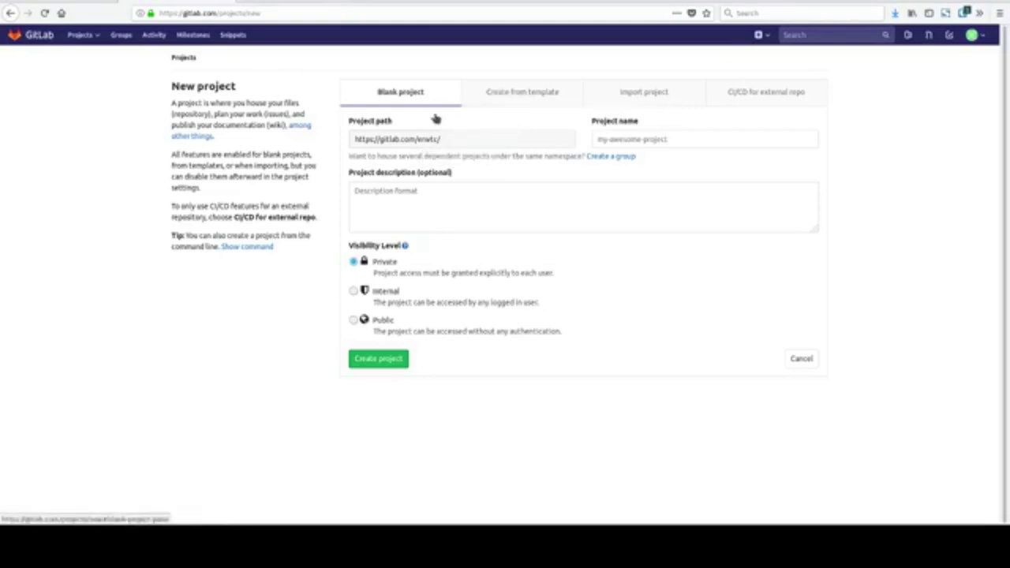
{"action": "left_click", "coordinate": [508, 104]}
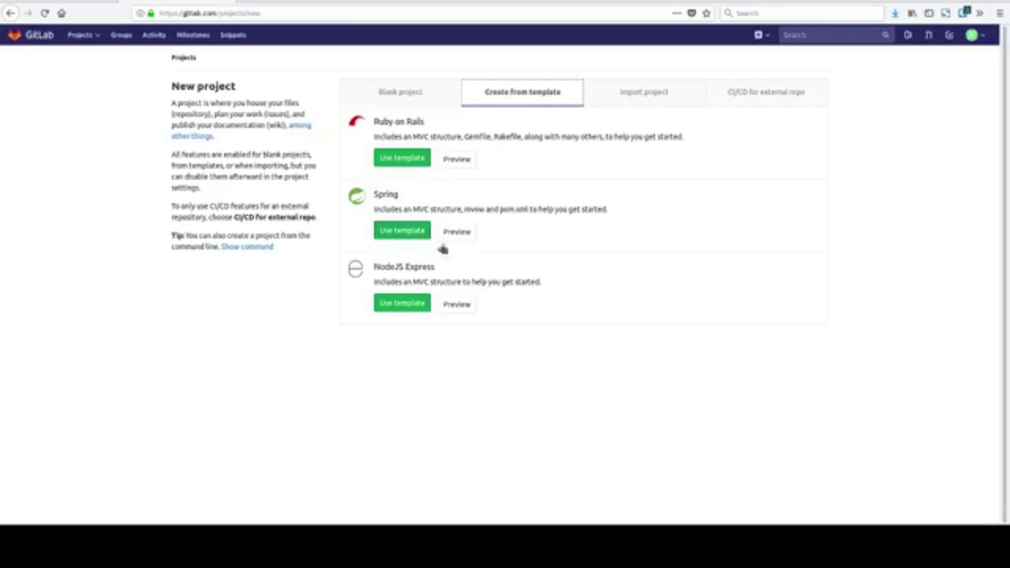
{"action": "left_click", "coordinate": [418, 107]}
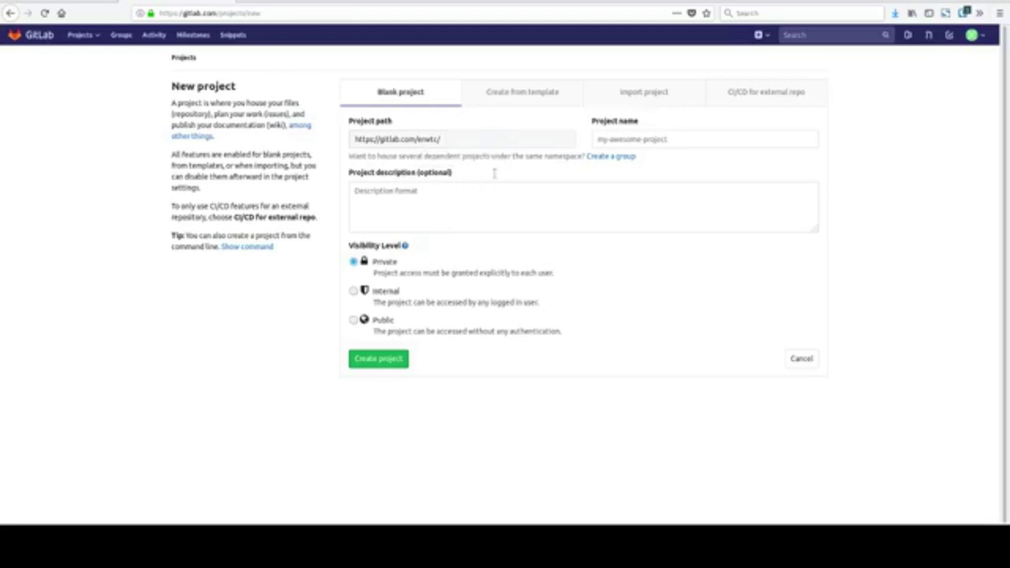
{"action": "left_click", "coordinate": [612, 150]}
{"action": "left_click", "coordinate": [544, 219]}
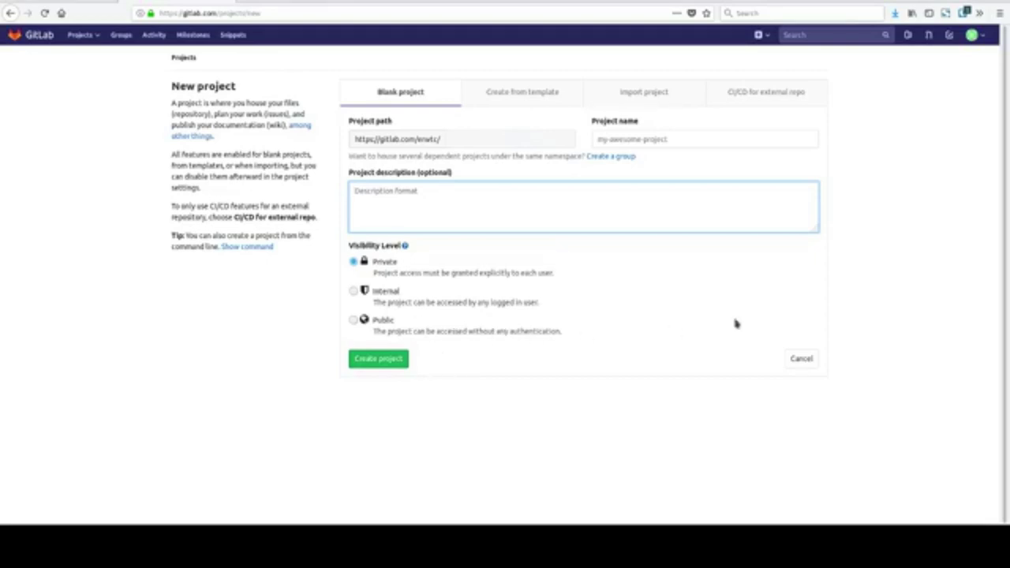
{"action": "left_click", "coordinate": [677, 158]}
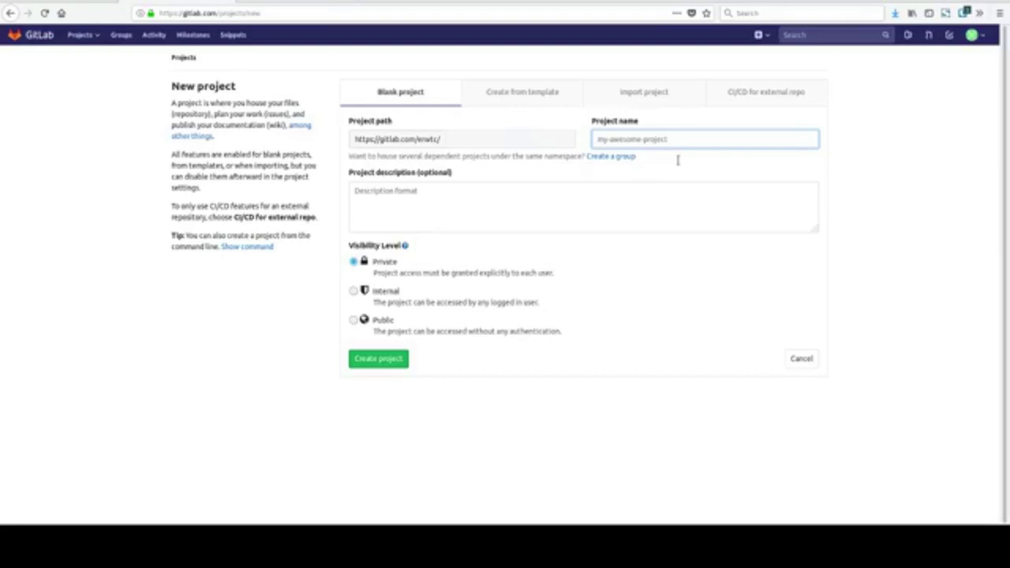
Name the project 'stxlug-demo' and begin its description with 'This is a demo'.
{"action": "type", "text": "stxlug-demo"}
{"action": "left_click", "coordinate": [659, 209]}
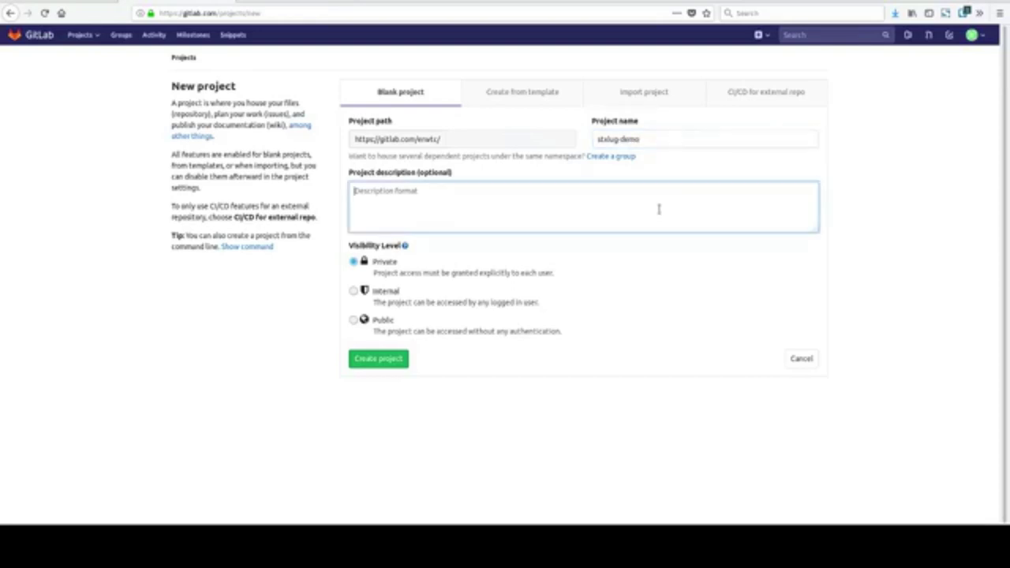
{"action": "type", "text": "This is a demo for Stouth Texas Linux User Gr"}
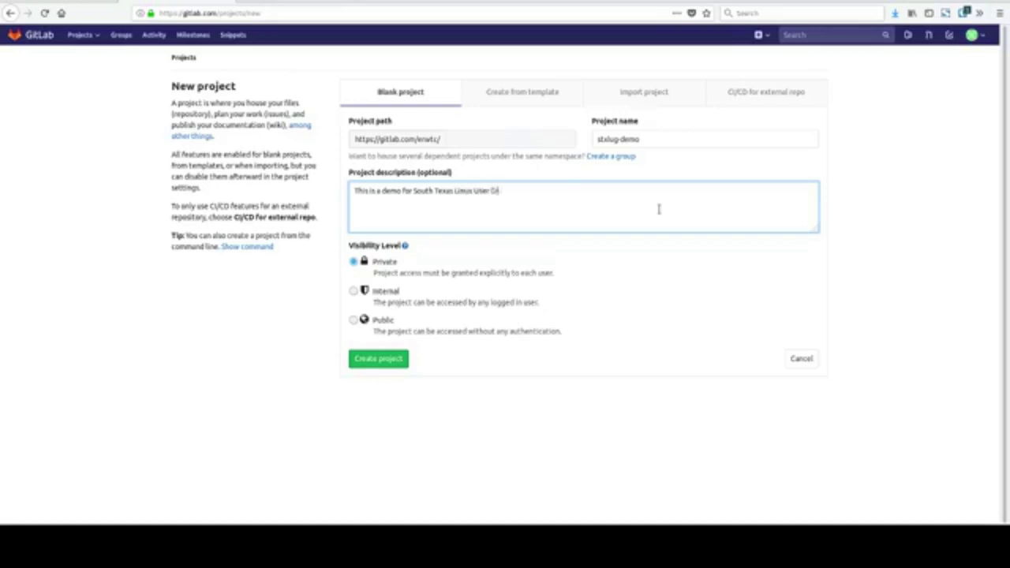
Finish the South Texas Linux User Group blank-project description, set visibility to Public, and create the project.
{"action": "type", "text": "oup. IN this w"}
{"action": "key", "text": "BackSpace"}
{"action": "type", "text": "demo"}
{"action": "key", "text": "BackSpace"}
{"action": "key", "text": "BackSpace"}
{"action": "key", "text": "BackSpace"}
{"action": "type", "text": "mo we have demon"}
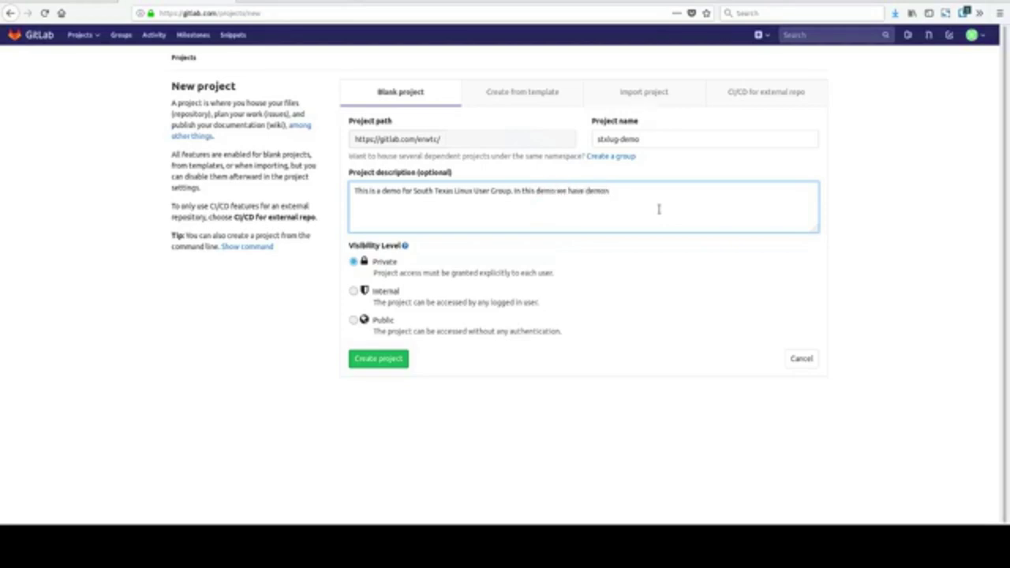
{"action": "type", "text": "strated how to create a blan"}
{"action": "key", "text": "BackSpace"}
{"action": "type", "text": "k project in"}
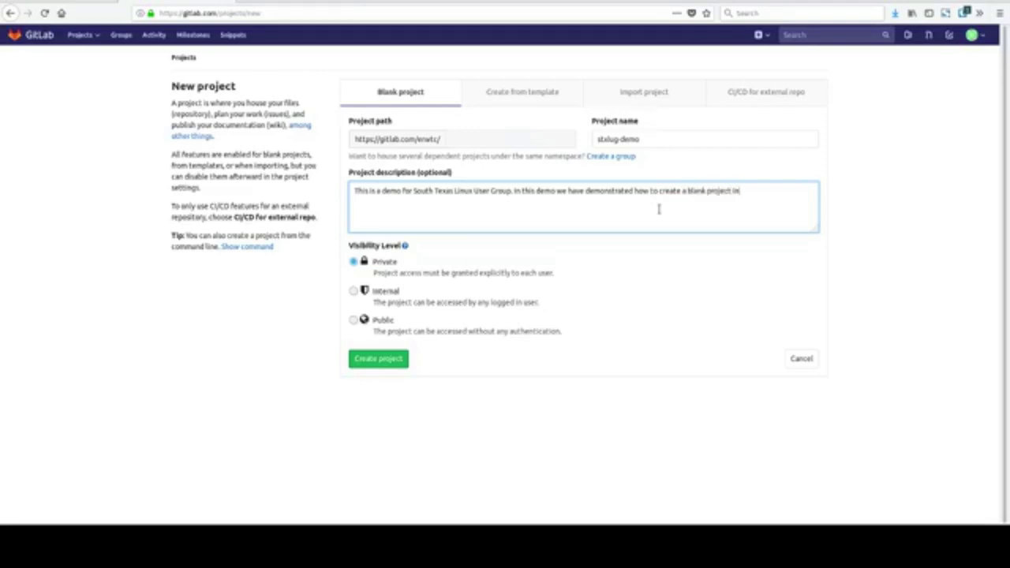
{"action": "type", "text": "."}
{"action": "left_click", "coordinate": [354, 320]}
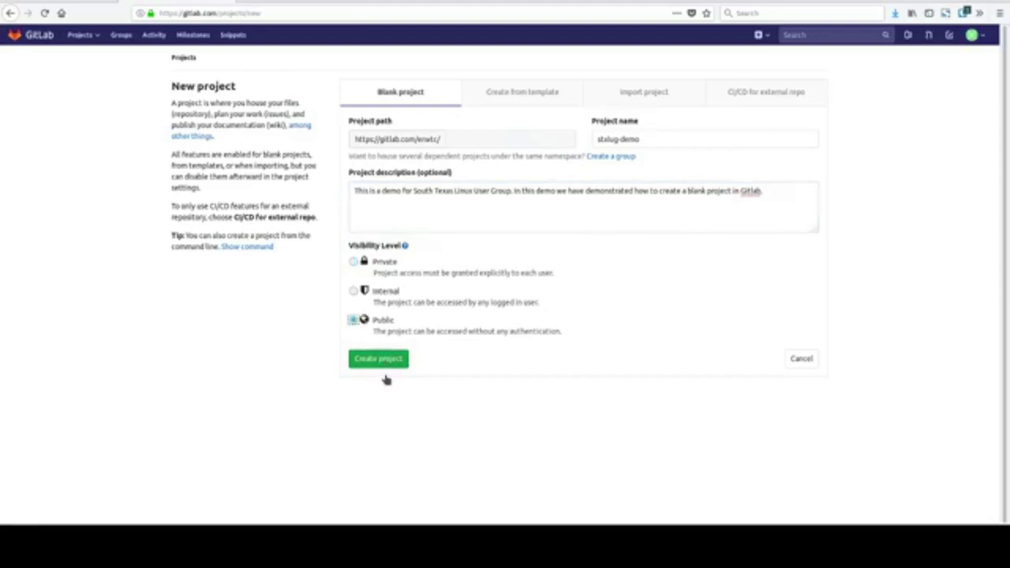
{"action": "left_click", "coordinate": [382, 362]}
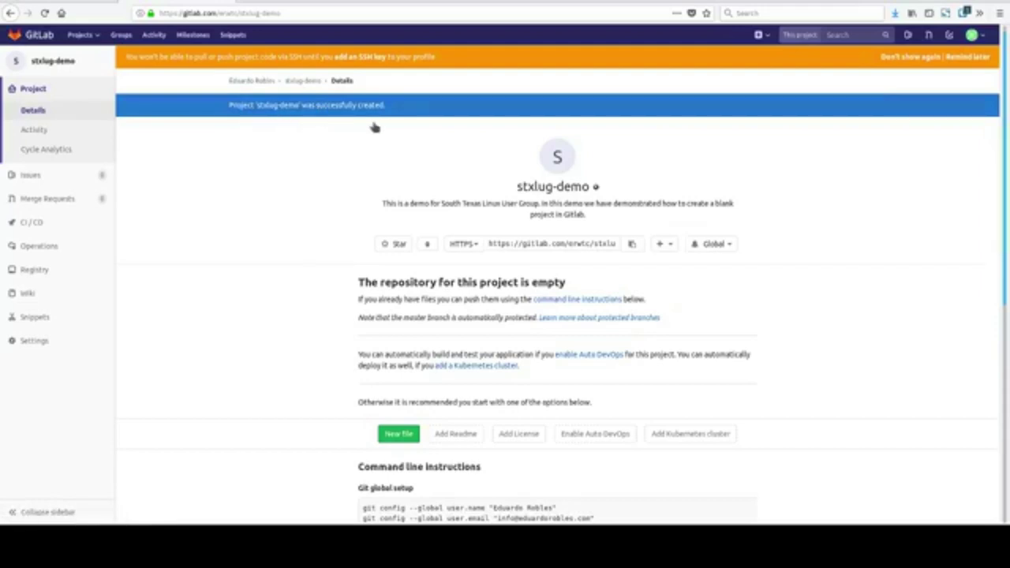
{"action": "left_click", "coordinate": [588, 246]}
{"action": "left_click", "coordinate": [466, 246]}
{"action": "left_click", "coordinate": [207, 341]}
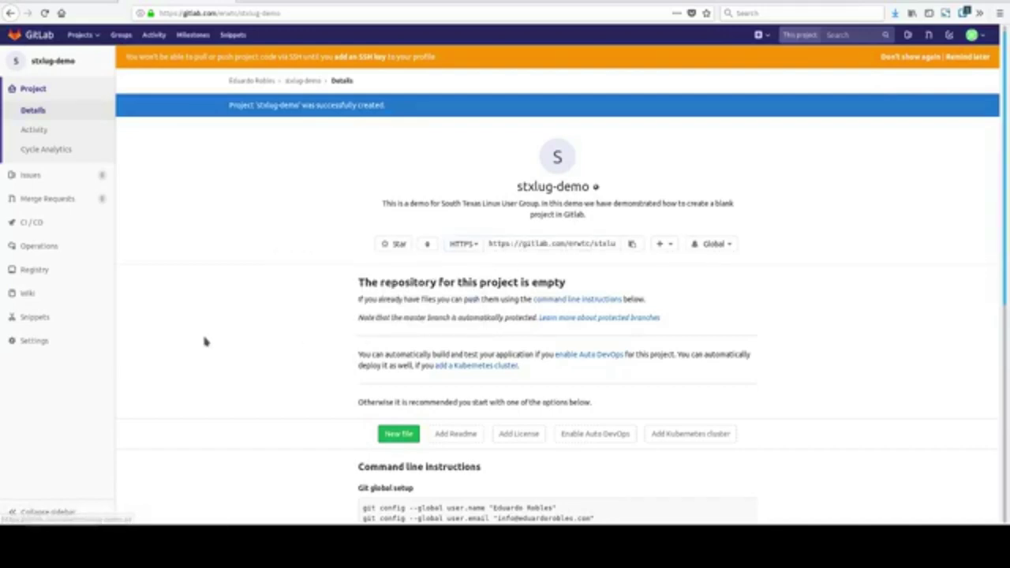
{"action": "scroll", "coordinate": [365, 282], "scroll_direction": "down", "scroll_amount": 1}
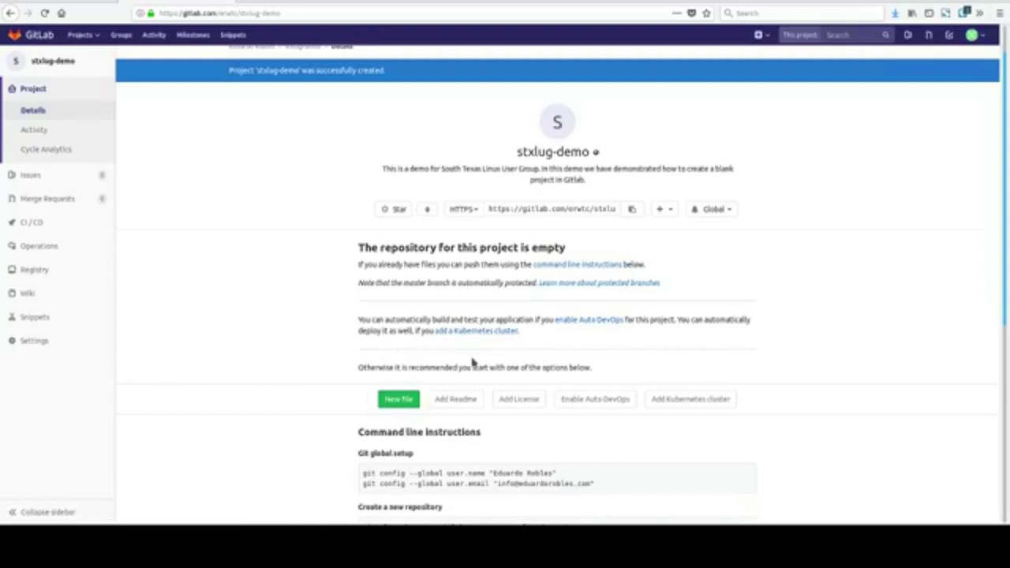
{"action": "scroll", "coordinate": [473, 363], "scroll_direction": "down", "scroll_amount": 3}
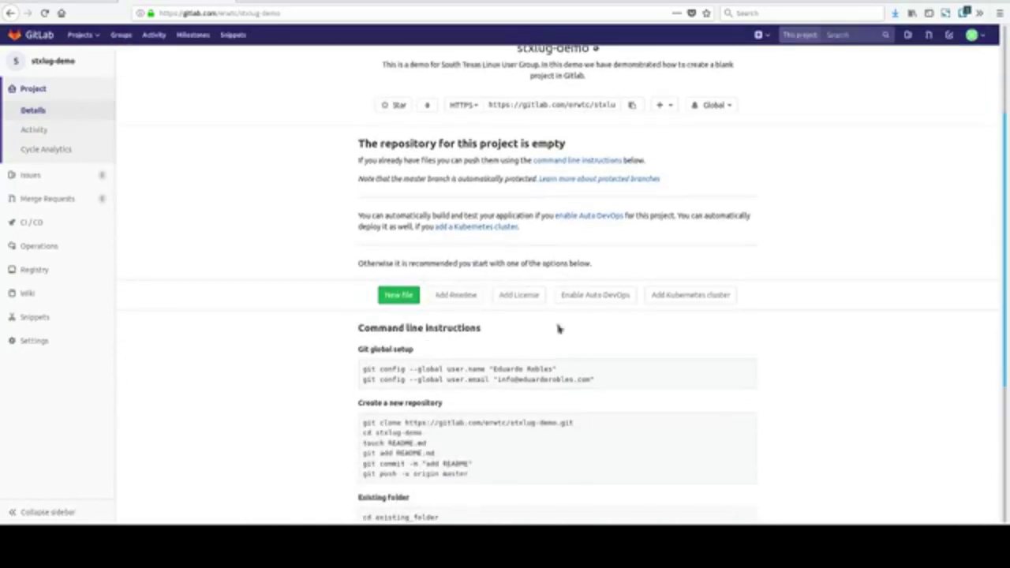
{"action": "scroll", "coordinate": [500, 383], "scroll_direction": "down", "scroll_amount": 2}
{"action": "left_click", "coordinate": [456, 229]}
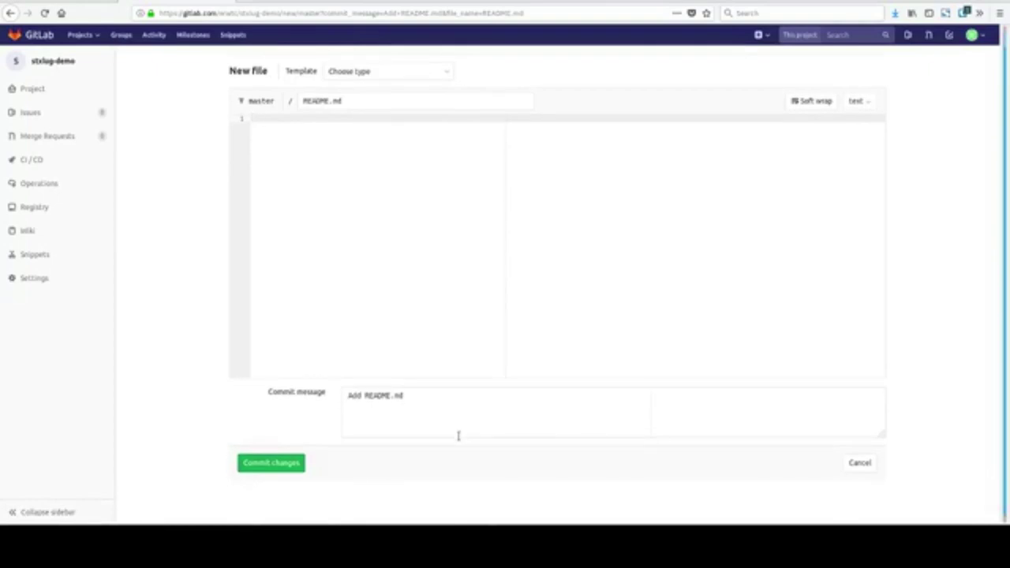
{"action": "key", "text": "alt+Left"}
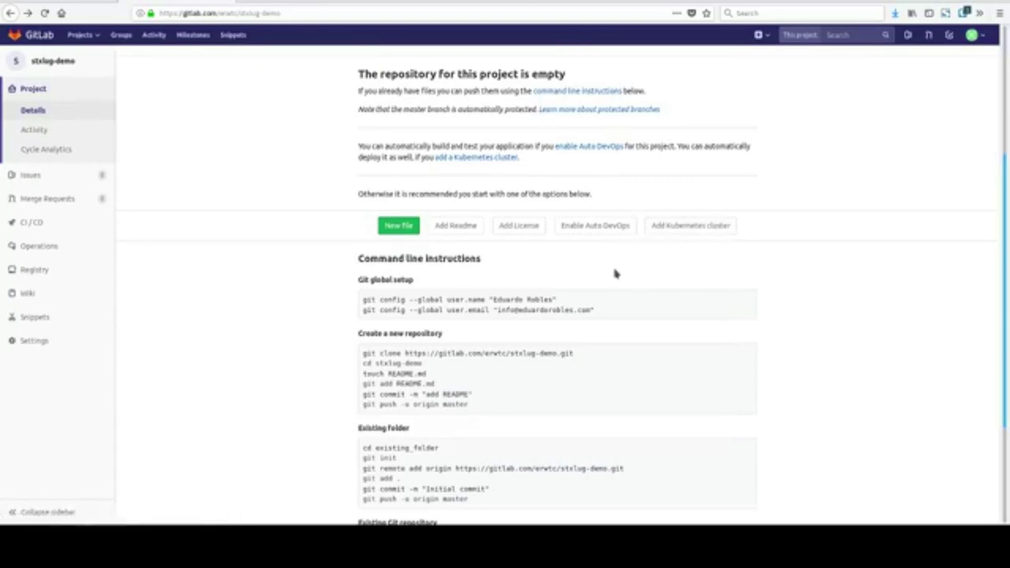
{"action": "scroll", "coordinate": [479, 296], "scroll_direction": "down", "scroll_amount": 1}
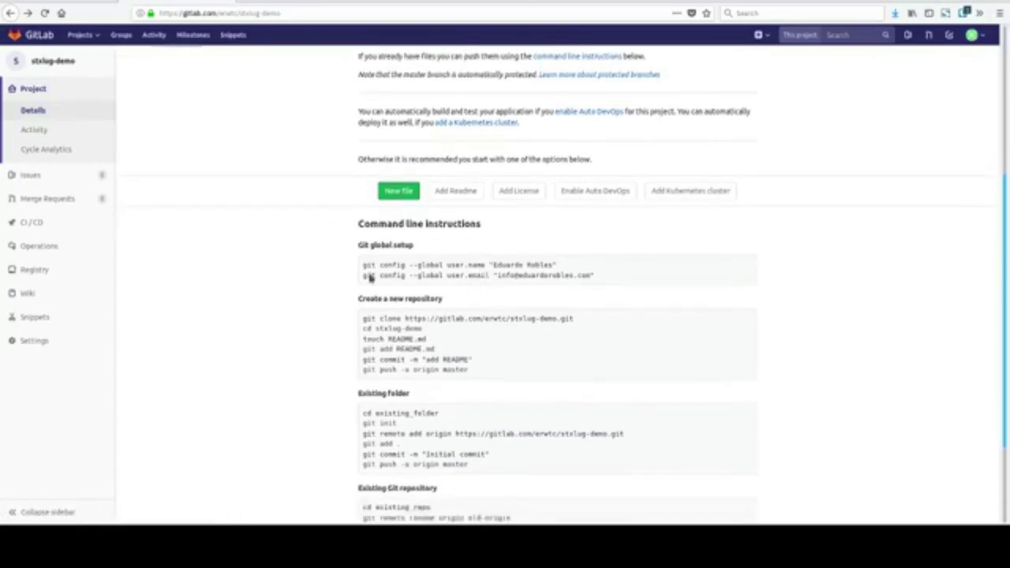
{"action": "scroll", "coordinate": [616, 292], "scroll_direction": "down", "scroll_amount": 2}
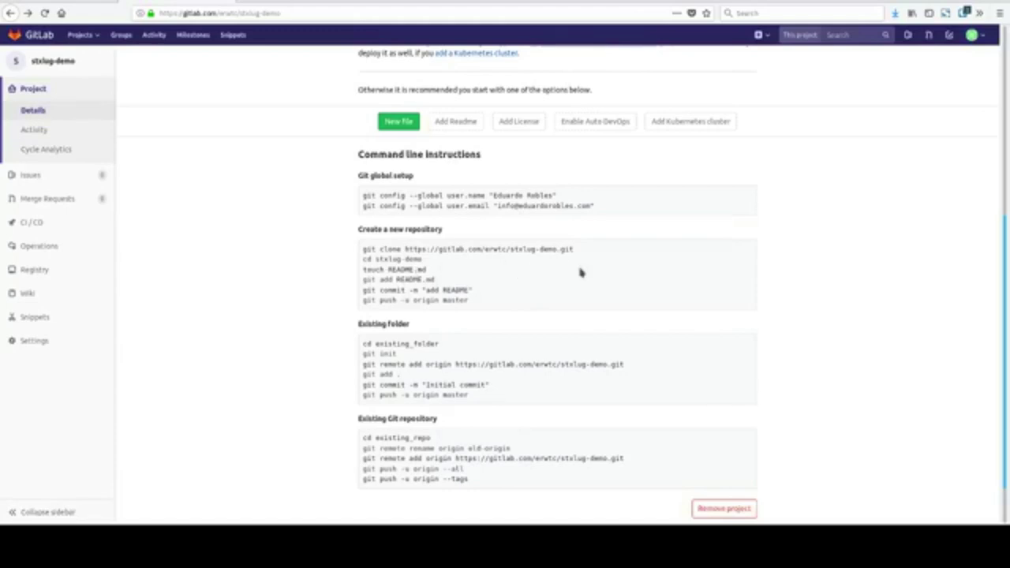
{"action": "scroll", "coordinate": [559, 276], "scroll_direction": "down", "scroll_amount": 1}
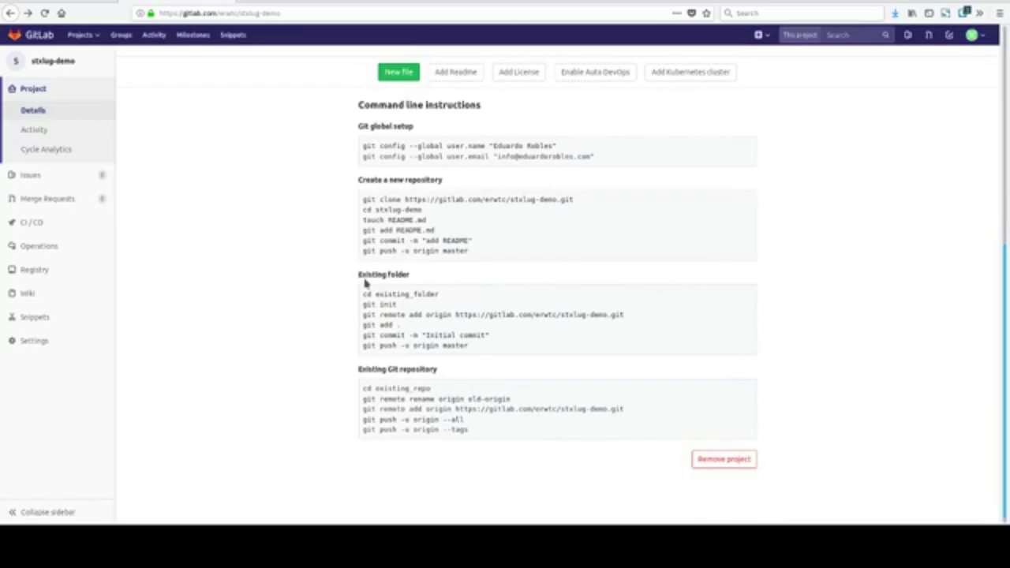
{"action": "left_click_drag", "start_coordinate": [362, 146], "coordinate": [468, 273]}
{"action": "left_click", "coordinate": [470, 273]}
{"action": "scroll", "coordinate": [433, 332], "scroll_direction": "up", "scroll_amount": 2}
{"action": "scroll", "coordinate": [433, 331], "scroll_direction": "up", "scroll_amount": 5}
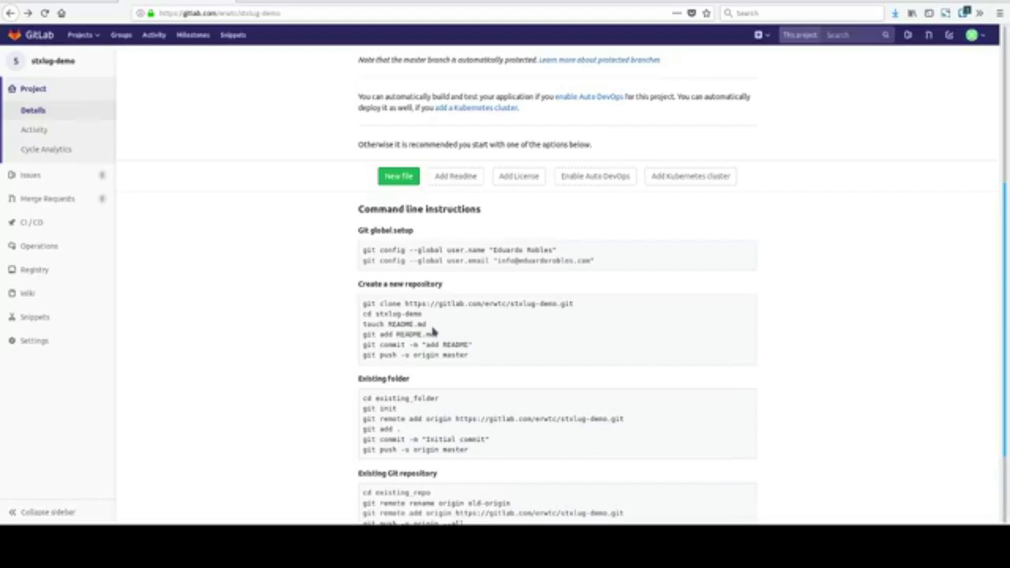
{"action": "scroll", "coordinate": [432, 332], "scroll_direction": "up", "scroll_amount": 10}
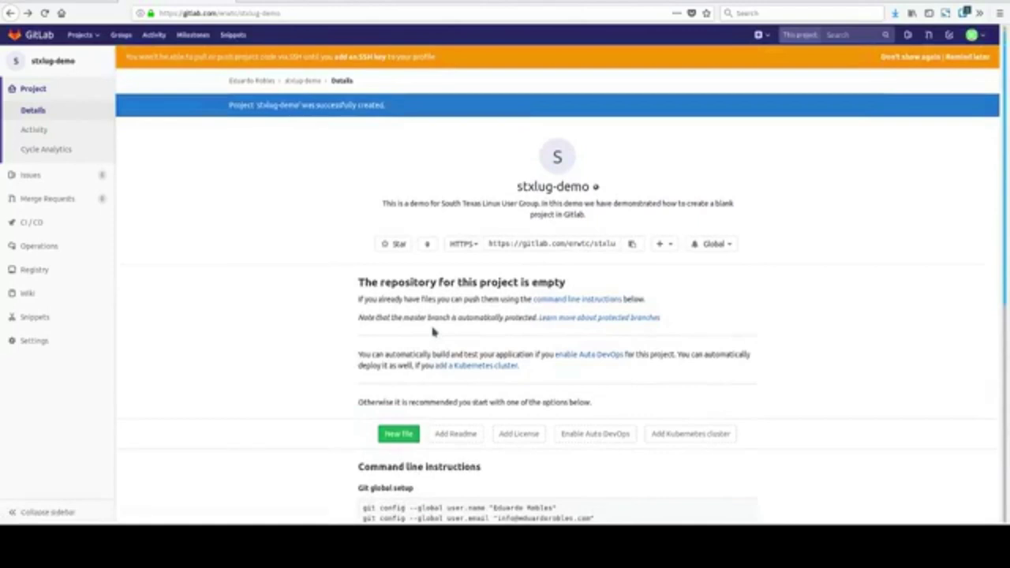
{"action": "scroll", "coordinate": [432, 332], "scroll_direction": "down", "scroll_amount": 3}
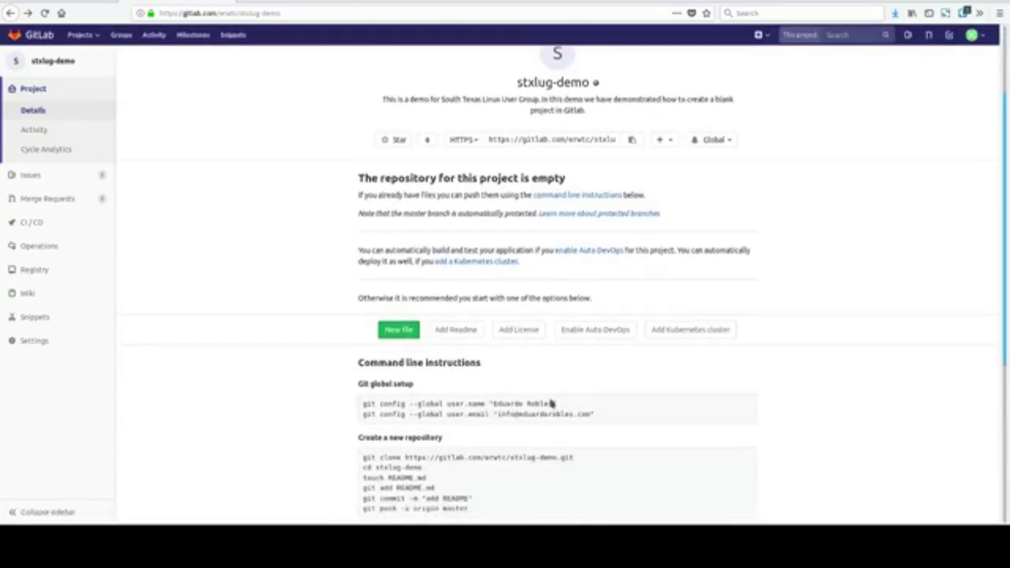
{"action": "scroll", "coordinate": [551, 403], "scroll_direction": "down", "scroll_amount": 2}
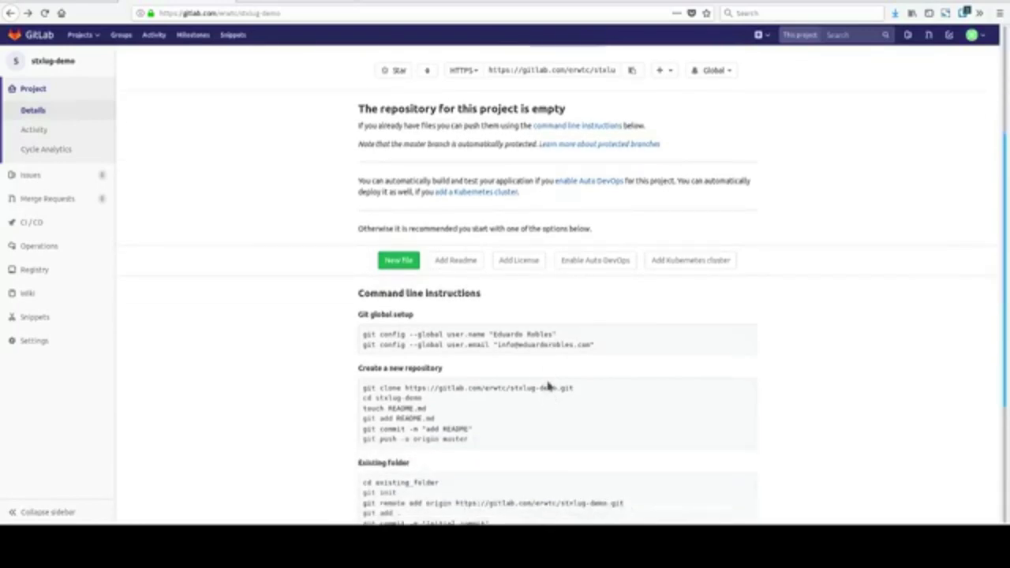
{"action": "scroll", "coordinate": [550, 387], "scroll_direction": "down", "scroll_amount": 3}
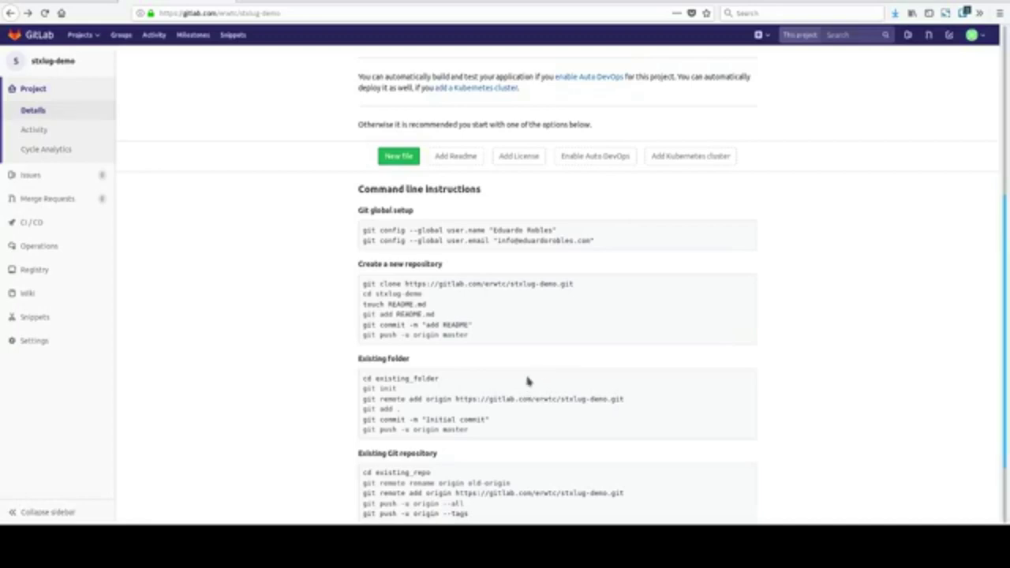
{"action": "scroll", "coordinate": [528, 377], "scroll_direction": "down", "scroll_amount": 1}
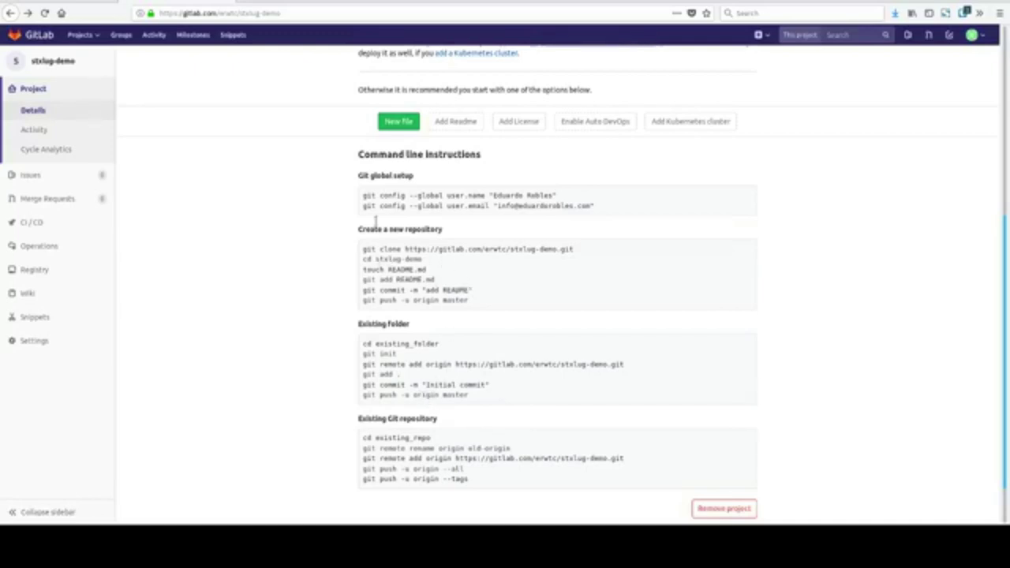
{"action": "left_click_drag", "start_coordinate": [363, 195], "coordinate": [638, 229]}
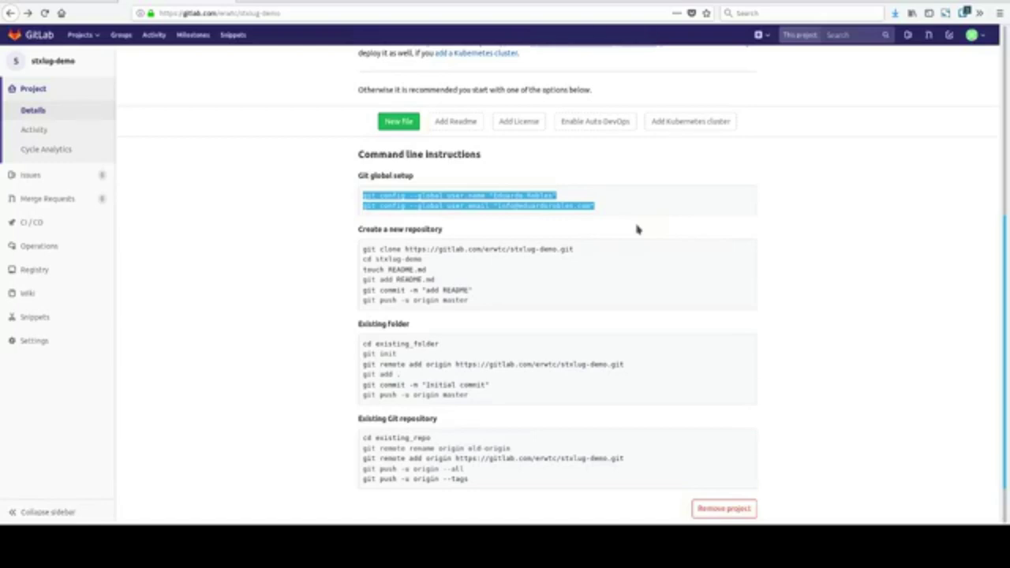
{"action": "left_click", "coordinate": [502, 322]}
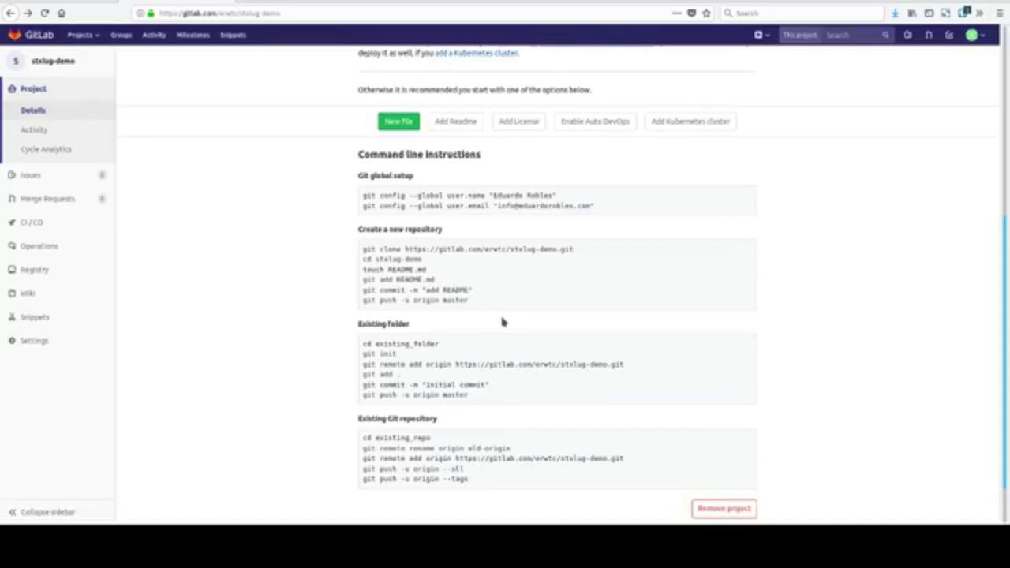
{"action": "left_click_drag", "start_coordinate": [427, 272], "coordinate": [364, 270]}
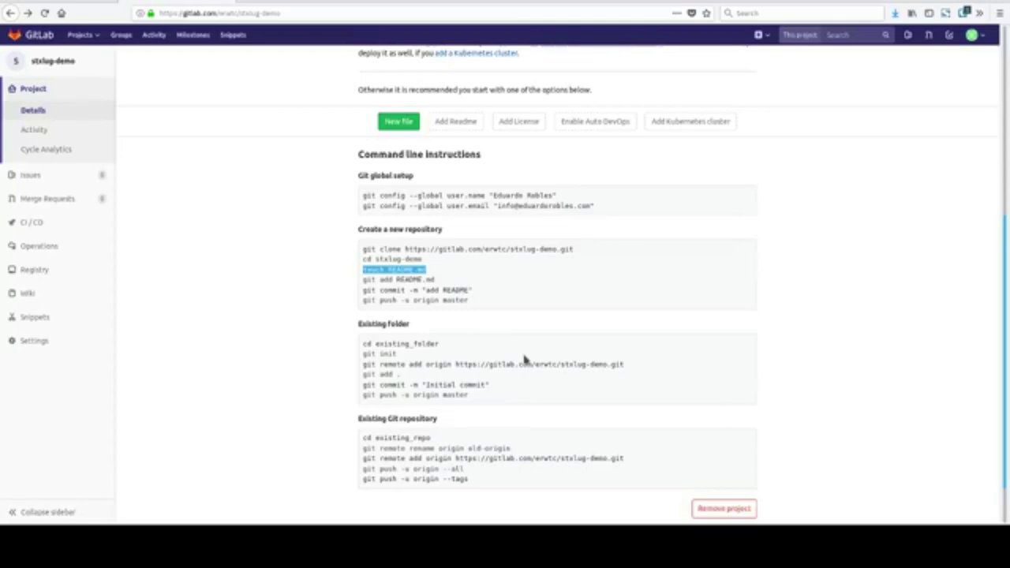
{"action": "left_click_drag", "start_coordinate": [435, 279], "coordinate": [361, 281]}
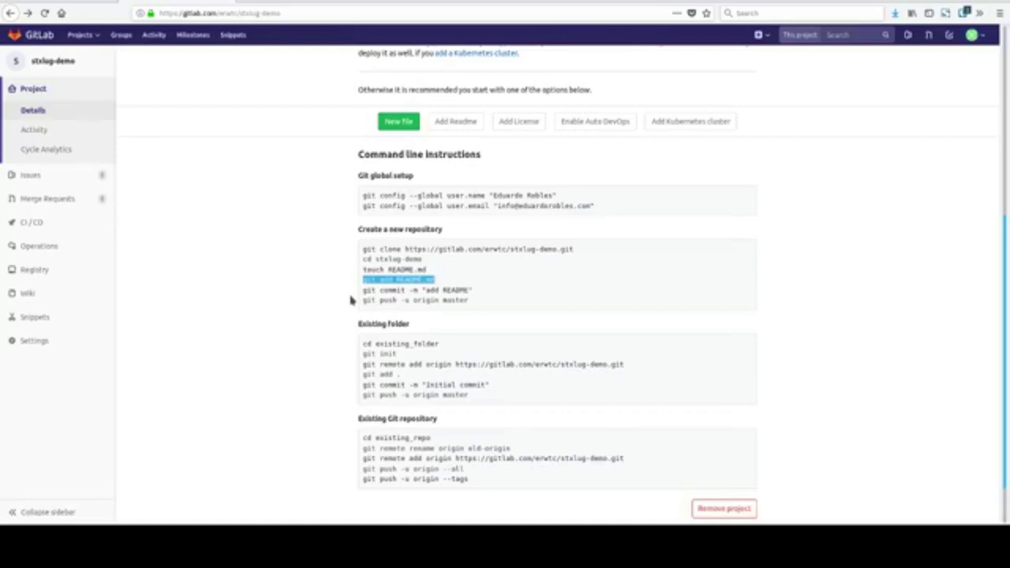
{"action": "left_click_drag", "start_coordinate": [476, 311], "coordinate": [365, 315]}
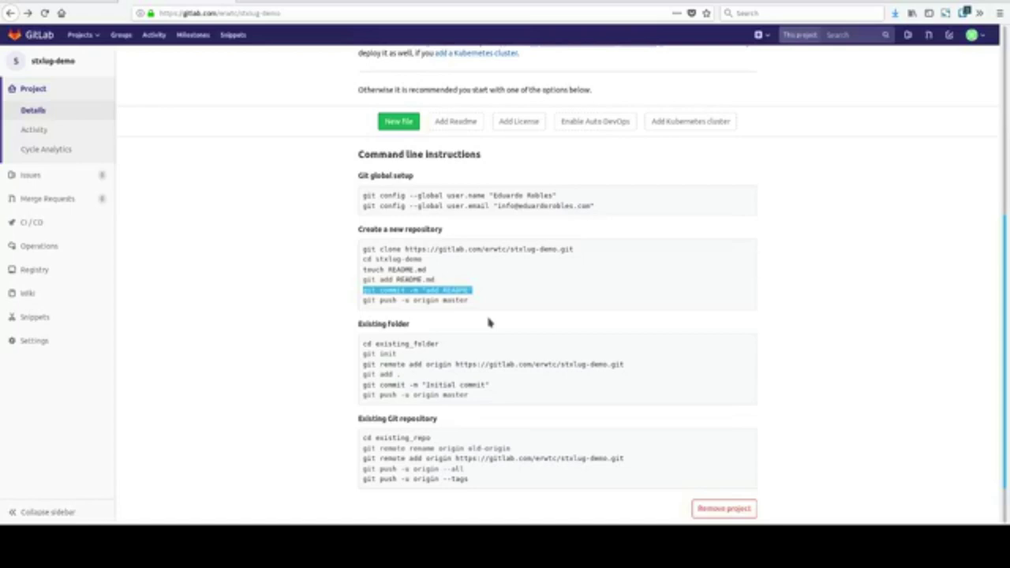
{"action": "left_click_drag", "start_coordinate": [488, 322], "coordinate": [359, 322]}
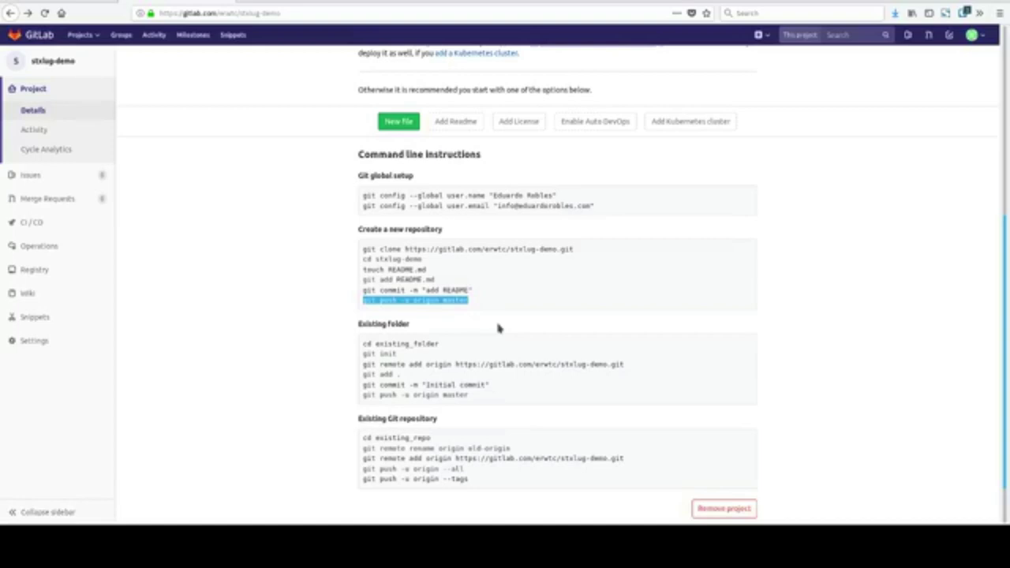
{"action": "left_click_drag", "start_coordinate": [357, 229], "coordinate": [461, 247]}
{"action": "left_click", "coordinate": [479, 335]}
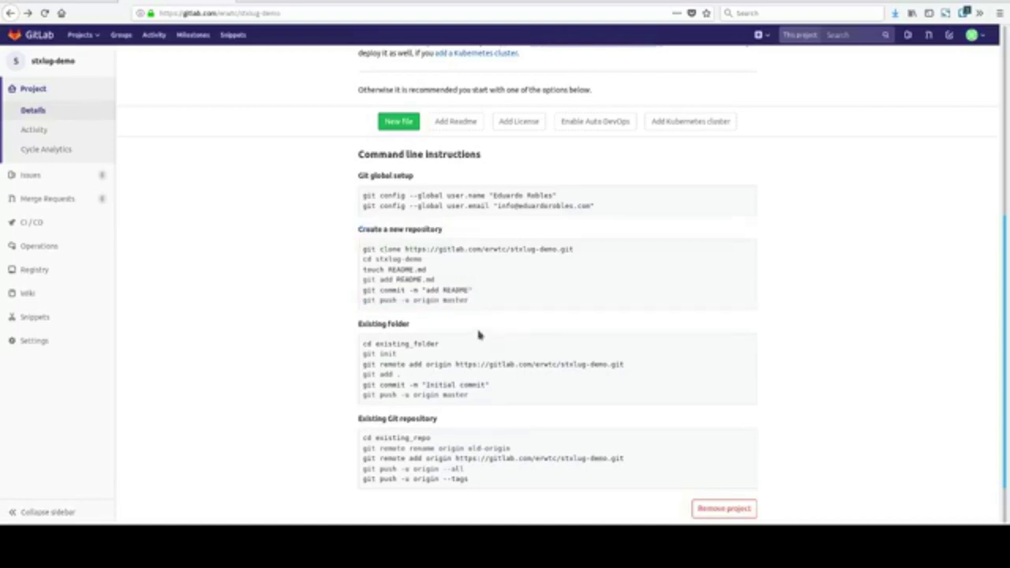
{"action": "scroll", "coordinate": [477, 336], "scroll_direction": "down", "scroll_amount": 1}
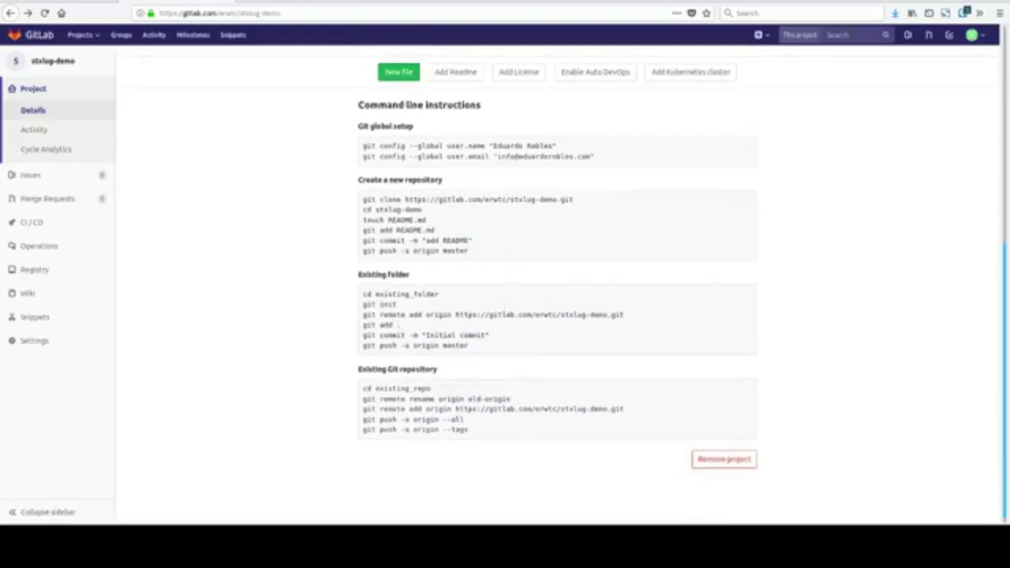
{"action": "double_click", "coordinate": [368, 294]}
{"action": "left_click_drag", "start_coordinate": [398, 304], "coordinate": [363, 305]}
{"action": "left_click", "coordinate": [618, 330]}
{"action": "double_click", "coordinate": [398, 324]}
{"action": "left_click_drag", "start_coordinate": [402, 324], "coordinate": [365, 324]}
{"action": "left_click_drag", "start_coordinate": [363, 230], "coordinate": [435, 231]}
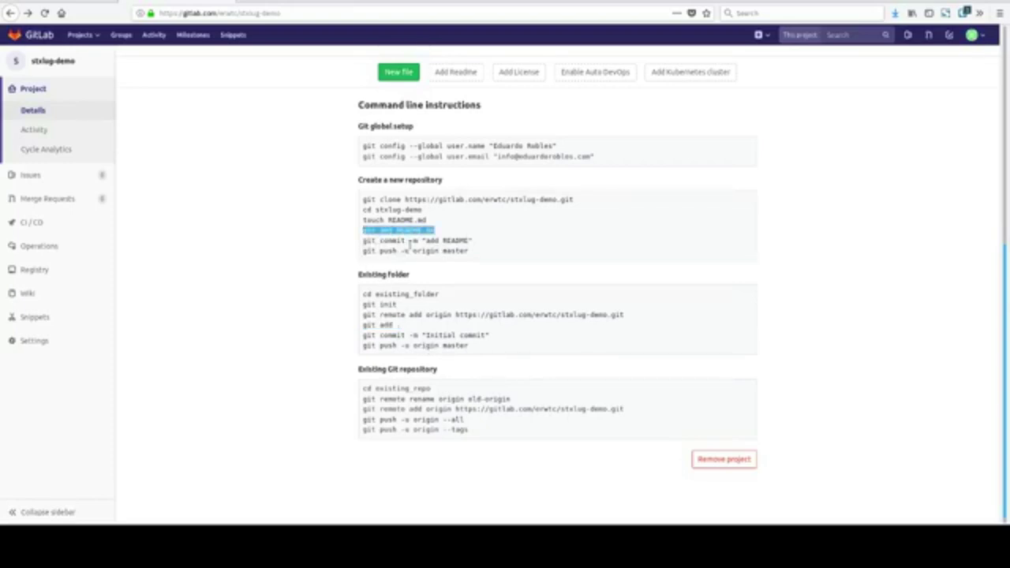
{"action": "left_click", "coordinate": [409, 244]}
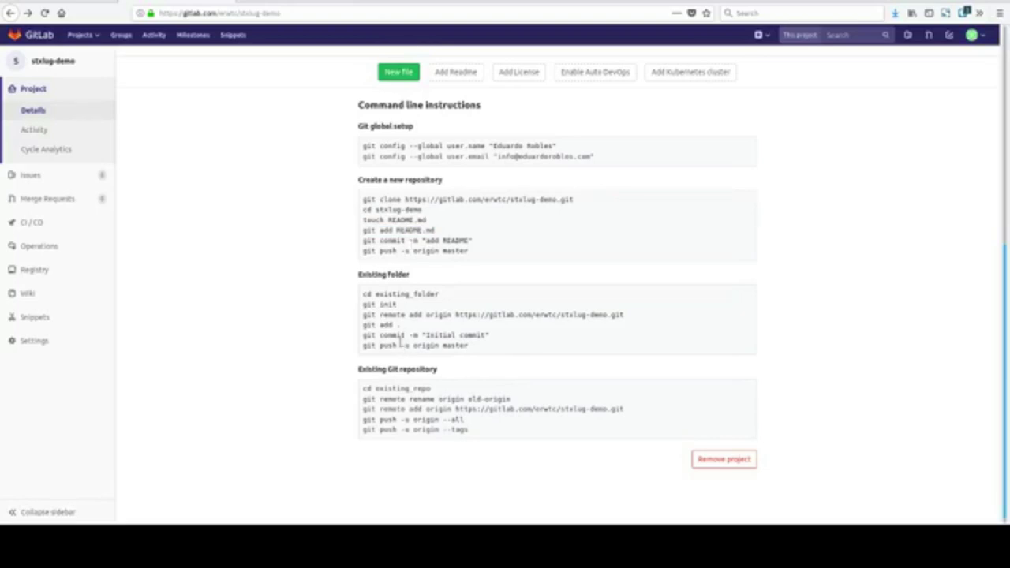
{"action": "double_click", "coordinate": [399, 325]}
{"action": "left_click", "coordinate": [418, 344]}
{"action": "left_click_drag", "start_coordinate": [397, 237], "coordinate": [436, 240]}
{"action": "left_click", "coordinate": [449, 251]}
{"action": "left_click_drag", "start_coordinate": [402, 324], "coordinate": [362, 325]}
{"action": "left_click", "coordinate": [410, 345]}
{"action": "left_click_drag", "start_coordinate": [399, 325], "coordinate": [364, 325]}
{"action": "left_click", "coordinate": [402, 346]}
{"action": "left_click_drag", "start_coordinate": [363, 352], "coordinate": [497, 354]}
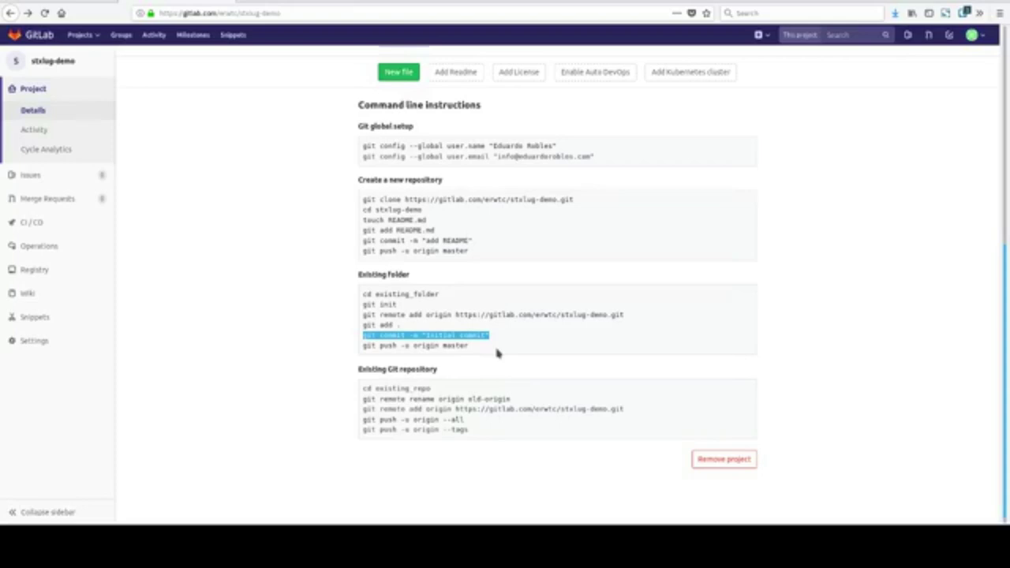
{"action": "left_click", "coordinate": [417, 355]}
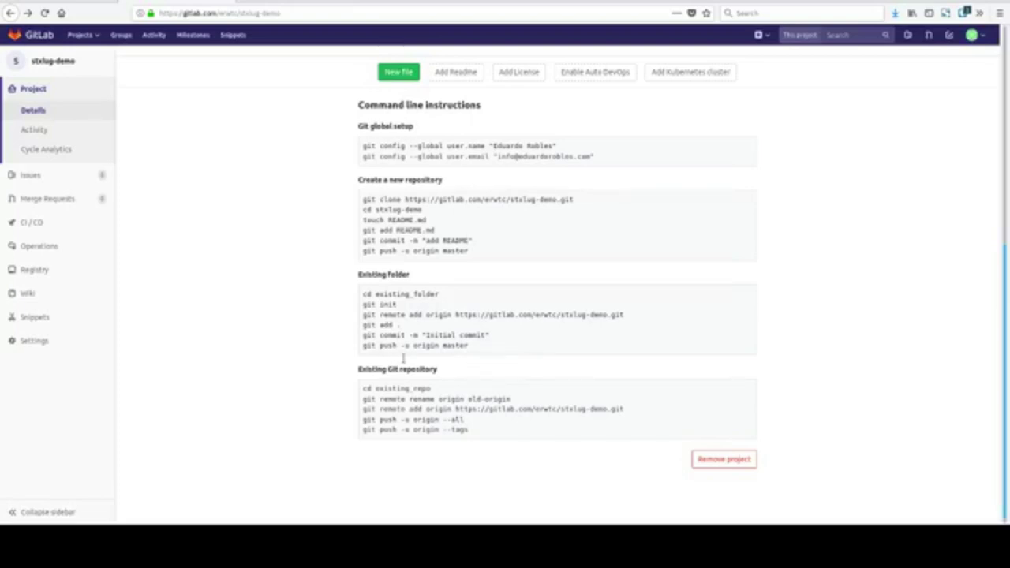
{"action": "left_click_drag", "start_coordinate": [477, 361], "coordinate": [361, 366]}
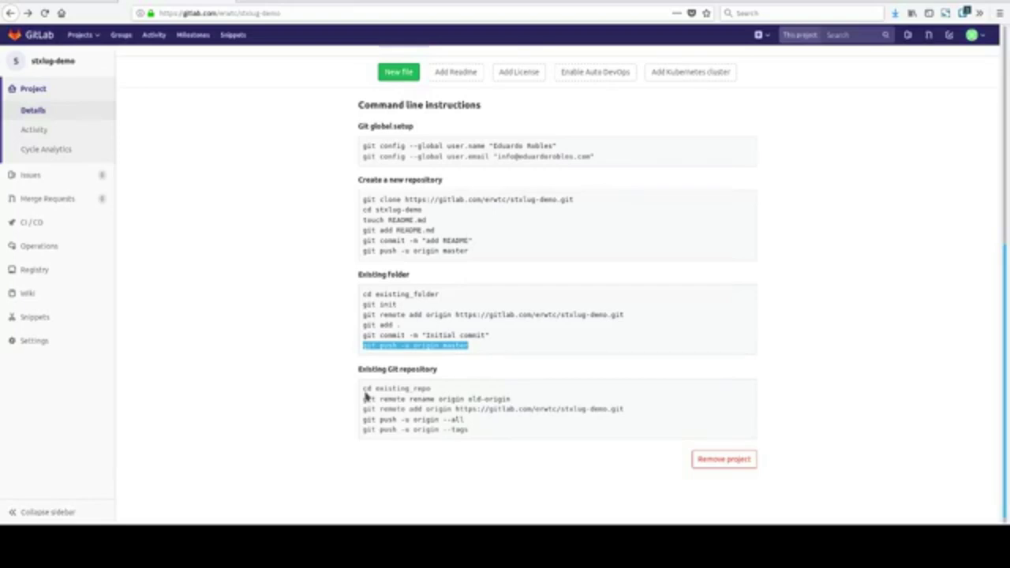
{"action": "left_click", "coordinate": [364, 396]}
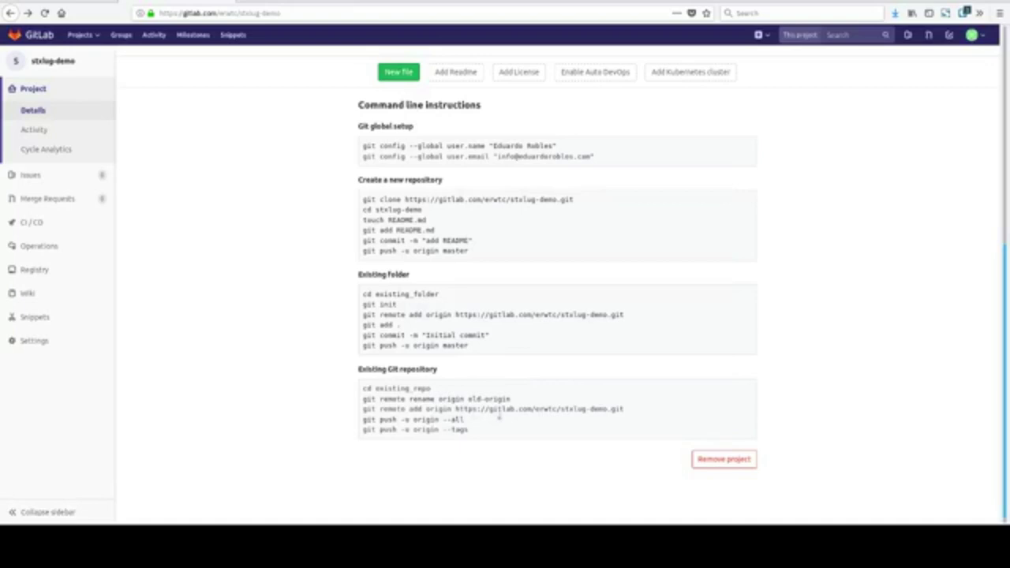
{"action": "left_click_drag", "start_coordinate": [364, 399], "coordinate": [520, 413]}
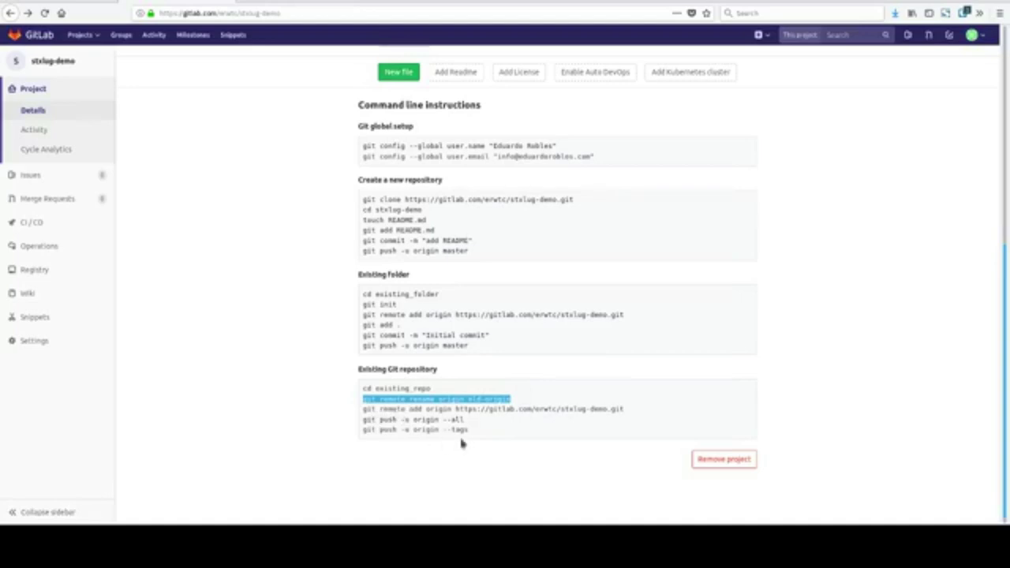
{"action": "left_click_drag", "start_coordinate": [364, 426], "coordinate": [624, 424]}
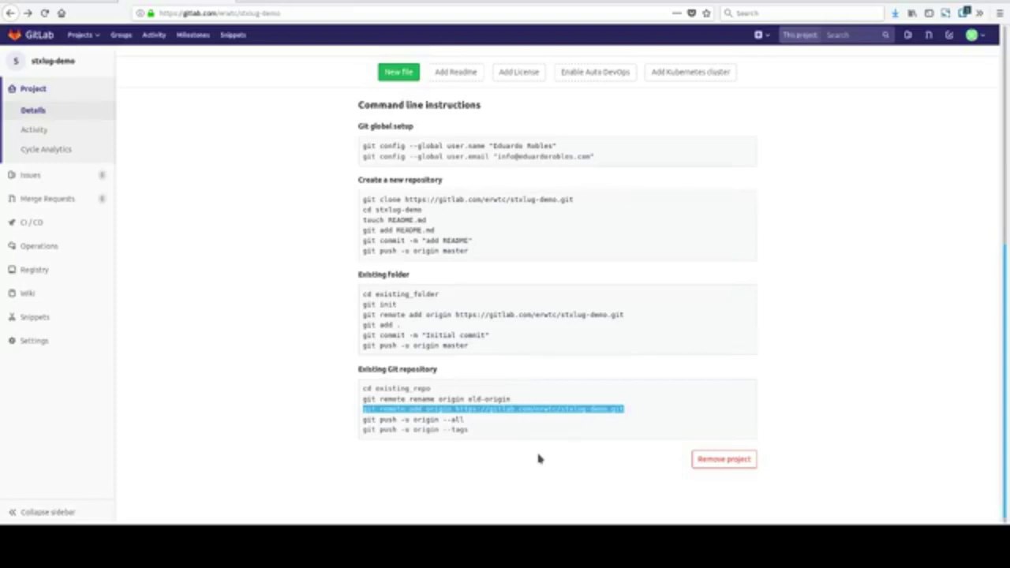
{"action": "left_click_drag", "start_coordinate": [483, 439], "coordinate": [357, 444]}
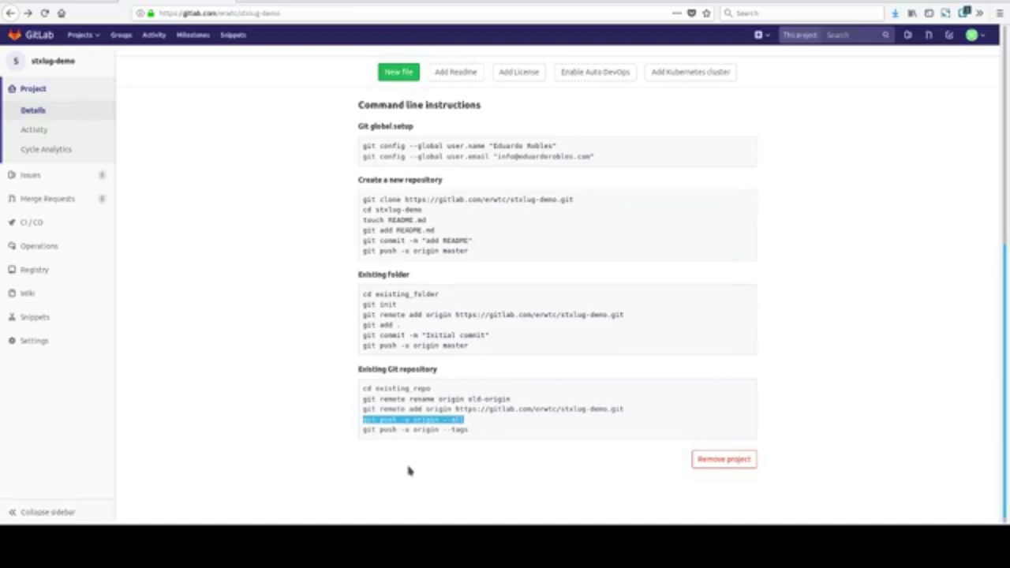
{"action": "triple_click", "coordinate": [395, 442]}
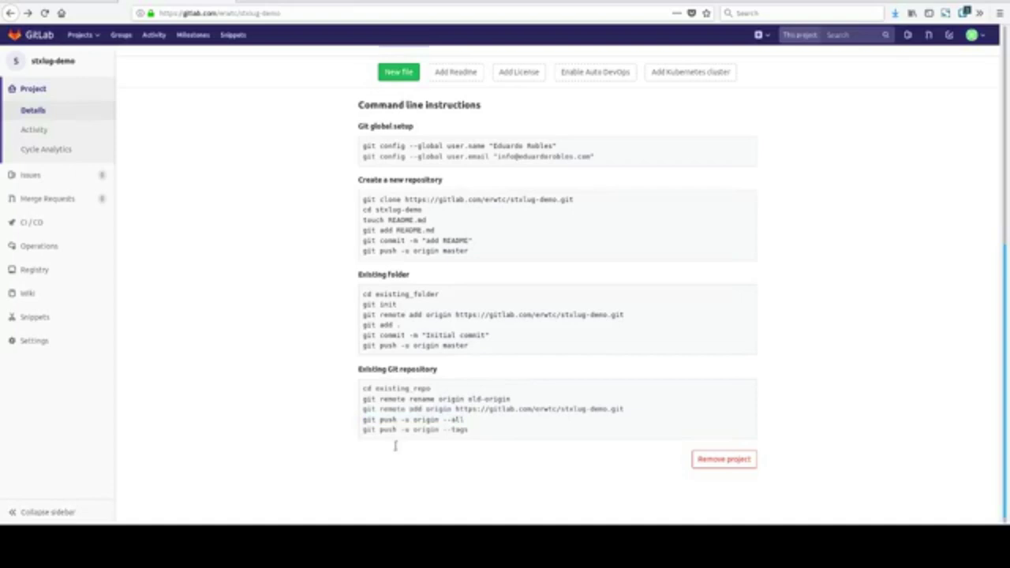
{"action": "left_click", "coordinate": [477, 452]}
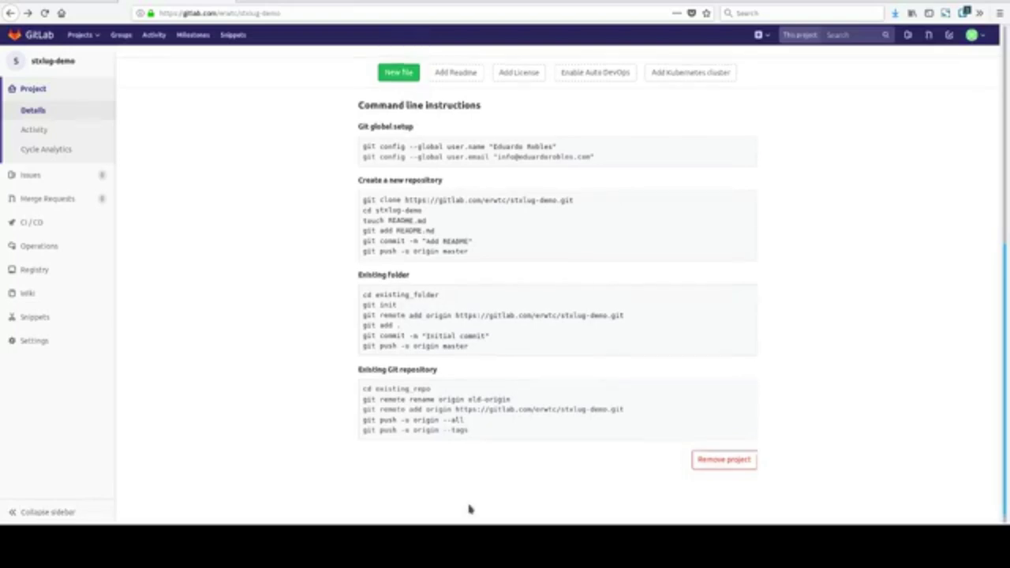
Scroll to the top of the stxlug-demo page and highlight the 'Git global setup' heading.
{"action": "scroll", "coordinate": [471, 513], "scroll_direction": "up", "scroll_amount": 2}
{"action": "scroll", "coordinate": [469, 509], "scroll_direction": "up", "scroll_amount": 5}
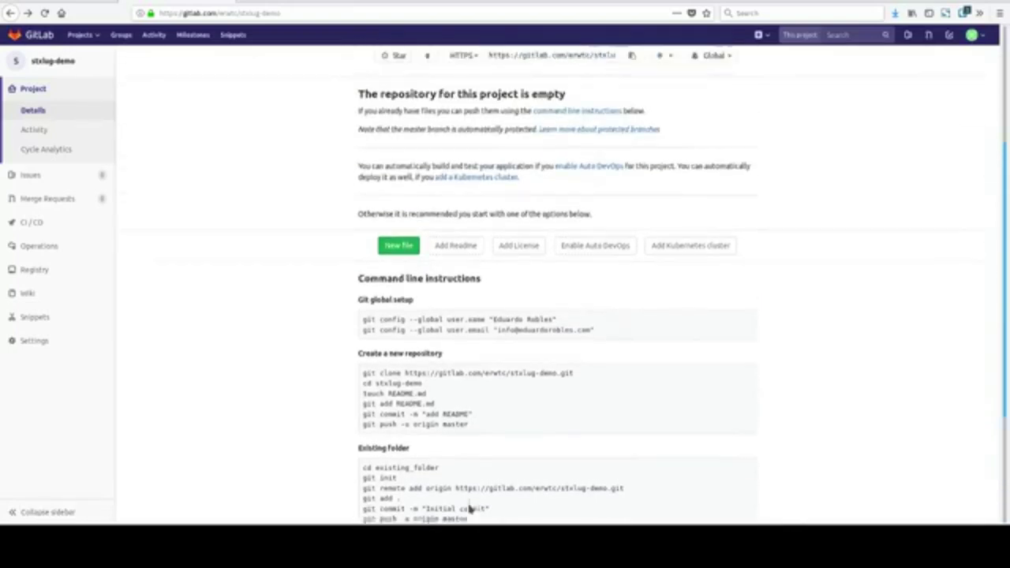
{"action": "scroll", "coordinate": [530, 320], "scroll_direction": "up", "scroll_amount": 3}
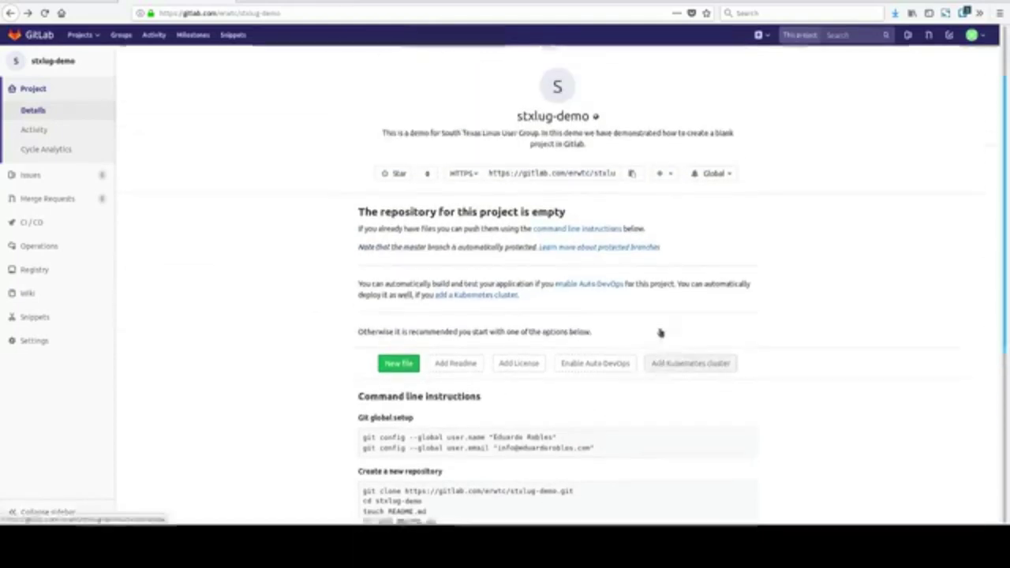
{"action": "scroll", "coordinate": [543, 394], "scroll_direction": "down", "scroll_amount": 6}
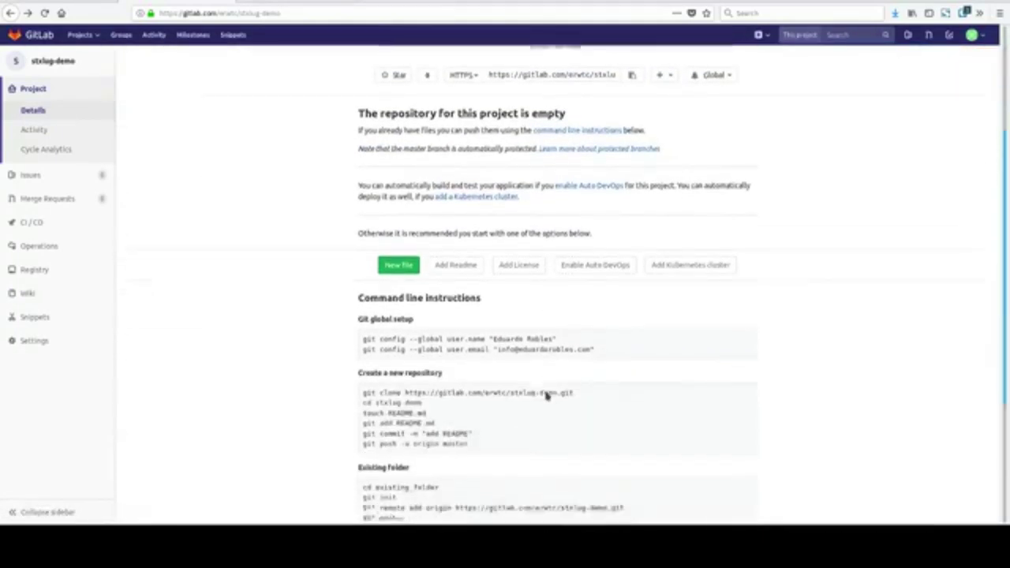
{"action": "left_click_drag", "start_coordinate": [359, 272], "coordinate": [421, 283]}
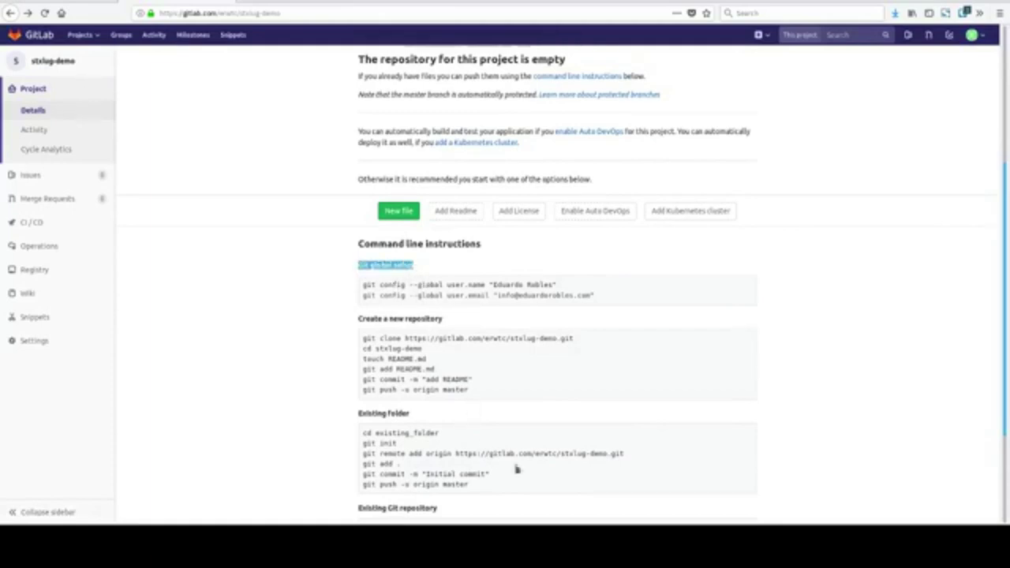
{"action": "scroll", "coordinate": [521, 473], "scroll_direction": "down", "scroll_amount": 1}
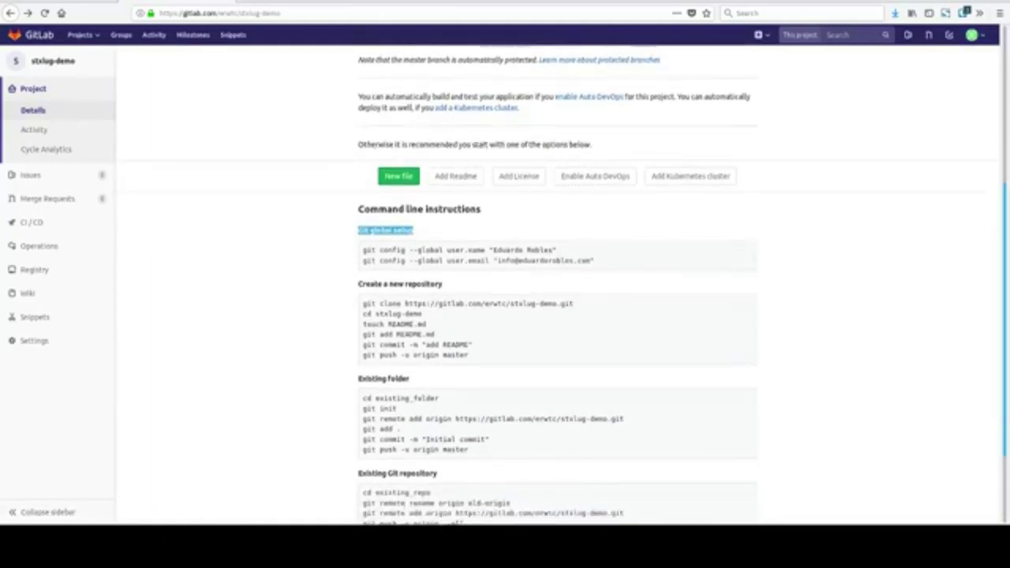
Clear the heading highlight and launch a Konsole terminal with Ctrl+Alt+T.
{"action": "key", "text": "alt+Tab"}
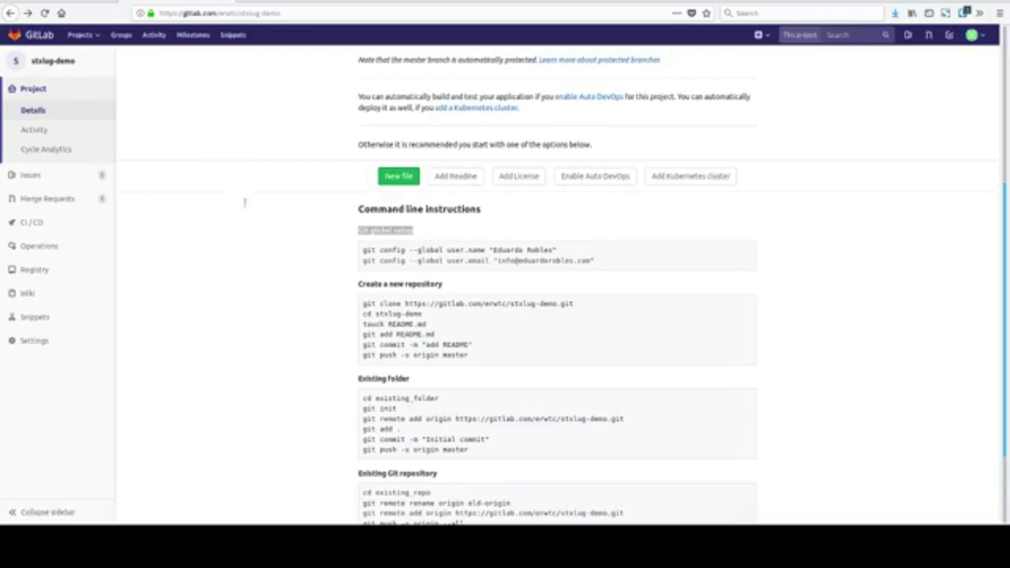
{"action": "left_click", "coordinate": [758, 378]}
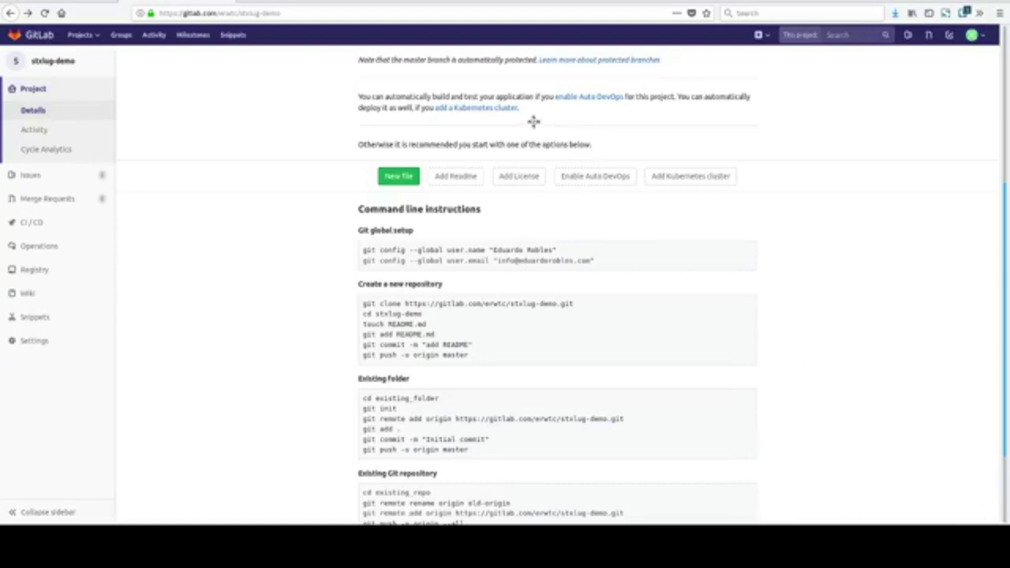
{"action": "key", "text": "ctrl+alt+t"}
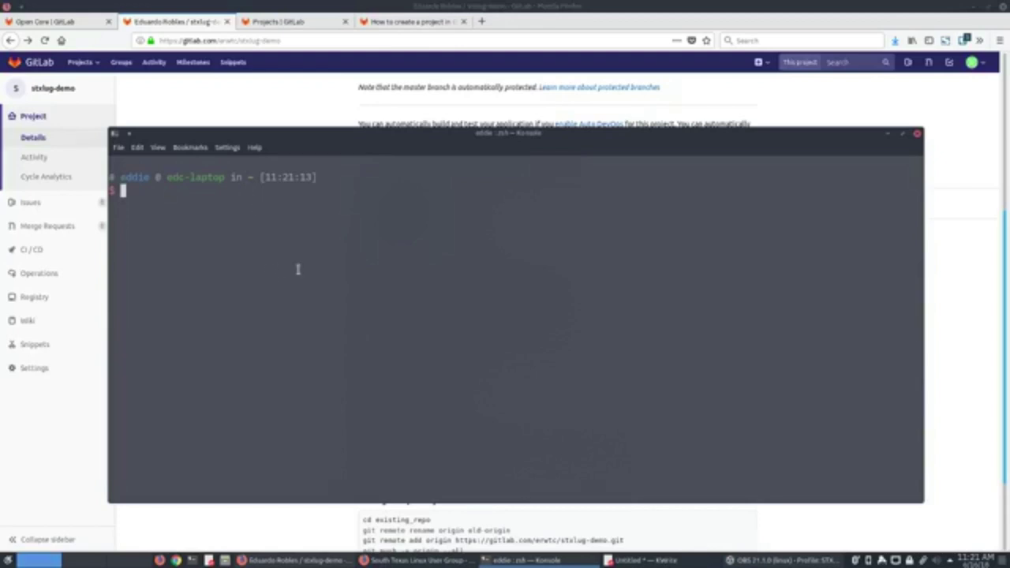
Enlarge the Konsole window and move it up toward the top-left of the screen.
{"action": "left_click_drag", "start_coordinate": [930, 502], "coordinate": [999, 528]}
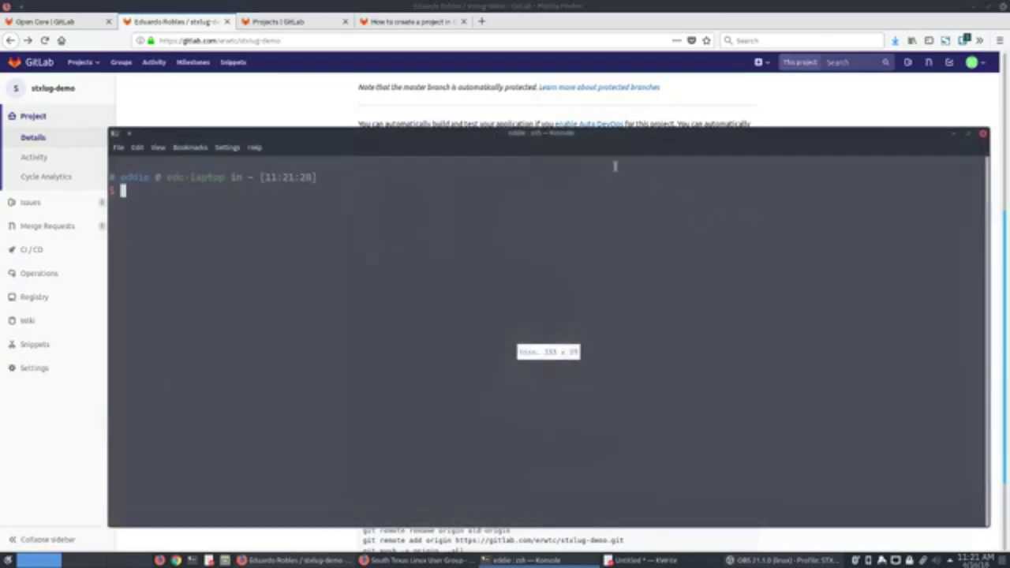
{"action": "left_click_drag", "start_coordinate": [581, 130], "coordinate": [545, 27]}
{"action": "scroll", "coordinate": [645, 487], "scroll_direction": "up", "scroll_amount": 4}
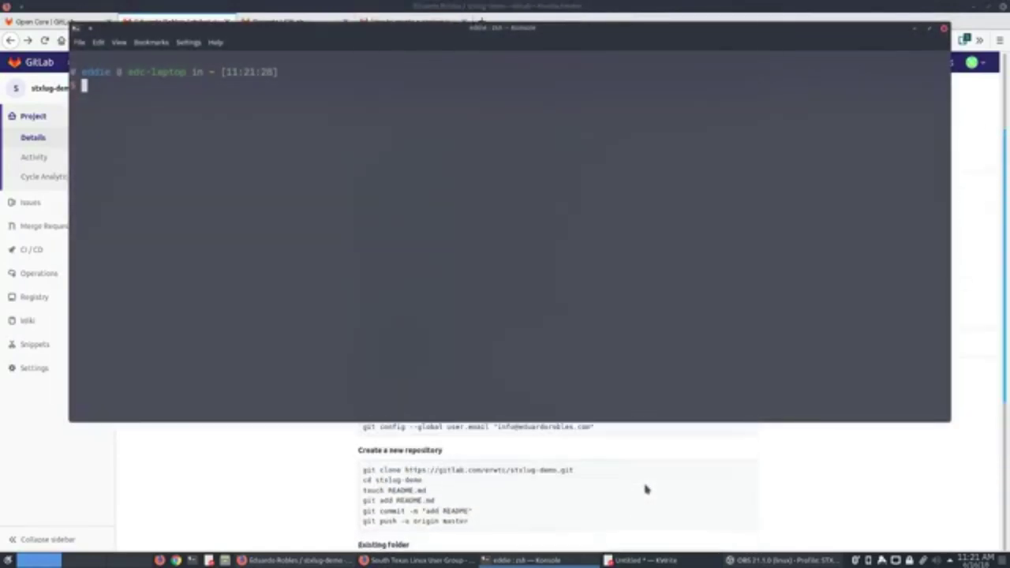
{"action": "scroll", "coordinate": [645, 490], "scroll_direction": "up", "scroll_amount": 2}
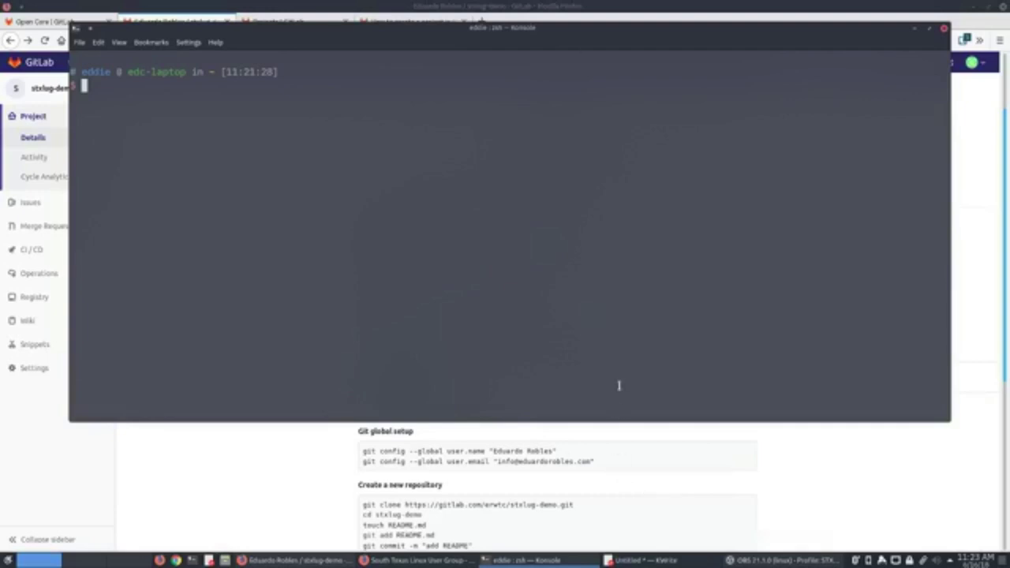
Enlarge the Konsole terminal font four times with View > Enlarge Font.
{"action": "left_click", "coordinate": [118, 42]}
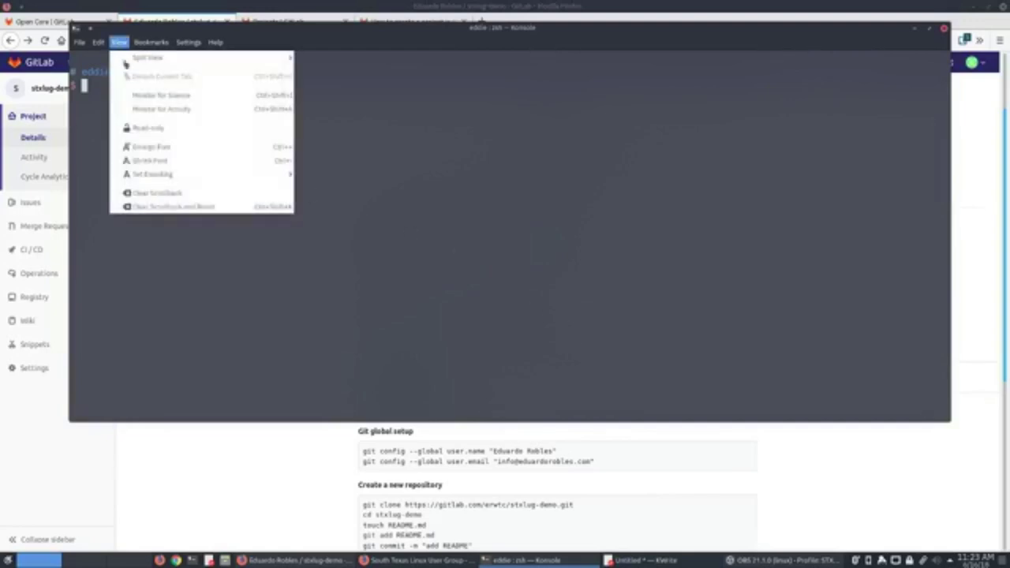
{"action": "left_click", "coordinate": [150, 147]}
{"action": "left_click", "coordinate": [120, 43]}
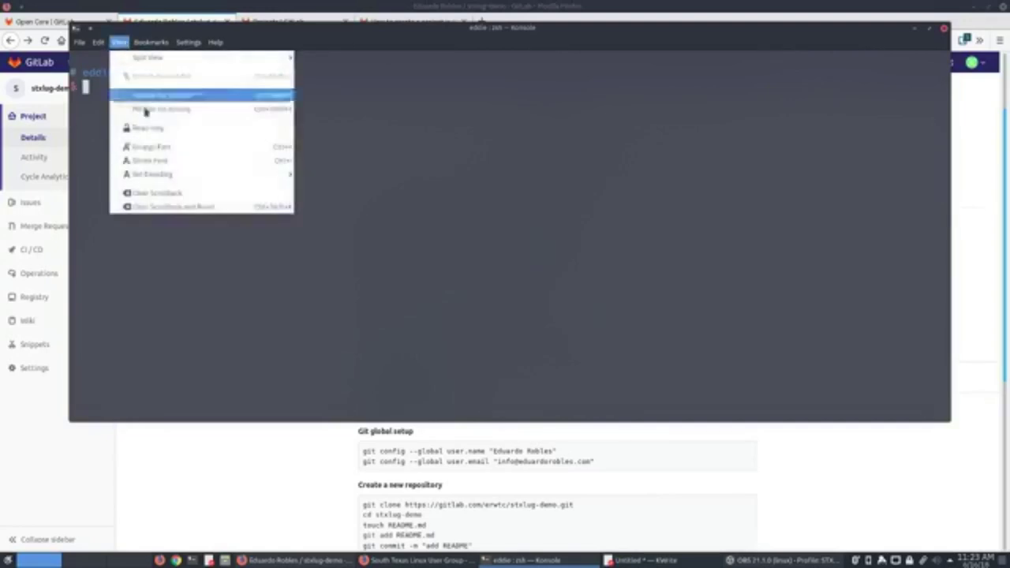
{"action": "left_click", "coordinate": [150, 148]}
{"action": "left_click", "coordinate": [122, 43]}
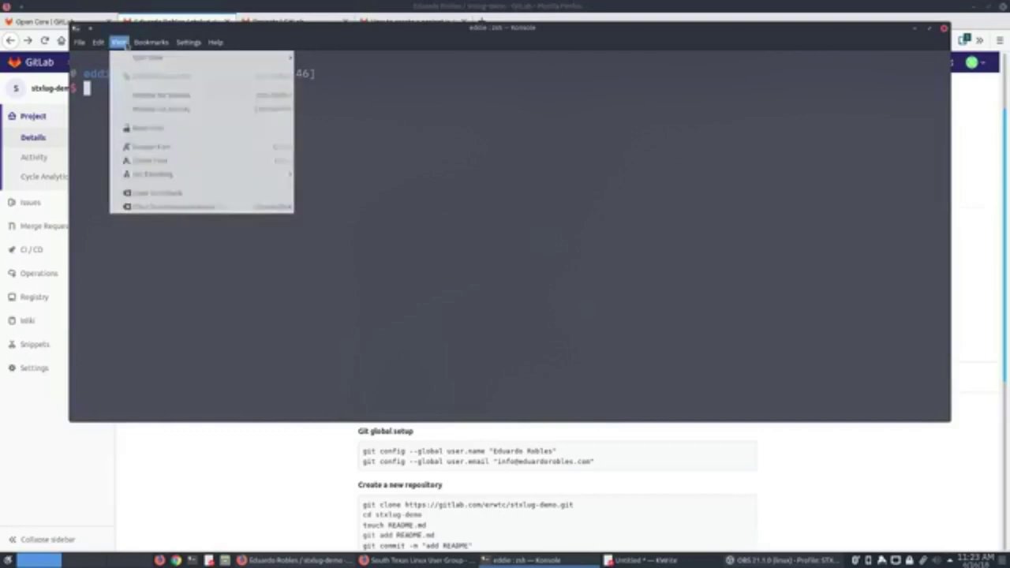
{"action": "left_click", "coordinate": [150, 148]}
{"action": "left_click", "coordinate": [119, 42]}
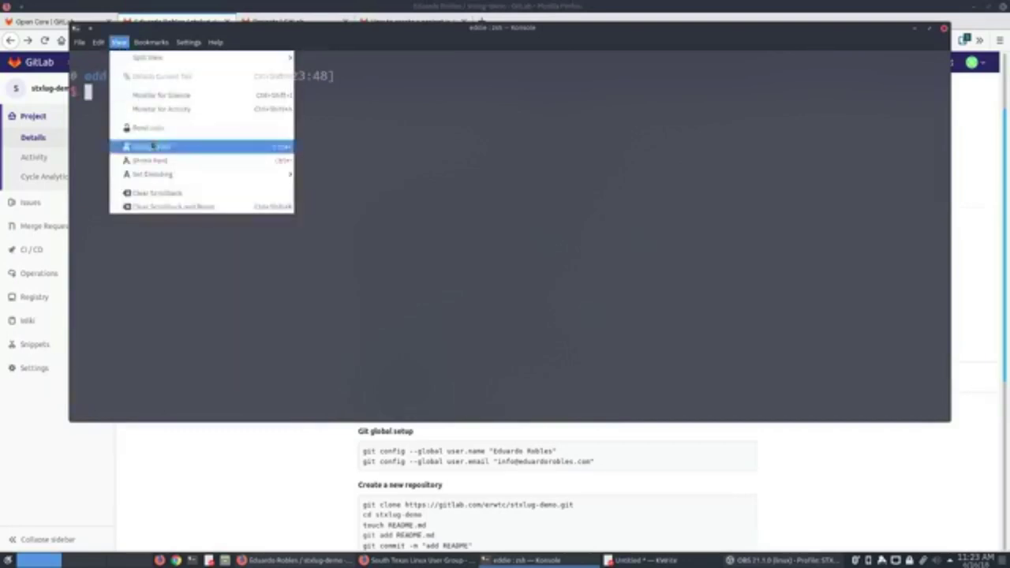
{"action": "left_click", "coordinate": [152, 147]}
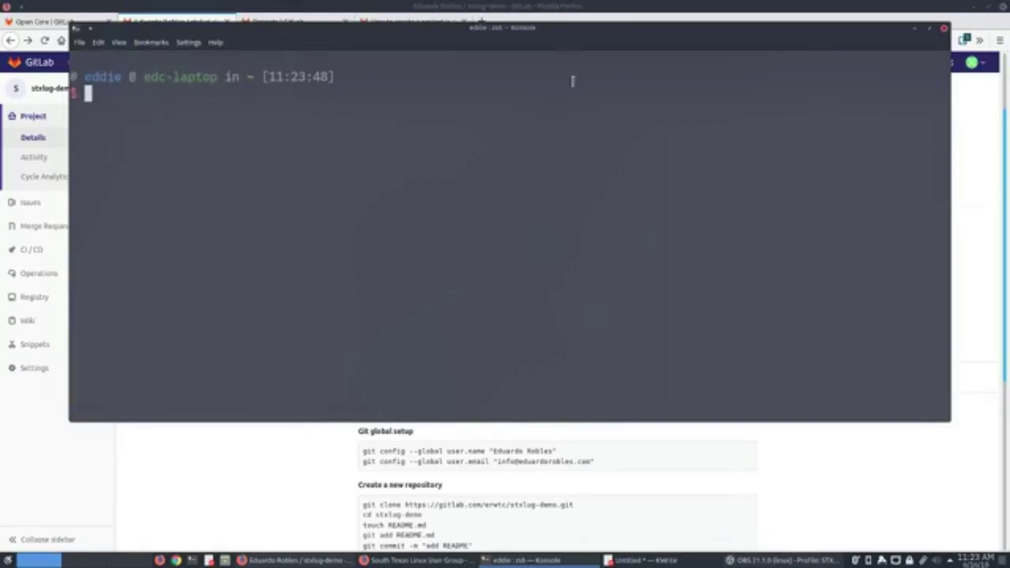
Move the window to the top-left, resize it to 159x25, and enlarge the font once more.
{"action": "left_click_drag", "start_coordinate": [527, 26], "coordinate": [458, 5]}
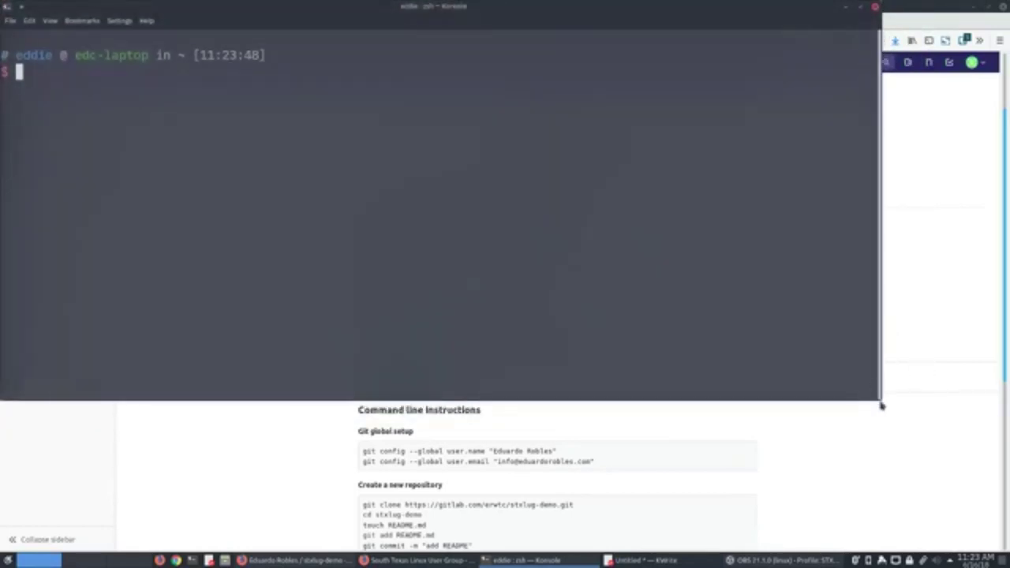
{"action": "left_click_drag", "start_coordinate": [882, 403], "coordinate": [984, 416]}
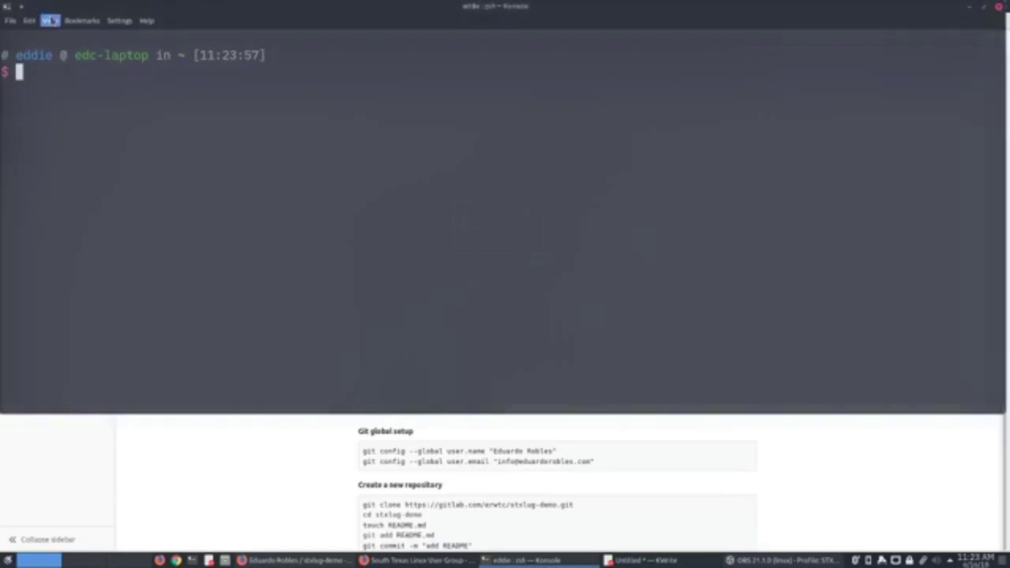
{"action": "left_click", "coordinate": [49, 20]}
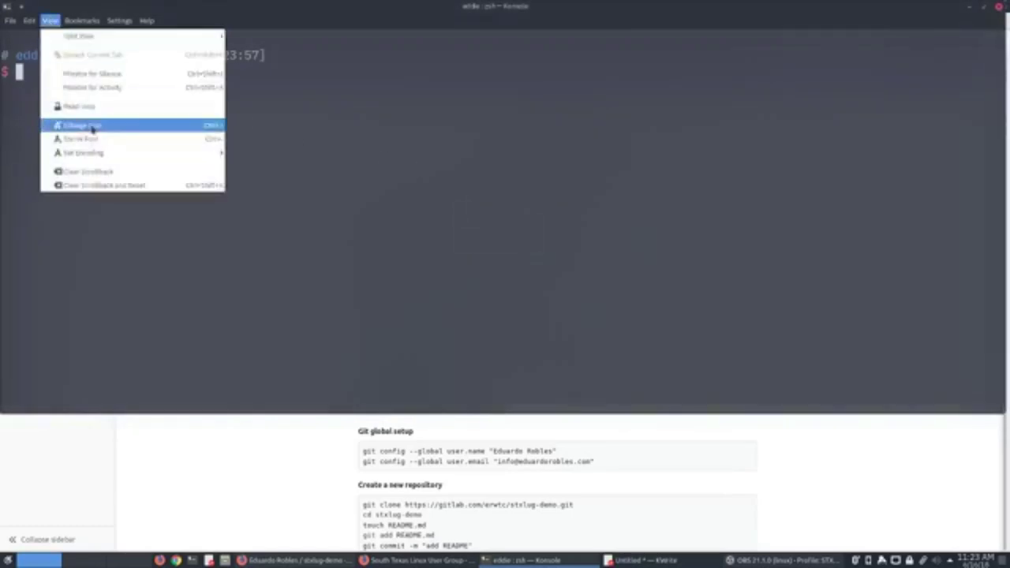
{"action": "left_click", "coordinate": [93, 127]}
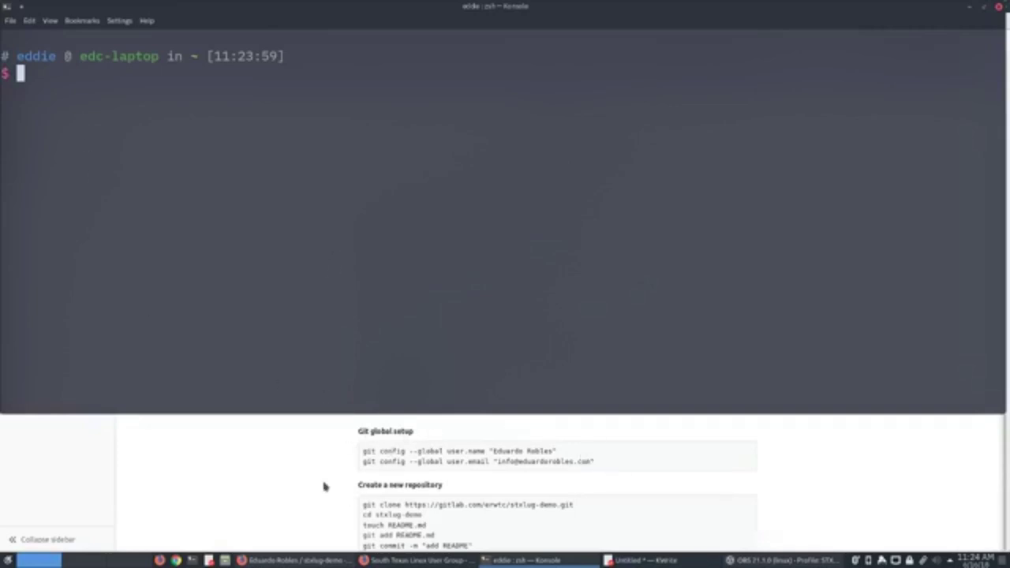
Set Git's global user.name to the author's full name.
{"action": "scroll", "coordinate": [325, 485], "scroll_direction": "down", "scroll_amount": 1}
{"action": "scroll", "coordinate": [324, 486], "scroll_direction": "up", "scroll_amount": 1}
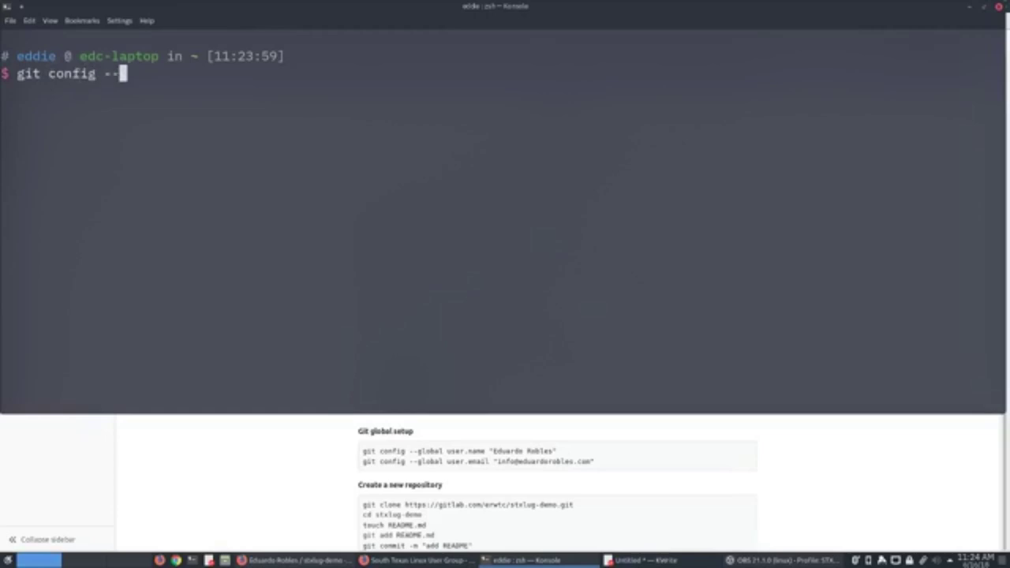
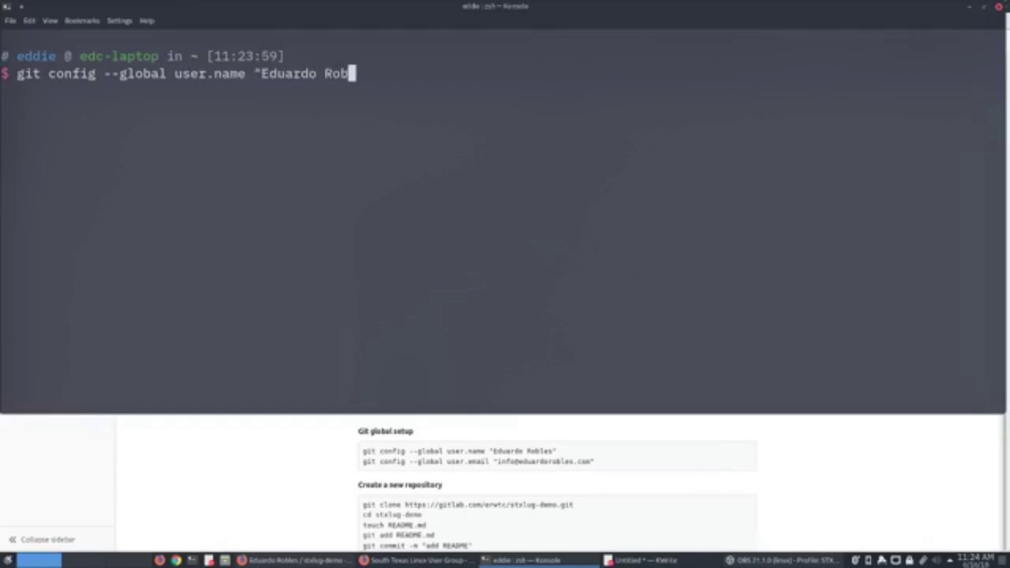
{"action": "key", "text": "Return"}
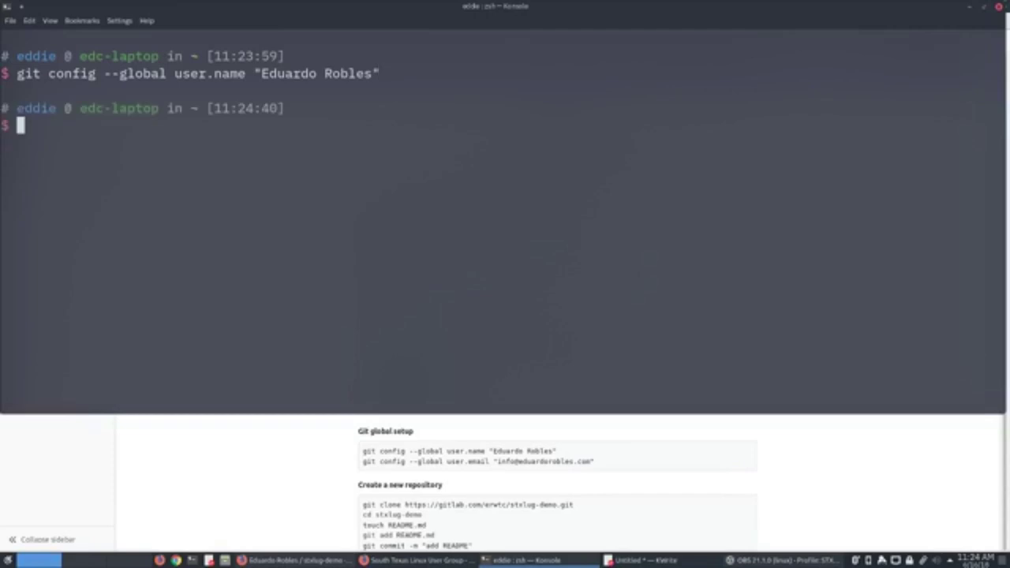
Set Git's global user.email to the author's e-mail address, correcting the typo before running it.
{"action": "type", "text": "git confi"}
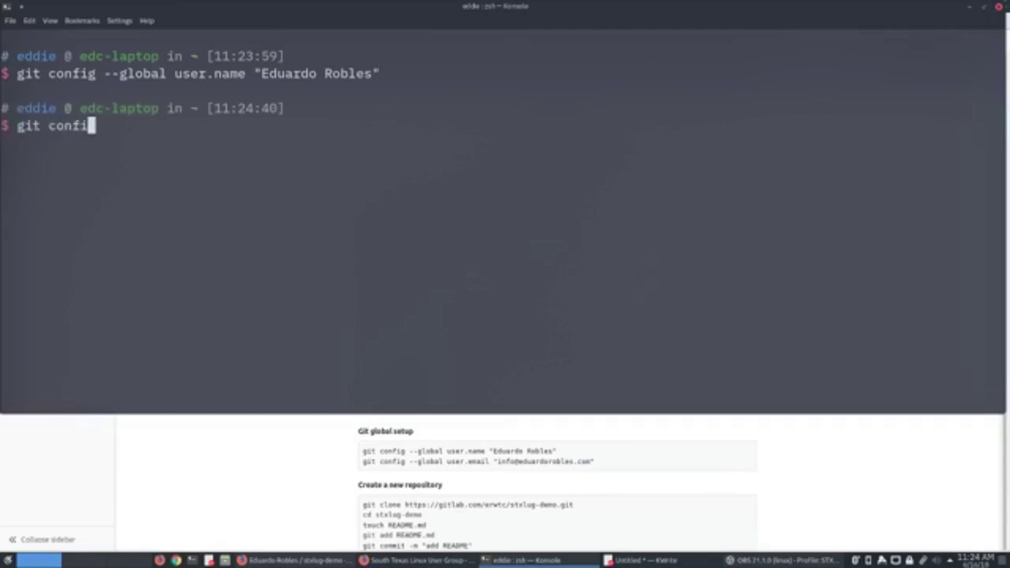
{"action": "type", "text": "g --global"}
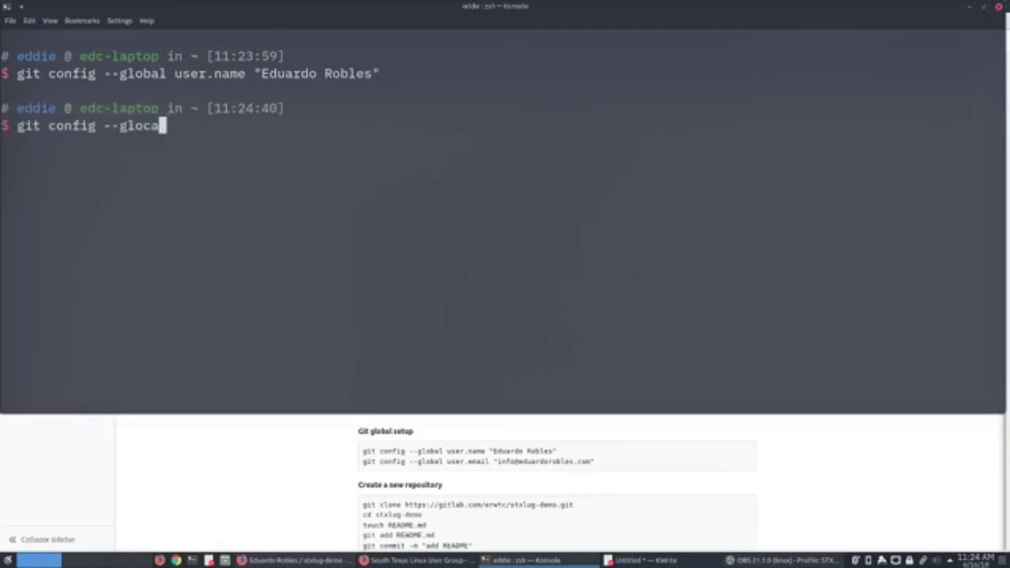
{"action": "type", "text": " user.n"}
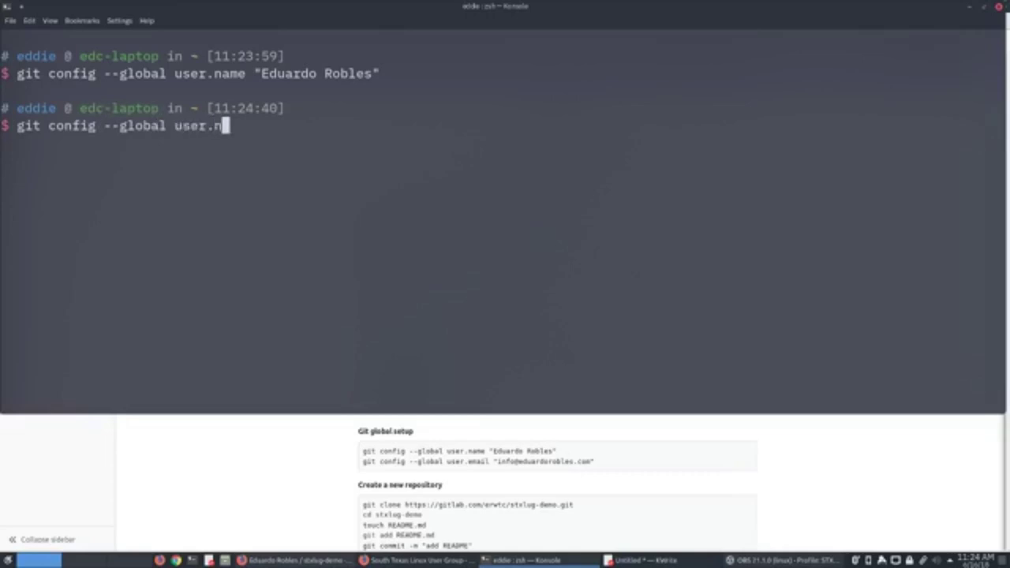
{"action": "key", "text": "BackSpace"}
{"action": "type", "text": "email \""}
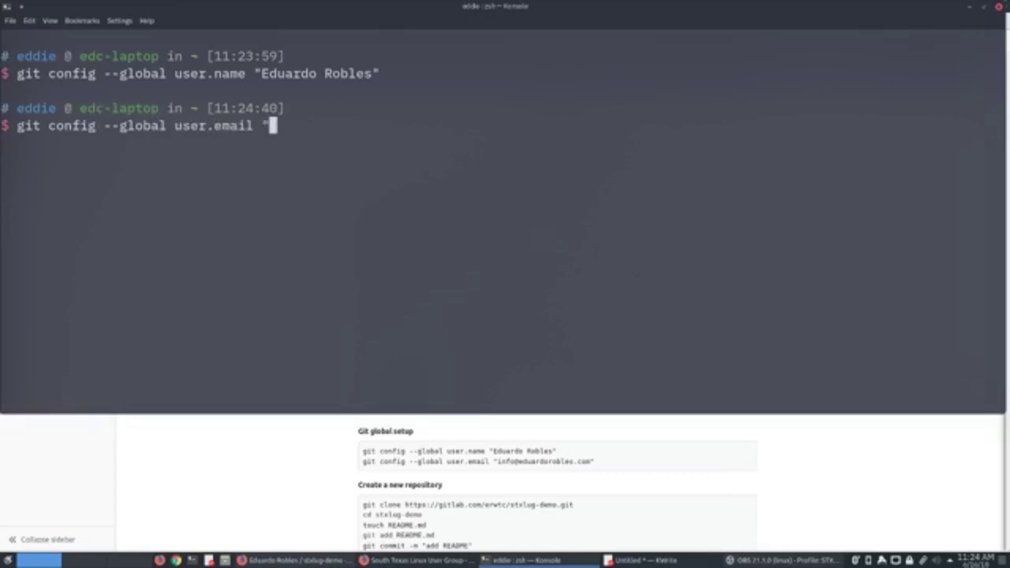
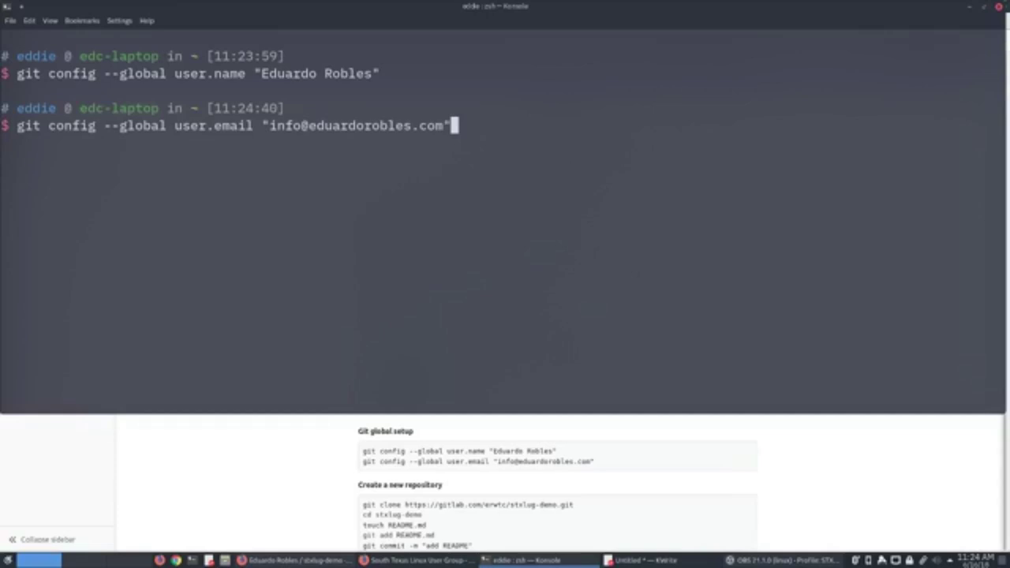
{"action": "key", "text": "Left"}
{"action": "key", "text": "Left"}
{"action": "key", "text": "Left"}
{"action": "key", "text": "Left"}
{"action": "key", "text": "Left"}
{"action": "key", "text": "Left"}
{"action": "key", "text": "Left"}
{"action": "key", "text": "Left"}
{"action": "key", "text": "Left"}
{"action": "key", "text": "Left"}
{"action": "key", "text": "Left"}
{"action": "key", "text": "Left"}
{"action": "key", "text": "Left"}
{"action": "key", "text": "Left"}
{"action": "key", "text": "Left"}
{"action": "key", "text": "Left"}
{"action": "key", "text": "Left"}
{"action": "key", "text": "Left"}
{"action": "key", "text": "Left"}
{"action": "key", "text": "BackSpace"}
{"action": "key", "text": "BackSpace"}
{"action": "key", "text": "BackSpace"}
{"action": "key", "text": "BackSpace"}
{"action": "type", "text": "gi"}
{"action": "key", "text": "BackSpace"}
{"action": "key", "text": "BackSpace"}
{"action": "type", "text": "in"}
{"action": "key", "text": "BackSpace"}
{"action": "type", "text": "nfo"}
{"action": "key", "text": "Right"}
{"action": "key", "text": "Right"}
{"action": "key", "text": "Right"}
{"action": "key", "text": "Right"}
{"action": "key", "text": "Right"}
{"action": "key", "text": "Right"}
{"action": "key", "text": "Right"}
{"action": "key", "text": "Right"}
{"action": "key", "text": "Right"}
{"action": "key", "text": "Right"}
{"action": "key", "text": "Right"}
{"action": "key", "text": "Right"}
{"action": "key", "text": "Right"}
{"action": "key", "text": "Right"}
{"action": "key", "text": "Right"}
{"action": "key", "text": "Right"}
{"action": "key", "text": "Right"}
{"action": "key", "text": "Right"}
{"action": "key", "text": "Right"}
{"action": "key", "text": "Return"}
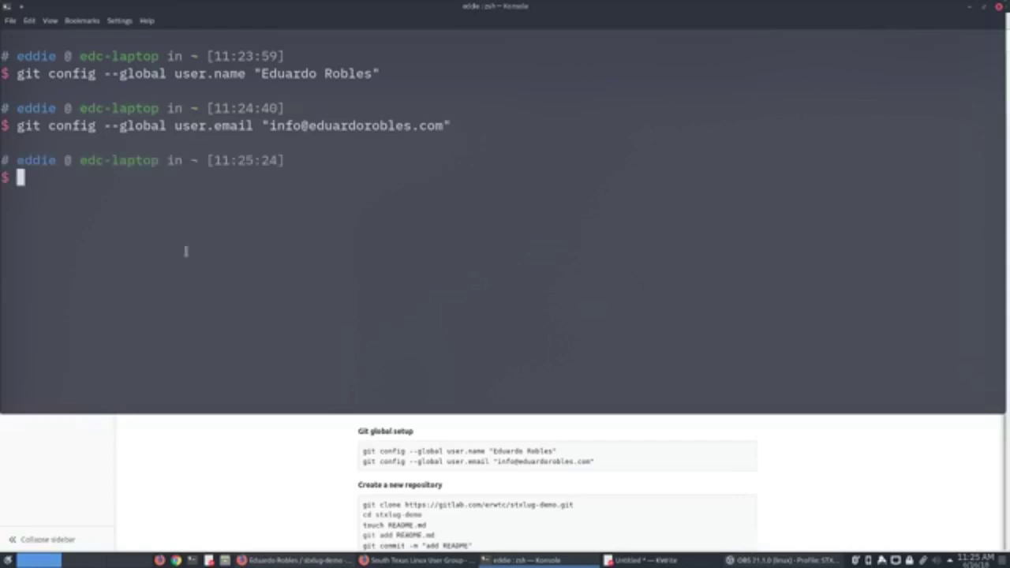
Change into the ~/Projects folder using Tab completion.
{"action": "scroll", "coordinate": [415, 485], "scroll_direction": "down", "scroll_amount": 1}
{"action": "scroll", "coordinate": [411, 480], "scroll_direction": "down", "scroll_amount": 1}
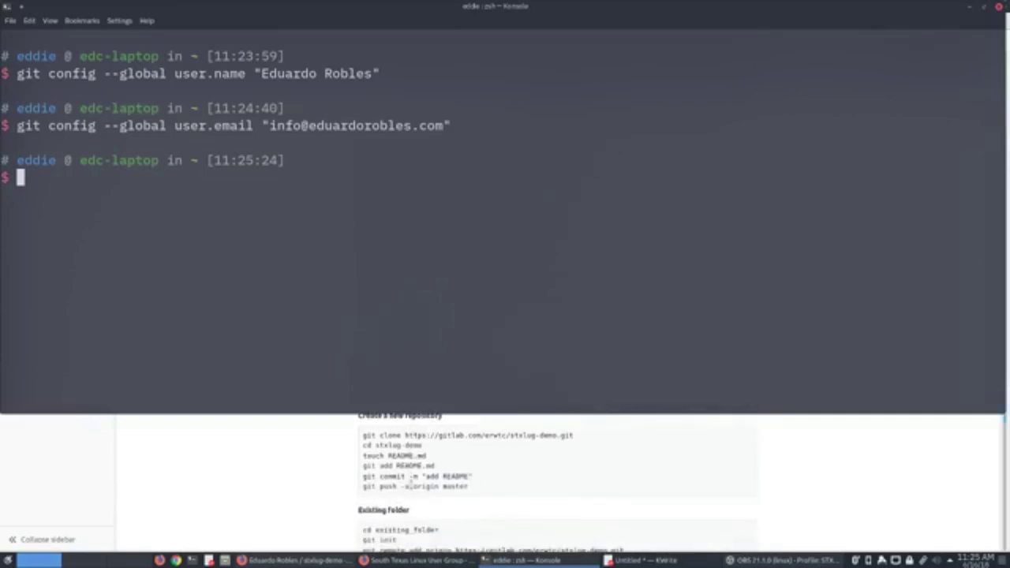
{"action": "scroll", "coordinate": [412, 477], "scroll_direction": "up", "scroll_amount": 1}
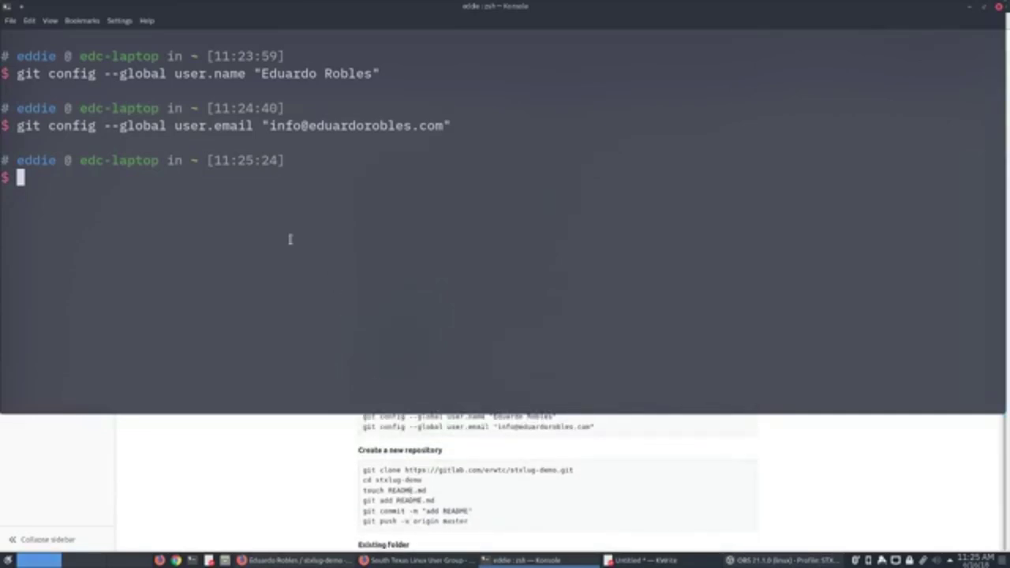
{"action": "type", "text": "cd Proj"}
{"action": "key", "text": "Tab"}
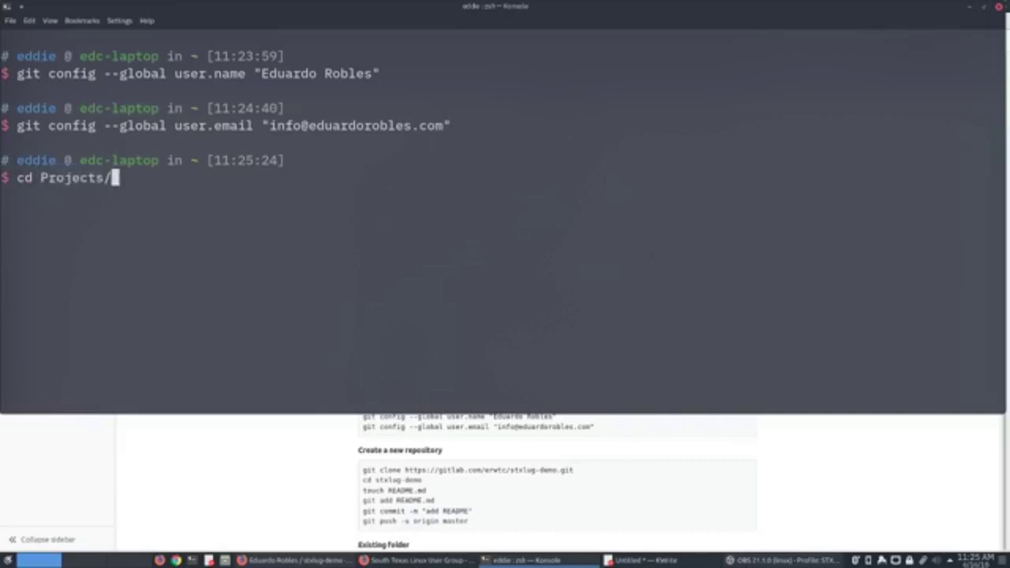
{"action": "key", "text": "Return"}
List the Projects contents with ls -al, then clear the screen.
{"action": "type", "text": "ls"}
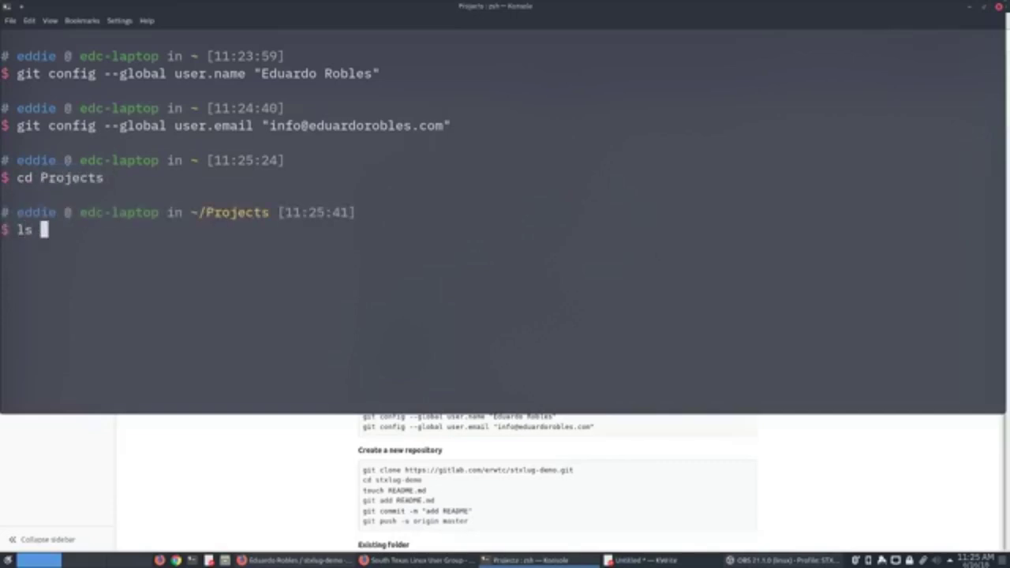
{"action": "type", "text": " -al"}
{"action": "key", "text": "Return"}
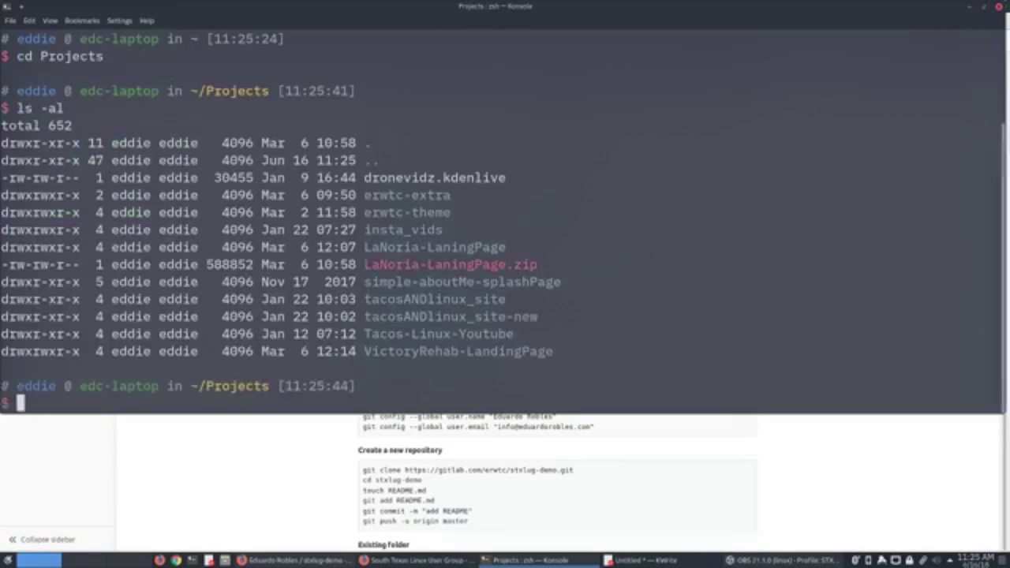
{"action": "type", "text": "clear"}
{"action": "key", "text": "Return"}
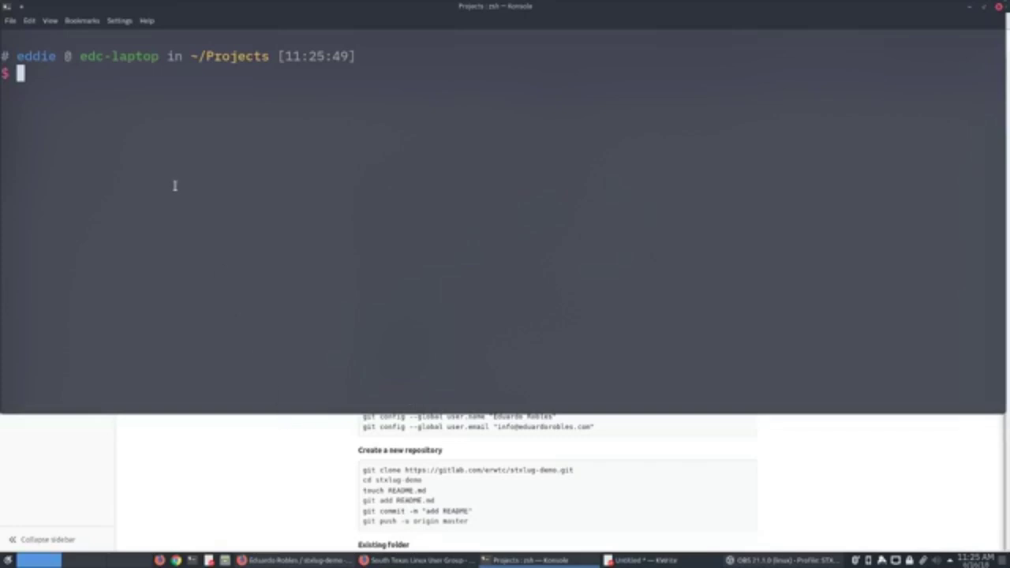
{"action": "type", "text": "k"}
{"action": "key", "text": "BackSpace"}
{"action": "type", "text": "git cli"}
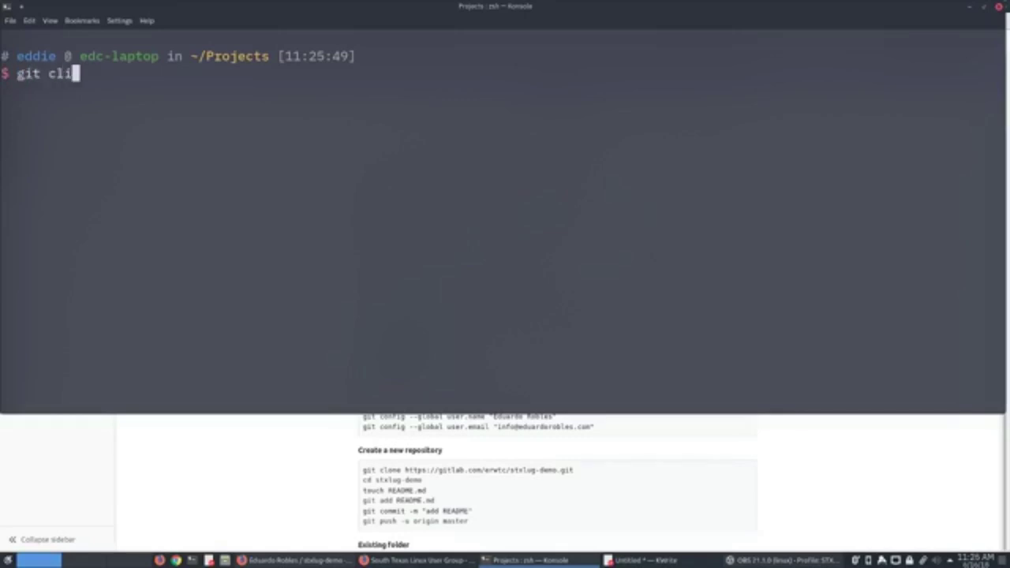
{"action": "key", "text": "BackSpace"}
{"action": "type", "text": "one https"}
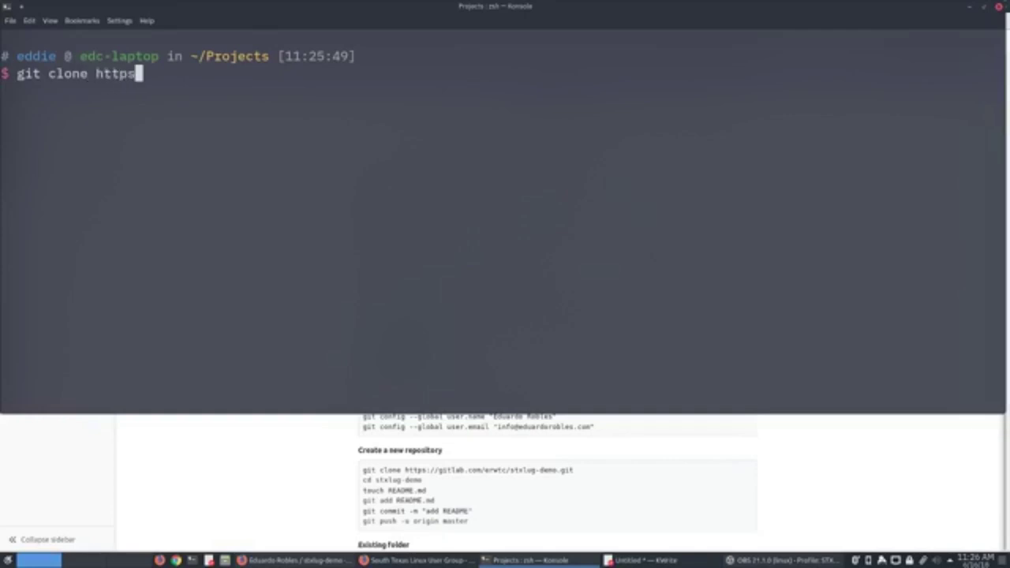
{"action": "type", "text": "://gi"}
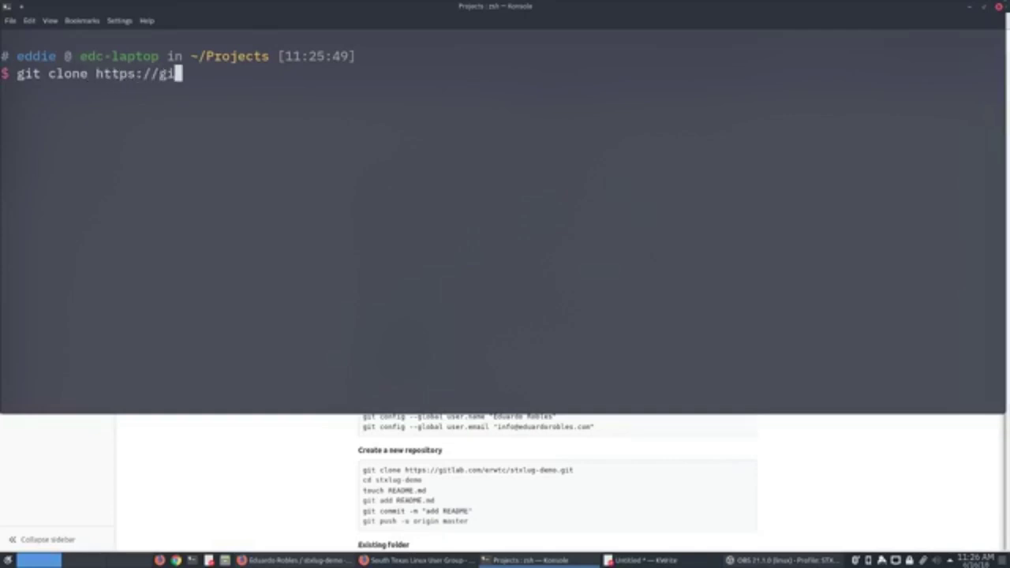
{"action": "type", "text": "tlab.com"}
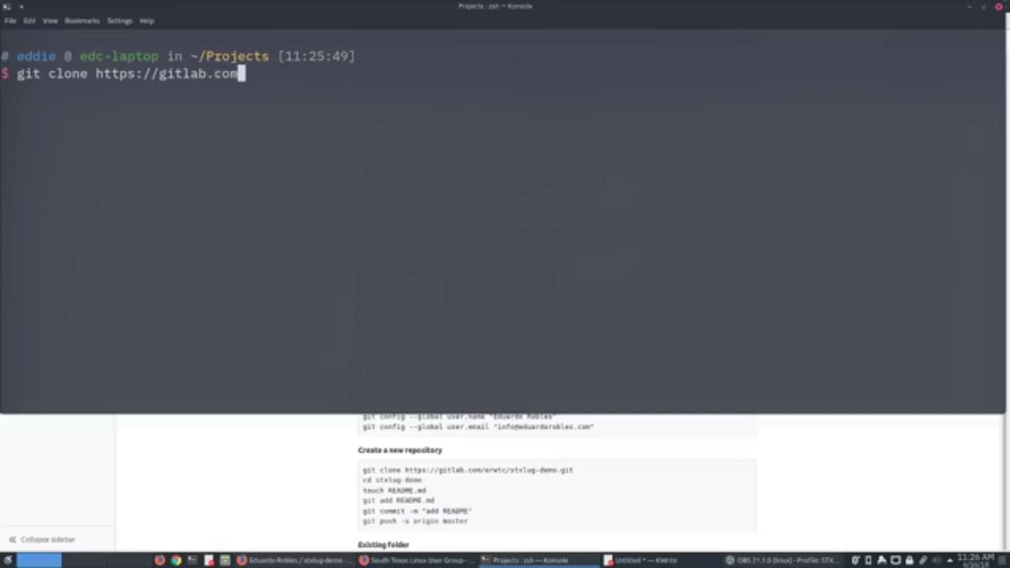
{"action": "type", "text": "/erwtc/st"}
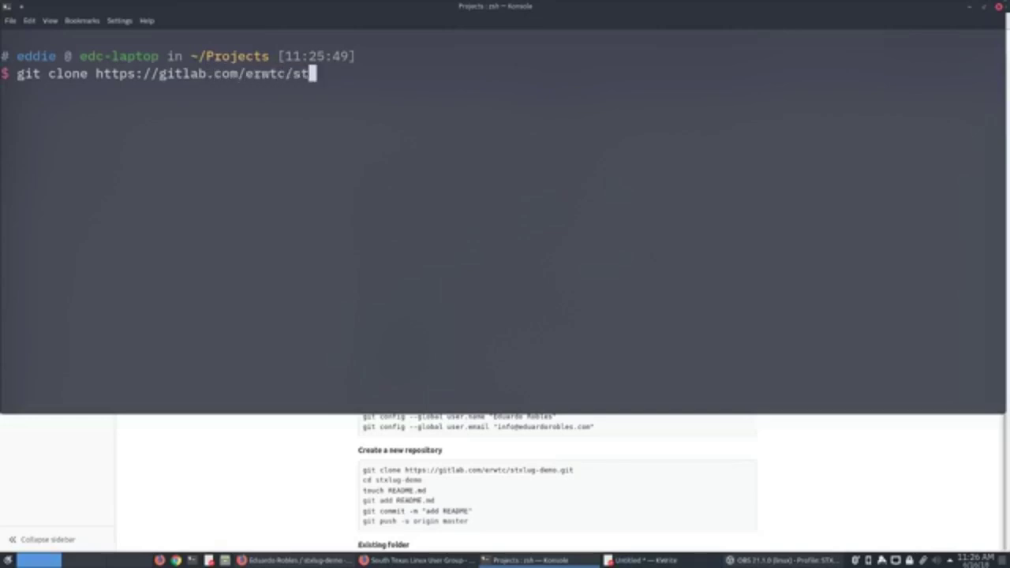
{"action": "type", "text": "xlug-demo.git"}
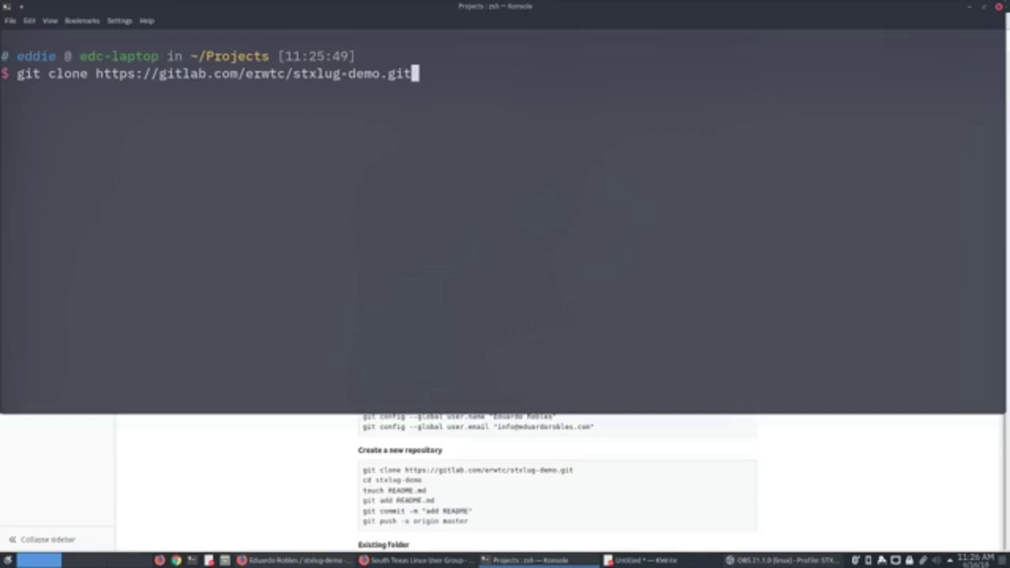
{"action": "key", "text": "Return"}
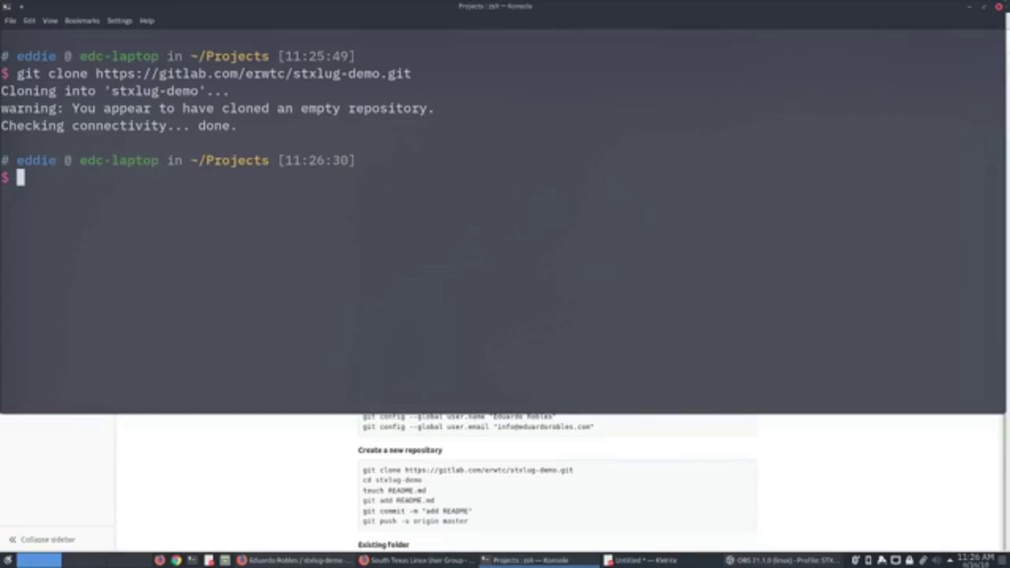
Enter the stxlug-demo folder and highlight its path and git:master label in the prompt.
{"action": "type", "text": "cd st"}
{"action": "key", "text": "Tab"}
{"action": "key", "text": "Return"}
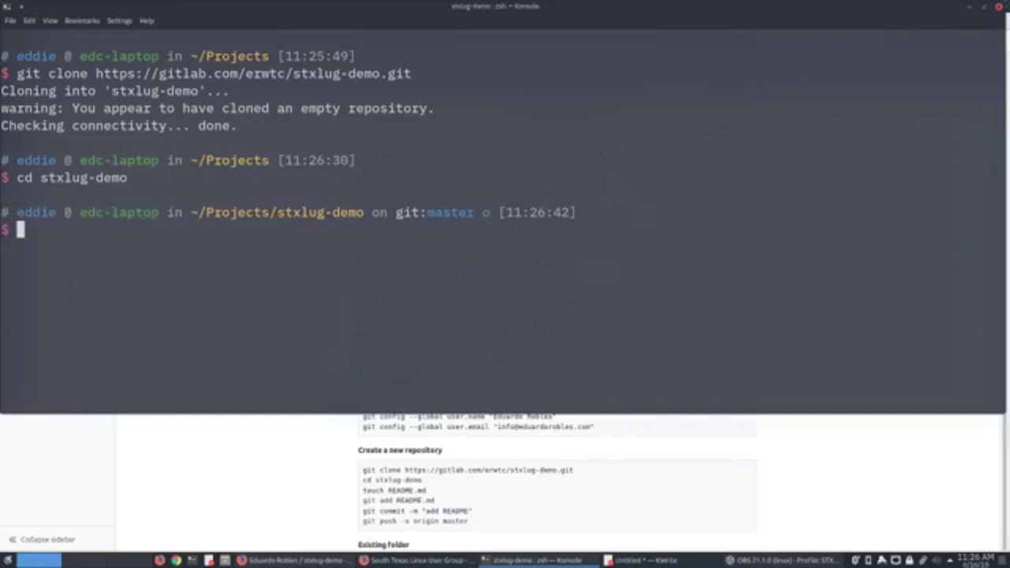
{"action": "left_click_drag", "start_coordinate": [277, 213], "coordinate": [365, 213]}
{"action": "left_click", "coordinate": [397, 213]}
{"action": "left_click_drag", "start_coordinate": [395, 213], "coordinate": [476, 213]}
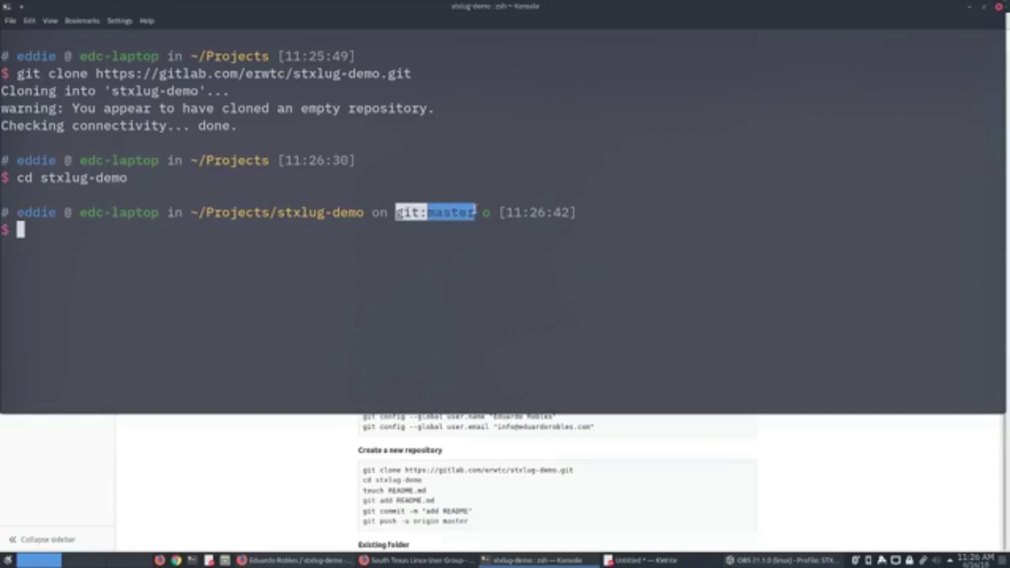
{"action": "left_click", "coordinate": [473, 243]}
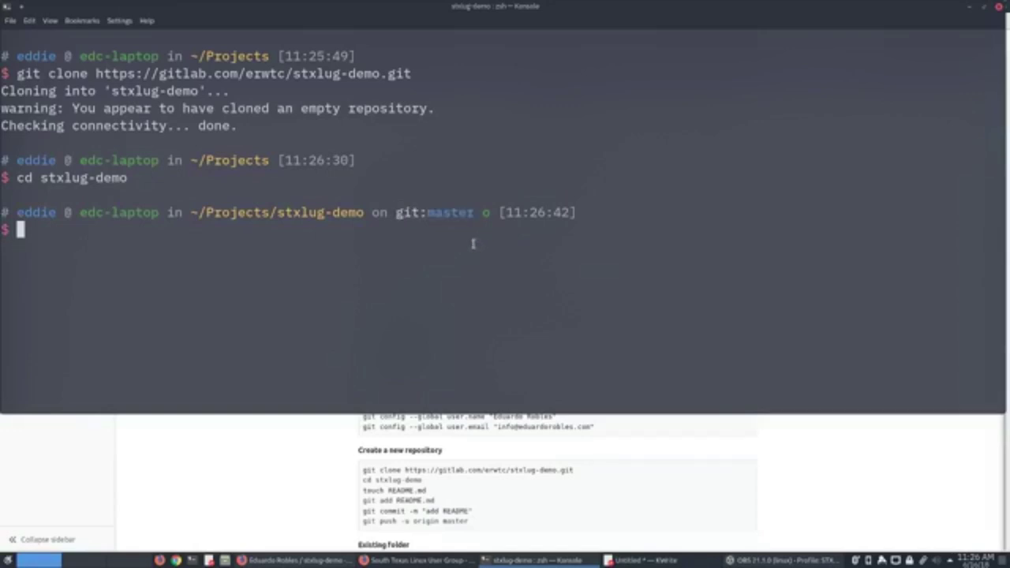
{"action": "left_click_drag", "start_coordinate": [476, 213], "coordinate": [395, 213]}
Highlight the git:master o status marker in the prompt.
{"action": "double_click", "coordinate": [486, 213]}
{"action": "left_click", "coordinate": [499, 230]}
{"action": "double_click", "coordinate": [487, 213]}
{"action": "left_click", "coordinate": [487, 218]}
{"action": "left_click_drag", "start_coordinate": [488, 218], "coordinate": [395, 212]}
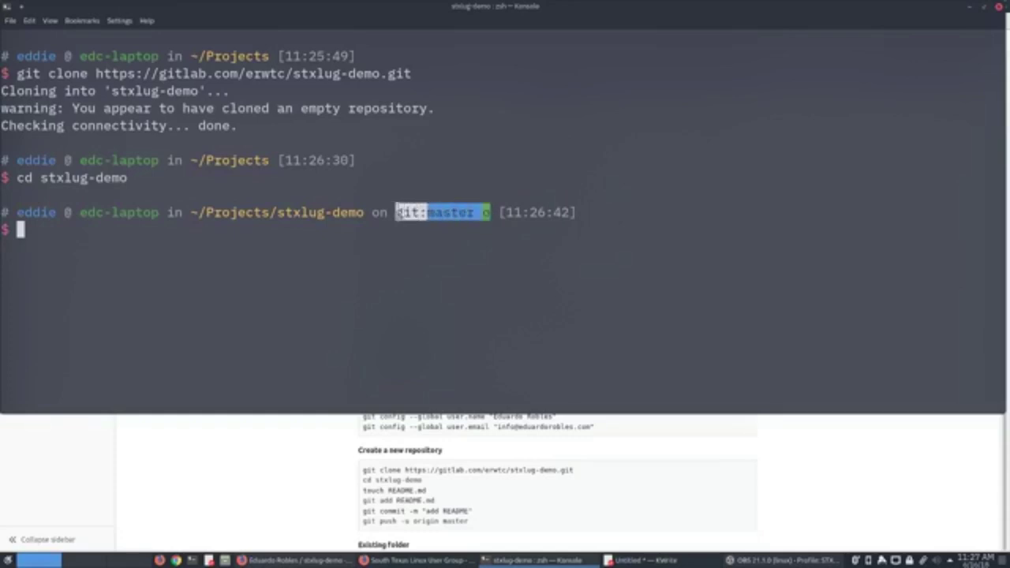
{"action": "left_click", "coordinate": [386, 232]}
{"action": "left_click_drag", "start_coordinate": [498, 213], "coordinate": [394, 213]}
{"action": "left_click", "coordinate": [405, 245]}
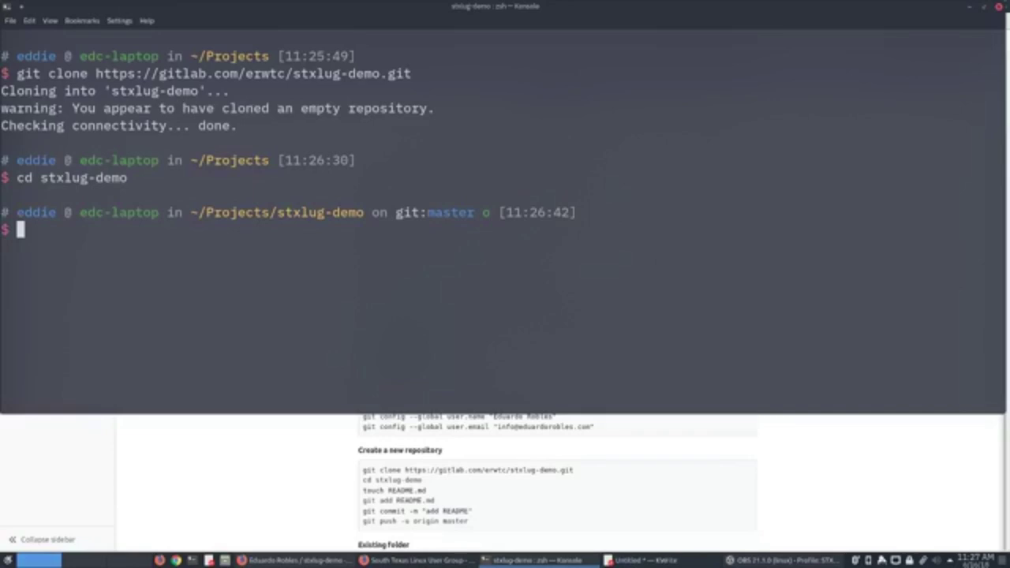
Create an empty README.md with touch and highlight the green o and red x status markers.
{"action": "type", "text": "touch README.md"}
{"action": "key", "text": "Return"}
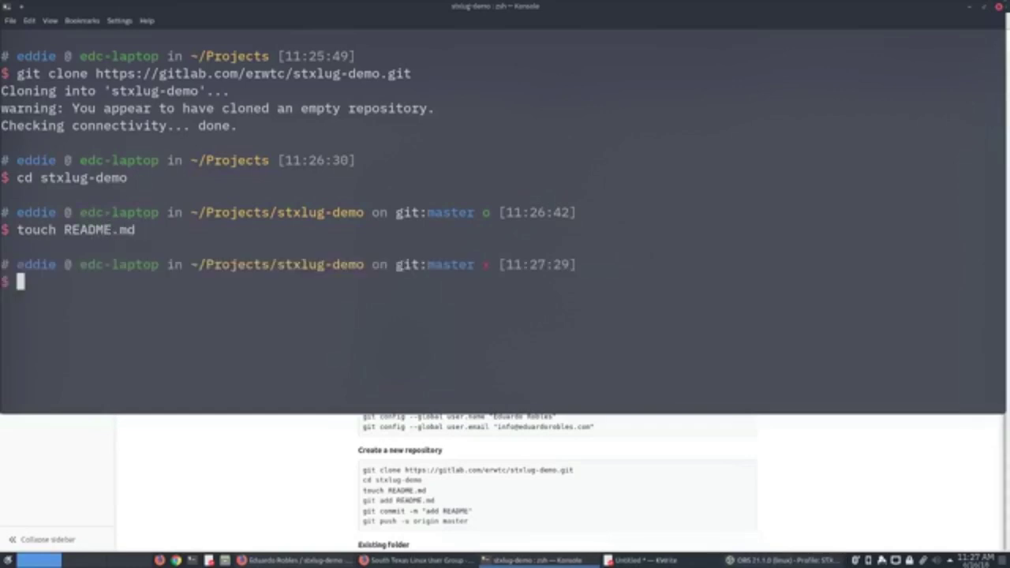
{"action": "type", "text": "ls"}
{"action": "key", "text": "BackSpace"}
{"action": "key", "text": "BackSpace"}
{"action": "left_click_drag", "start_coordinate": [483, 212], "coordinate": [491, 213]}
{"action": "left_click", "coordinate": [143, 230]}
{"action": "left_click_drag", "start_coordinate": [483, 265], "coordinate": [497, 266]}
{"action": "left_click", "coordinate": [496, 278]}
List the folder to show README.md exists.
{"action": "type", "text": "ls"}
{"action": "key", "text": "Return"}
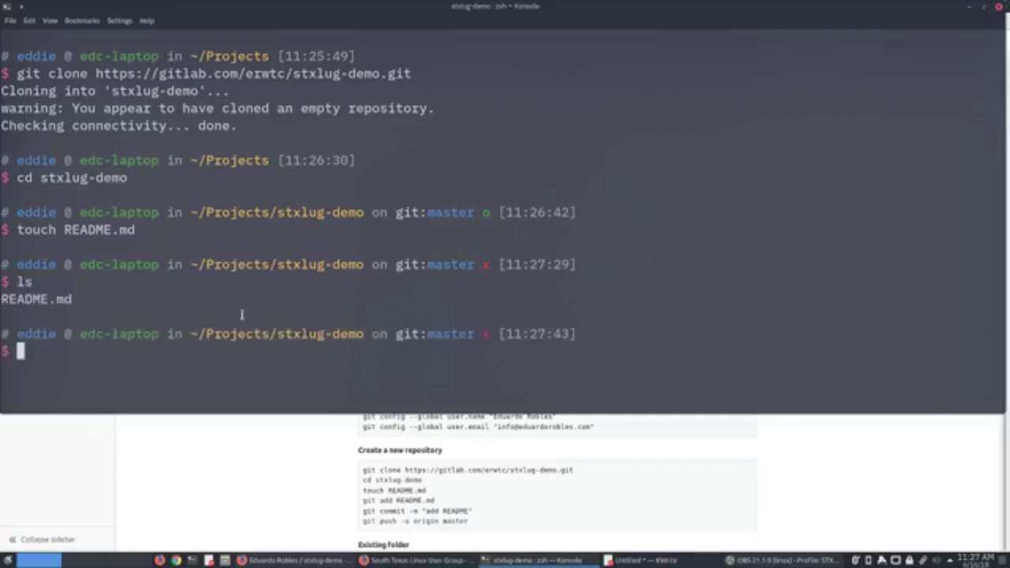
{"action": "left_click_drag", "start_coordinate": [92, 305], "coordinate": [2, 306]}
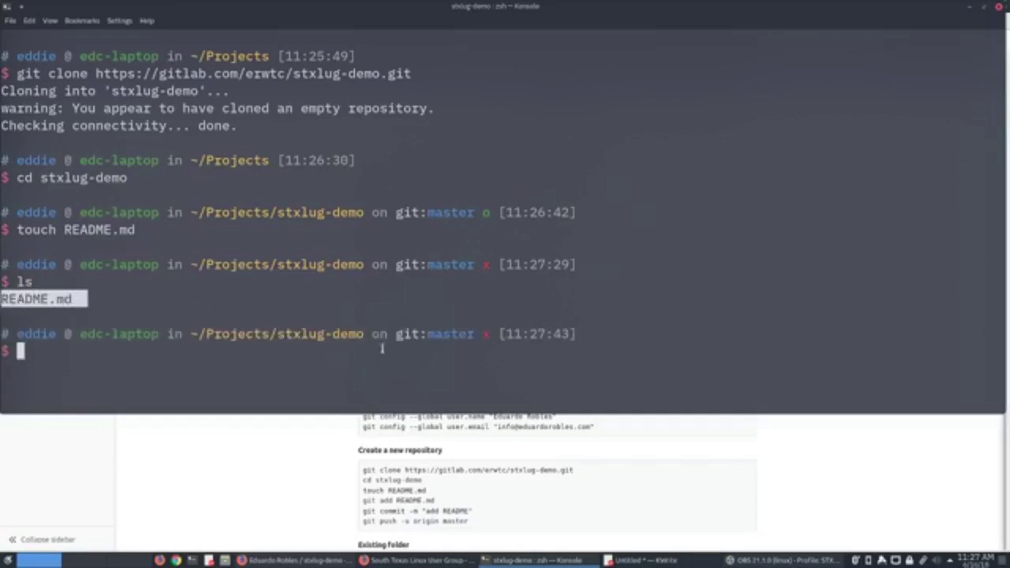
{"action": "left_click", "coordinate": [480, 335]}
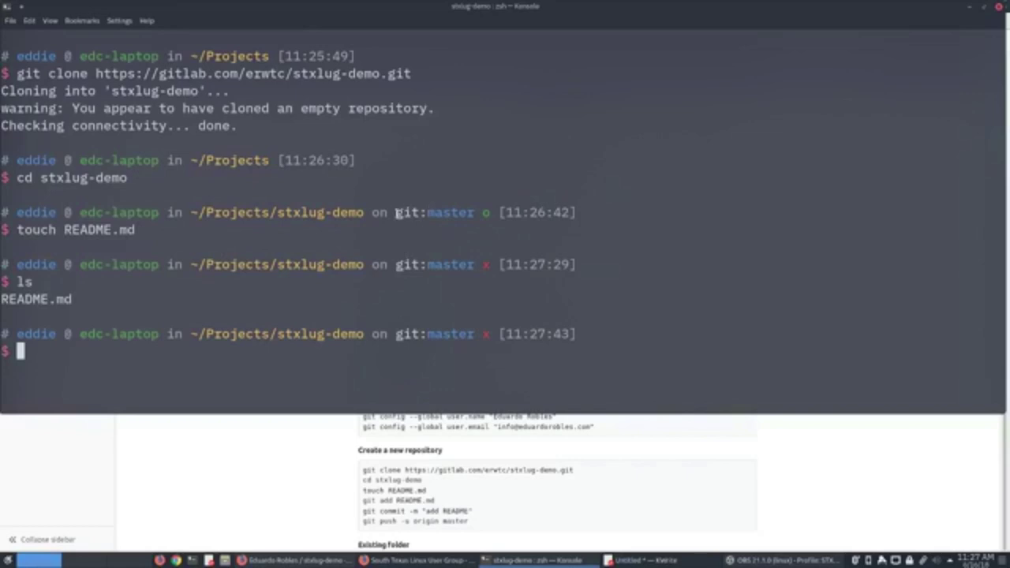
Highlight the green o marker on the earlier prompt, then bring the GitLab project page forward.
{"action": "left_click_drag", "start_coordinate": [396, 212], "coordinate": [494, 213]}
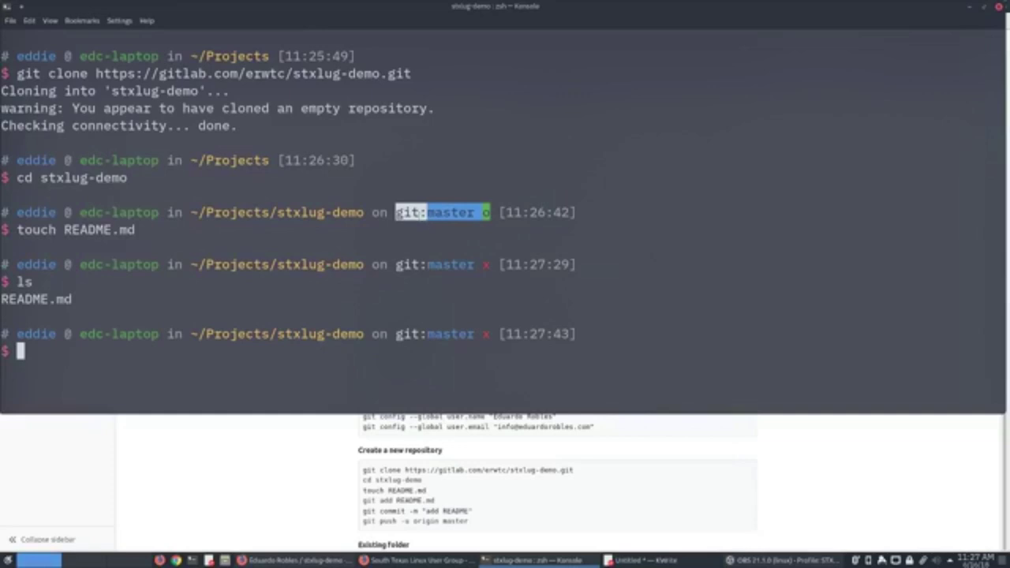
{"action": "left_click", "coordinate": [393, 212]}
{"action": "left_click_drag", "start_coordinate": [488, 213], "coordinate": [397, 214]}
{"action": "left_click_drag", "start_coordinate": [491, 214], "coordinate": [480, 213]}
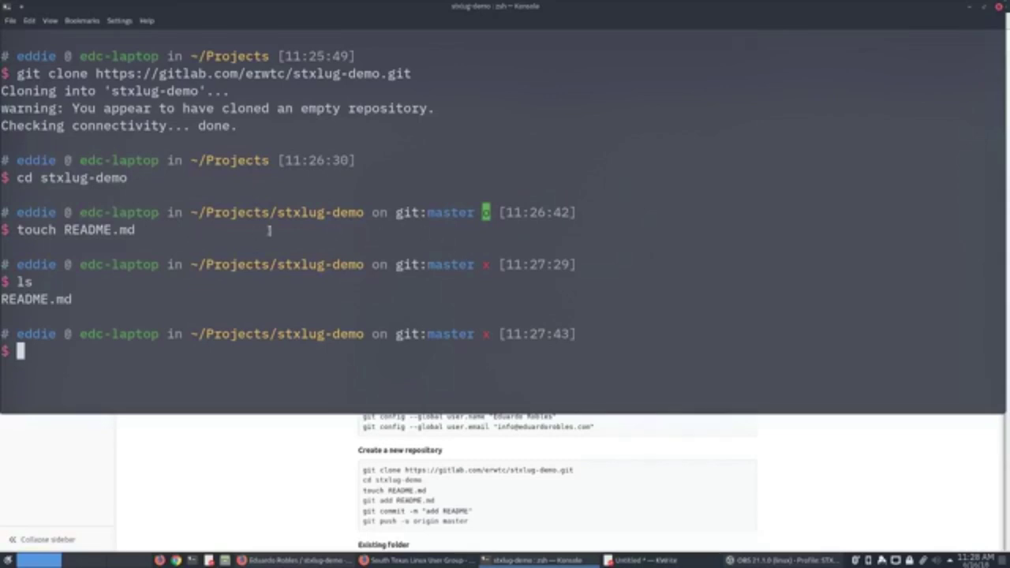
{"action": "left_click", "coordinate": [488, 215]}
{"action": "left_click", "coordinate": [232, 474]}
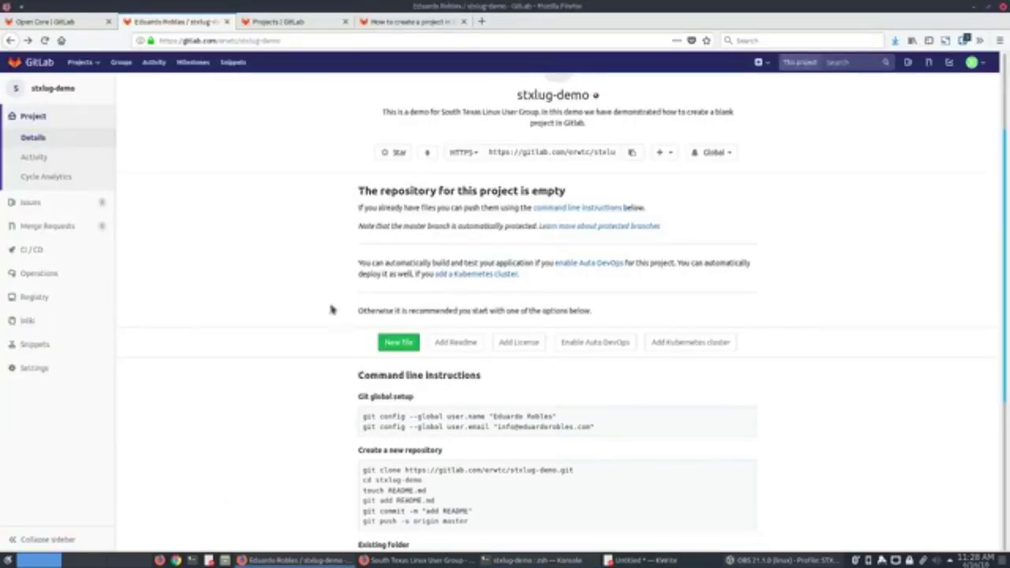
{"action": "left_click", "coordinate": [304, 21]}
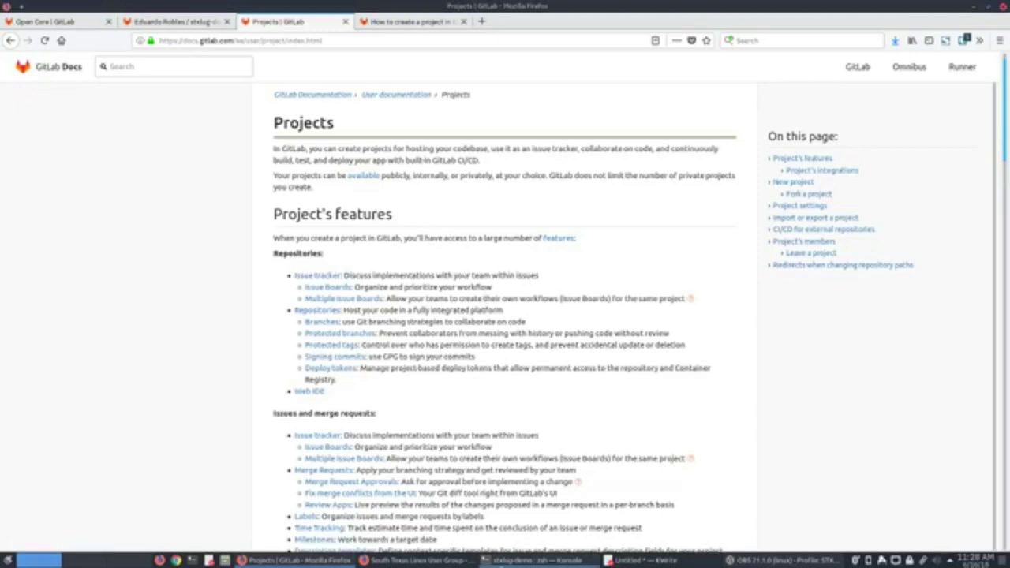
{"action": "left_click", "coordinate": [520, 561]}
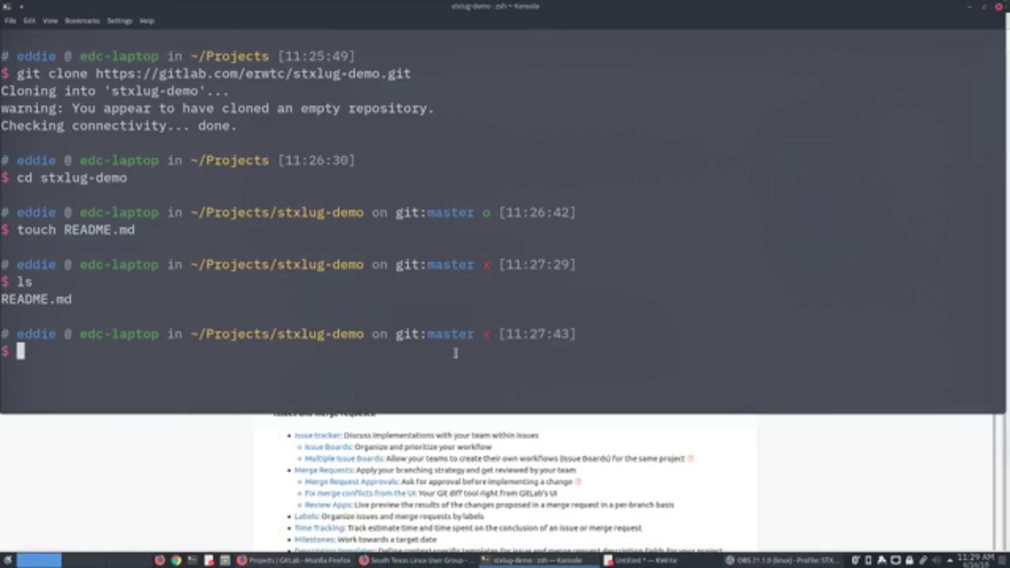
{"action": "double_click", "coordinate": [485, 212]}
{"action": "left_click", "coordinate": [397, 363]}
{"action": "key", "text": "alt+Tab"}
{"action": "left_click", "coordinate": [203, 24]}
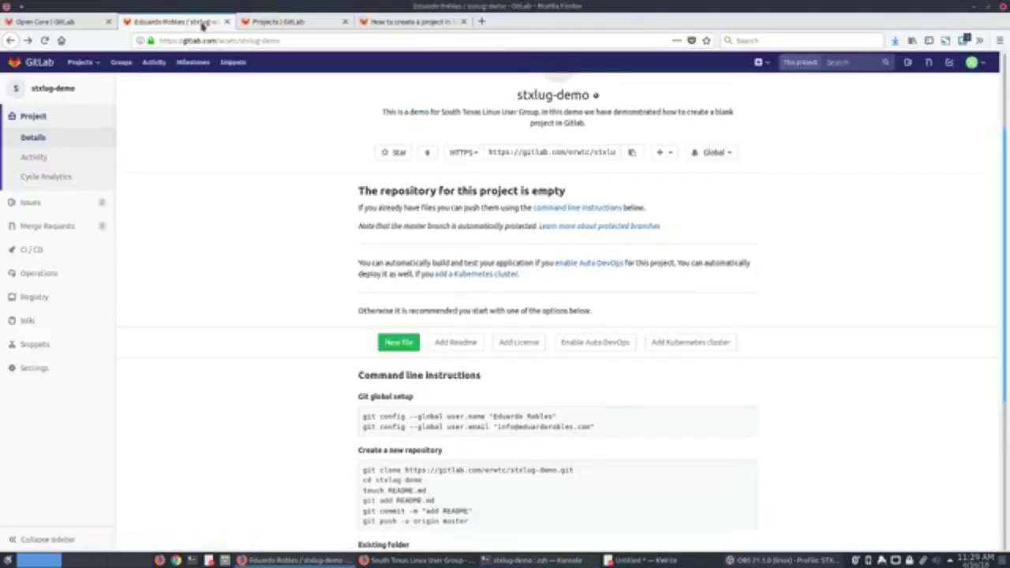
{"action": "left_click", "coordinate": [517, 560]}
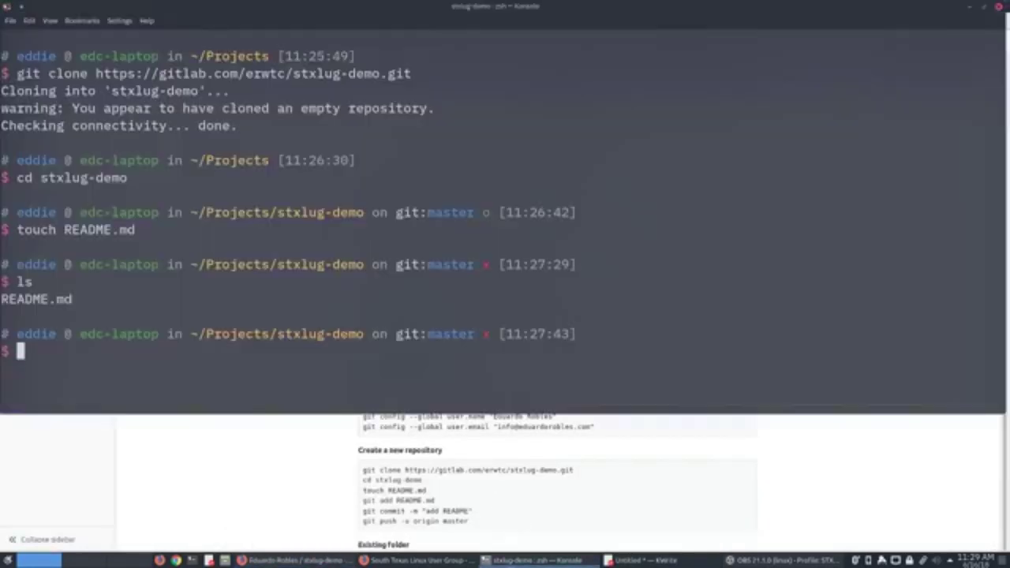
{"action": "double_click", "coordinate": [485, 334]}
{"action": "left_click", "coordinate": [434, 377]}
{"action": "type", "text": "na"}
Open README.md in nano.
{"action": "key", "text": "BackSpace"}
{"action": "key", "text": "BackSpace"}
{"action": "type", "text": "nano "}
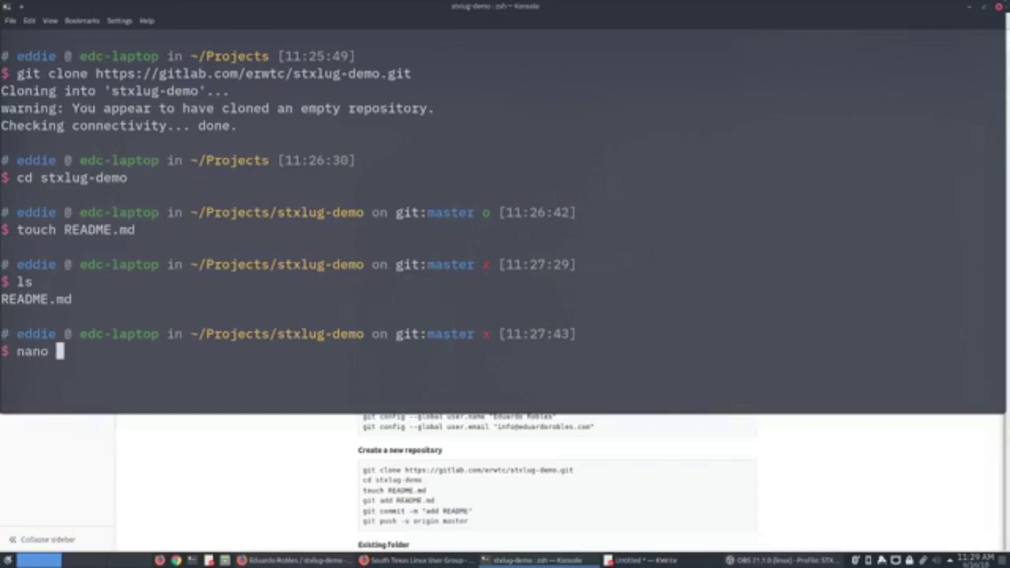
{"action": "type", "text": "REA"}
{"action": "key", "text": "Tab"}
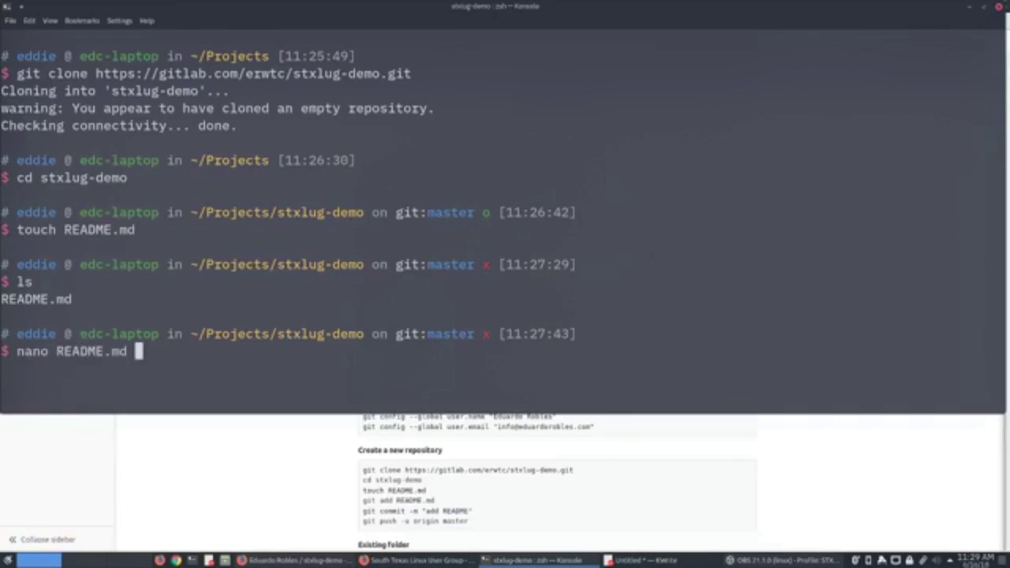
{"action": "key", "text": "Return"}
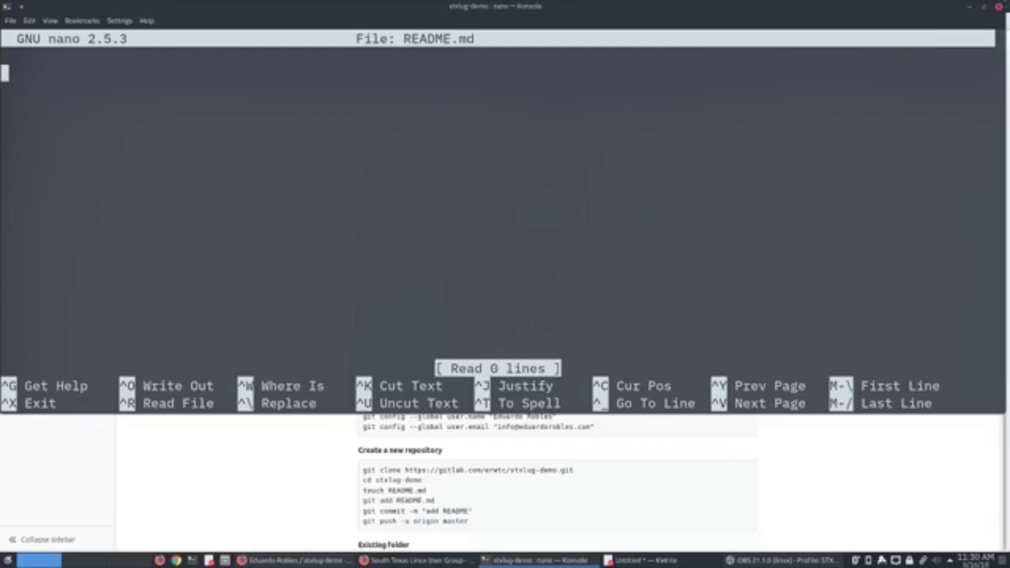
Type the bold Welcome heading as the first line.
{"action": "type", "text": "## "}
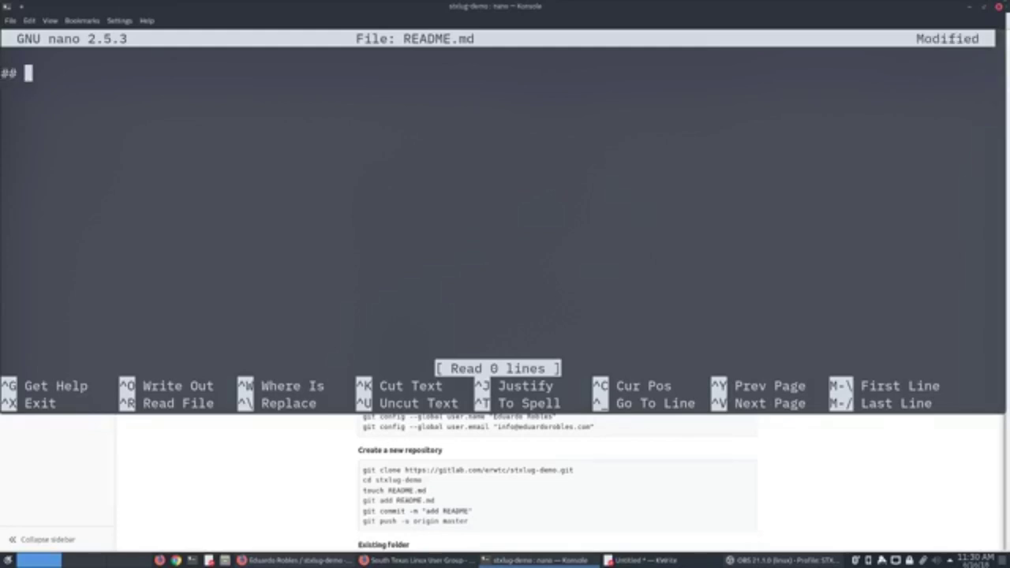
{"action": "type", "text": "Helow"}
{"action": "key", "text": "BackSpace"}
{"action": "key", "text": "BackSpace"}
{"action": "key", "text": "BackSpace"}
{"action": "key", "text": "BackSpace"}
{"action": "key", "text": "BackSpace"}
{"action": "type", "text": "Welcome to "}
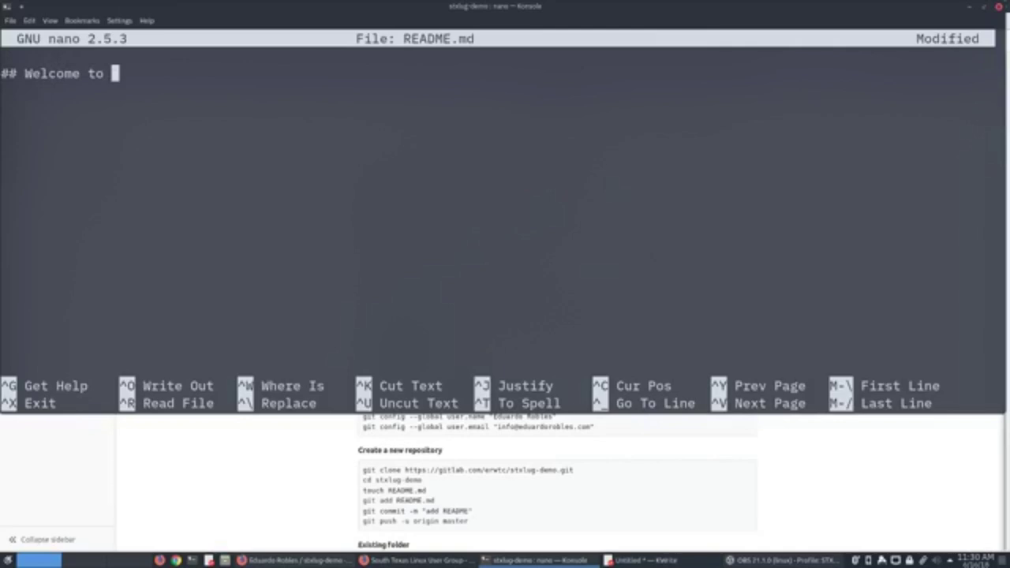
{"action": "type", "text": "this d"}
{"action": "key", "text": "BackSpace"}
{"action": "key", "text": "BackSpace"}
{"action": "key", "text": "BackSpace"}
{"action": "key", "text": "BackSpace"}
{"action": "key", "text": "BackSpace"}
{"action": "key", "text": "BackSpace"}
{"action": "key", "text": "BackSpace"}
{"action": "key", "text": "BackSpace"}
{"action": "key", "text": "BackSpace"}
{"action": "key", "text": "BackSpace"}
{"action": "type", "text": "##"}
{"action": "key", "text": "BackSpace"}
{"action": "key", "text": "BackSpace"}
{"action": "key", "text": "BackSpace"}
{"action": "key", "text": "BackSpace"}
{"action": "key", "text": "BackSpace"}
{"action": "key", "text": "BackSpace"}
{"action": "key", "text": "BackSpace"}
{"action": "key", "text": "BackSpace"}
{"action": "key", "text": "BackSpace"}
{"action": "key", "text": "BackSpace"}
{"action": "key", "text": "BackSpace"}
{"action": "key", "text": "BackSpace"}
{"action": "key", "text": "BackSpace"}
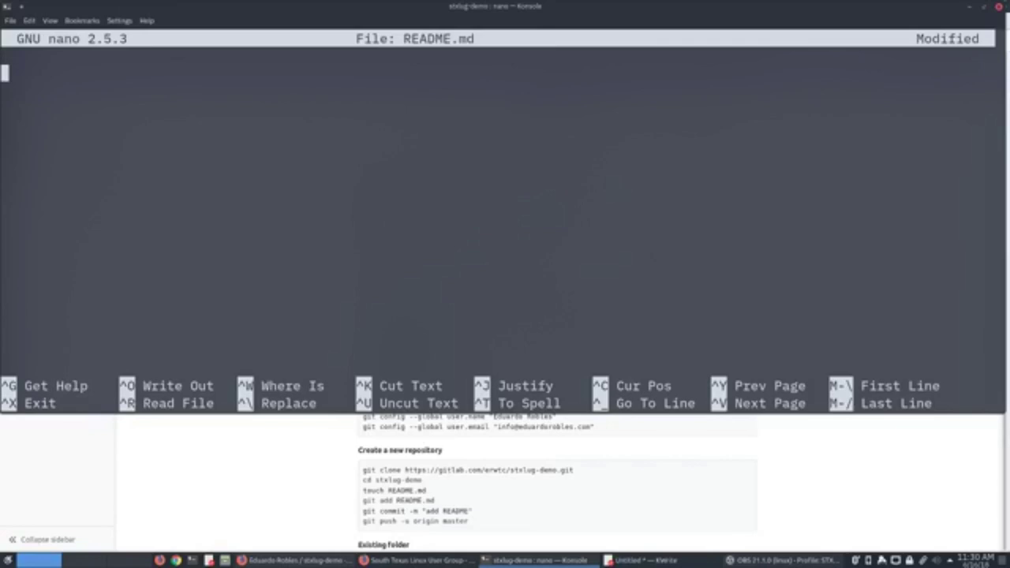
{"action": "type", "text": "** Welcome"}
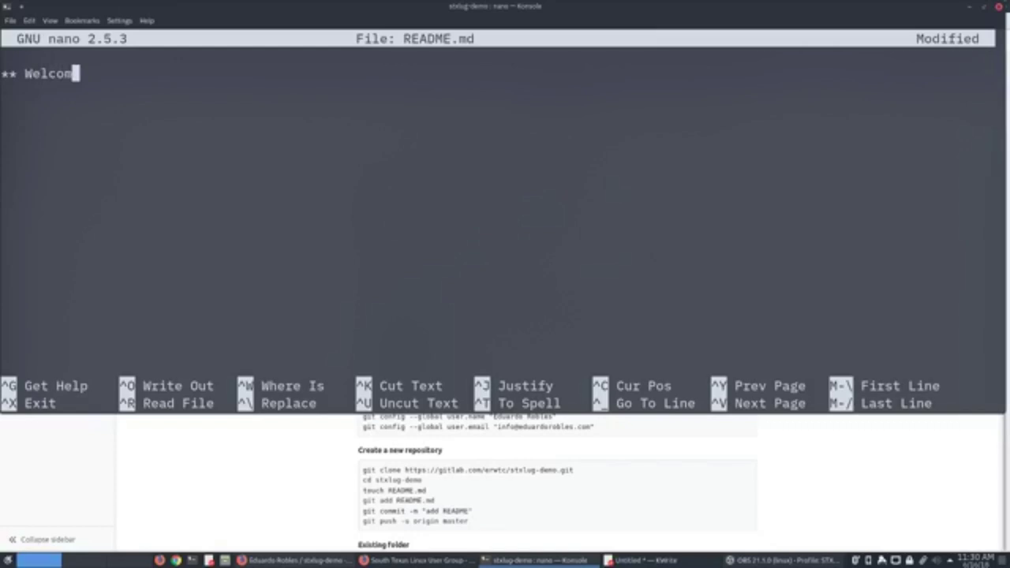
{"action": "key", "text": "BackSpace"}
{"action": "type", "text": "e **"}
{"action": "key", "text": "Return"}
{"action": "key", "text": "Return"}
Add the italic line '_This is a demo_' below the heading.
{"action": "type", "text": "##"}
{"action": "key", "text": "BackSpace"}
{"action": "key", "text": "BackSpace"}
{"action": "type", "text": "_"}
{"action": "type", "text": "is is ad"}
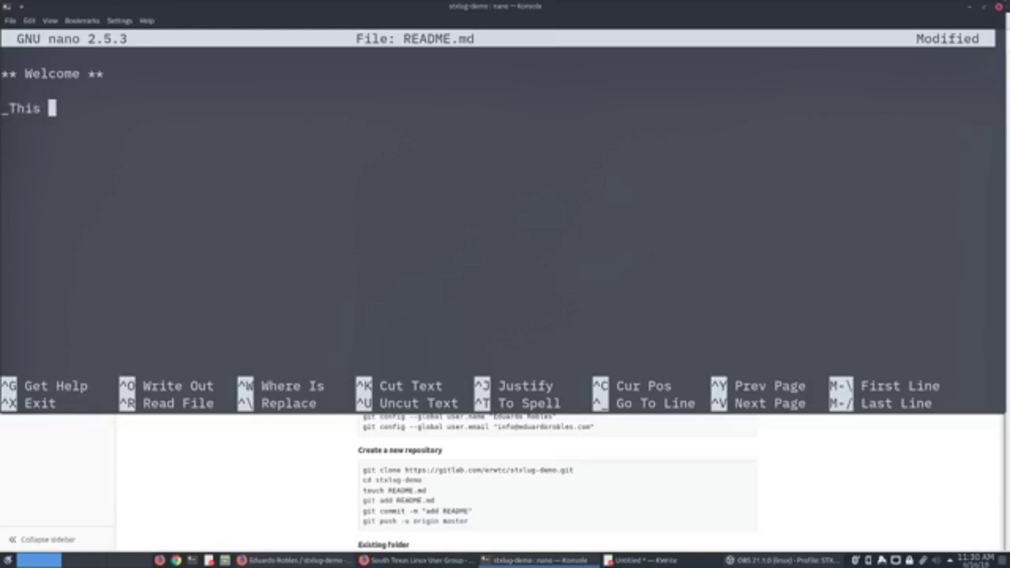
{"action": "key", "text": "BackSpace"}
{"action": "type", "text": "dome"}
{"action": "key", "text": "BackSpace"}
{"action": "key", "text": "BackSpace"}
{"action": "key", "text": "BackSpace"}
{"action": "type", "text": "emo file"}
{"action": "key", "text": "BackSpace"}
{"action": "key", "text": "BackSpace"}
{"action": "key", "text": "BackSpace"}
{"action": "key", "text": "BackSpace"}
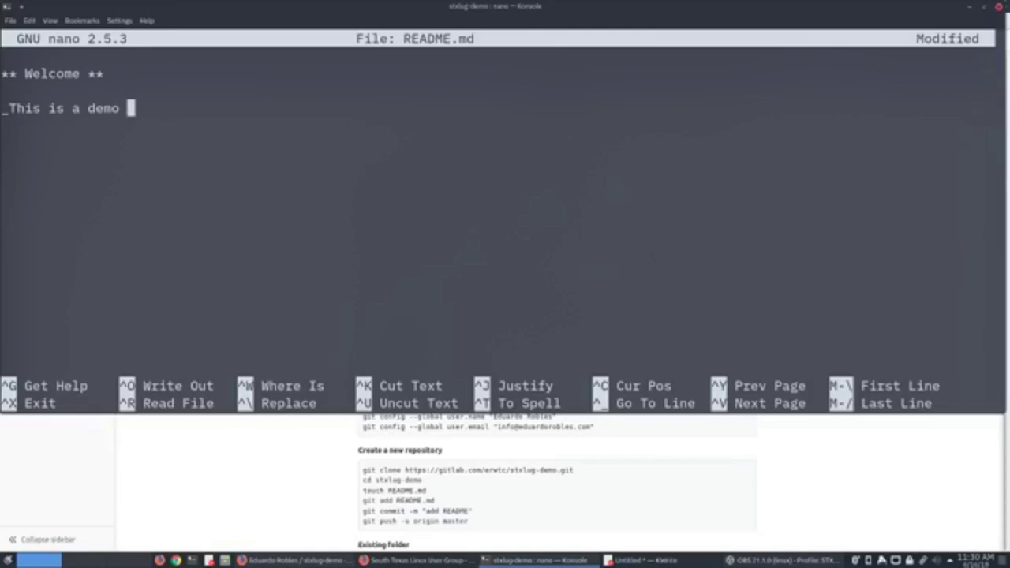
{"action": "key", "text": "BackSpace"}
{"action": "type", "text": "_"}
{"action": "key", "text": "Return"}
{"action": "key", "text": "Return"}
Add 'In this demonstration we showed how to get started with Gitlab!' and save the file.
{"action": "type", "text": "In this "}
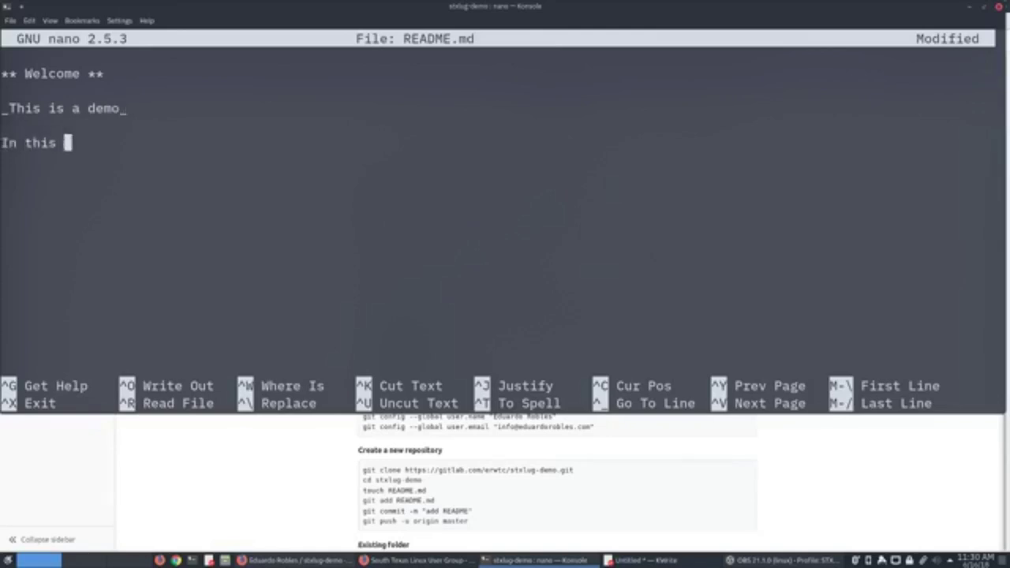
{"action": "type", "text": "demonstraation"}
{"action": "key", "text": "BackSpace"}
{"action": "key", "text": "BackSpace"}
{"action": "key", "text": "BackSpace"}
{"action": "key", "text": "BackSpace"}
{"action": "key", "text": "BackSpace"}
{"action": "key", "text": "BackSpace"}
{"action": "type", "text": "ation we "}
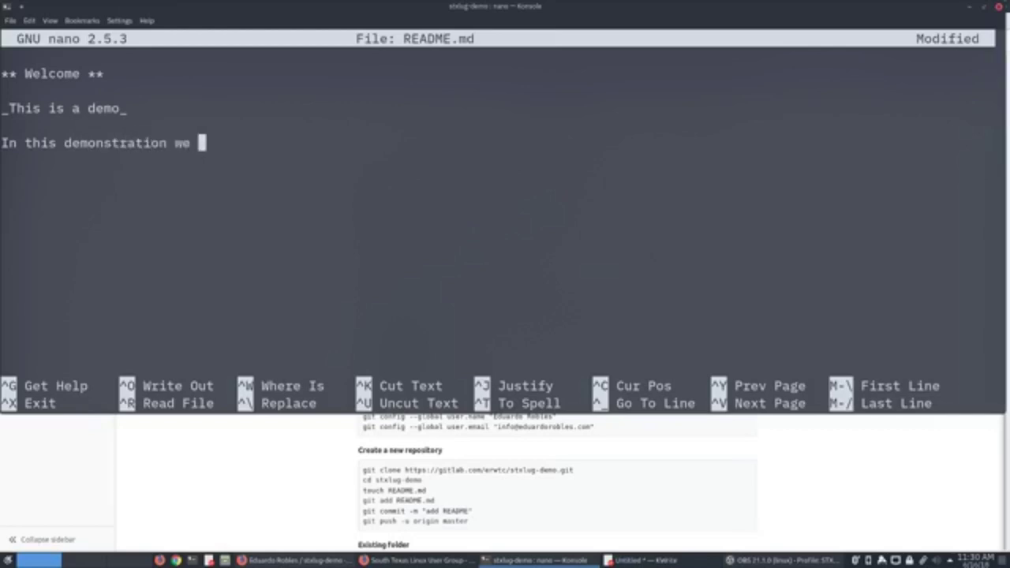
{"action": "type", "text": "showed how to "}
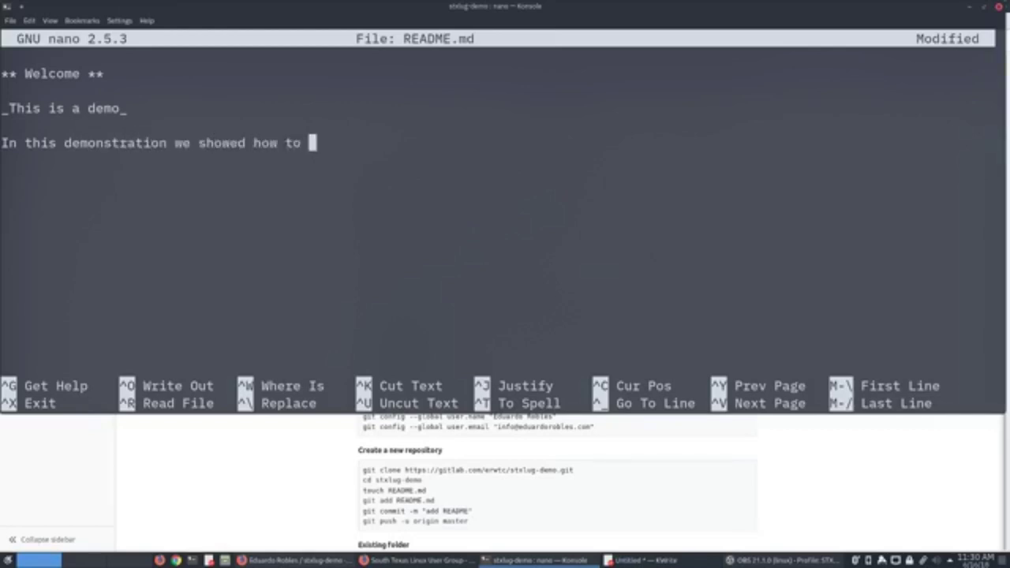
{"action": "type", "text": "gets"}
{"action": "key", "text": "BackSpace"}
{"action": "key", "text": "BackSpace"}
{"action": "type", "text": "star"}
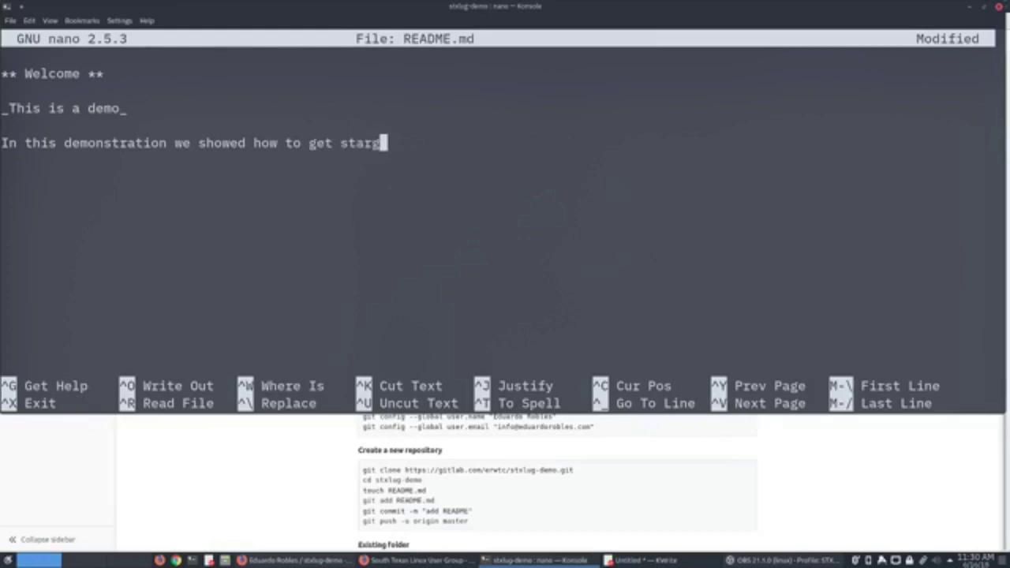
{"action": "type", "text": "ted with Git"}
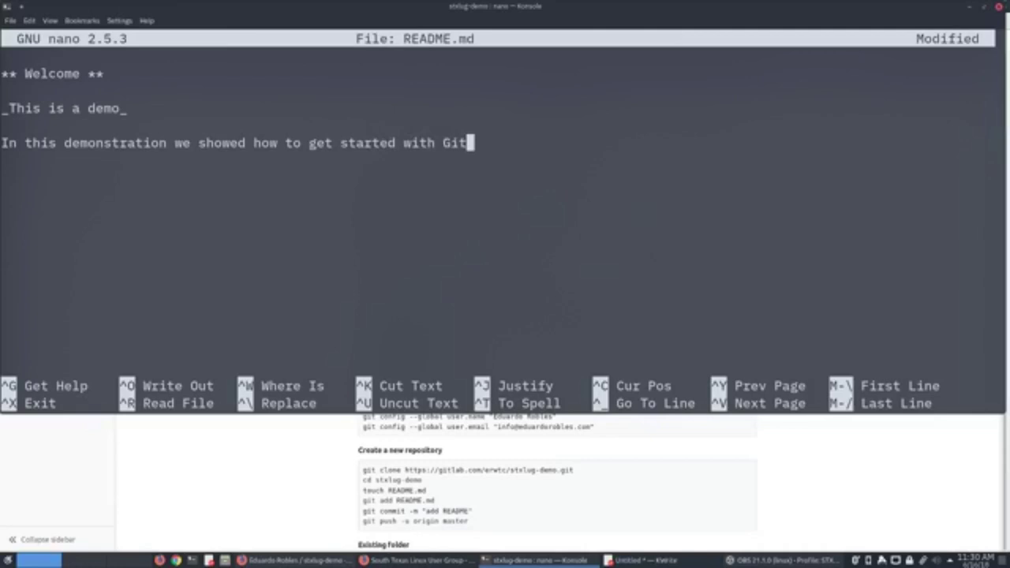
{"action": "type", "text": "lab!"}
{"action": "key", "text": "ctrl+x"}
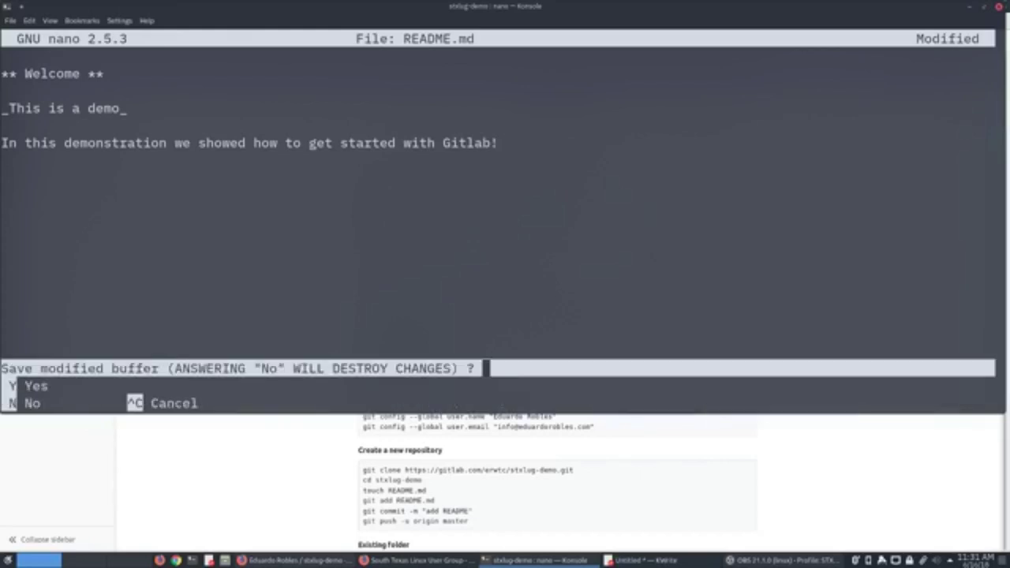
{"action": "key", "text": "y"}
{"action": "key", "text": "Return"}
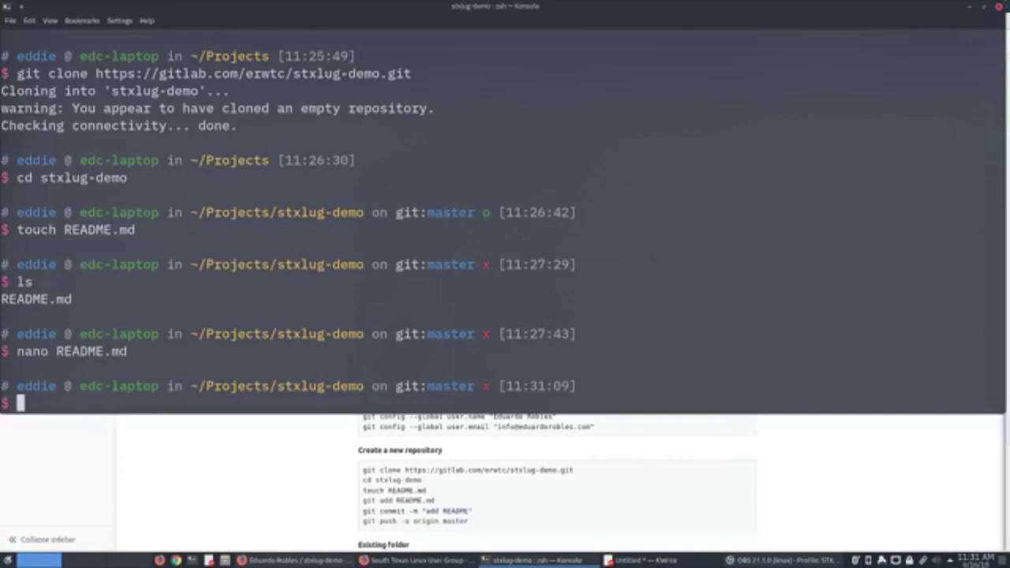
Print README.md with cat, then stage it with git add README.md.
{"action": "type", "text": "cat README.md"}
{"action": "key", "text": "Return"}
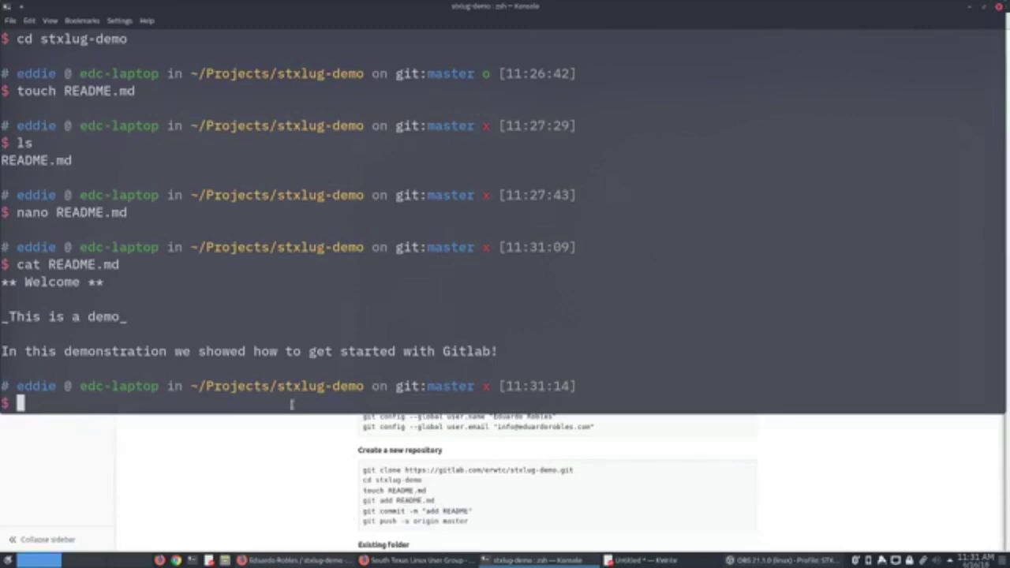
{"action": "type", "text": "git add "}
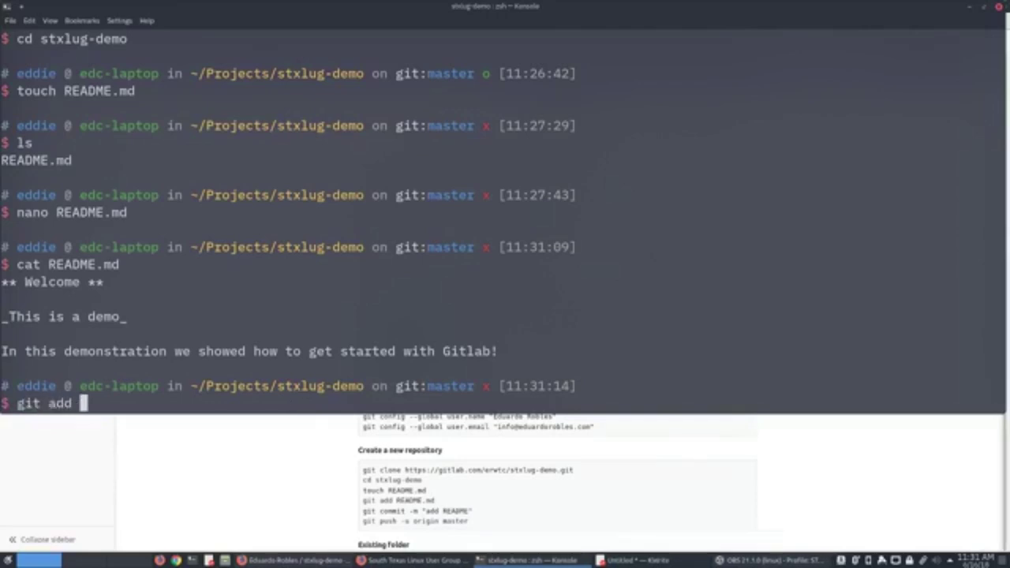
{"action": "type", "text": "R"}
{"action": "key", "text": "BackSpace"}
{"action": "type", "text": "RE"}
{"action": "key", "text": "Tab"}
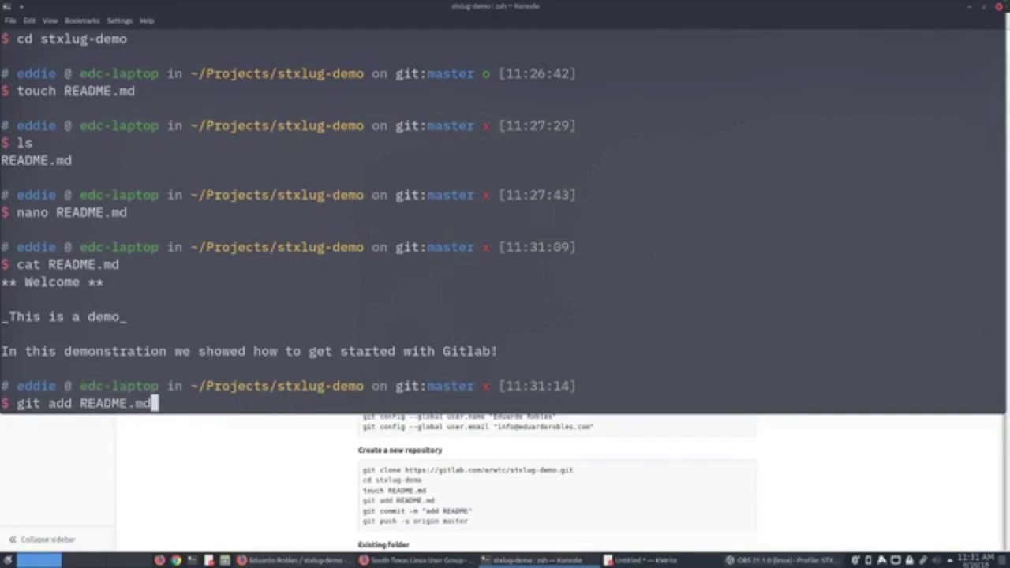
{"action": "key", "text": "Return"}
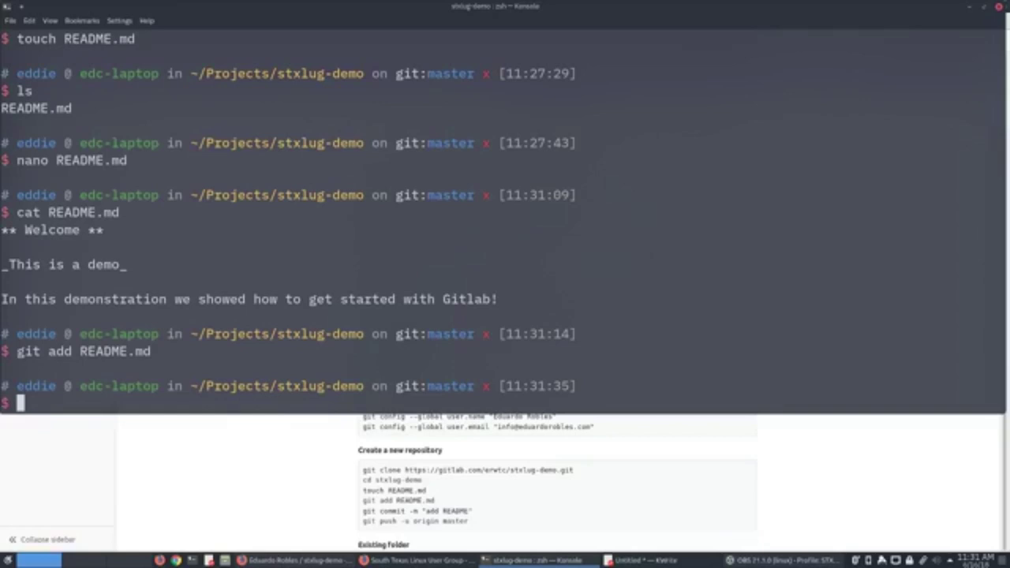
{"action": "type", "text": "git commit -"}
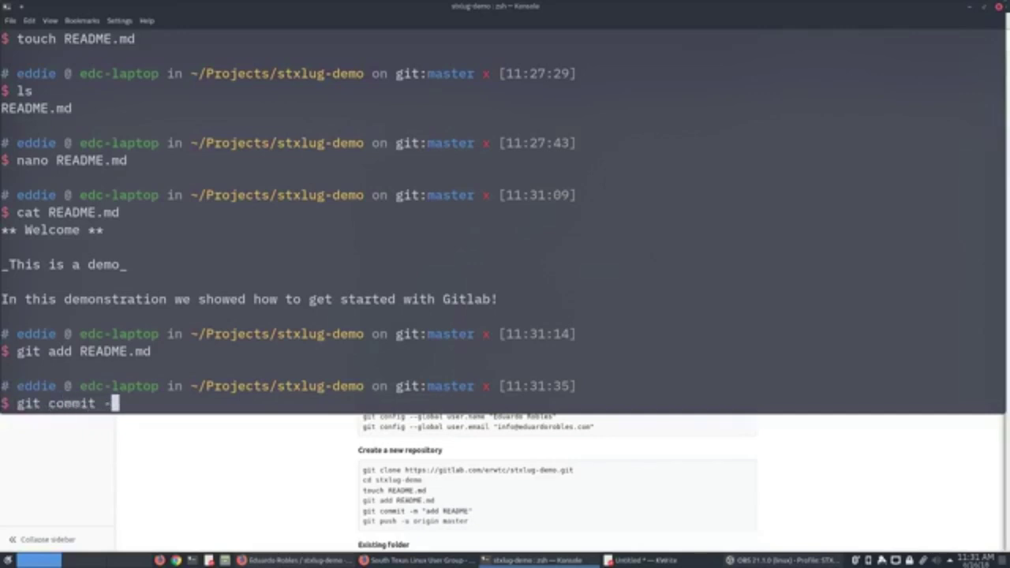
{"action": "type", "text": "m \"add"}
Commit README.md with message "add README" and highlight the new commit hash 51ddd69.
{"action": "type", "text": "README\""}
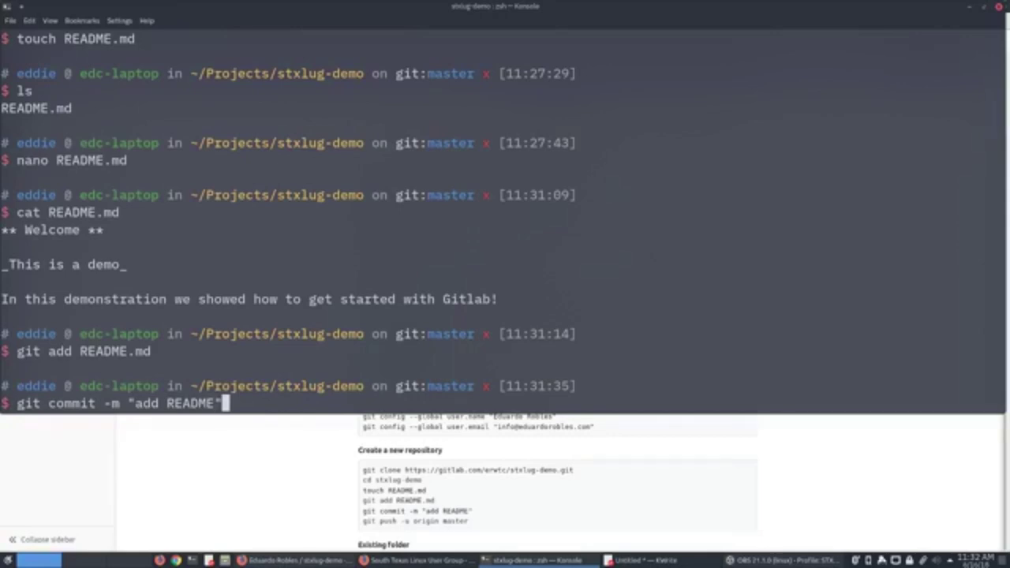
{"action": "key", "text": "Return"}
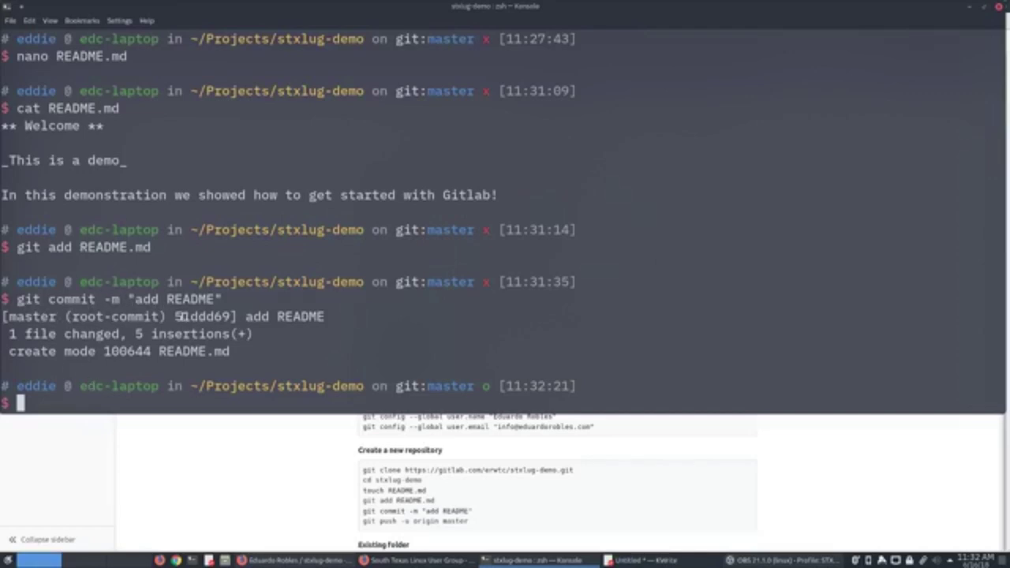
{"action": "left_click_drag", "start_coordinate": [177, 316], "coordinate": [230, 317]}
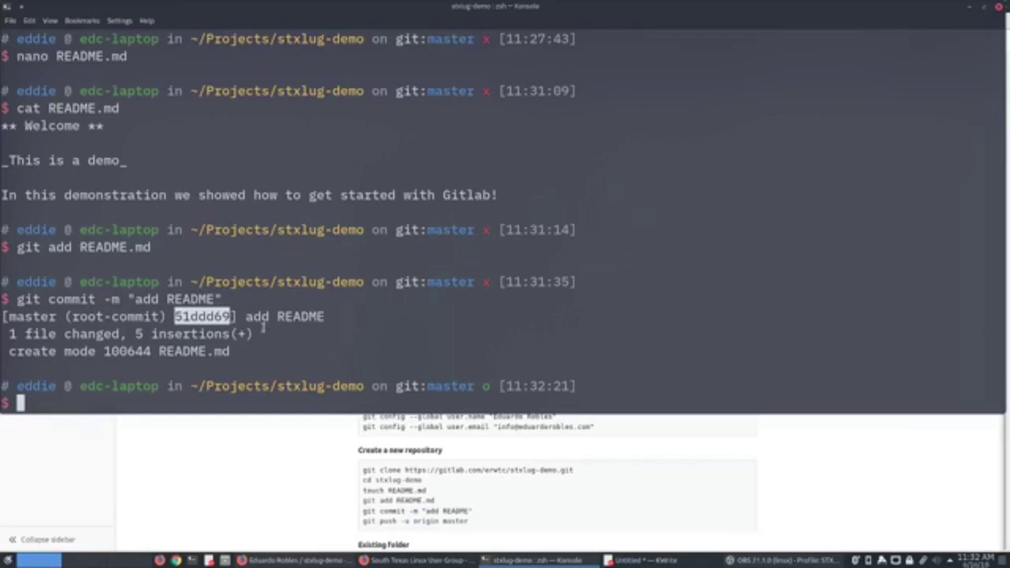
{"action": "left_click", "coordinate": [175, 317]}
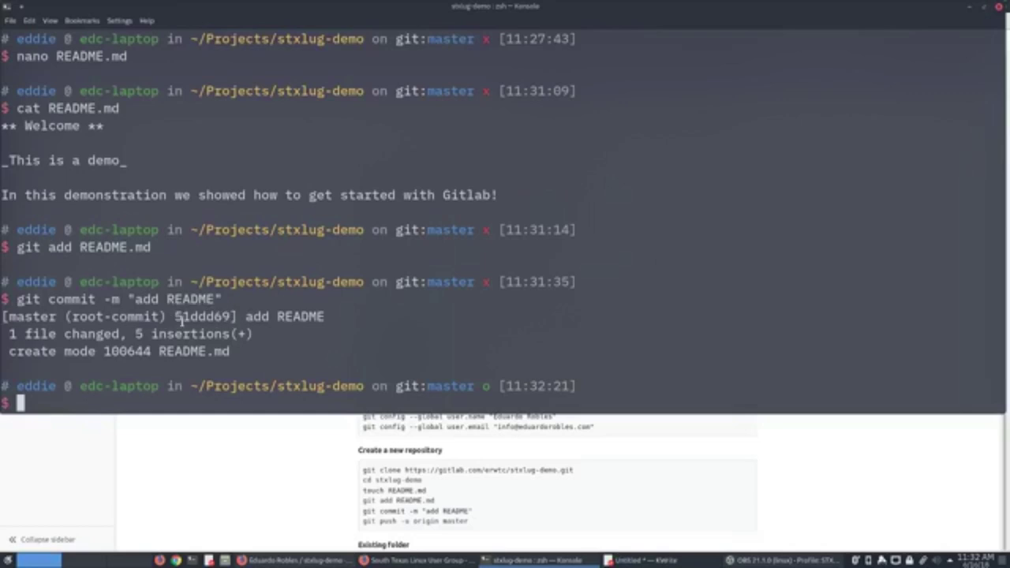
{"action": "left_click_drag", "start_coordinate": [176, 316], "coordinate": [231, 316]}
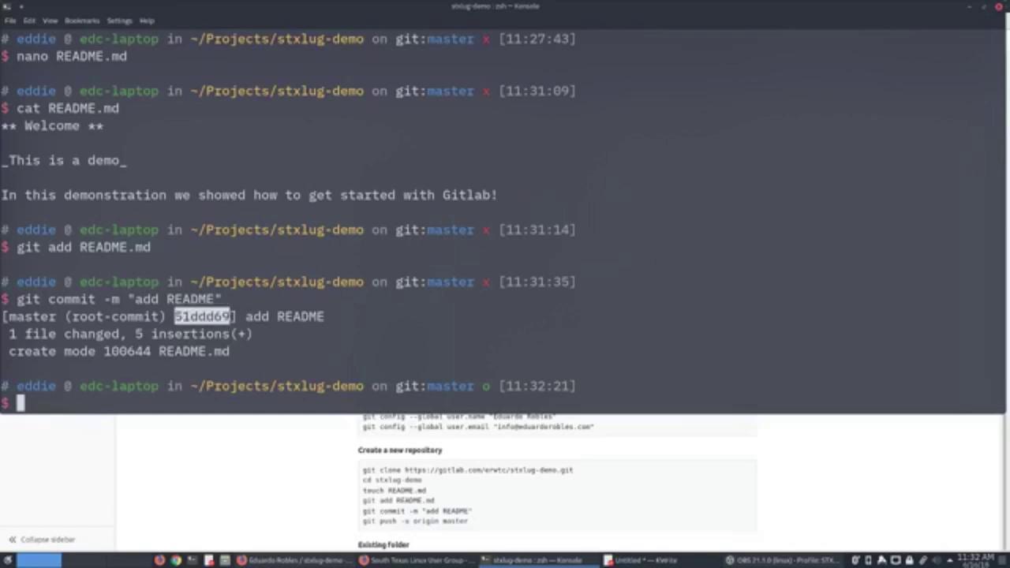
{"action": "left_click", "coordinate": [181, 316]}
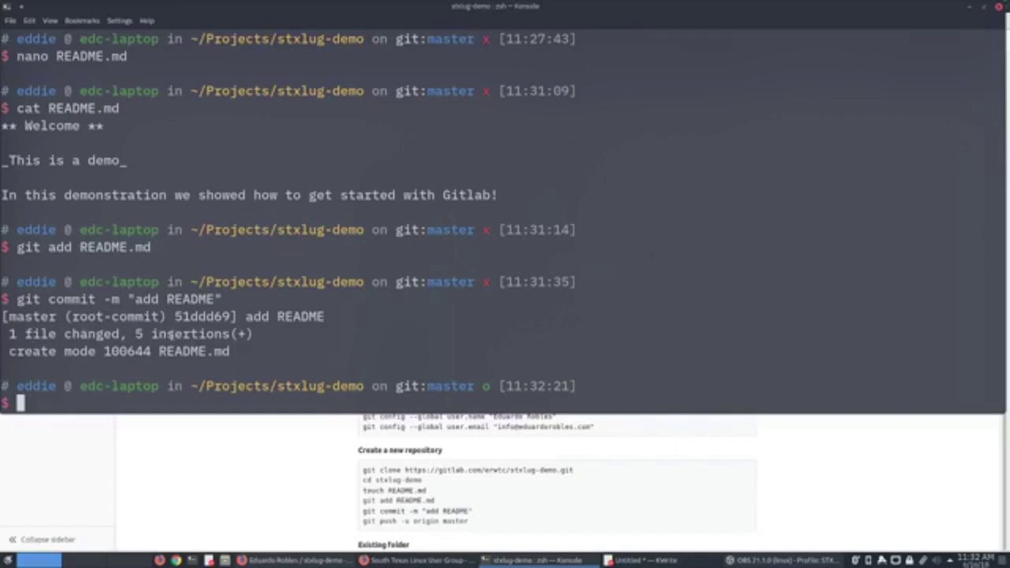
{"action": "left_click_drag", "start_coordinate": [245, 334], "coordinate": [230, 334]}
{"action": "left_click", "coordinate": [236, 335]}
{"action": "left_click_drag", "start_coordinate": [397, 282], "coordinate": [489, 282]}
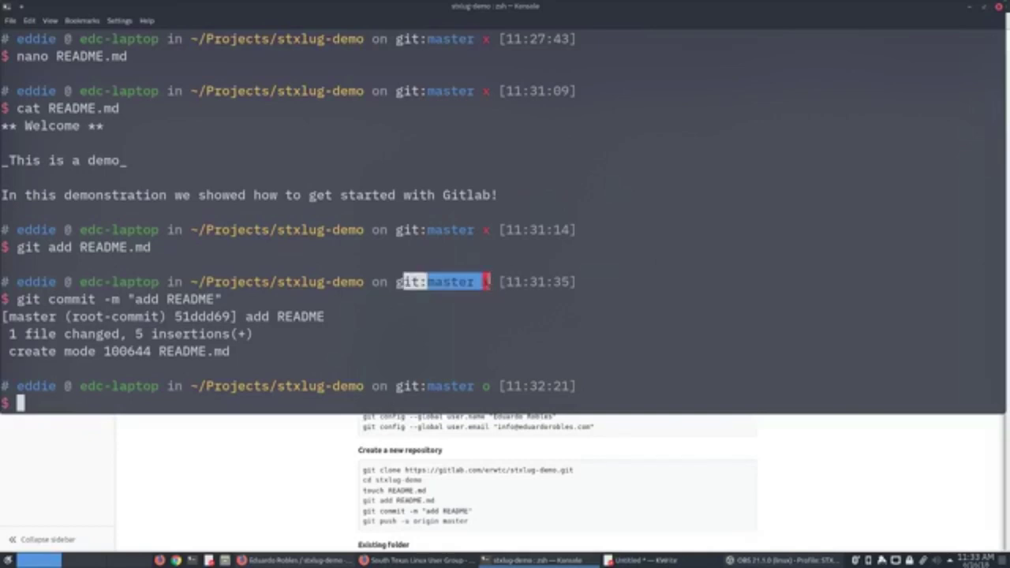
{"action": "left_click_drag", "start_coordinate": [397, 386], "coordinate": [491, 386]}
{"action": "left_click", "coordinate": [493, 404]}
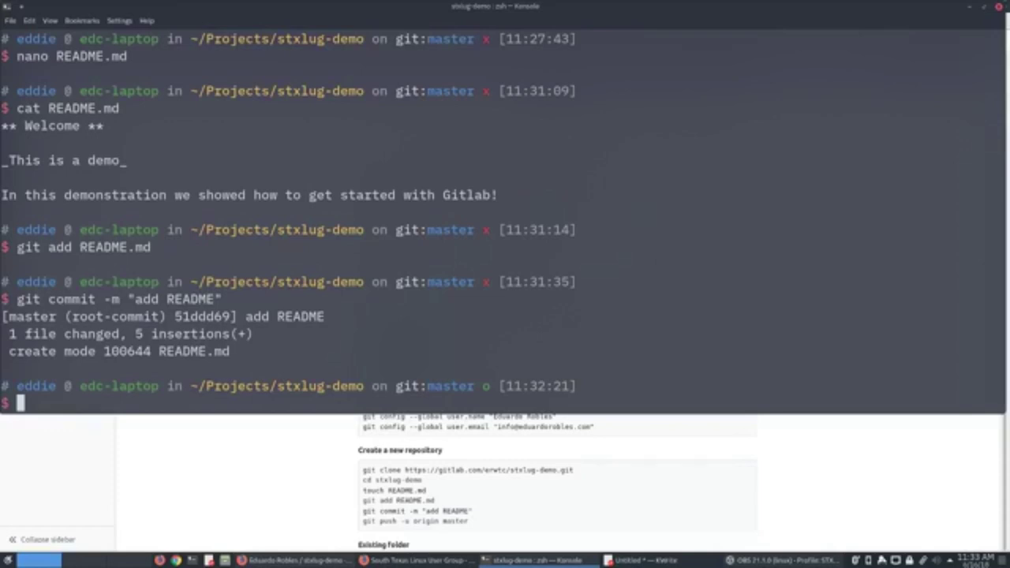
{"action": "type", "text": "git puch "}
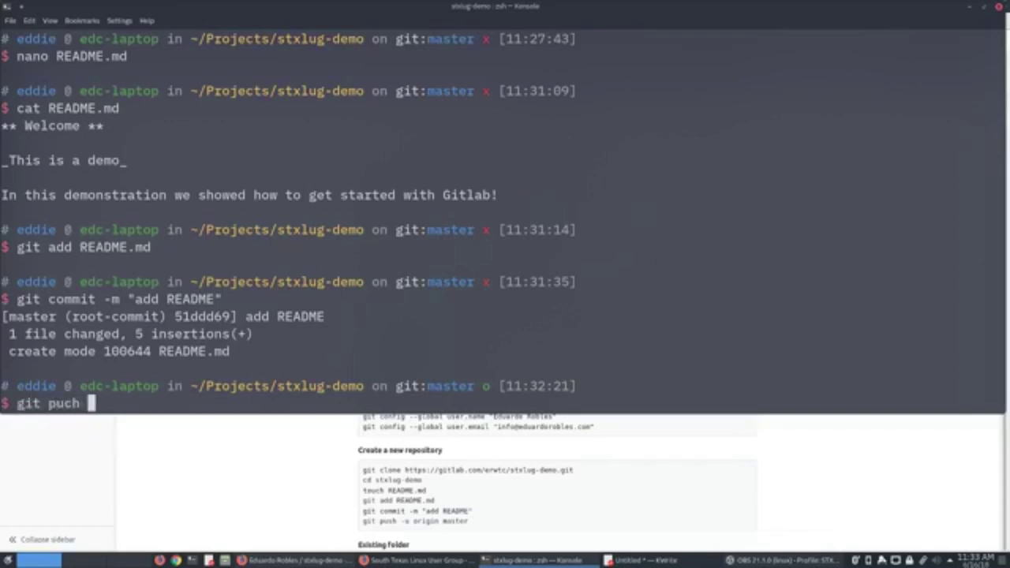
{"action": "type", "text": "-u o"}
Correct the typos in the command and run git push -u origin master.
{"action": "key", "text": "BackSpace"}
{"action": "key", "text": "BackSpace"}
{"action": "key", "text": "BackSpace"}
{"action": "type", "text": "igin master"}
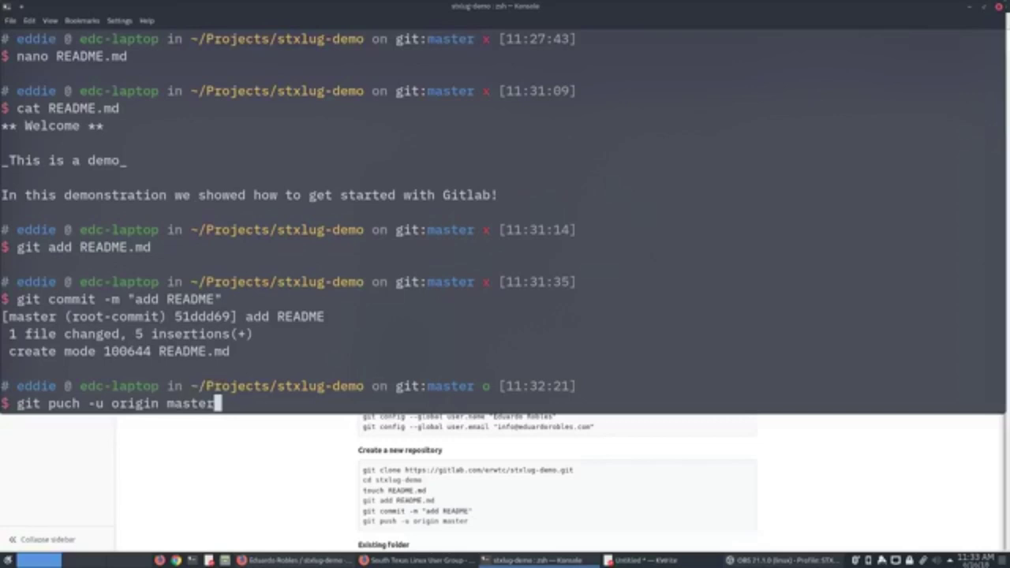
{"action": "key", "text": "Left"}
{"action": "key", "text": "Left"}
{"action": "key", "text": "Left"}
{"action": "key", "text": "Left"}
{"action": "key", "text": "Left"}
{"action": "key", "text": "Left"}
{"action": "key", "text": "Left"}
{"action": "key", "text": "Left"}
{"action": "key", "text": "Left"}
{"action": "key", "text": "Left"}
{"action": "key", "text": "Left"}
{"action": "key", "text": "Left"}
{"action": "key", "text": "Left"}
{"action": "key", "text": "Left"}
{"action": "key", "text": "Left"}
{"action": "key", "text": "Left"}
{"action": "key", "text": "Left"}
{"action": "key", "text": "BackSpace"}
{"action": "key", "text": "BackSpace"}
{"action": "type", "text": "sh"}
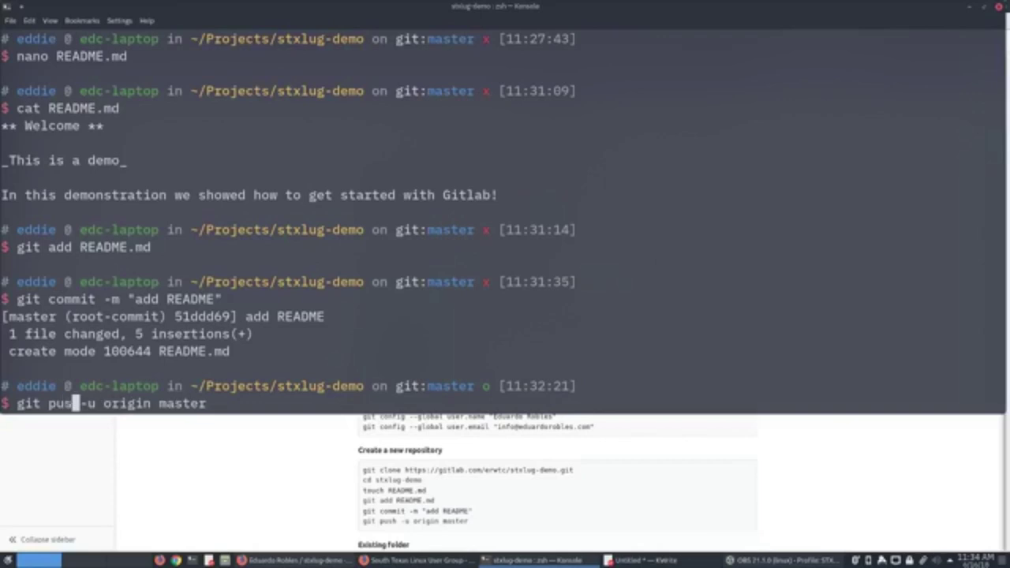
{"action": "key", "text": "Right"}
{"action": "key", "text": "Right"}
{"action": "key", "text": "Right"}
{"action": "key", "text": "Right"}
{"action": "key", "text": "Right"}
{"action": "key", "text": "Right"}
{"action": "key", "text": "Right"}
{"action": "key", "text": "Right"}
{"action": "key", "text": "Right"}
{"action": "key", "text": "Right"}
{"action": "key", "text": "Right"}
{"action": "key", "text": "Right"}
{"action": "key", "text": "Right"}
{"action": "key", "text": "Right"}
{"action": "key", "text": "Right"}
{"action": "key", "text": "Right"}
{"action": "key", "text": "Right"}
{"action": "key", "text": "Right"}
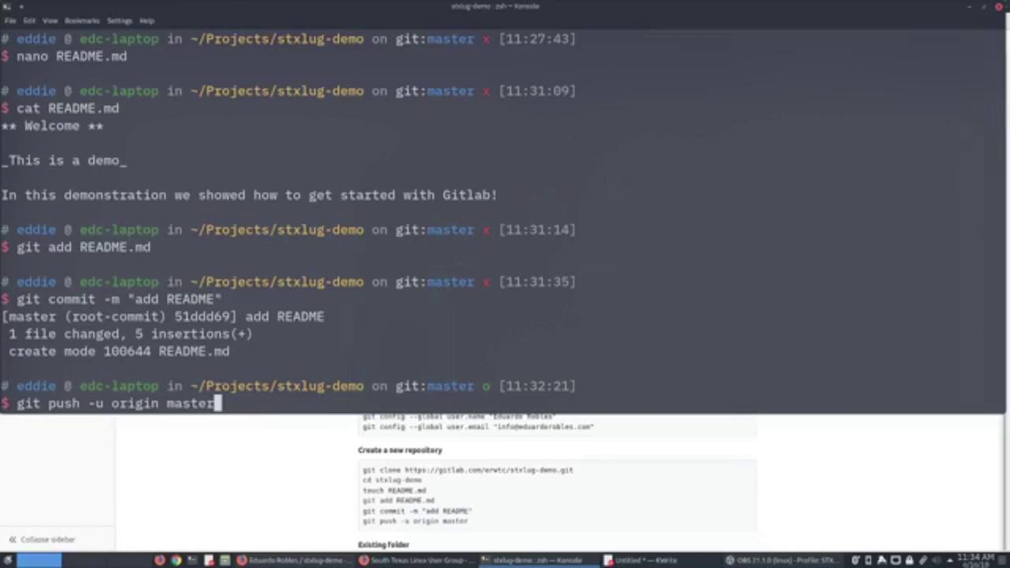
{"action": "key", "text": "Return"}
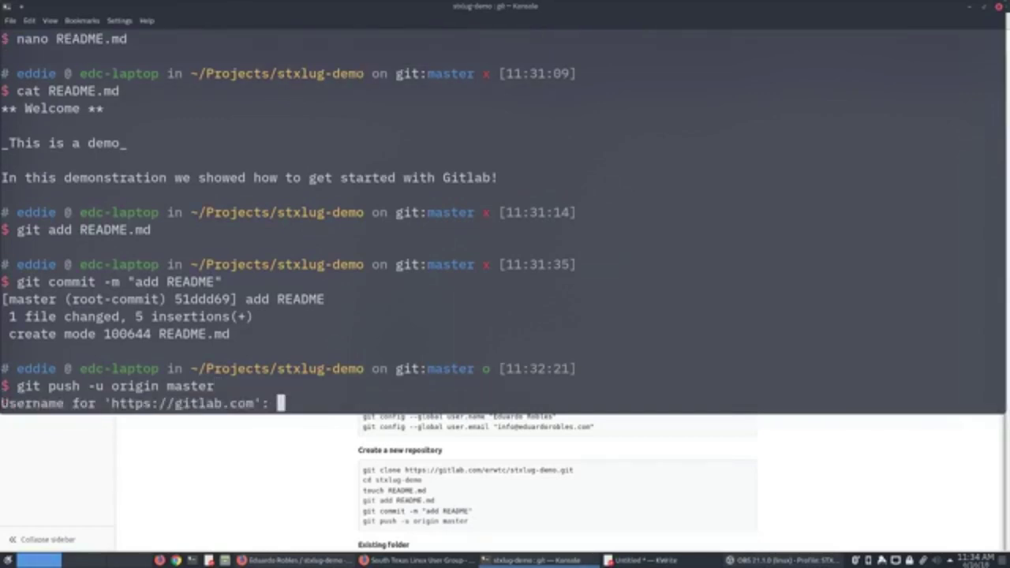
Enter the GitLab username, then paste the account password copied from KWrite and submit it.
{"action": "type", "text": "erwtc"}
{"action": "key", "text": "Return"}
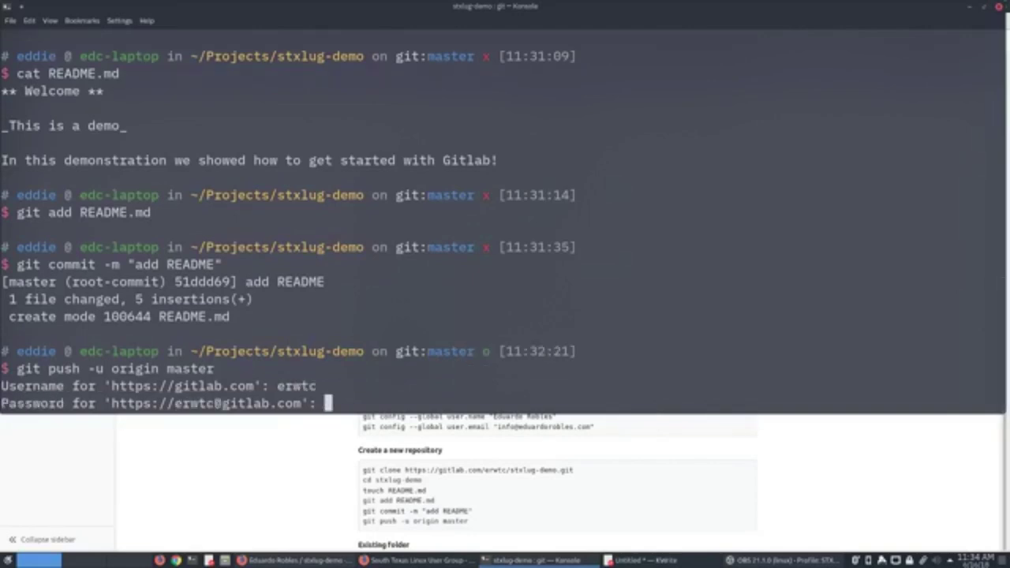
{"action": "mouse_move", "coordinate": [635, 562]}
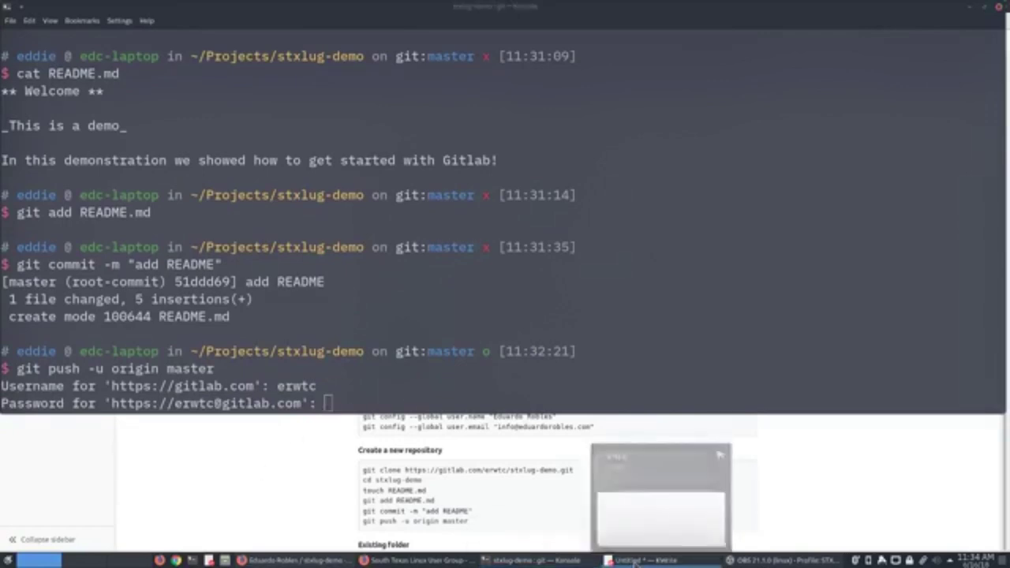
{"action": "left_click", "coordinate": [636, 562]}
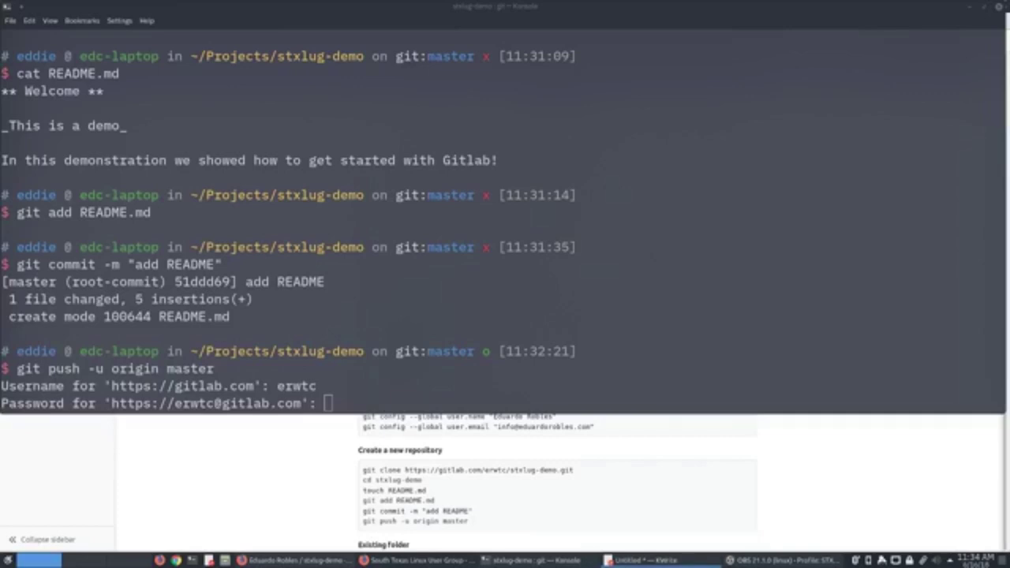
{"action": "right_click", "coordinate": [344, 405]}
{"action": "left_click", "coordinate": [371, 425]}
{"action": "key", "text": "Return"}
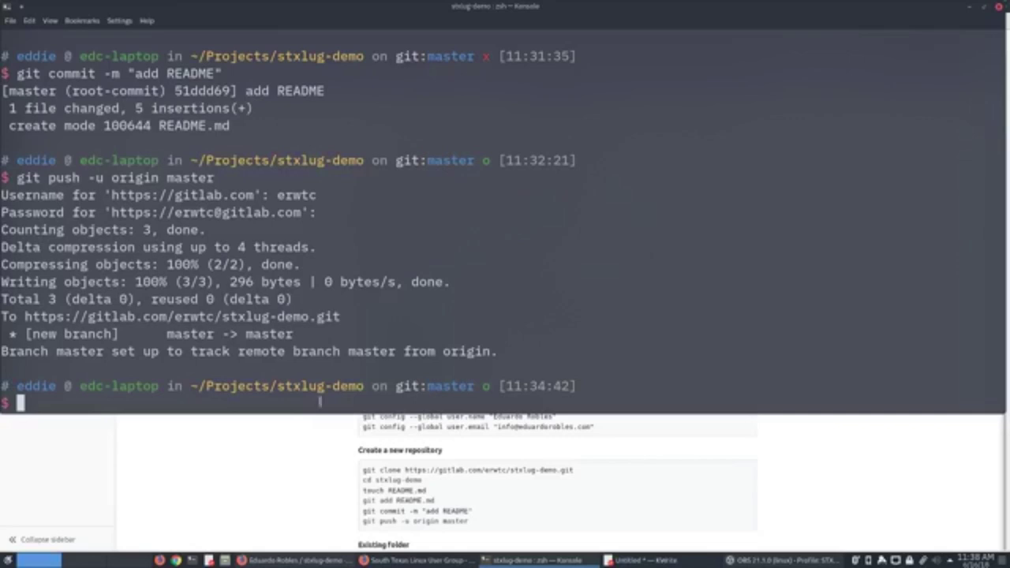
Bring the GitLab stxlug-demo project page in Firefox to the front.
{"action": "left_click", "coordinate": [310, 474]}
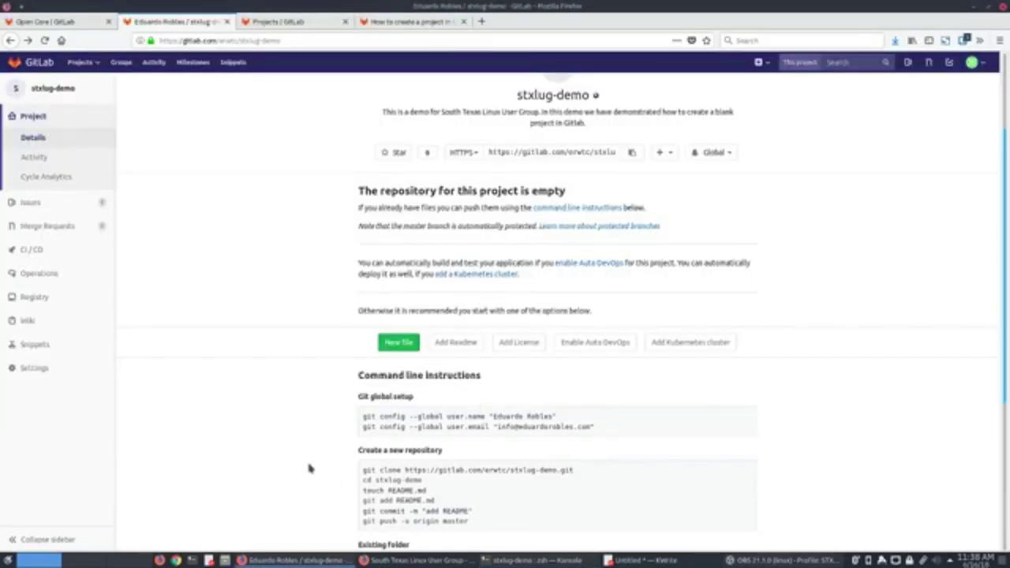
Reload the stxlug-demo page and match its README commit hash against the local 51ddd69.
{"action": "scroll", "coordinate": [308, 468], "scroll_direction": "up", "scroll_amount": 3}
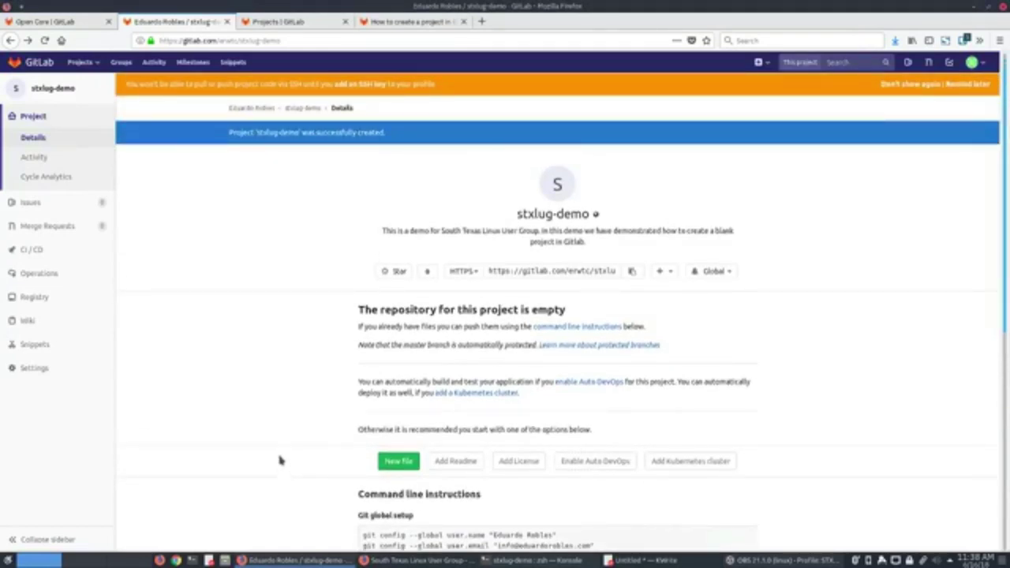
{"action": "left_click", "coordinate": [45, 40]}
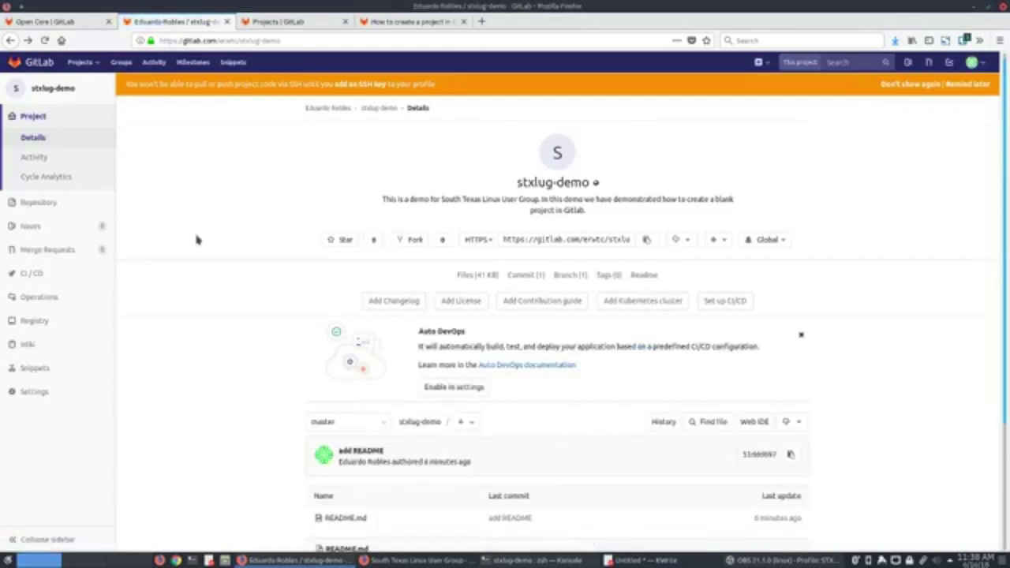
{"action": "scroll", "coordinate": [421, 424], "scroll_direction": "down", "scroll_amount": 2}
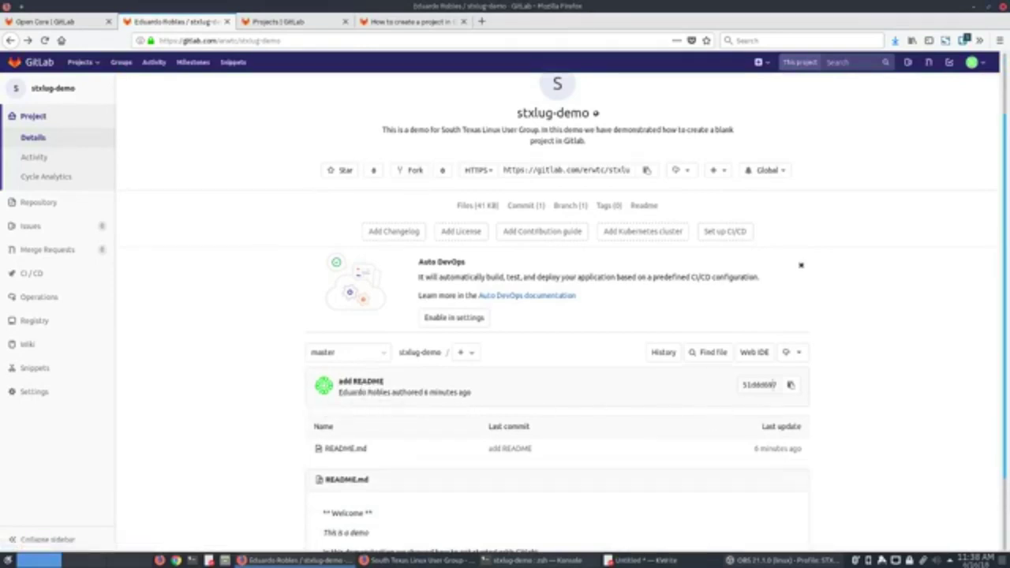
{"action": "left_click_drag", "start_coordinate": [740, 387], "coordinate": [782, 387]}
{"action": "left_click", "coordinate": [535, 561]}
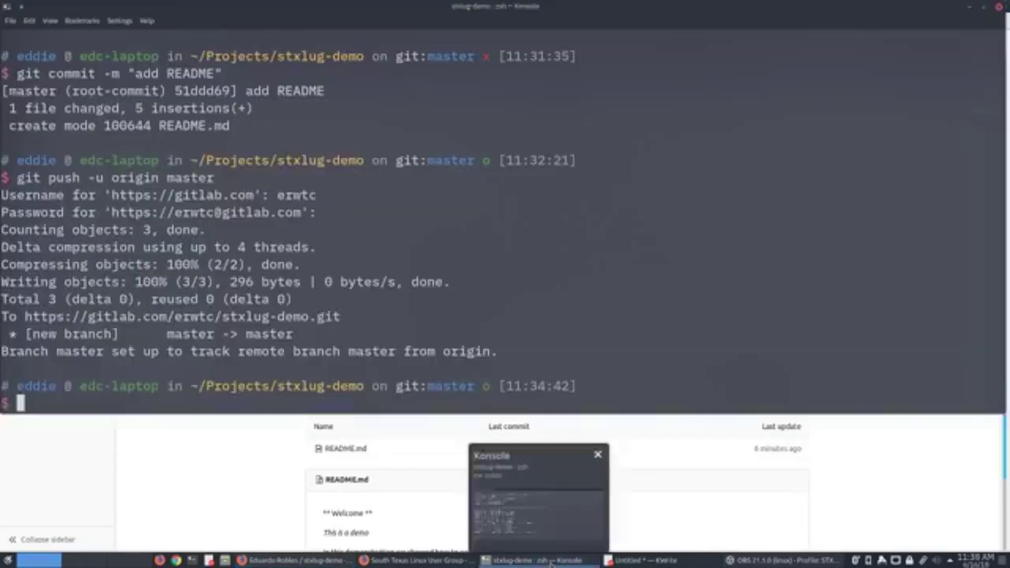
{"action": "scroll", "coordinate": [399, 257], "scroll_direction": "up", "scroll_amount": 3}
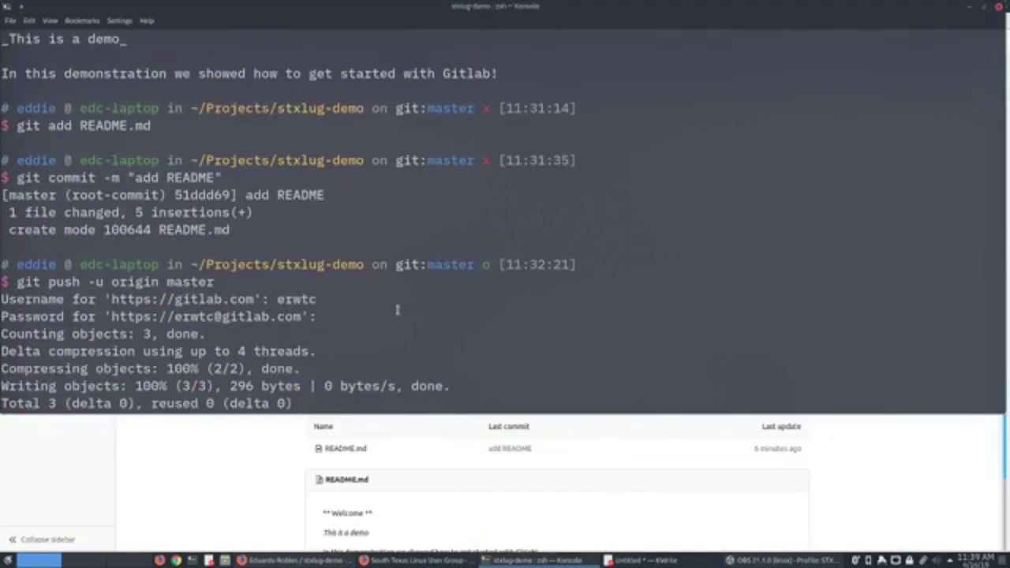
{"action": "left_click_drag", "start_coordinate": [174, 247], "coordinate": [230, 247]}
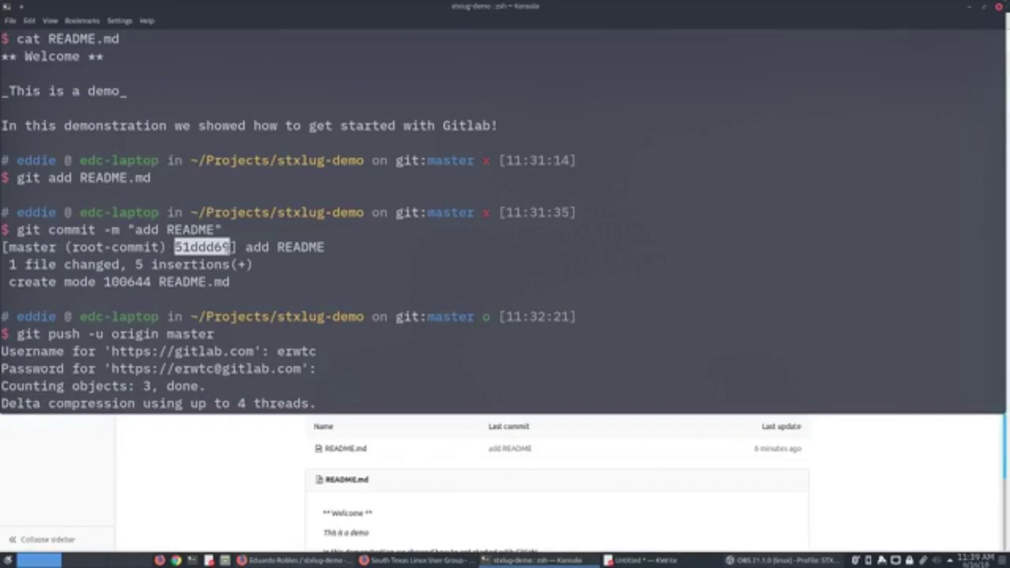
{"action": "left_click", "coordinate": [223, 449]}
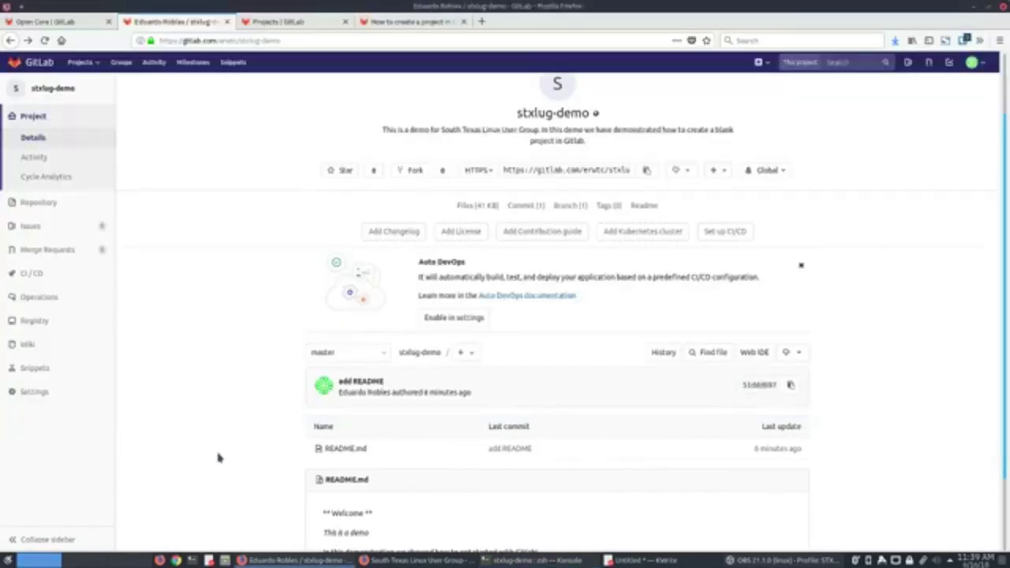
Find the README preview's unbolded '** Welcome **' heading, then return to Konsole.
{"action": "scroll", "coordinate": [218, 458], "scroll_direction": "down", "scroll_amount": 2}
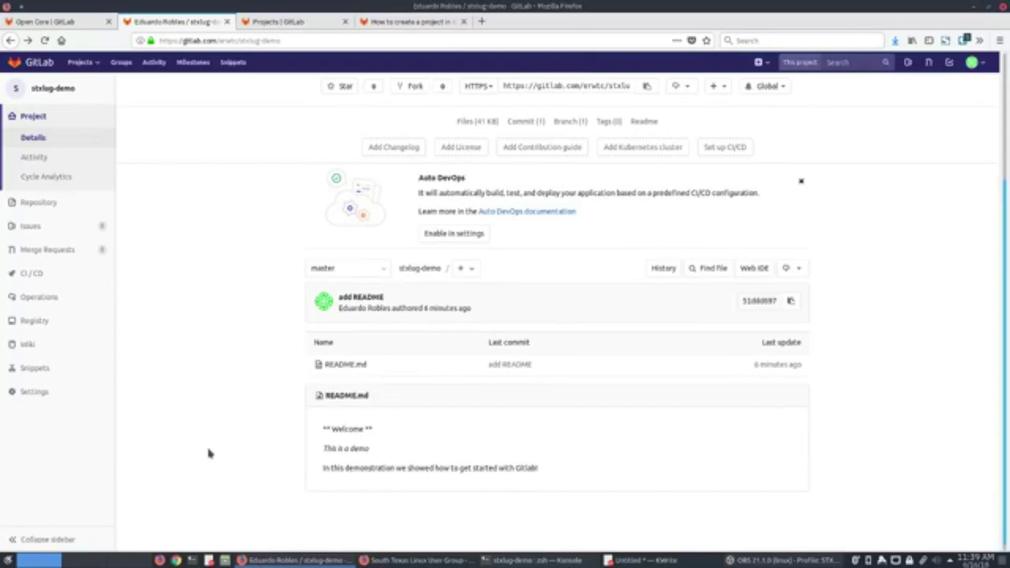
{"action": "scroll", "coordinate": [313, 471], "scroll_direction": "up", "scroll_amount": 1}
{"action": "scroll", "coordinate": [450, 301], "scroll_direction": "up", "scroll_amount": 3}
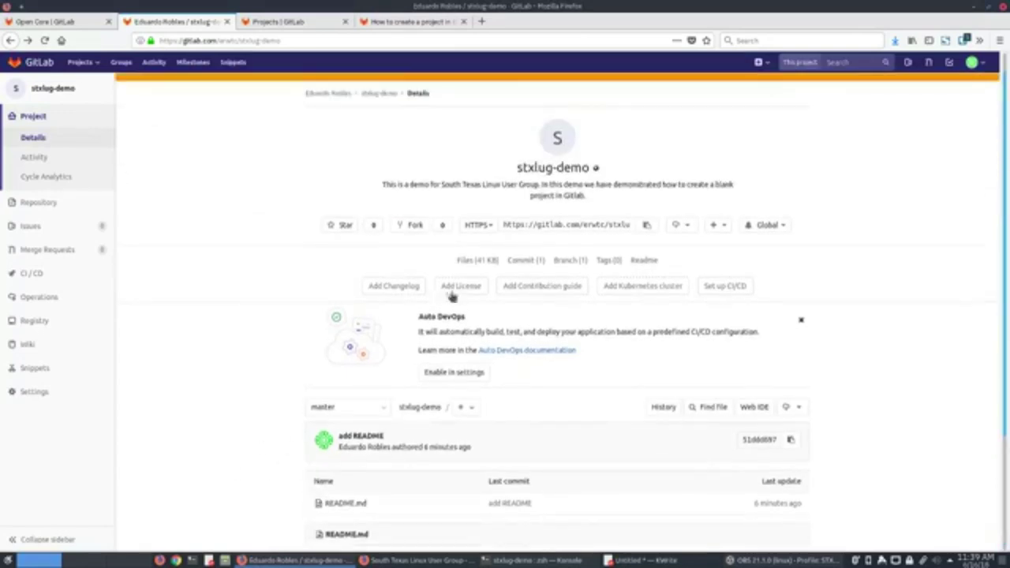
{"action": "scroll", "coordinate": [480, 395], "scroll_direction": "down", "scroll_amount": 4}
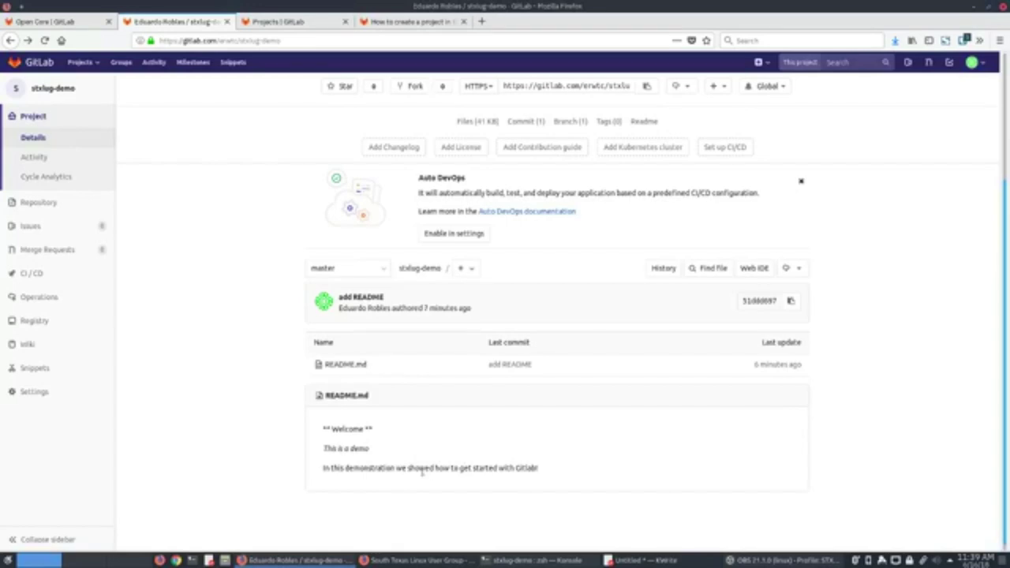
{"action": "scroll", "coordinate": [639, 474], "scroll_direction": "up", "scroll_amount": 3}
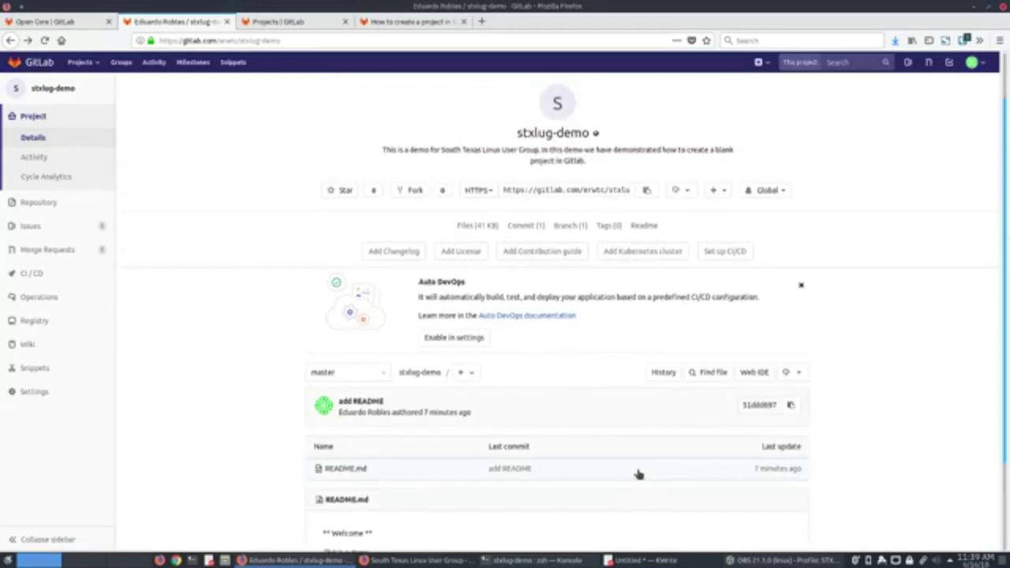
{"action": "scroll", "coordinate": [639, 473], "scroll_direction": "down", "scroll_amount": 3}
{"action": "scroll", "coordinate": [416, 469], "scroll_direction": "down", "scroll_amount": 1}
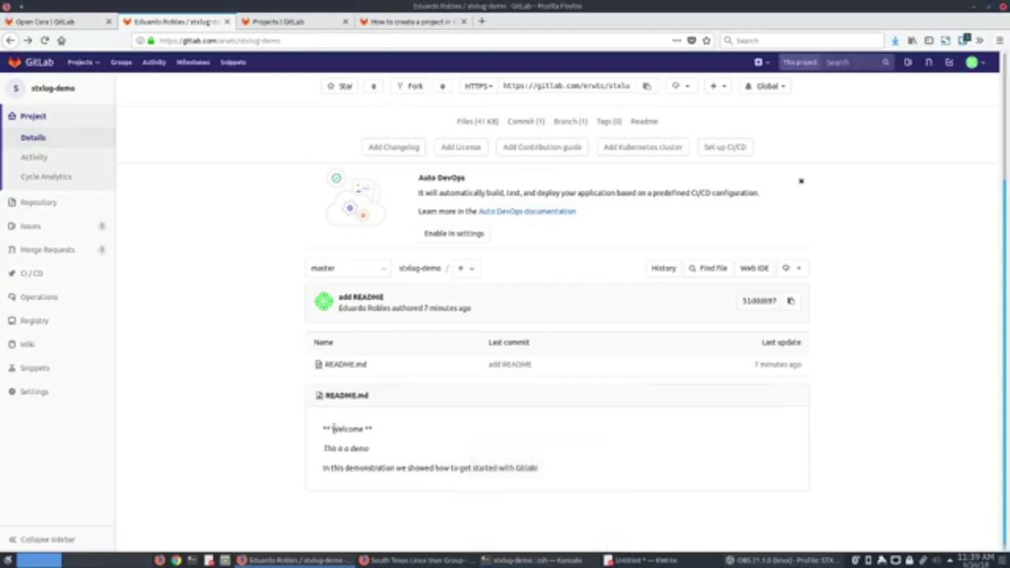
{"action": "left_click_drag", "start_coordinate": [324, 429], "coordinate": [377, 432]}
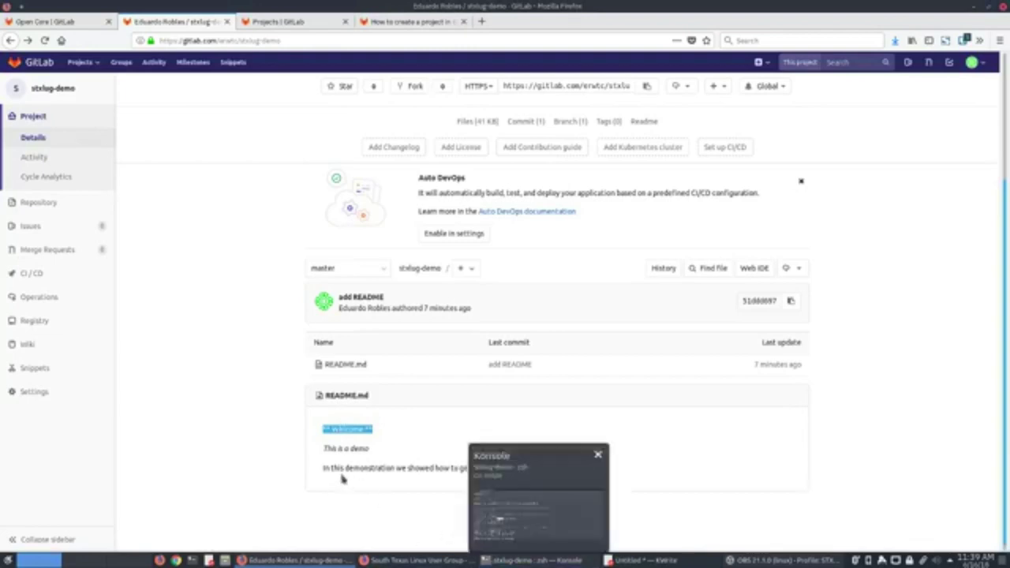
{"action": "left_click", "coordinate": [490, 560]}
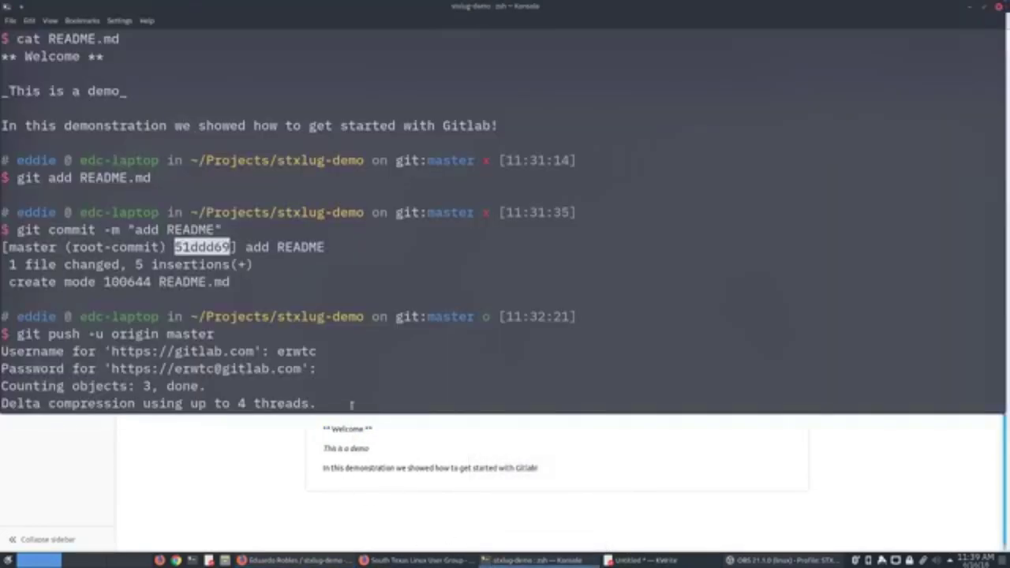
{"action": "left_click", "coordinate": [352, 401]}
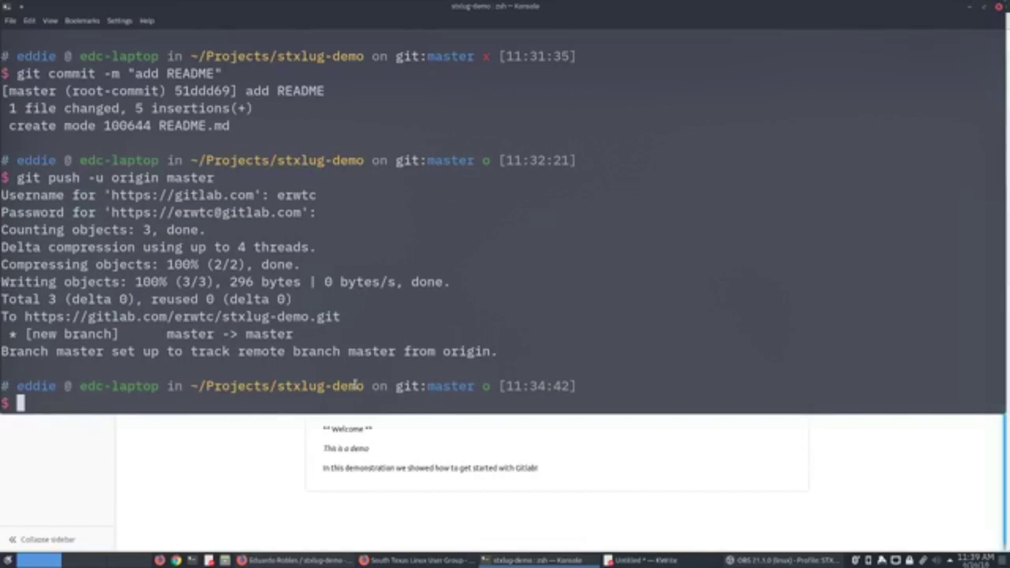
Open README.md in nano and delete the spaces around Welcome inside the asterisks.
{"action": "type", "text": "git c"}
{"action": "key", "text": "Up"}
{"action": "key", "text": "Up"}
{"action": "key", "text": "Up"}
{"action": "key", "text": "Up"}
{"action": "key", "text": "Up"}
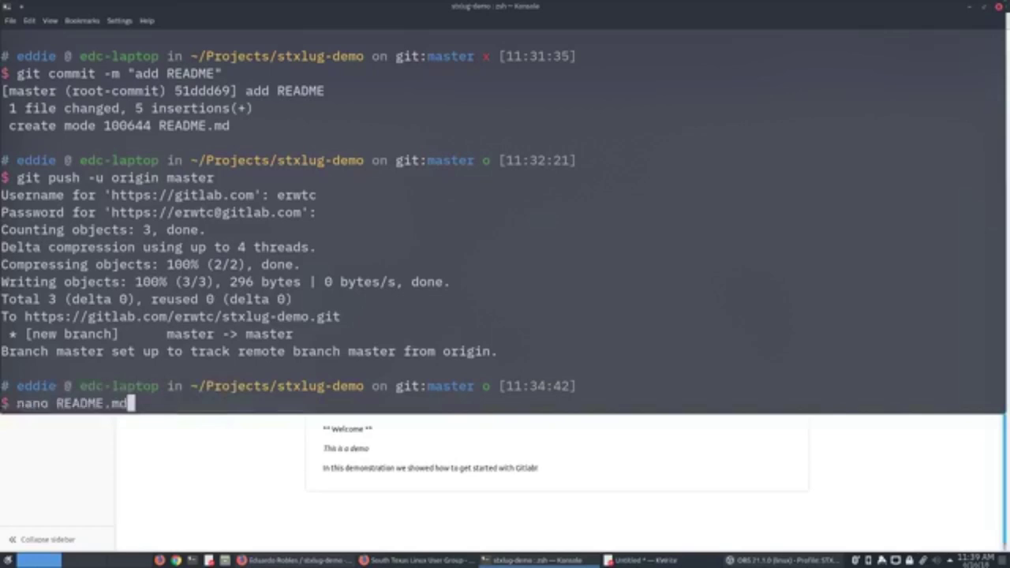
{"action": "key", "text": "Return"}
{"action": "key", "text": "Right"}
{"action": "key", "text": "Right"}
{"action": "key", "text": "Right"}
{"action": "key", "text": "BackSpace"}
{"action": "key", "text": "Right"}
{"action": "key", "text": "Right"}
{"action": "key", "text": "Right"}
{"action": "key", "text": "Right"}
{"action": "key", "text": "Right"}
{"action": "key", "text": "Right"}
{"action": "key", "text": "Right"}
{"action": "key", "text": "Right"}
{"action": "key", "text": "BackSpace"}
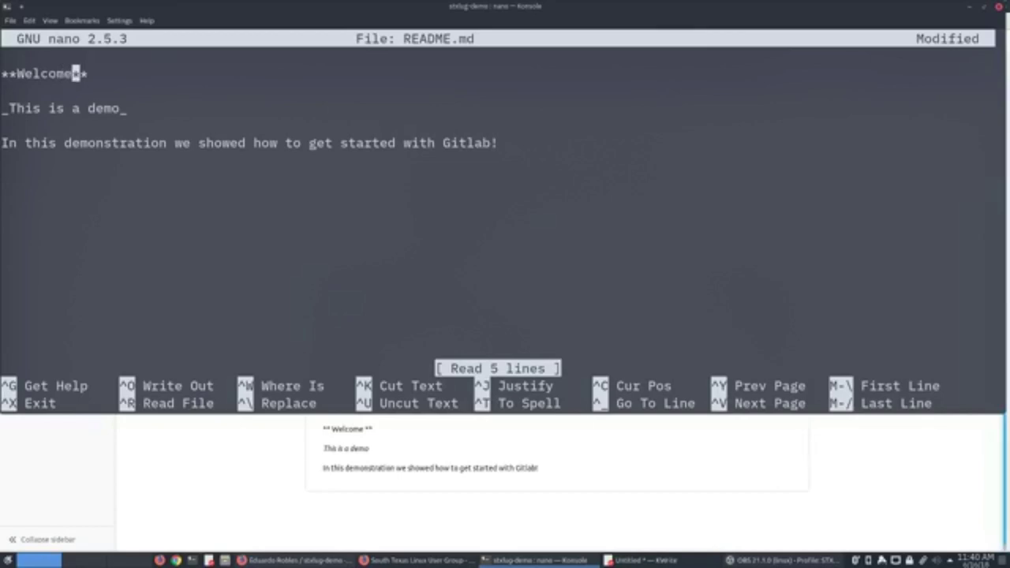
Save README.md under the same name and exit nano.
{"action": "key", "text": "ctrl+x"}
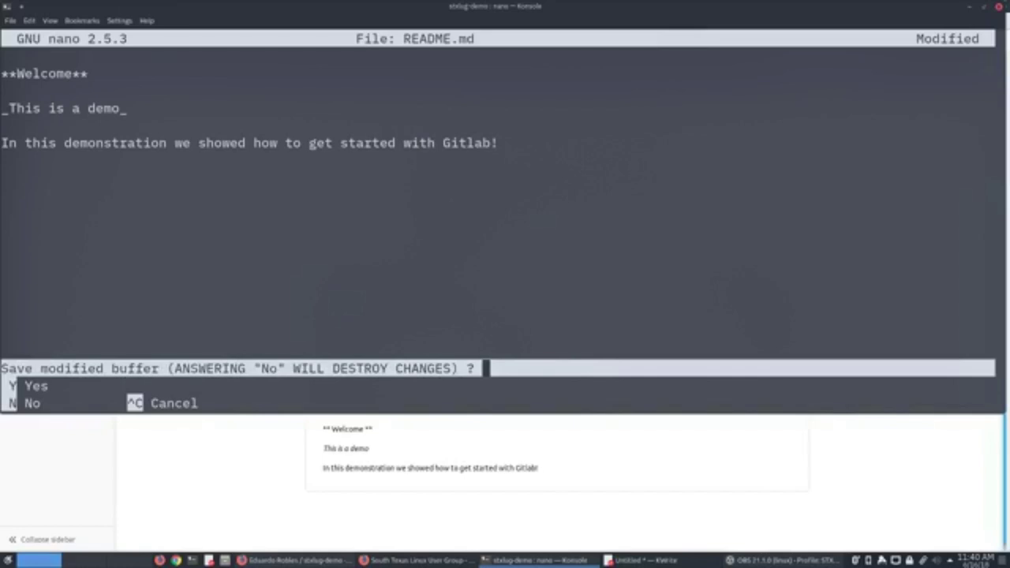
{"action": "key", "text": "y"}
{"action": "key", "text": "Return"}
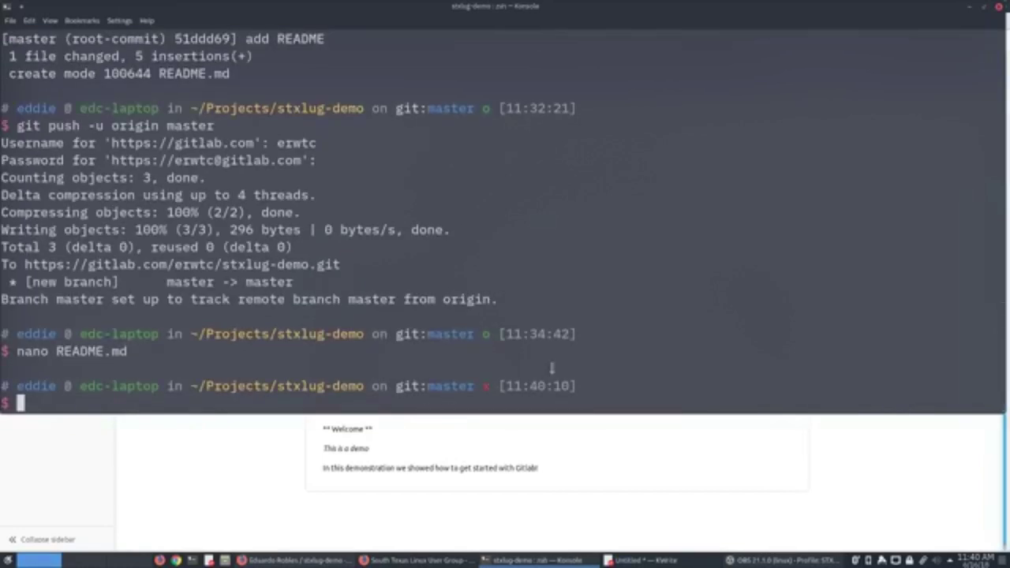
{"action": "left_click_drag", "start_coordinate": [489, 337], "coordinate": [470, 348]}
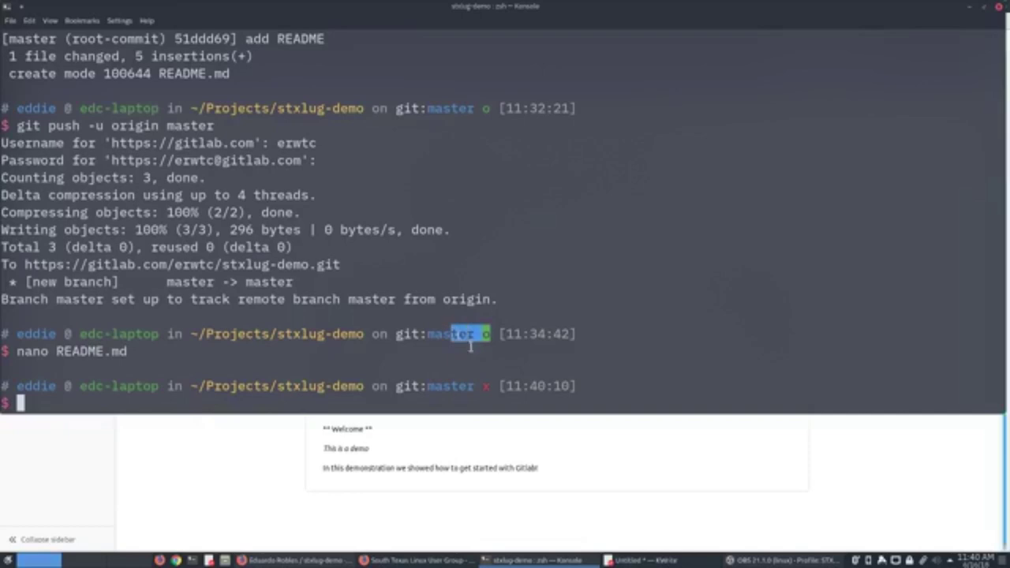
{"action": "left_click", "coordinate": [496, 389]}
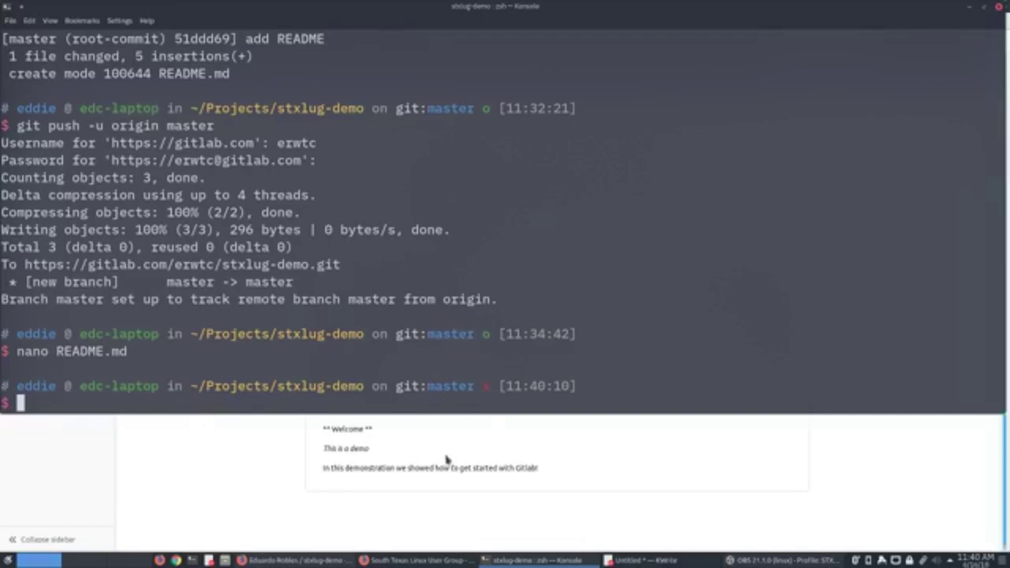
{"action": "scroll", "coordinate": [458, 449], "scroll_direction": "up", "scroll_amount": 5}
{"action": "scroll", "coordinate": [447, 460], "scroll_direction": "down", "scroll_amount": 2}
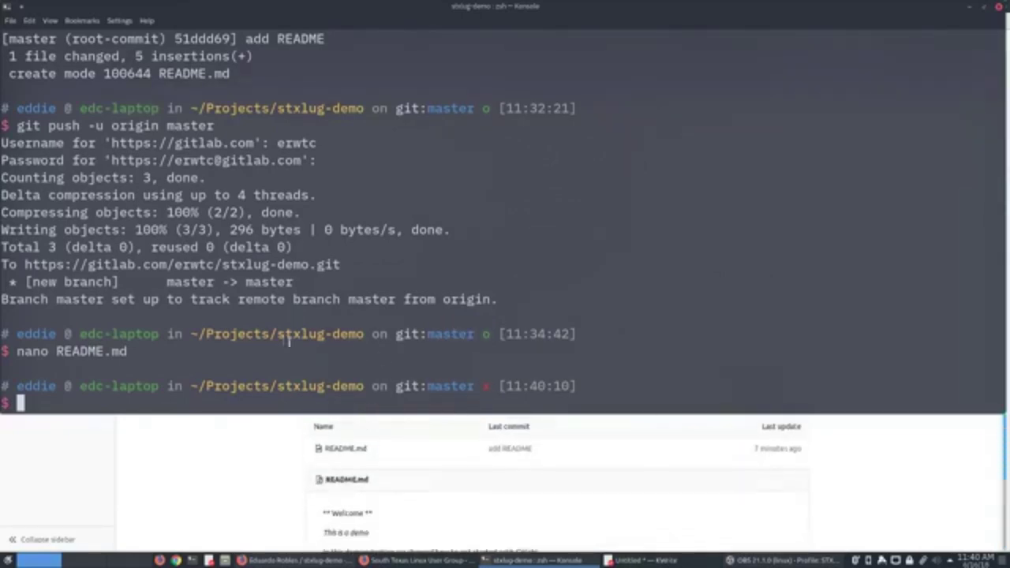
Run git add README.md, recalled from the command history.
{"action": "scroll", "coordinate": [300, 341], "scroll_direction": "up", "scroll_amount": 8}
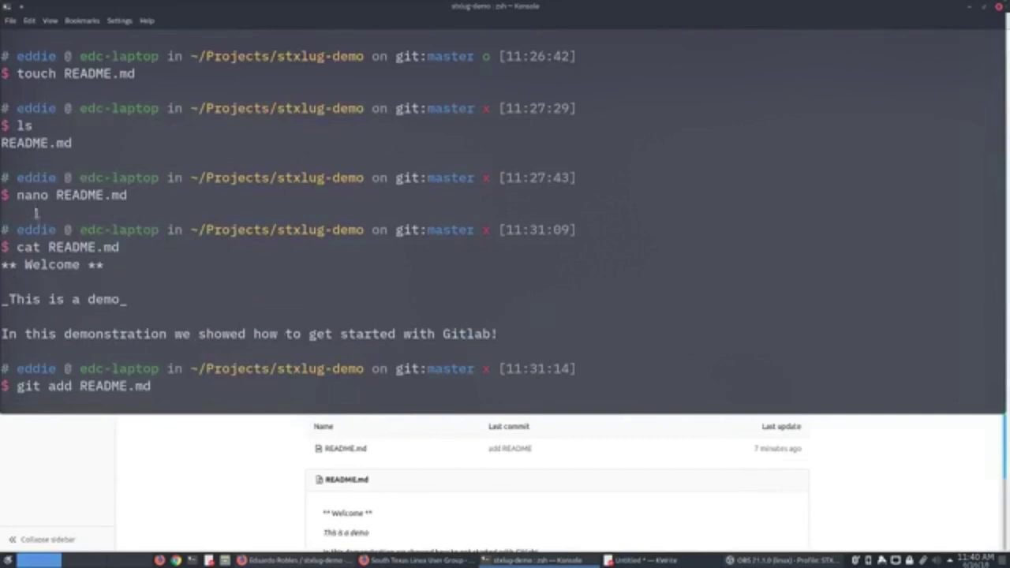
{"action": "scroll", "coordinate": [32, 196], "scroll_direction": "down", "scroll_amount": 3}
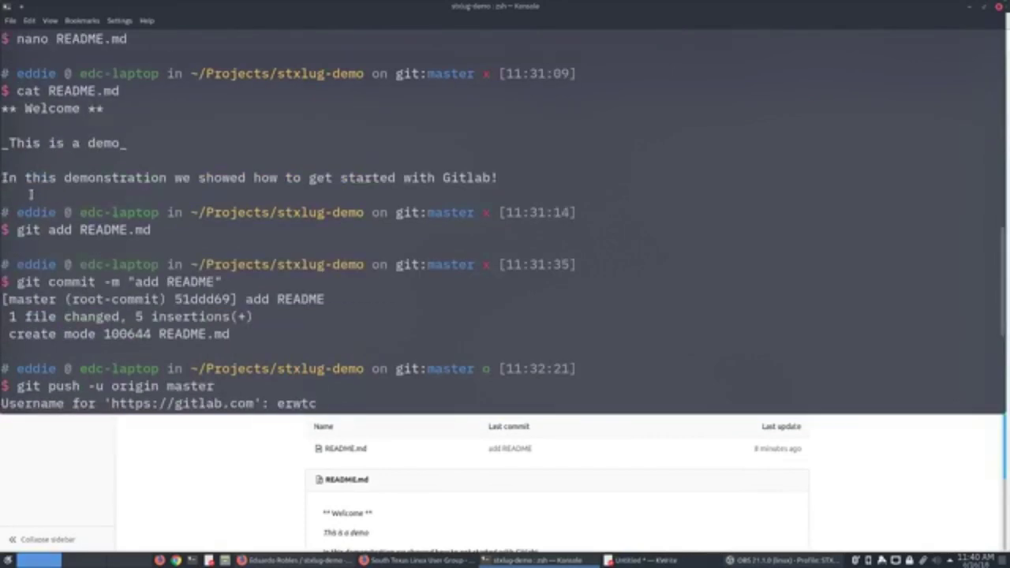
{"action": "scroll", "coordinate": [31, 194], "scroll_direction": "up", "scroll_amount": 1}
{"action": "scroll", "coordinate": [58, 260], "scroll_direction": "down", "scroll_amount": 1}
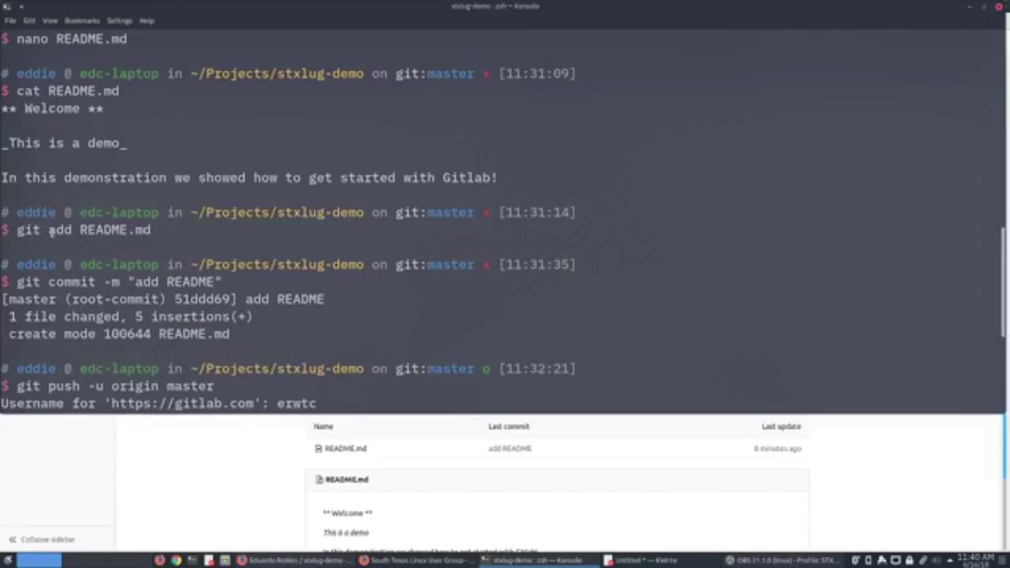
{"action": "scroll", "coordinate": [181, 234], "scroll_direction": "down", "scroll_amount": 5}
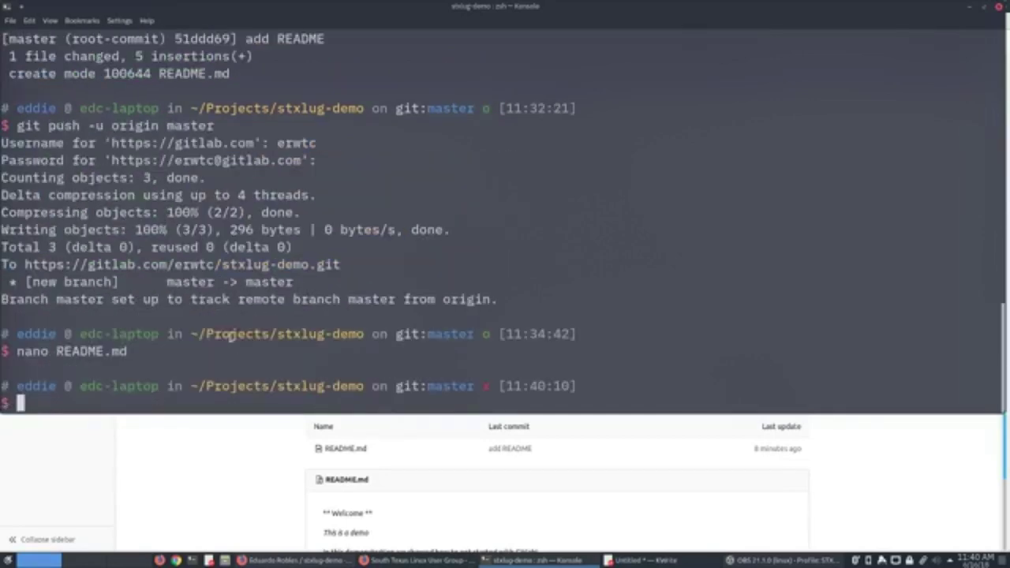
{"action": "key", "text": "Up"}
{"action": "key", "text": "Up"}
{"action": "key", "text": "Up"}
{"action": "key", "text": "Up"}
{"action": "key", "text": "Up"}
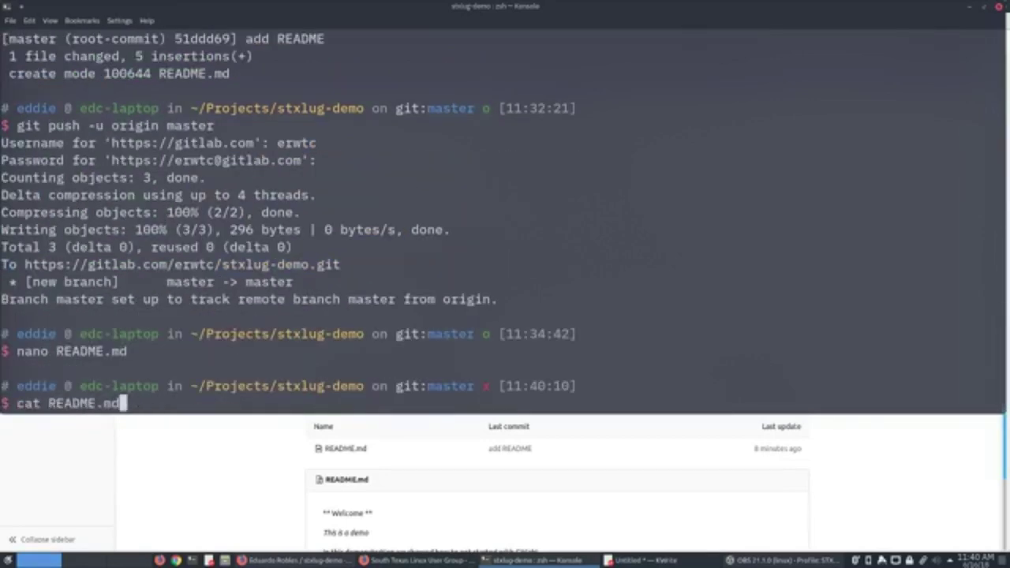
{"action": "key", "text": "Return"}
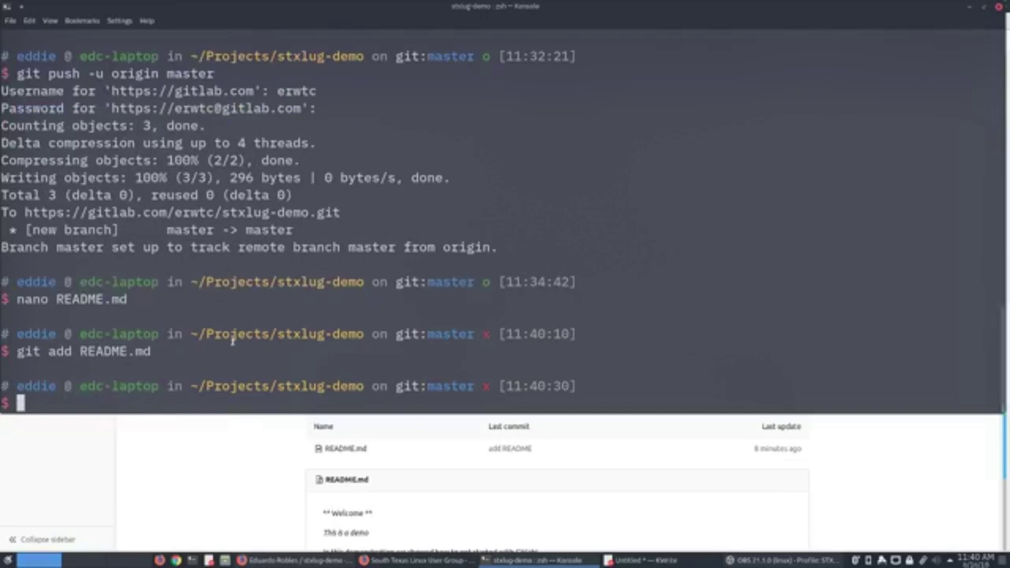
{"action": "scroll", "coordinate": [233, 330], "scroll_direction": "up", "scroll_amount": 1}
{"action": "scroll", "coordinate": [234, 330], "scroll_direction": "up", "scroll_amount": 7}
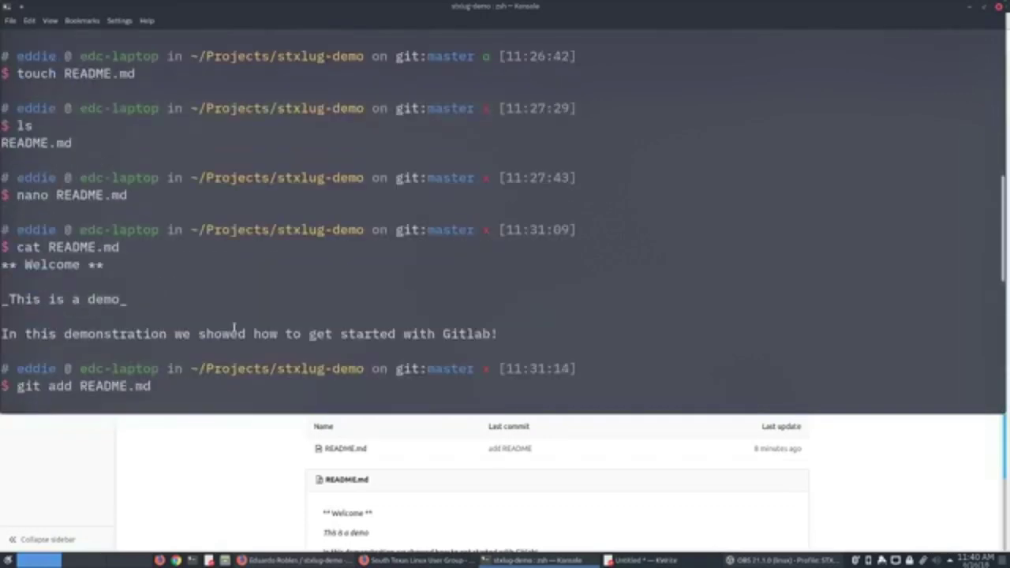
{"action": "scroll", "coordinate": [43, 300], "scroll_direction": "down", "scroll_amount": 3}
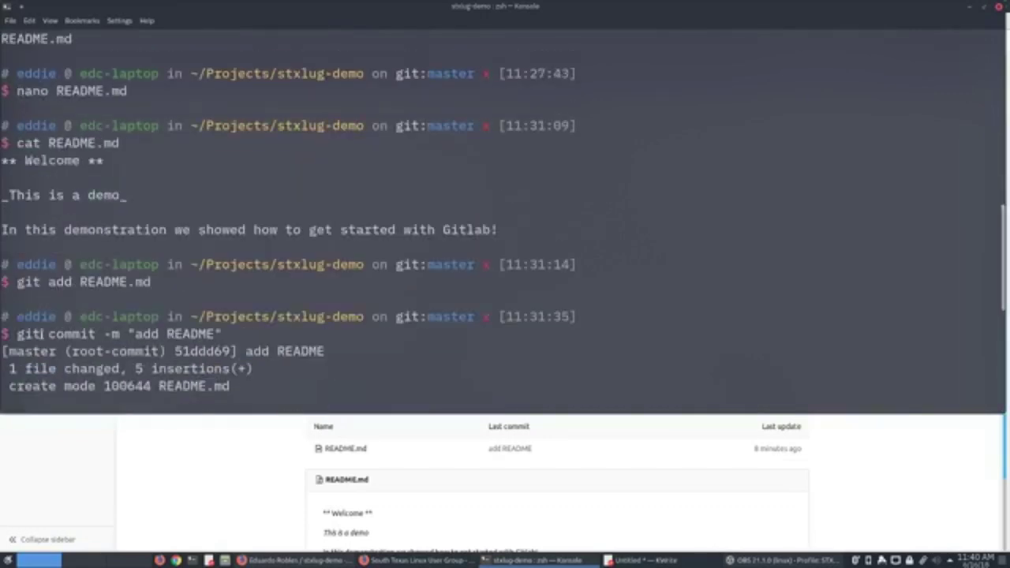
{"action": "scroll", "coordinate": [52, 284], "scroll_direction": "down", "scroll_amount": 1}
{"action": "scroll", "coordinate": [148, 283], "scroll_direction": "down", "scroll_amount": 6}
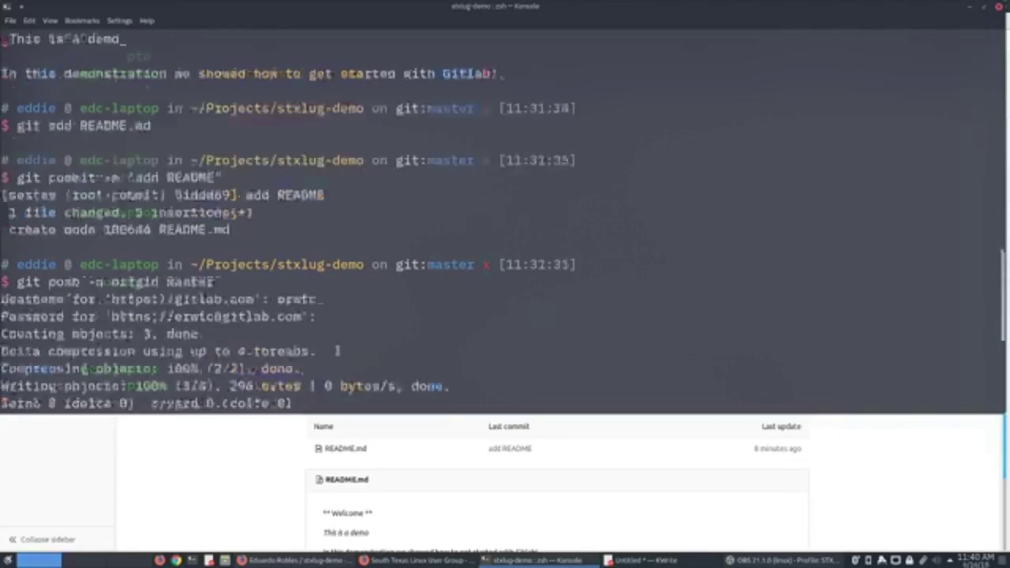
Reuse the earlier git commit -m command with the message "Fixing bold typo", creating commit 690eb05.
{"action": "key", "text": "Up"}
{"action": "key", "text": "Up"}
{"action": "key", "text": "Up"}
{"action": "key", "text": "Down"}
{"action": "key", "text": "Down"}
{"action": "key", "text": "Up"}
{"action": "key", "text": "Up"}
{"action": "key", "text": "Up"}
{"action": "key", "text": "Left"}
{"action": "key", "text": "Left"}
{"action": "key", "text": "Right"}
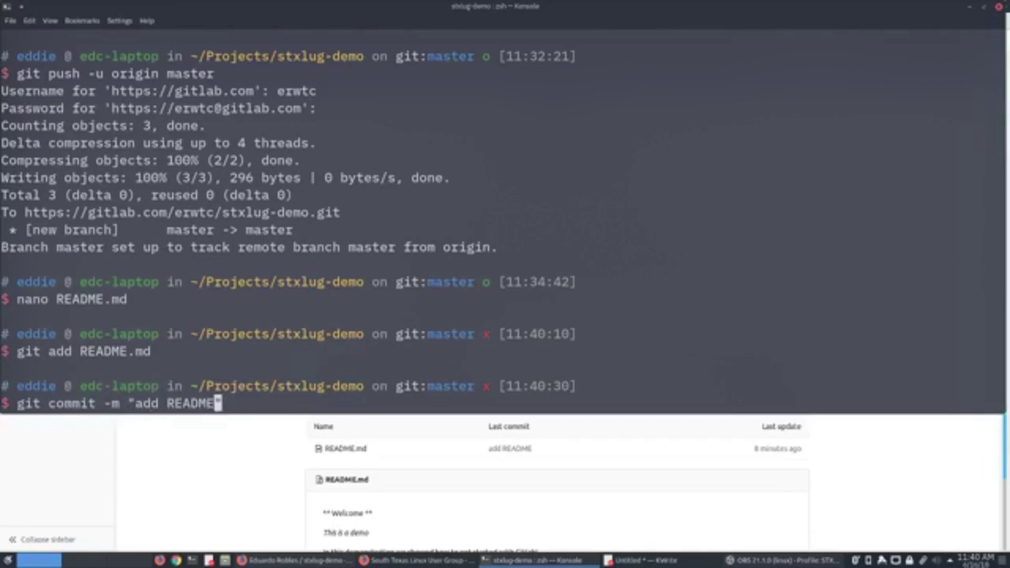
{"action": "key", "text": "BackSpace"}
{"action": "key", "text": "BackSpace"}
{"action": "key", "text": "BackSpace"}
{"action": "key", "text": "BackSpace"}
{"action": "key", "text": "BackSpace"}
{"action": "key", "text": "BackSpace"}
{"action": "key", "text": "BackSpace"}
{"action": "key", "text": "BackSpace"}
{"action": "key", "text": "BackSpace"}
{"action": "key", "text": "BackSpace"}
{"action": "type", "text": "Fixng"}
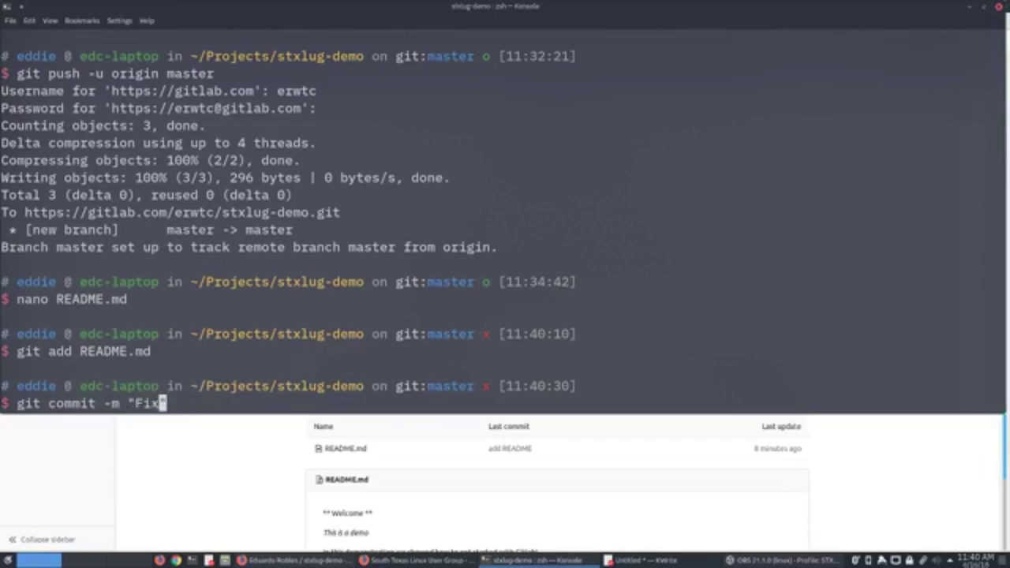
{"action": "key", "text": "BackSpace"}
{"action": "key", "text": "BackSpace"}
{"action": "type", "text": "ing bo"}
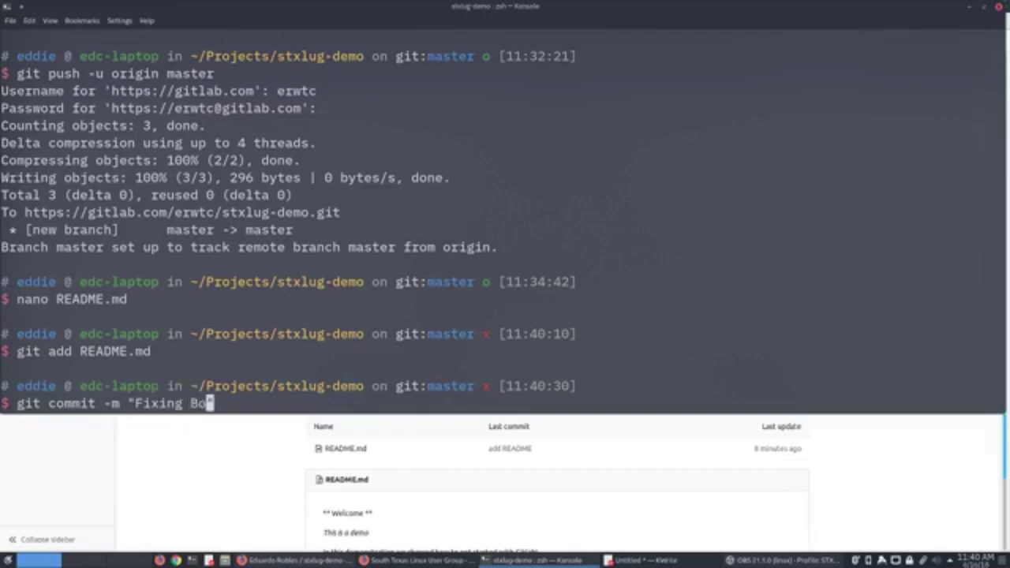
{"action": "key", "text": "BackSpace"}
{"action": "type", "text": "old "}
{"action": "type", "text": "typo"}
{"action": "type", "text": "\""}
{"action": "key", "text": "Return"}
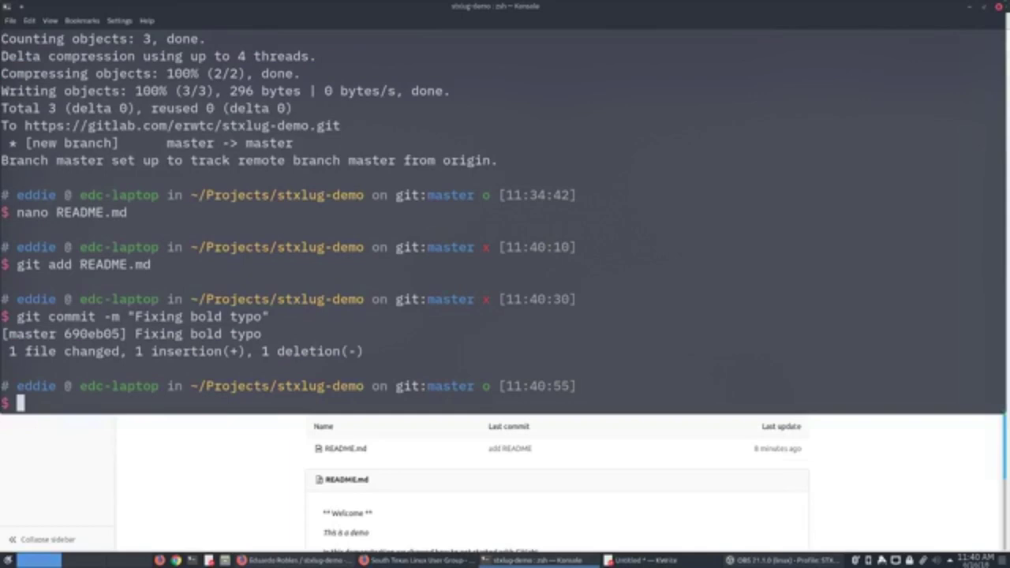
{"action": "scroll", "coordinate": [162, 326], "scroll_direction": "up", "scroll_amount": 7}
{"action": "scroll", "coordinate": [155, 319], "scroll_direction": "down", "scroll_amount": 7}
{"action": "scroll", "coordinate": [150, 353], "scroll_direction": "up", "scroll_amount": 1}
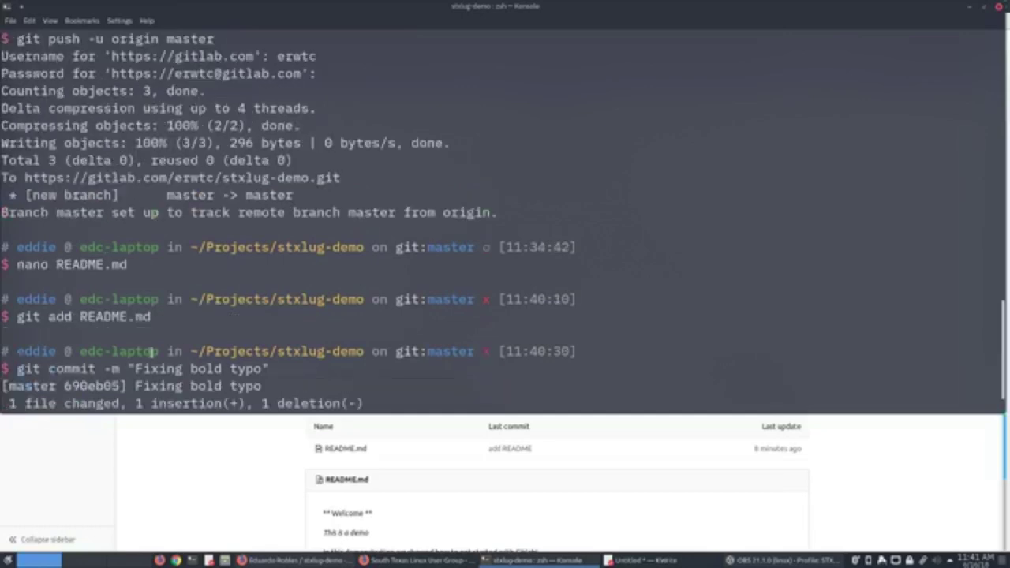
{"action": "scroll", "coordinate": [151, 353], "scroll_direction": "up", "scroll_amount": 3}
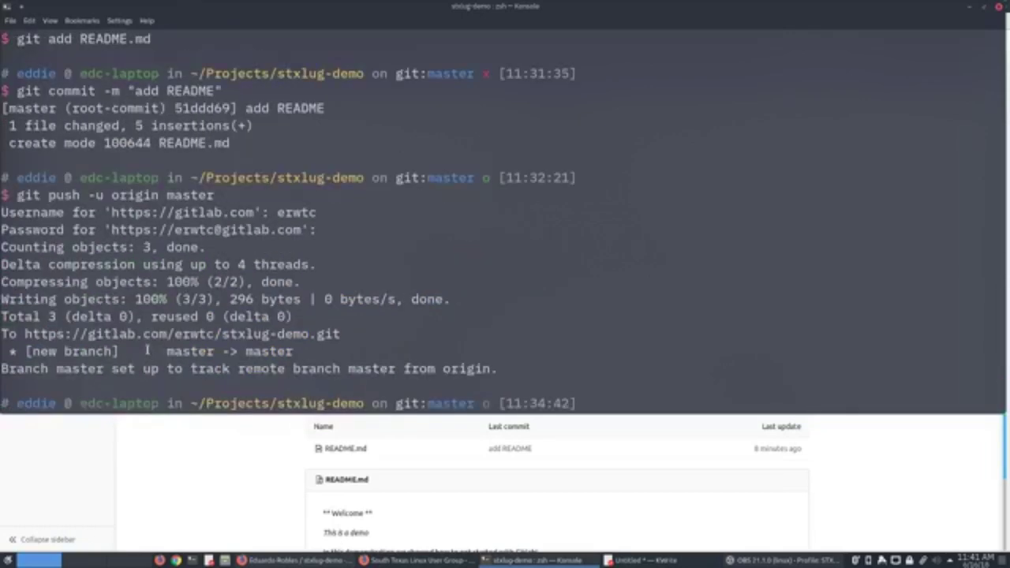
{"action": "scroll", "coordinate": [146, 351], "scroll_direction": "up", "scroll_amount": 1}
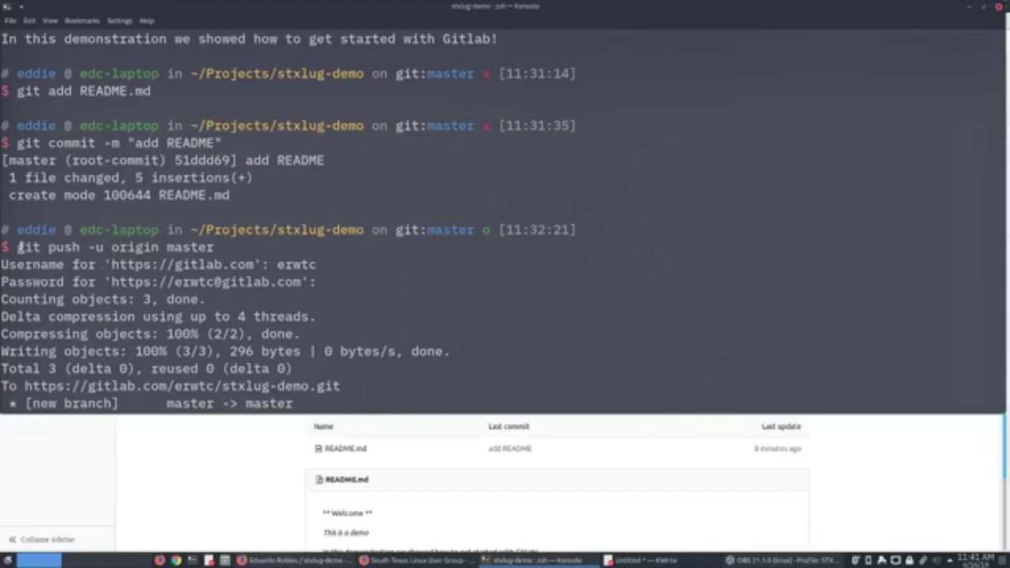
{"action": "scroll", "coordinate": [237, 284], "scroll_direction": "down", "scroll_amount": 5}
{"action": "key", "text": "Up"}
{"action": "key", "text": "Up"}
{"action": "key", "text": "Up"}
{"action": "key", "text": "Down"}
{"action": "key", "text": "Down"}
{"action": "key", "text": "Down"}
{"action": "key", "text": "Up"}
{"action": "key", "text": "Up"}
{"action": "key", "text": "Up"}
{"action": "key", "text": "Up"}
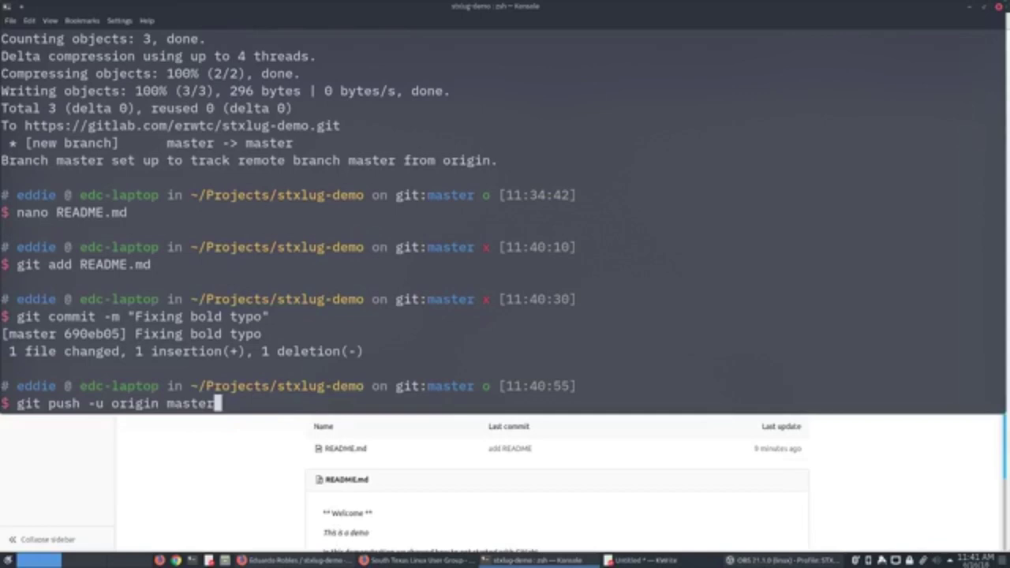
{"action": "left_click", "coordinate": [288, 503]}
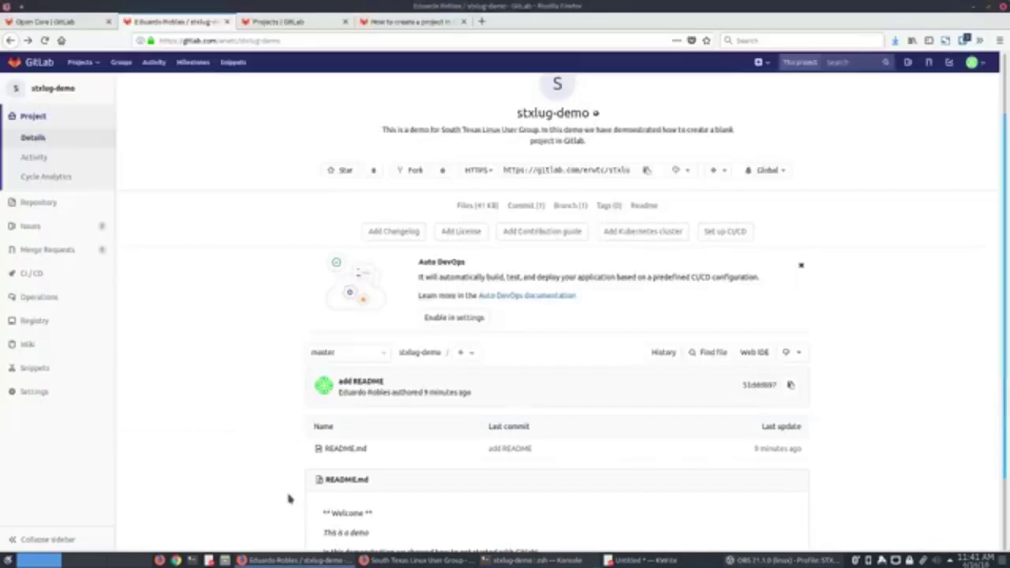
{"action": "scroll", "coordinate": [289, 501], "scroll_direction": "down", "scroll_amount": 2}
{"action": "left_click_drag", "start_coordinate": [320, 432], "coordinate": [373, 431]}
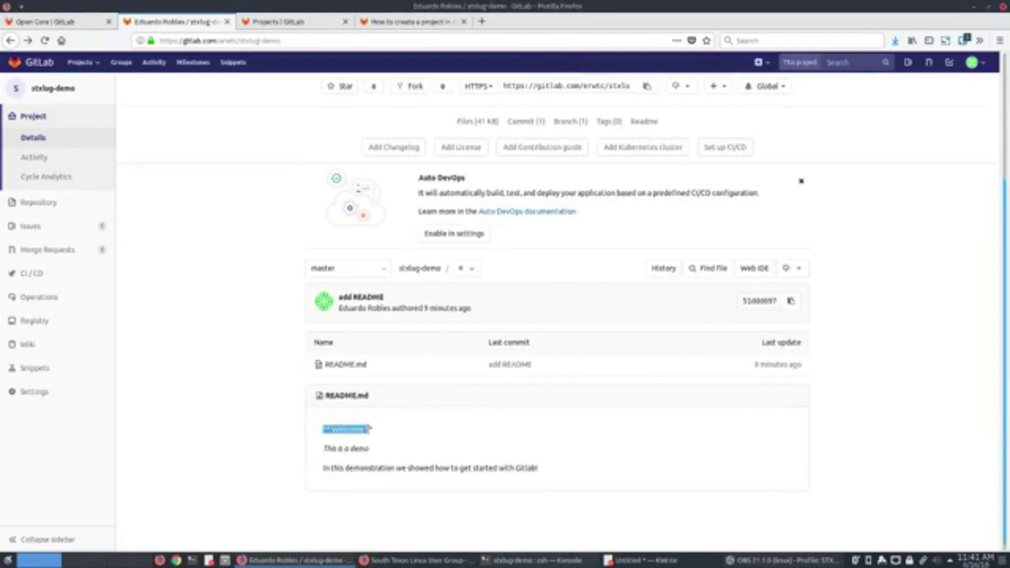
{"action": "left_click", "coordinate": [537, 560]}
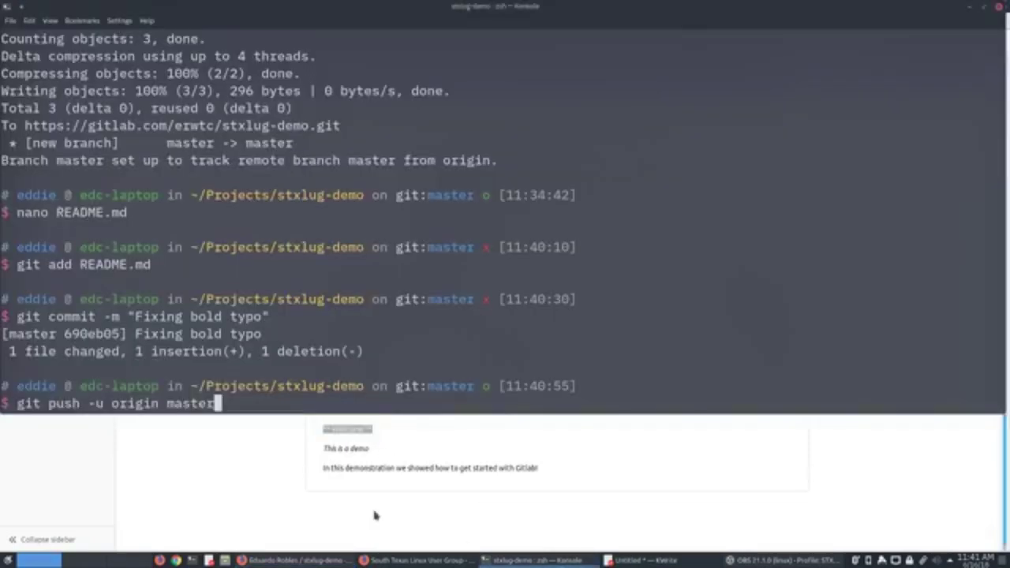
{"action": "key", "text": "Up"}
{"action": "key", "text": "Up"}
{"action": "key", "text": "Up"}
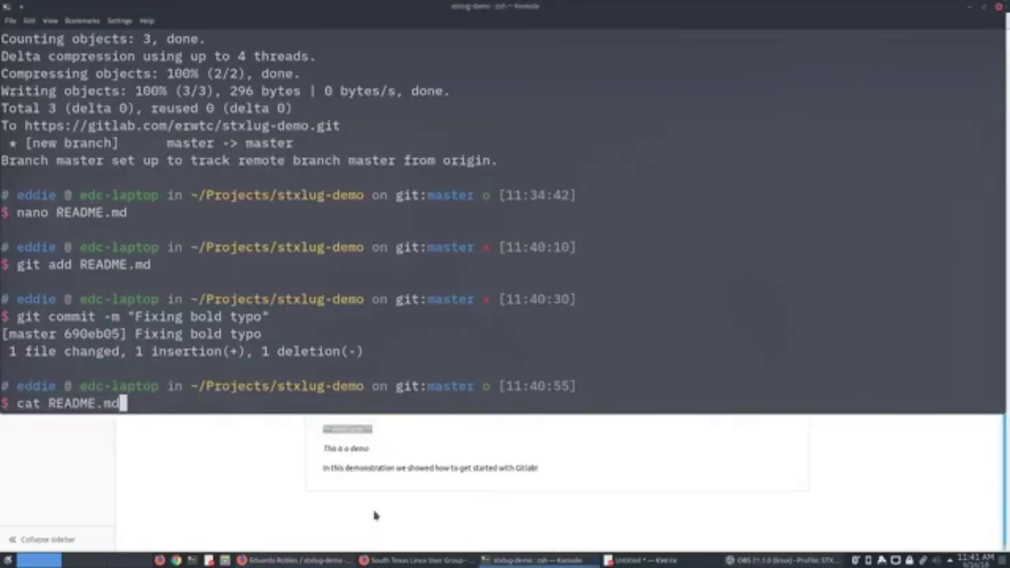
{"action": "key", "text": "Up"}
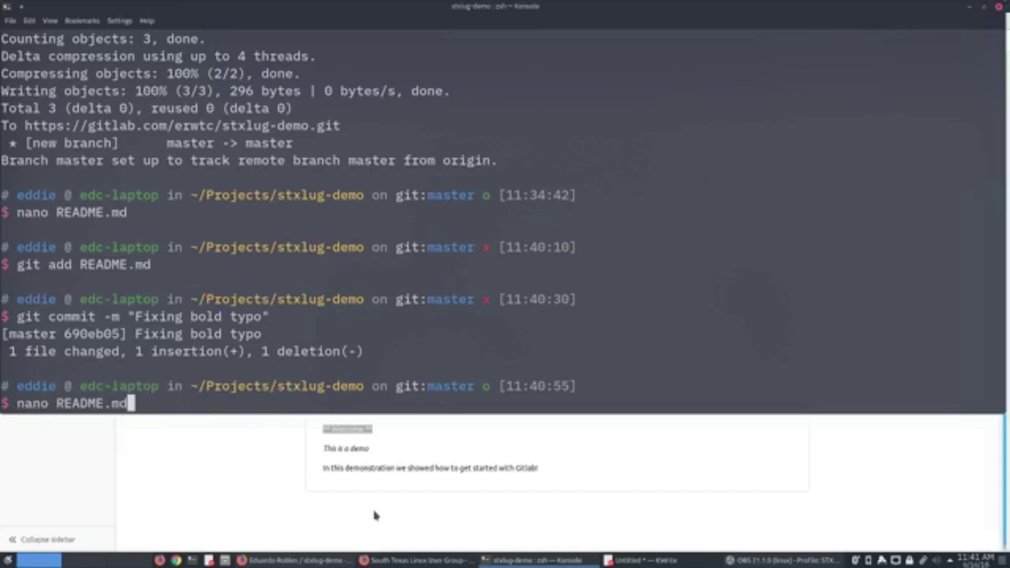
{"action": "key", "text": "Return"}
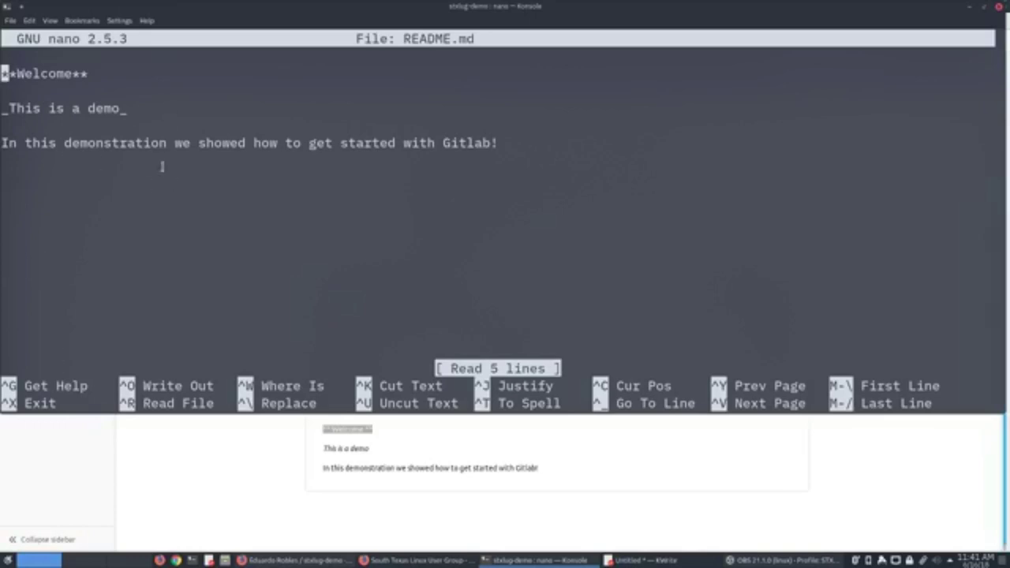
{"action": "left_click", "coordinate": [422, 499]}
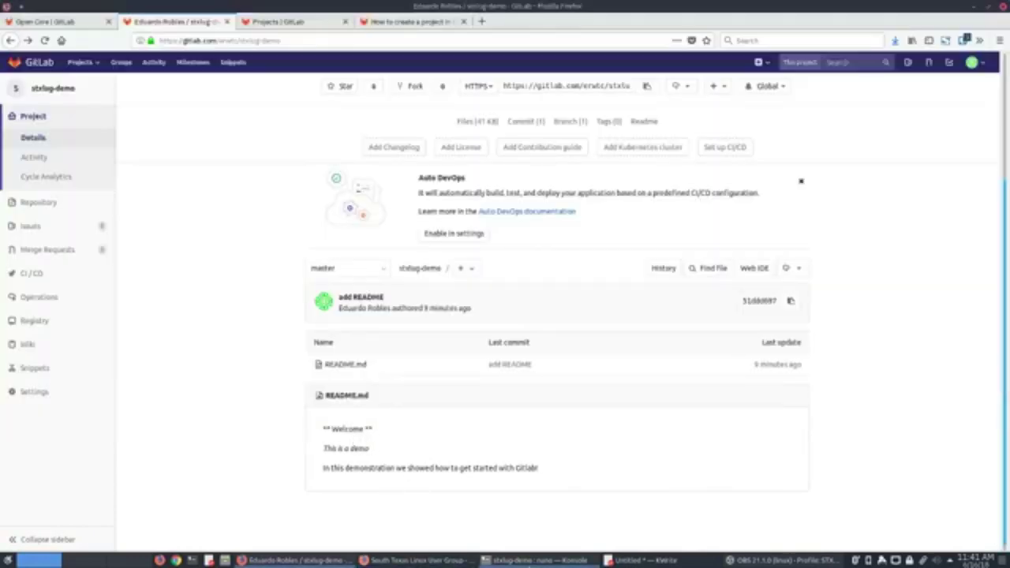
{"action": "left_click", "coordinate": [539, 560]}
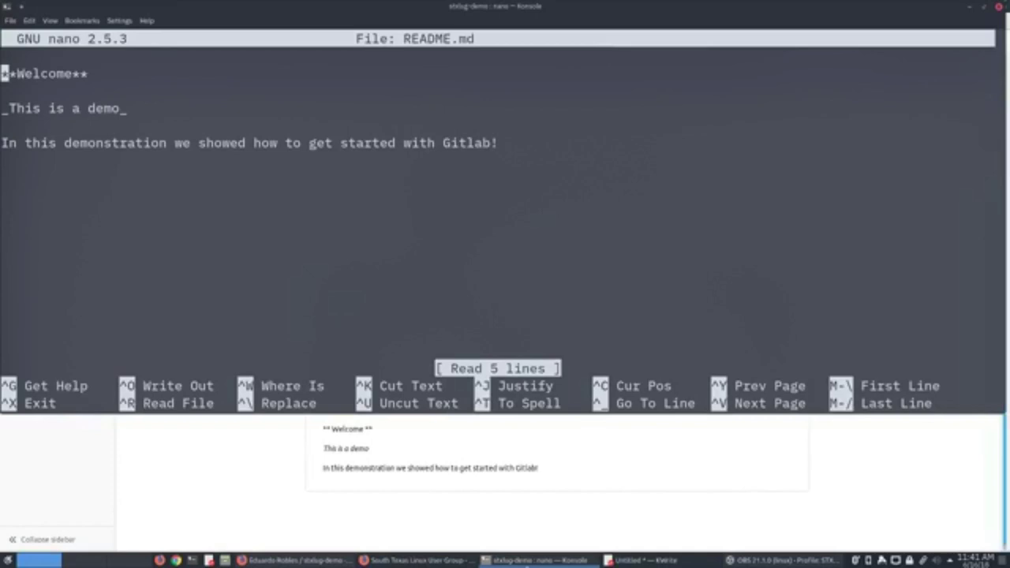
{"action": "key", "text": "ctrl+x"}
{"action": "key", "text": "Up"}
{"action": "key", "text": "Up"}
{"action": "key", "text": "Up"}
{"action": "key", "text": "Up"}
{"action": "key", "text": "Up"}
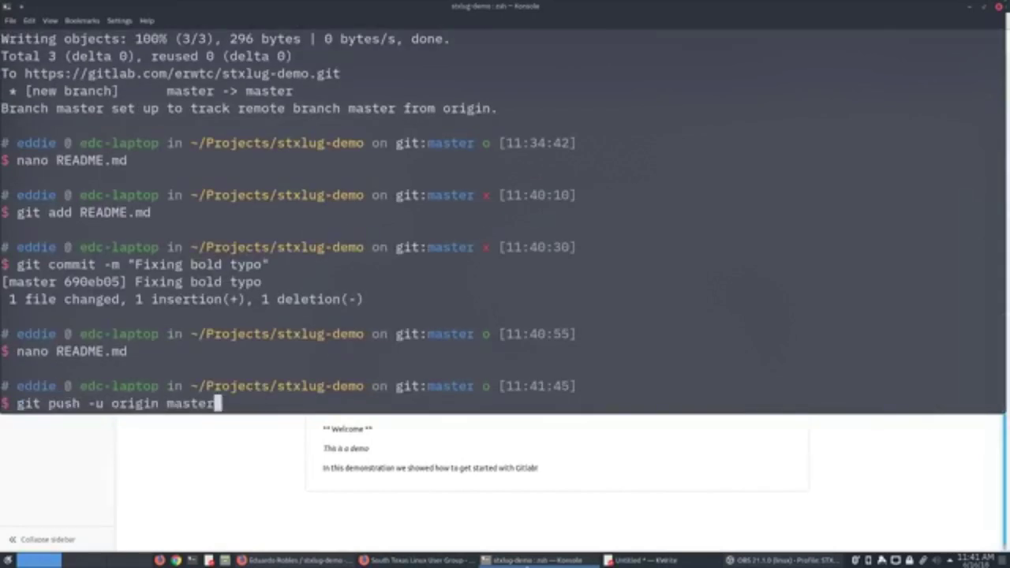
Push commit 690eb05 with the GitLab username and pasted password, then return to the project page.
{"action": "key", "text": "Return"}
{"action": "type", "text": "erwtc"}
{"action": "key", "text": "Return"}
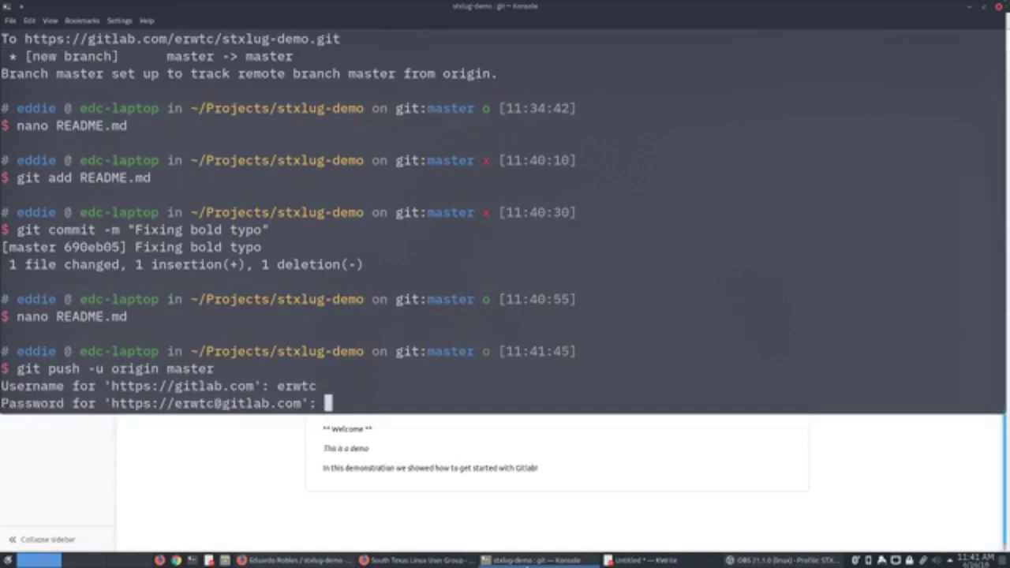
{"action": "right_click", "coordinate": [329, 406]}
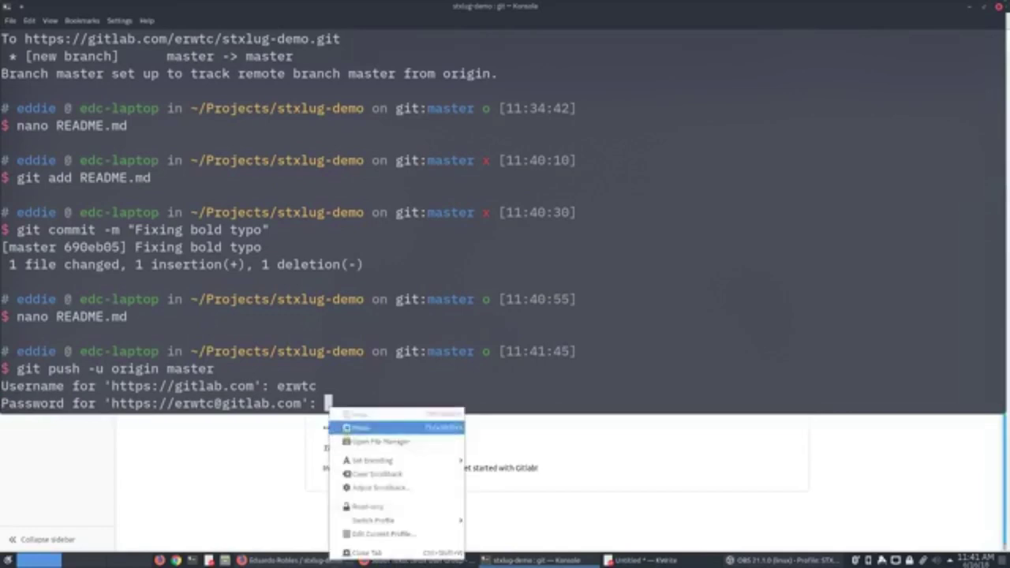
{"action": "left_click", "coordinate": [347, 428]}
{"action": "key", "text": "Return"}
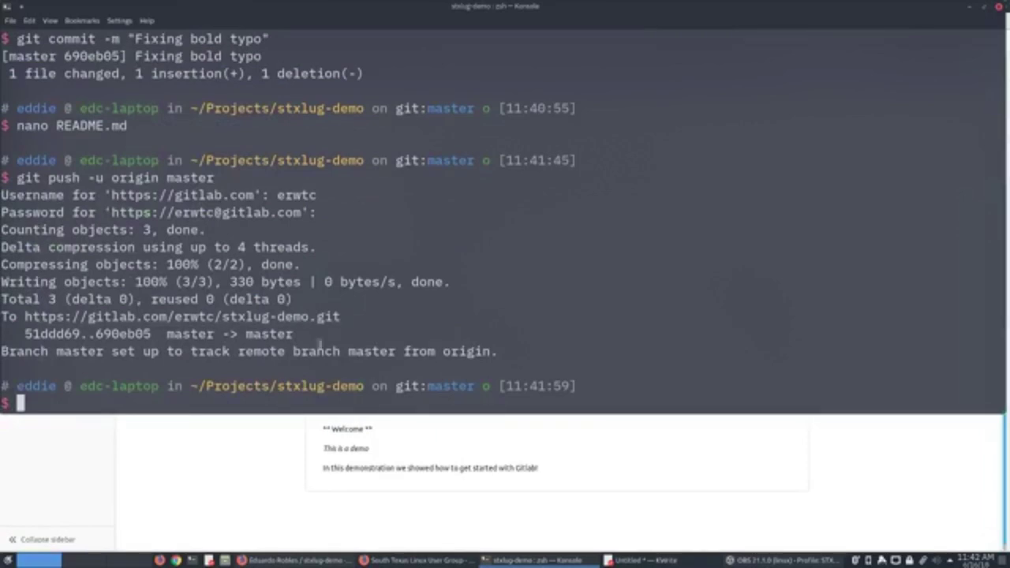
{"action": "left_click", "coordinate": [252, 430]}
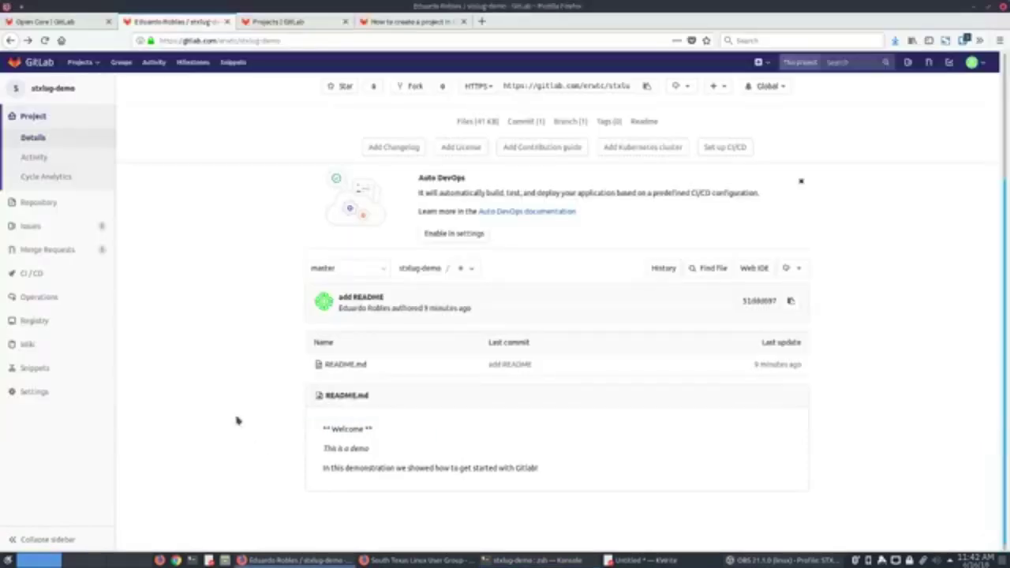
{"action": "right_click", "coordinate": [260, 417]}
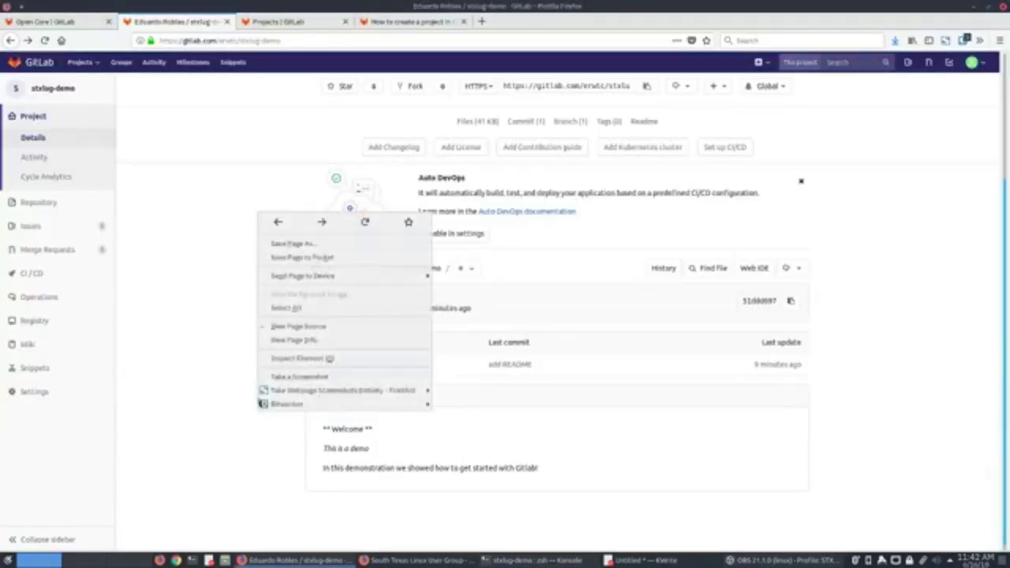
Reload the page and confirm the bold Welcome heading and latest commit 690eb057.
{"action": "left_click", "coordinate": [359, 229]}
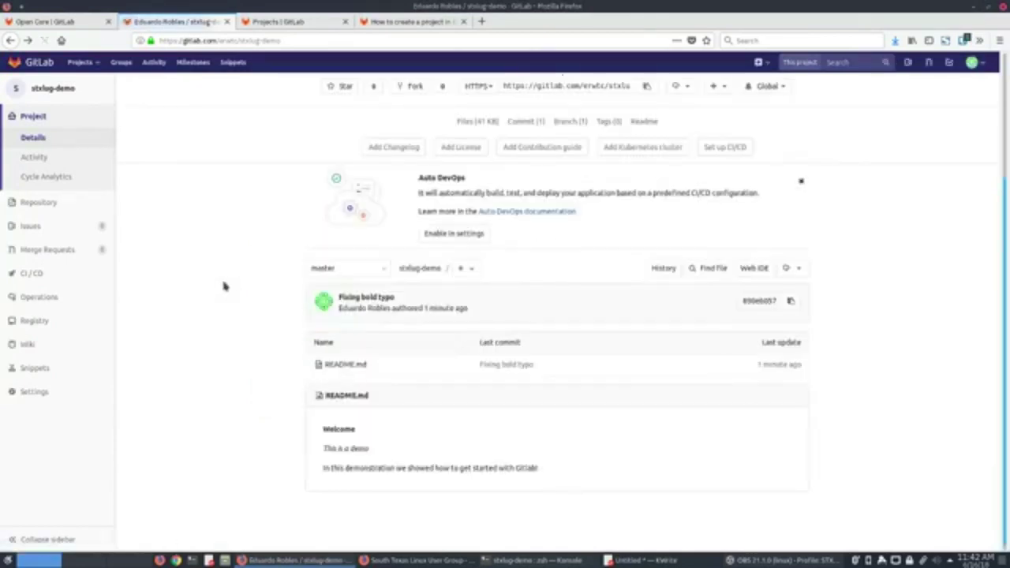
{"action": "left_click_drag", "start_coordinate": [321, 433], "coordinate": [364, 437]}
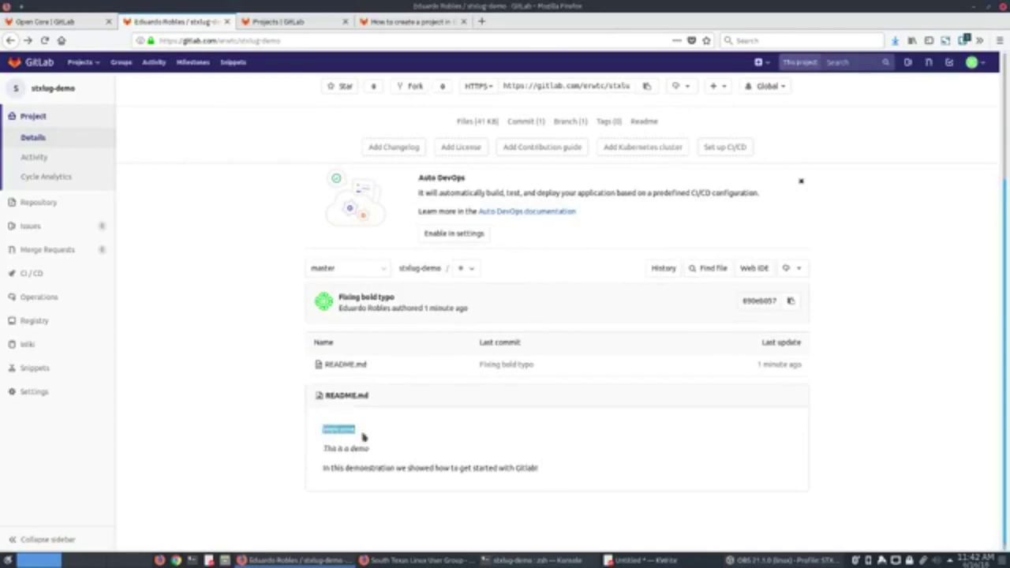
{"action": "left_click", "coordinate": [411, 444]}
{"action": "mouse_move", "coordinate": [771, 370]}
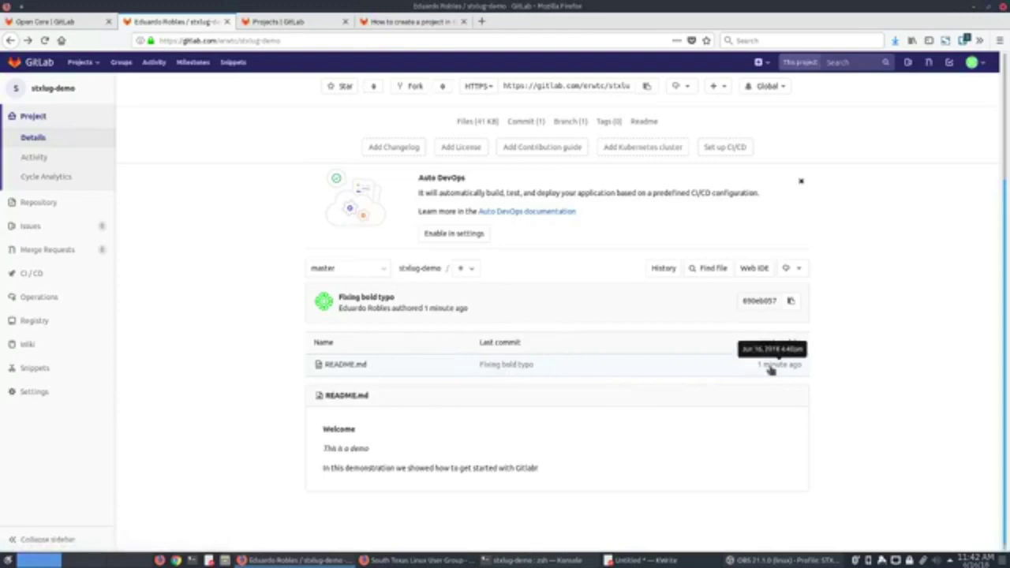
{"action": "double_click", "coordinate": [750, 300]}
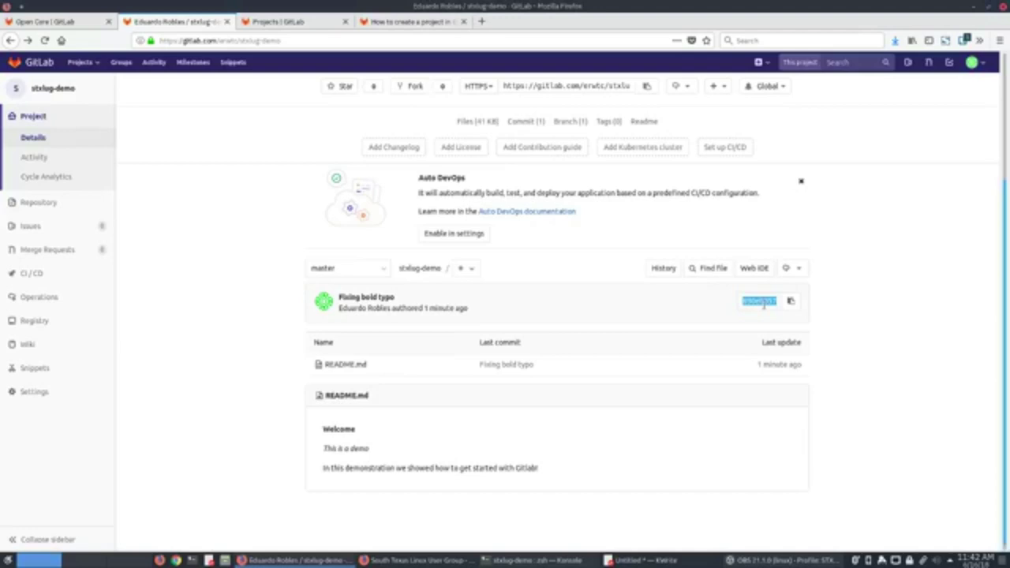
{"action": "left_click", "coordinate": [806, 271]}
{"action": "left_click", "coordinate": [862, 303]}
{"action": "scroll", "coordinate": [850, 351], "scroll_direction": "up", "scroll_amount": 3}
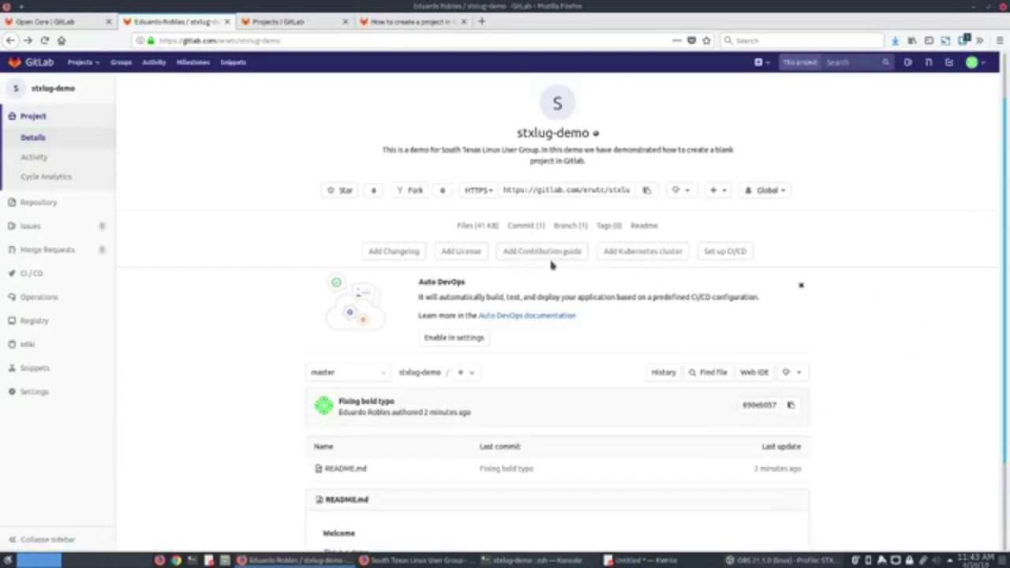
Close the Auto DevOps banner on the stxlug-demo page and open the branch and tag list.
{"action": "scroll", "coordinate": [545, 355], "scroll_direction": "up", "scroll_amount": 1}
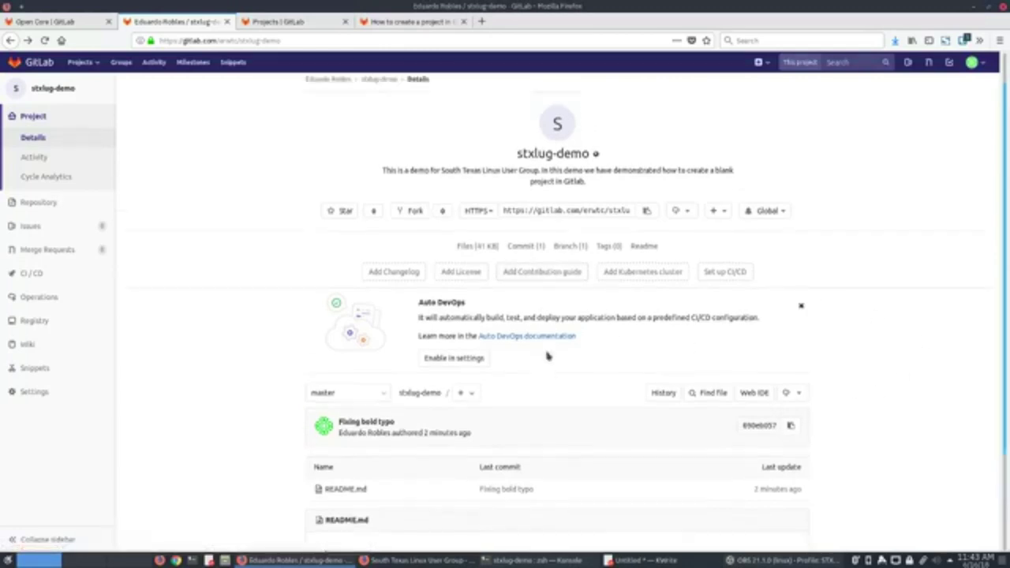
{"action": "scroll", "coordinate": [505, 452], "scroll_direction": "down", "scroll_amount": 1}
{"action": "key", "text": "alt+Tab"}
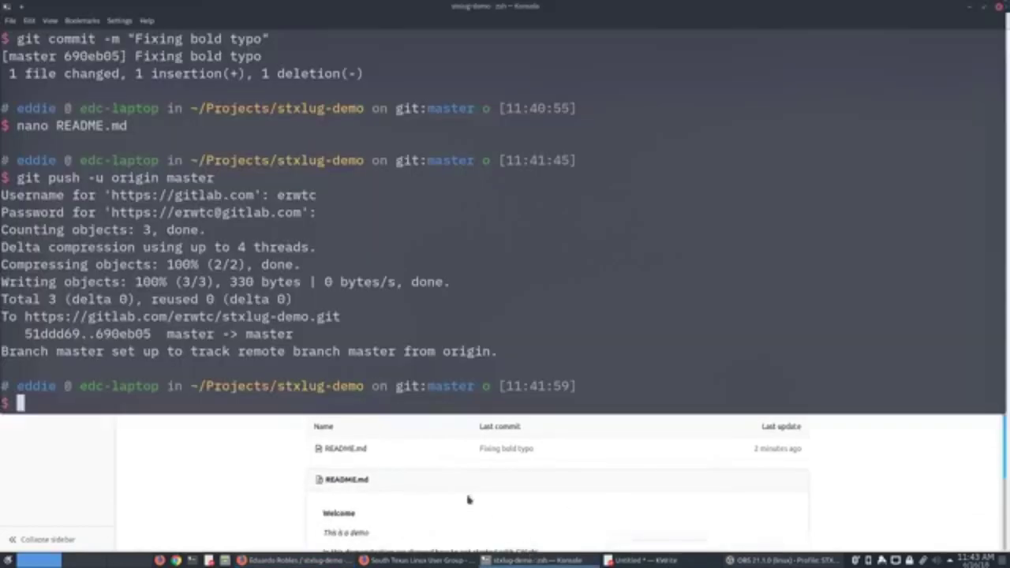
{"action": "key", "text": "alt+Tab"}
{"action": "scroll", "coordinate": [508, 421], "scroll_direction": "down", "scroll_amount": 2}
{"action": "scroll", "coordinate": [507, 421], "scroll_direction": "down", "scroll_amount": 1}
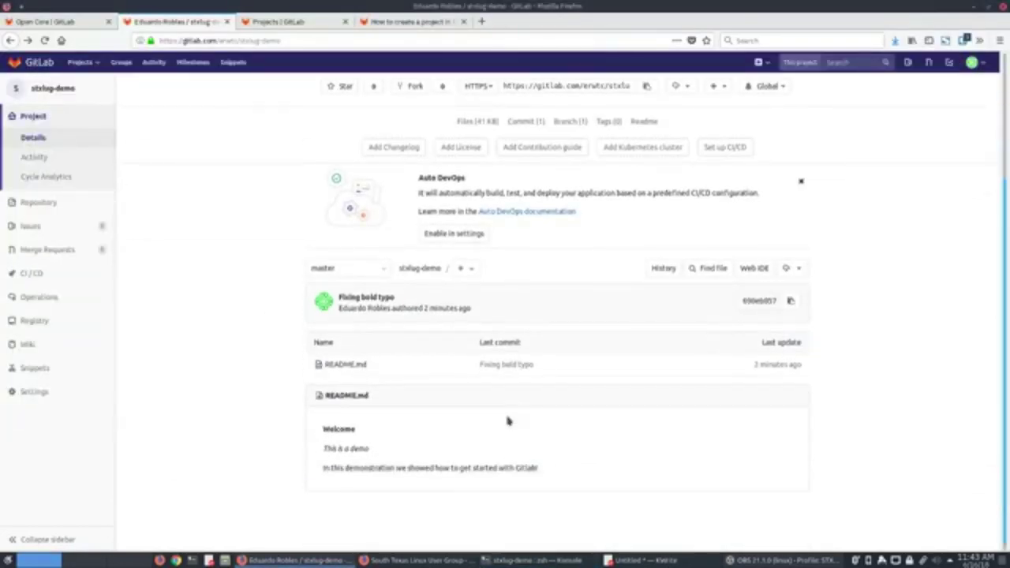
{"action": "scroll", "coordinate": [508, 421], "scroll_direction": "up", "scroll_amount": 3}
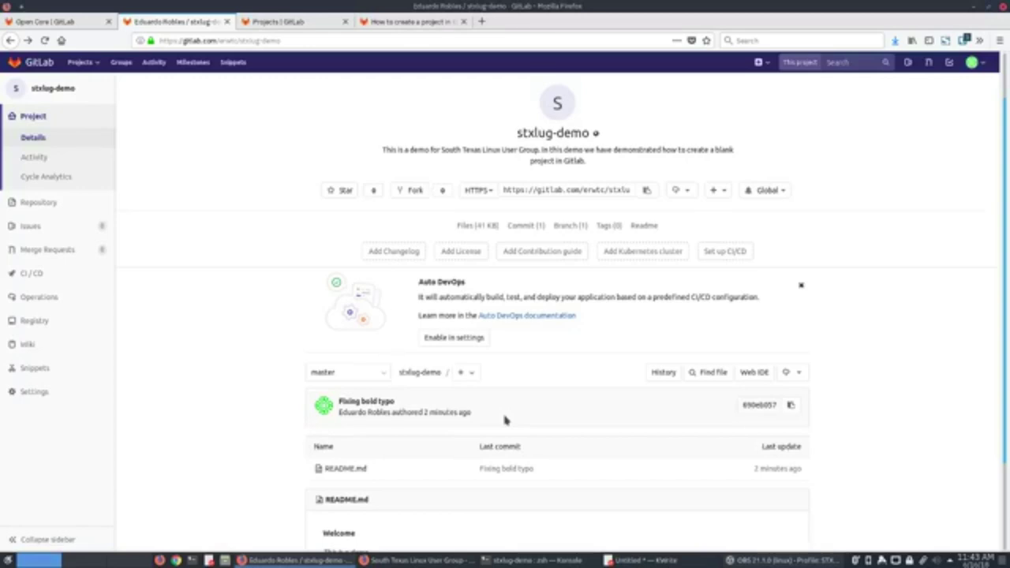
{"action": "scroll", "coordinate": [395, 401], "scroll_direction": "down", "scroll_amount": 2}
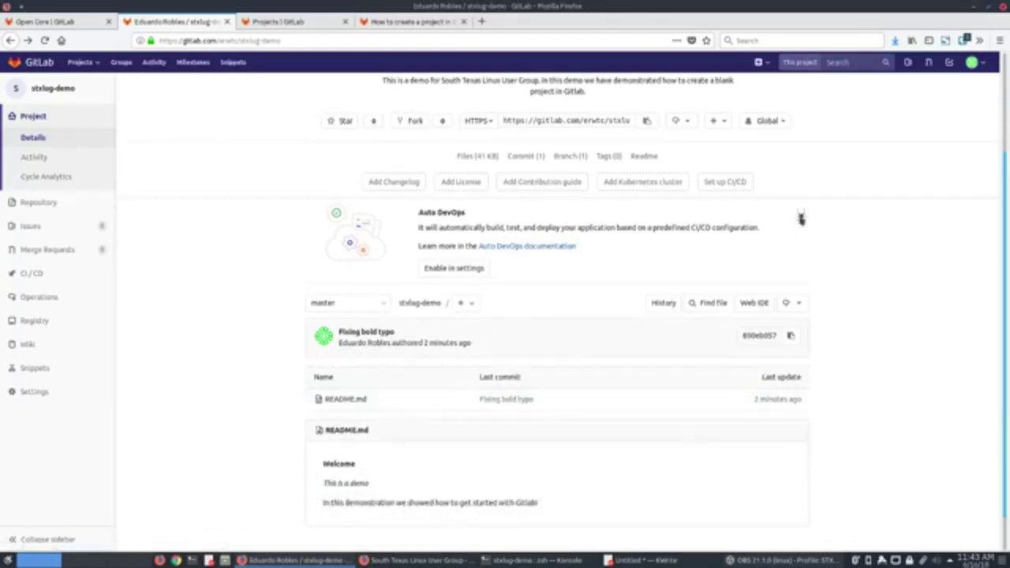
{"action": "left_click", "coordinate": [802, 217]}
{"action": "left_click", "coordinate": [379, 270]}
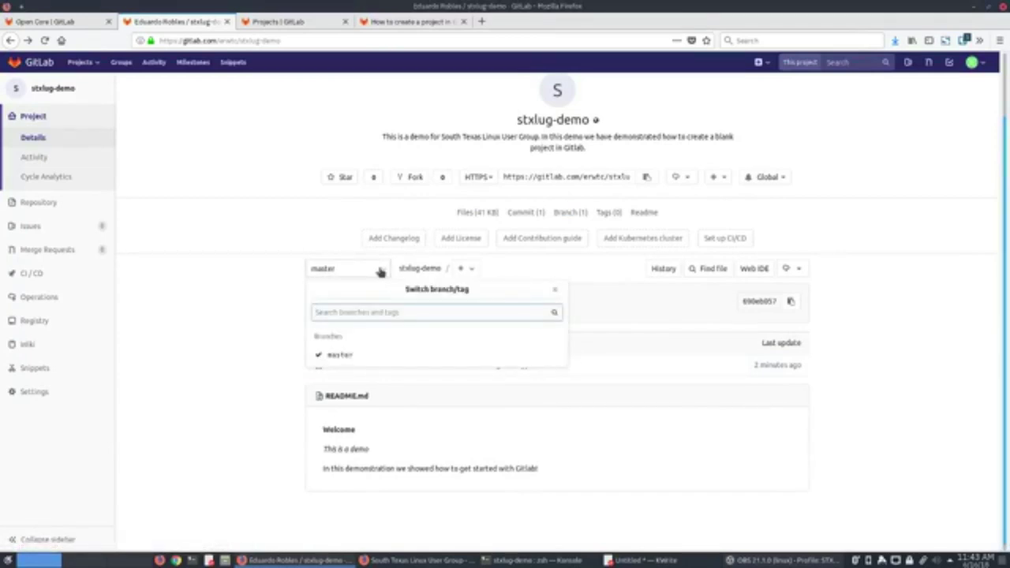
{"action": "left_click", "coordinate": [465, 270]}
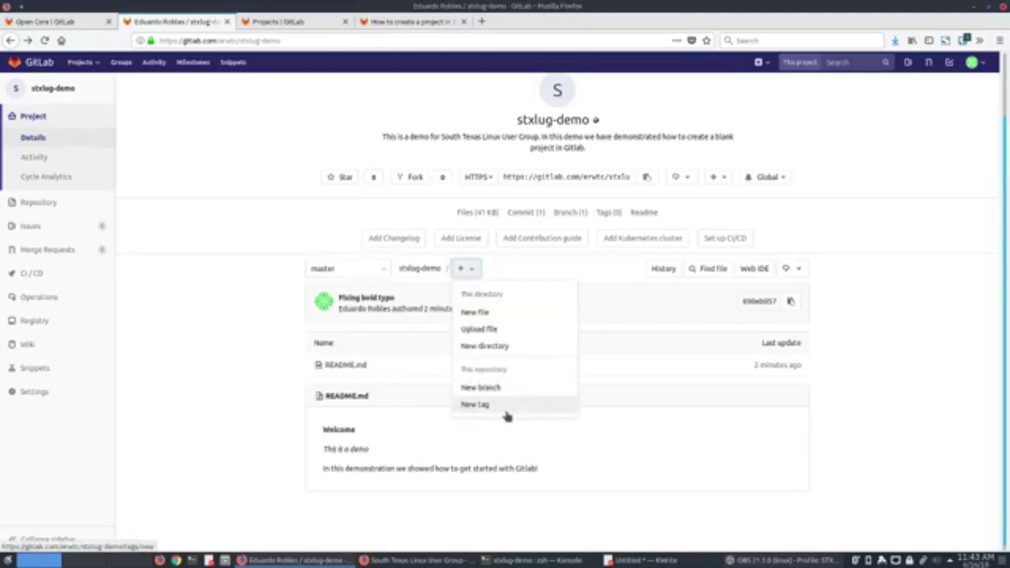
{"action": "left_click", "coordinate": [276, 342]}
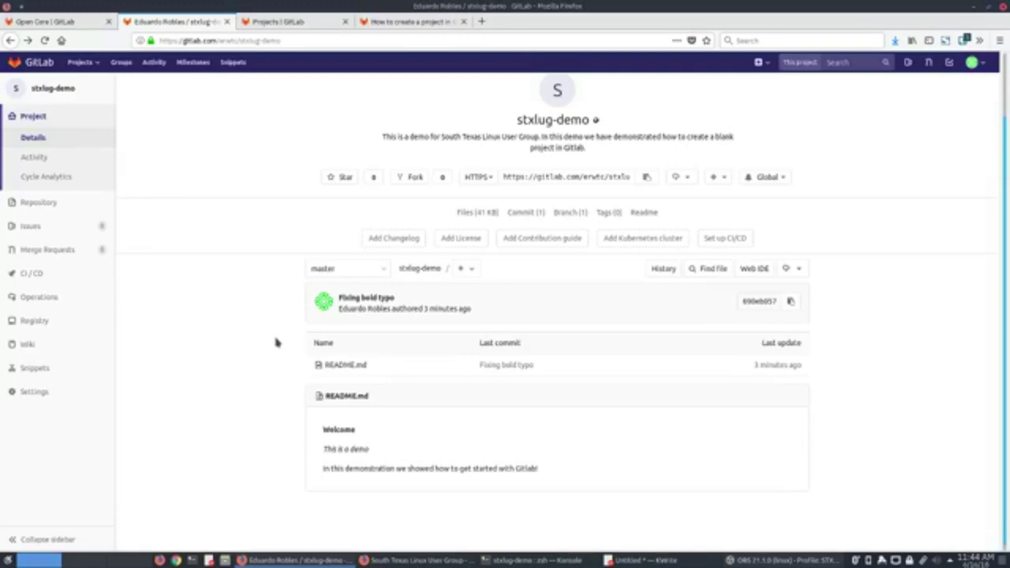
{"action": "left_click", "coordinate": [371, 268]}
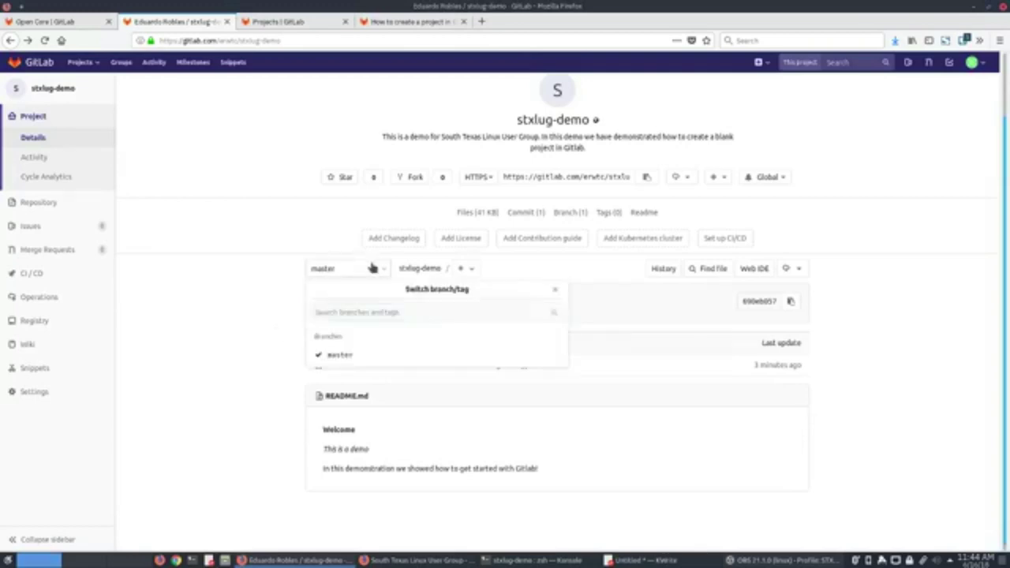
{"action": "left_click", "coordinate": [371, 267]}
{"action": "left_click", "coordinate": [465, 269]}
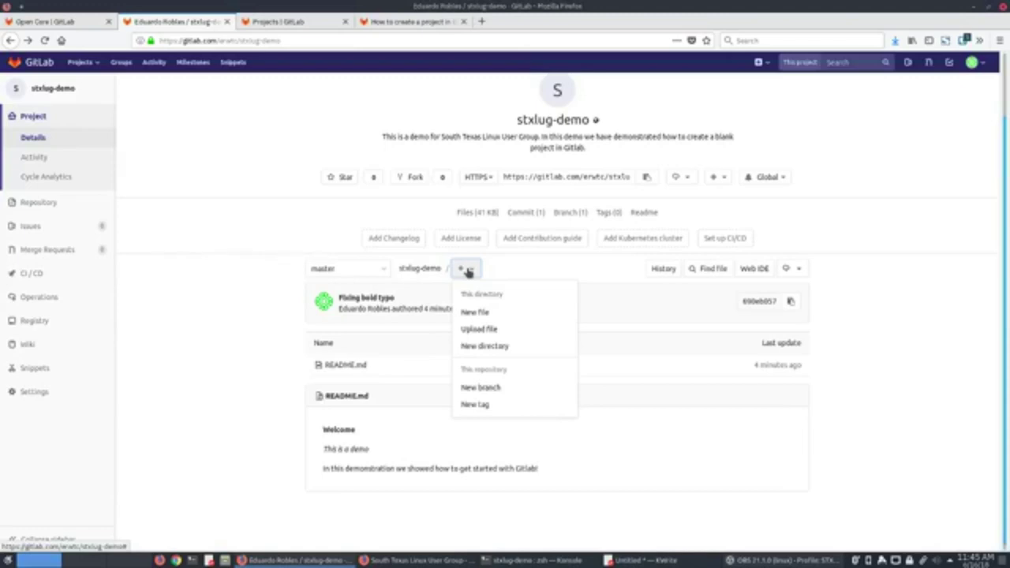
{"action": "left_click", "coordinate": [502, 272]}
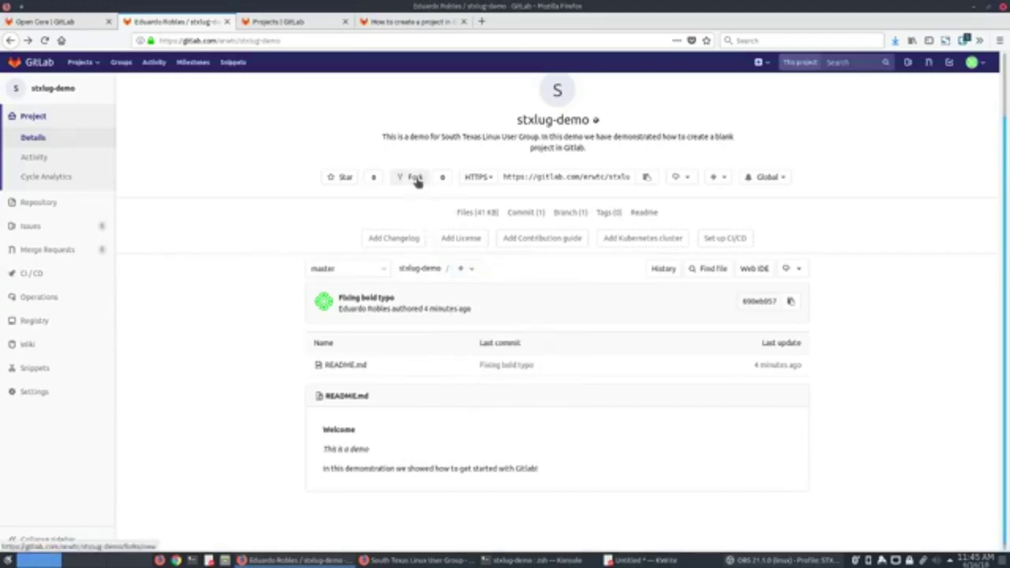
At the top of the stxlug-demo project page, open and close the '+' new-item menu.
{"action": "scroll", "coordinate": [418, 258], "scroll_direction": "up", "scroll_amount": 2}
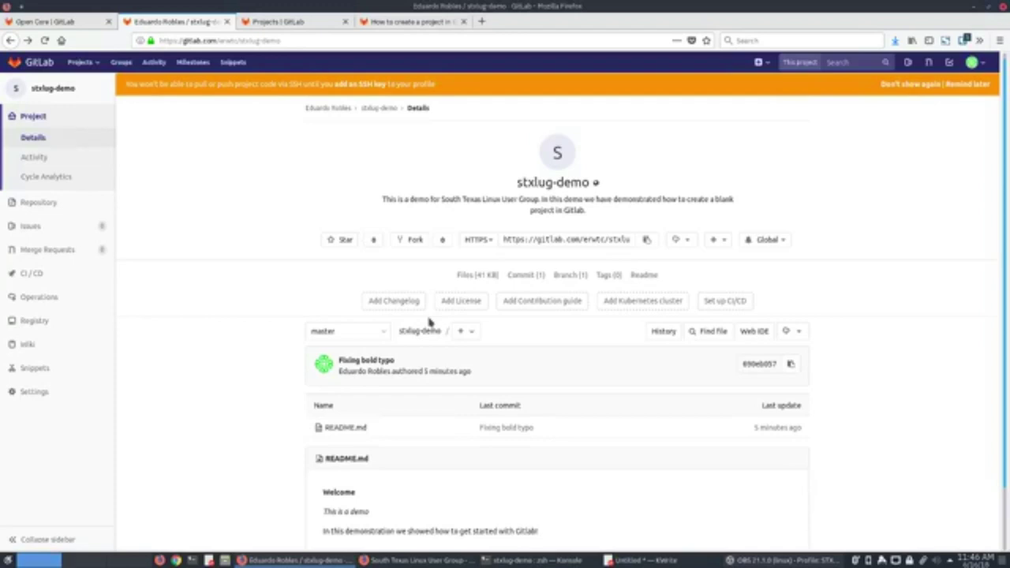
{"action": "left_click", "coordinate": [463, 331]}
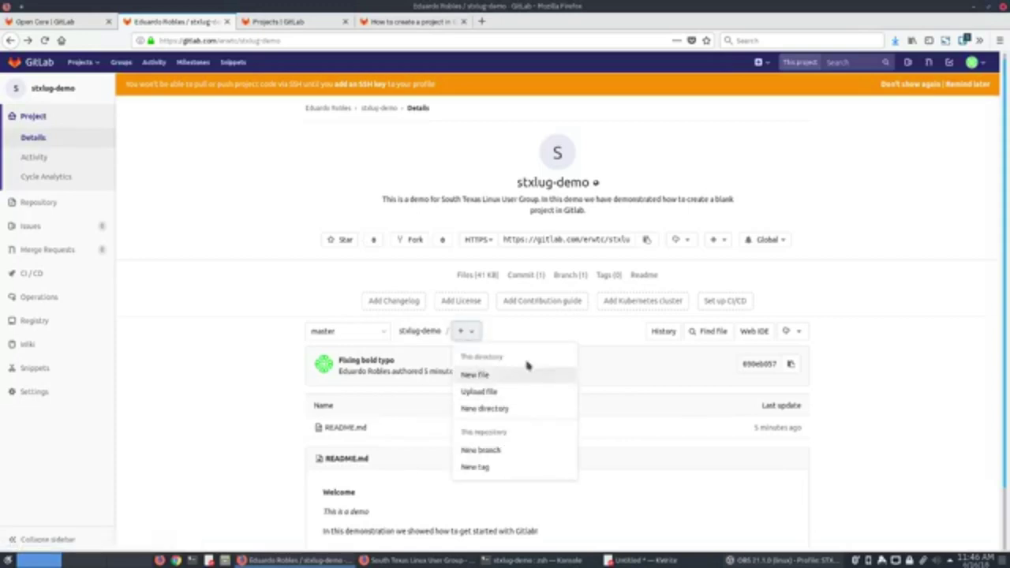
{"action": "left_click", "coordinate": [551, 331]}
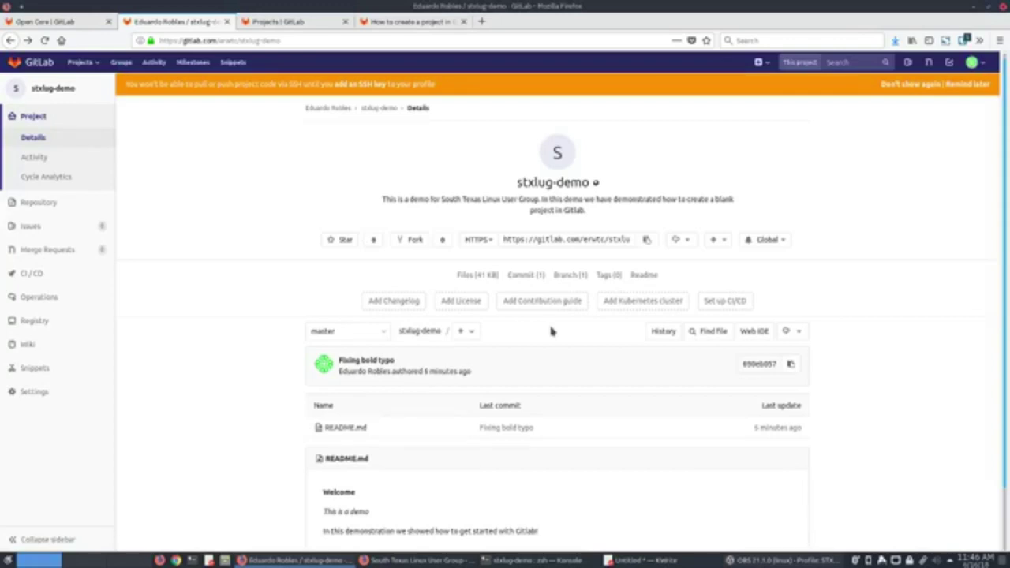
Postpone the orange SSH-key banner with 'Remind later'.
{"action": "scroll", "coordinate": [551, 331], "scroll_direction": "down", "scroll_amount": 1}
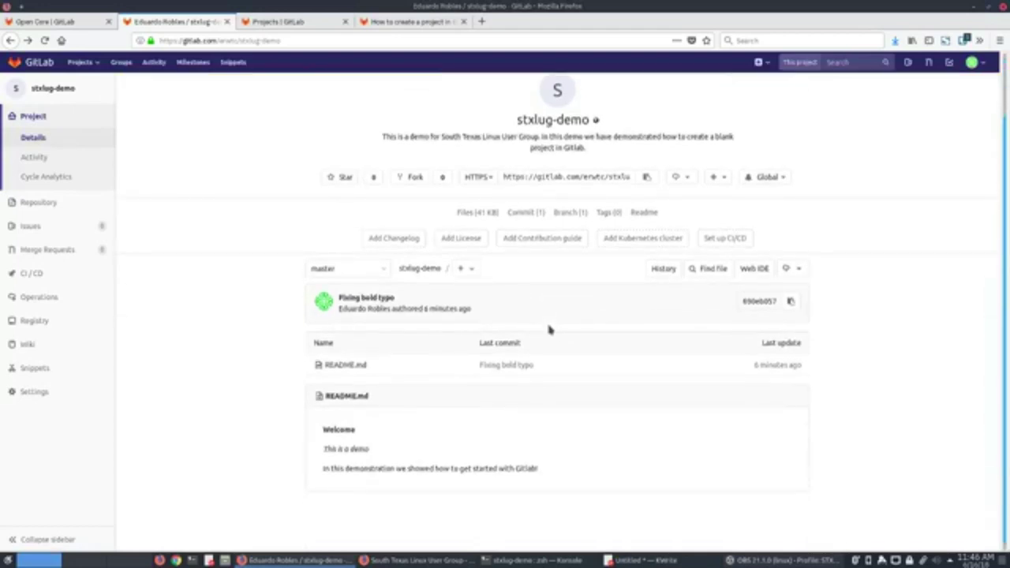
{"action": "scroll", "coordinate": [550, 330], "scroll_direction": "up", "scroll_amount": 1}
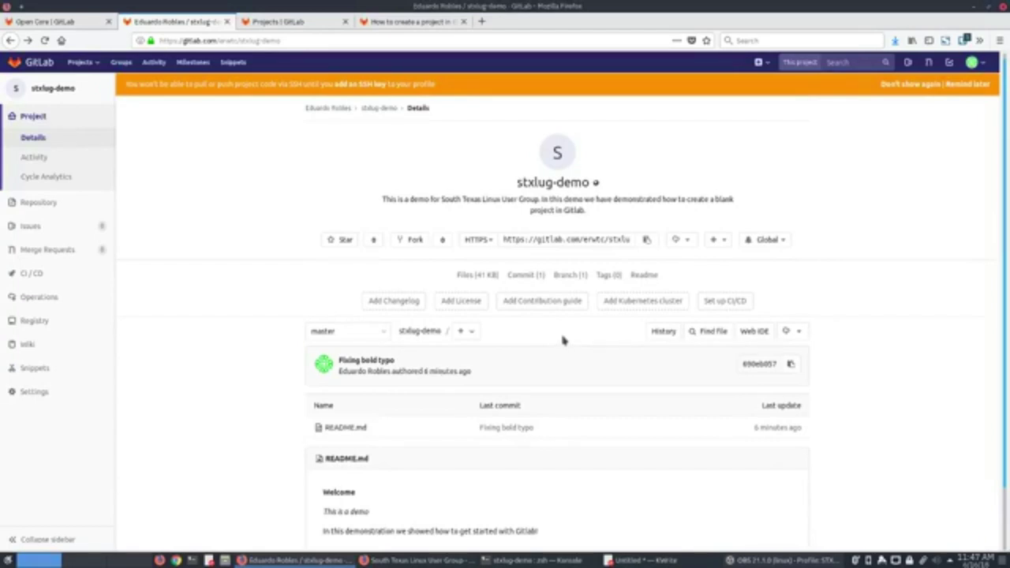
{"action": "scroll", "coordinate": [563, 340], "scroll_direction": "down", "scroll_amount": 1}
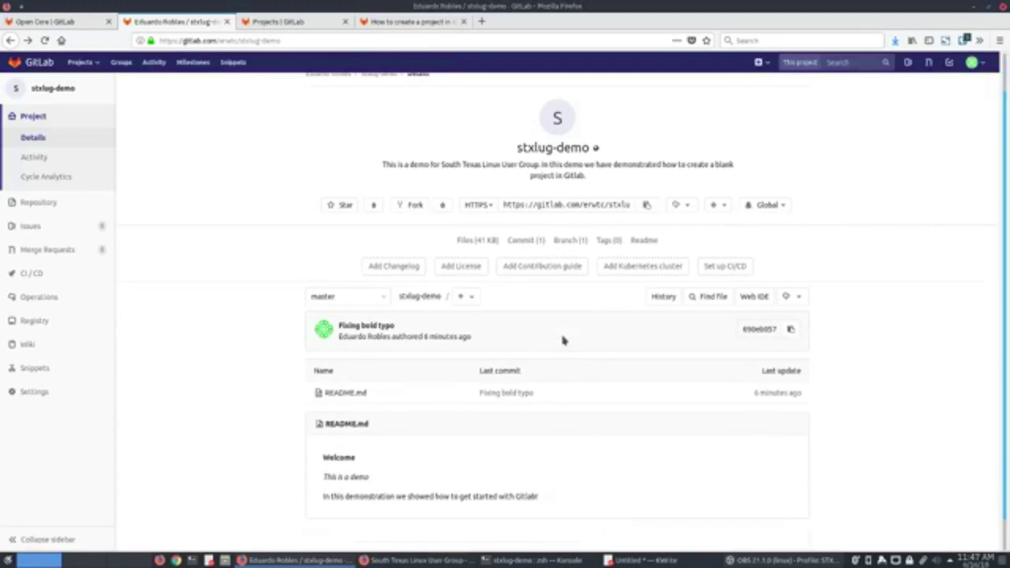
{"action": "scroll", "coordinate": [563, 341], "scroll_direction": "down", "scroll_amount": 1}
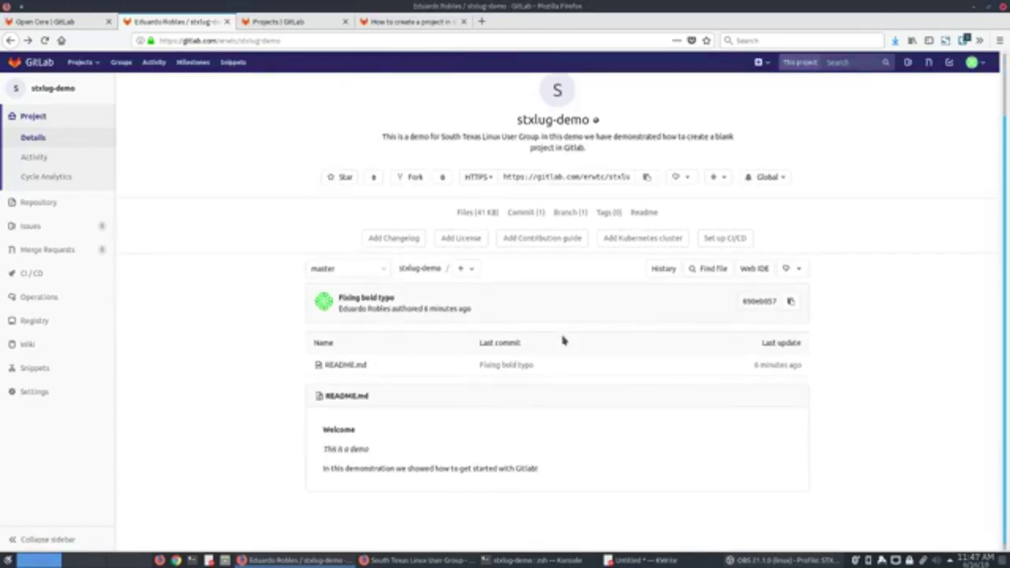
{"action": "scroll", "coordinate": [563, 340], "scroll_direction": "up", "scroll_amount": 2}
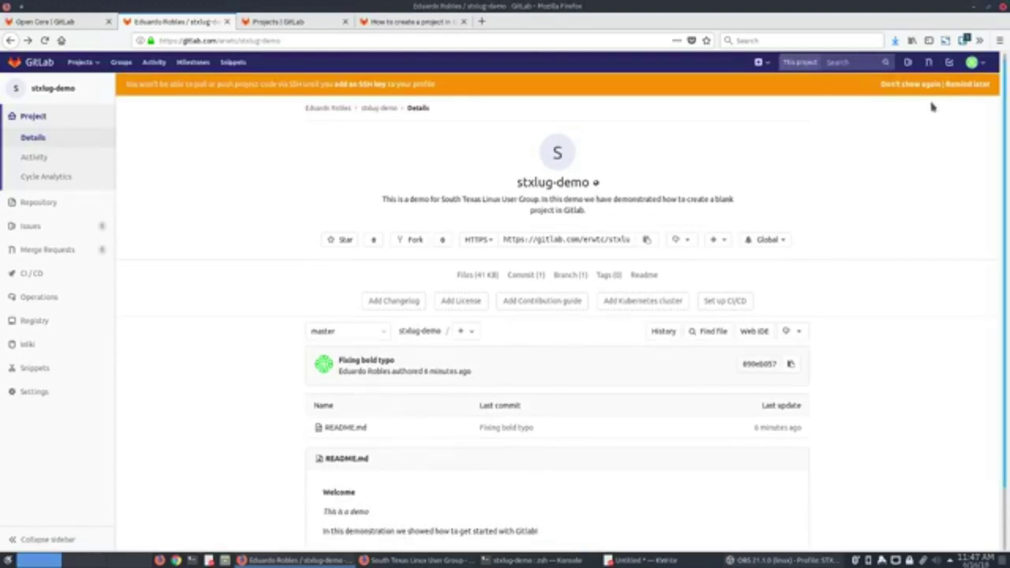
{"action": "left_click", "coordinate": [971, 84]}
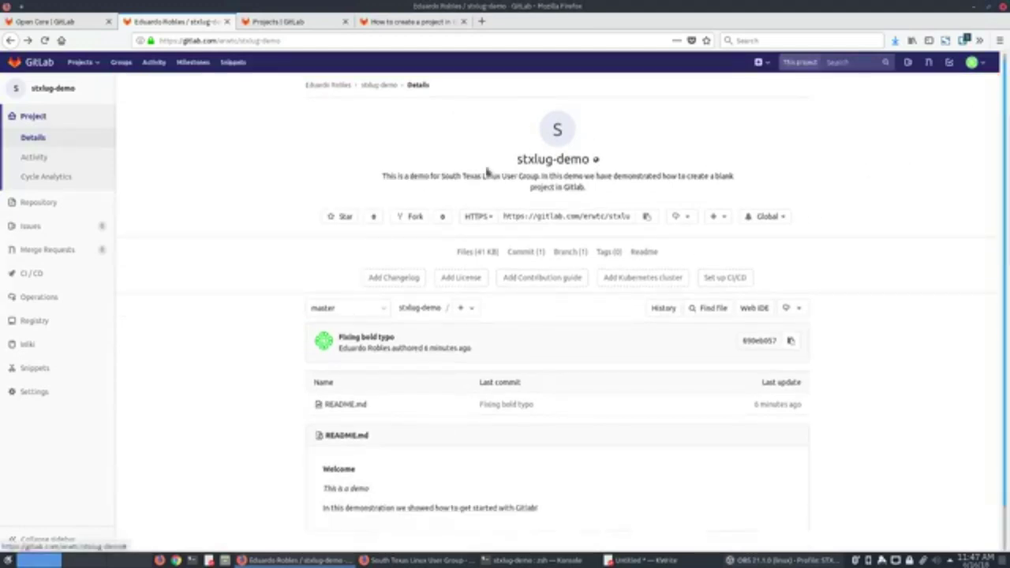